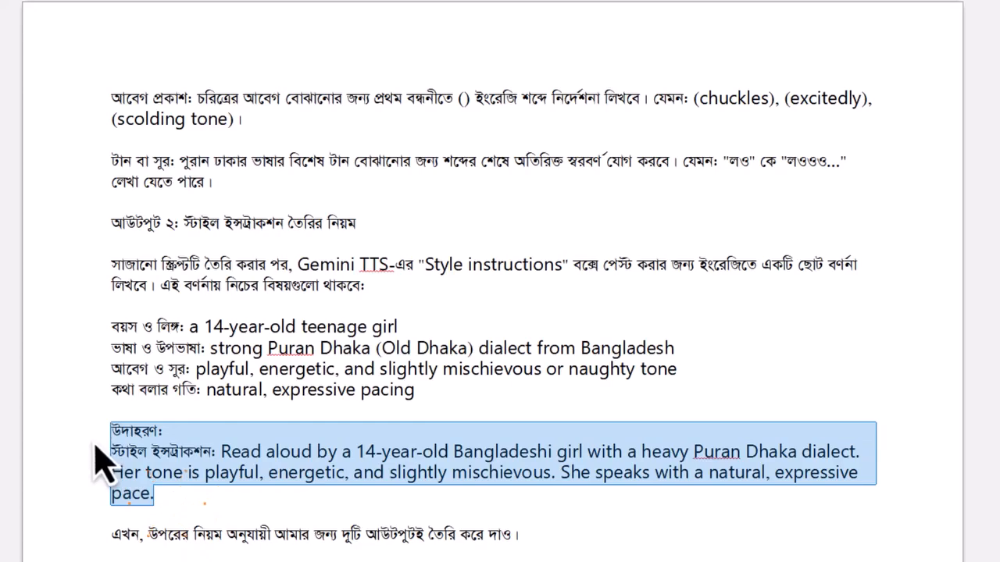
- Copy the voiceover-generation prompt from the document, from "আমি চাই তুমি" through its closing line requesting both outputs
{"action": "left_click", "coordinate": [205, 440]}
{"action": "scroll", "coordinate": [149, 378], "scroll_direction": "up", "scroll_amount": 3}
{"action": "scroll", "coordinate": [142, 365], "scroll_direction": "up", "scroll_amount": 3}
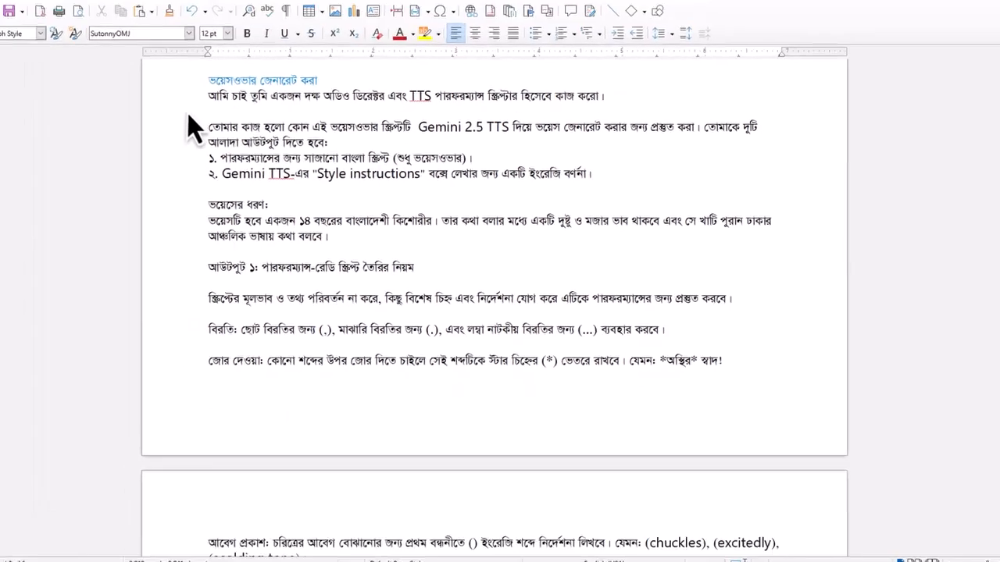
{"action": "left_click_drag", "start_coordinate": [217, 113], "coordinate": [539, 457]}
{"action": "scroll", "coordinate": [228, 174], "scroll_direction": "down", "scroll_amount": 4}
{"action": "right_click", "coordinate": [524, 314]}
{"action": "left_click", "coordinate": [544, 331]}
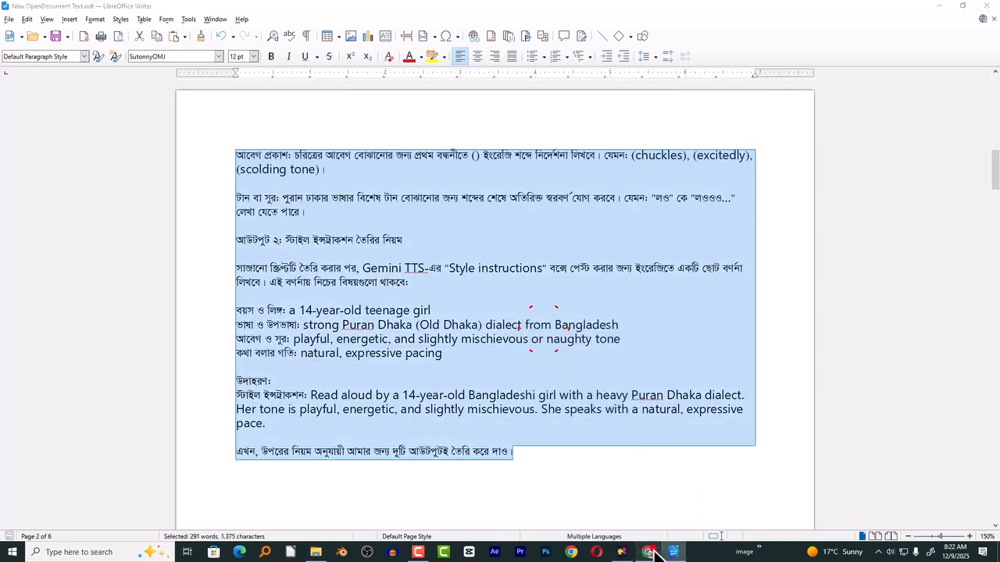
- Switch to Google AI Studio, paste the copied prompt into the Funny Mini Chef Voiceover Script chat and run it
{"action": "left_click", "coordinate": [647, 552]}
{"action": "left_click", "coordinate": [304, 523]}
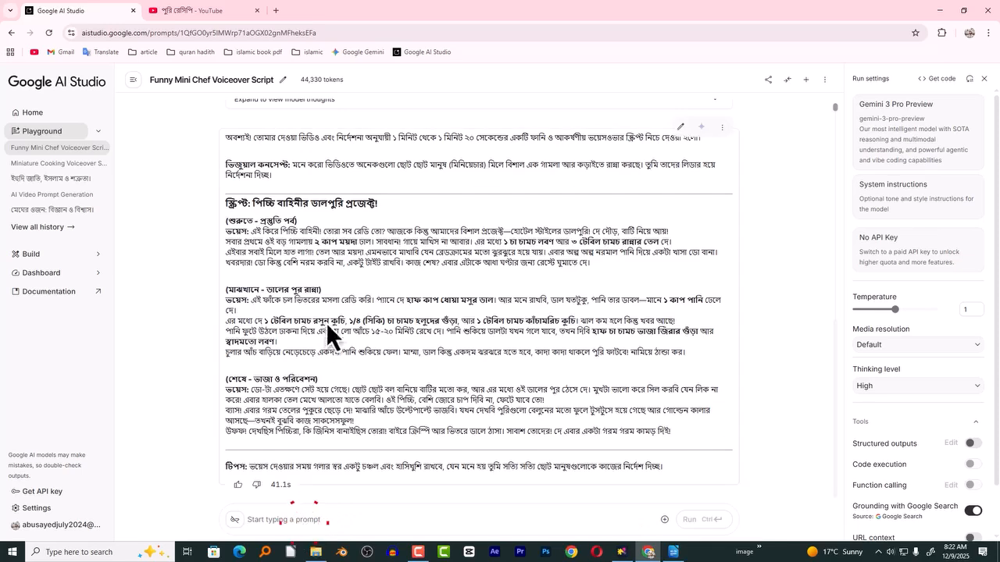
{"action": "key", "text": "ctrl+v"}
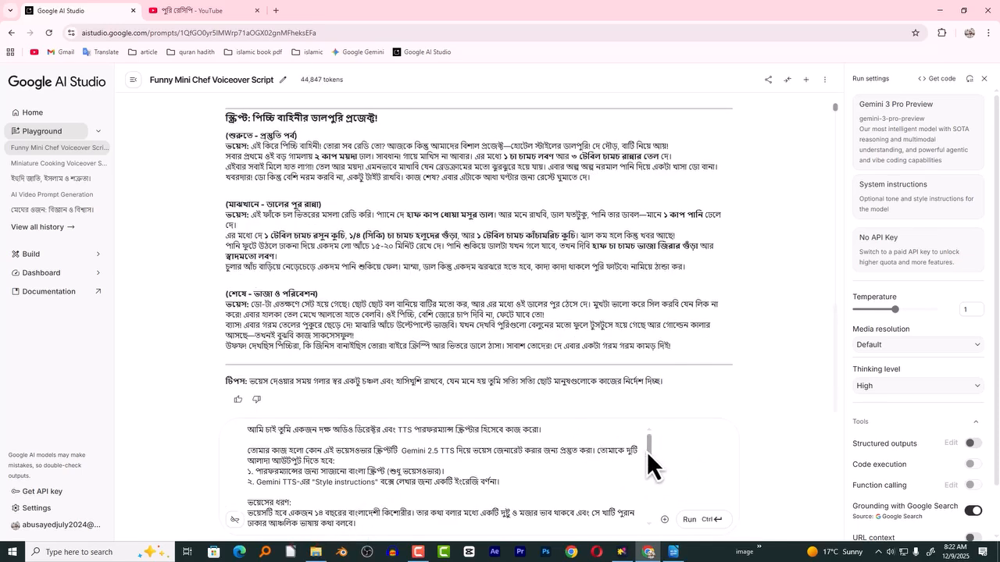
{"action": "left_click", "coordinate": [649, 445]}
{"action": "left_click_drag", "start_coordinate": [324, 454], "coordinate": [375, 453]}
{"action": "left_click", "coordinate": [394, 451]}
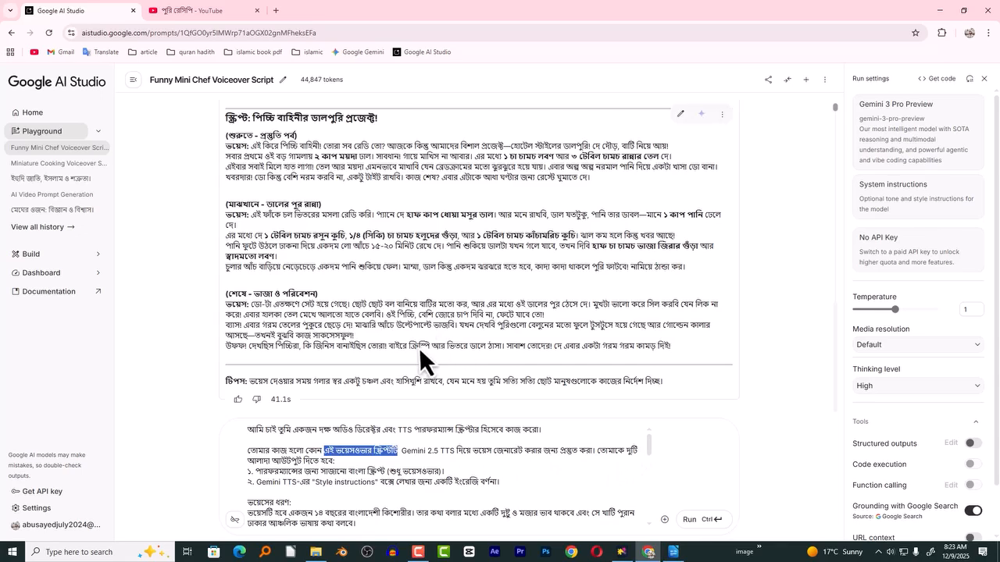
{"action": "left_click", "coordinate": [705, 523]}
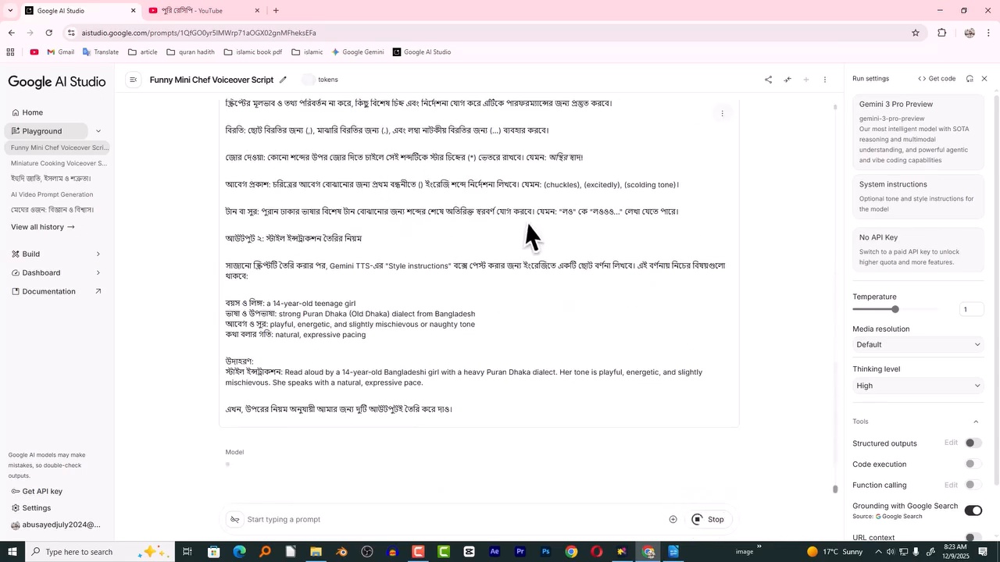
- Examine the generated performance-ready script, including its pauses and tone cues such as "(Excitedly)"
{"action": "scroll", "coordinate": [500, 232], "scroll_direction": "up", "scroll_amount": 3}
{"action": "scroll", "coordinate": [452, 222], "scroll_direction": "down", "scroll_amount": 3}
{"action": "scroll", "coordinate": [351, 199], "scroll_direction": "up", "scroll_amount": 5}
{"action": "scroll", "coordinate": [345, 219], "scroll_direction": "down", "scroll_amount": 15}
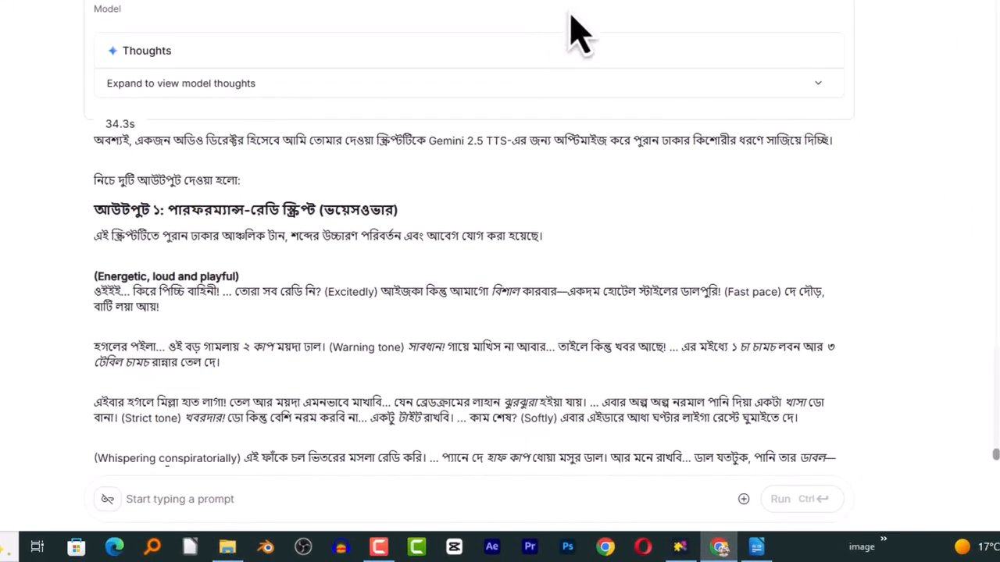
{"action": "scroll", "coordinate": [565, 47], "scroll_direction": "down", "scroll_amount": 3}
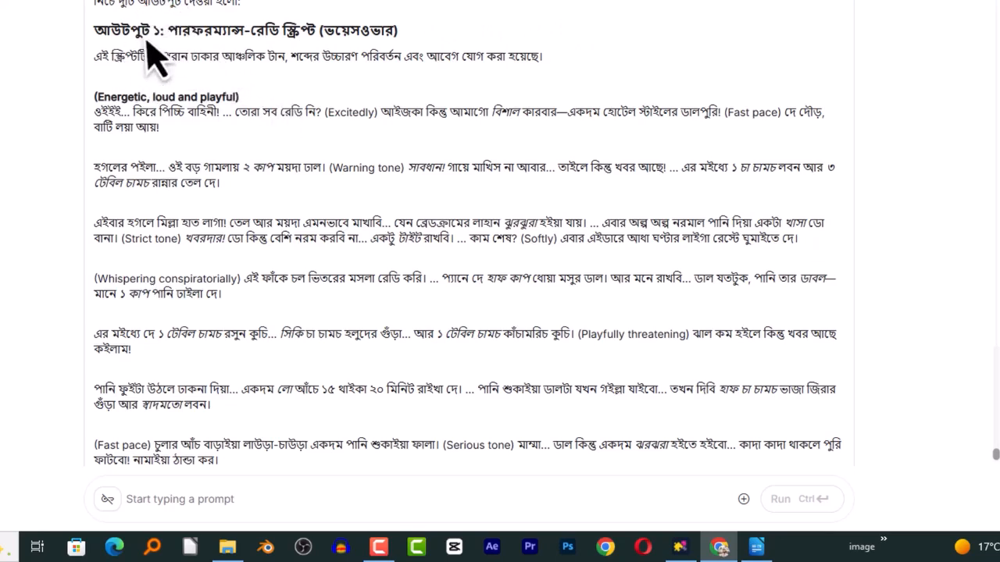
{"action": "left_click_drag", "start_coordinate": [95, 114], "coordinate": [105, 130]}
{"action": "left_click", "coordinate": [113, 137]}
{"action": "left_click", "coordinate": [107, 124]}
{"action": "left_click", "coordinate": [120, 115]}
{"action": "left_click", "coordinate": [347, 155]}
{"action": "left_click_drag", "start_coordinate": [325, 113], "coordinate": [376, 119]}
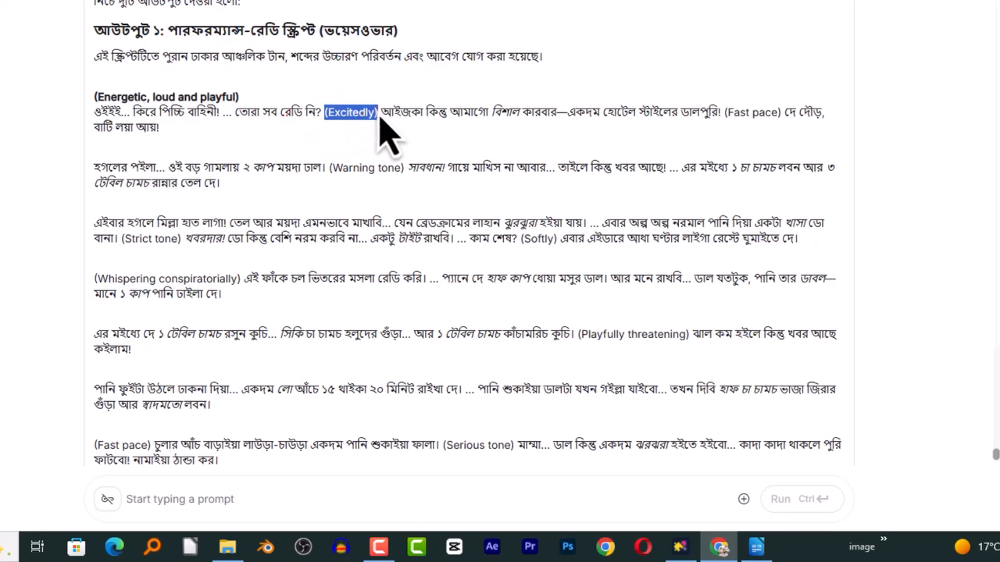
{"action": "left_click", "coordinate": [558, 145]}
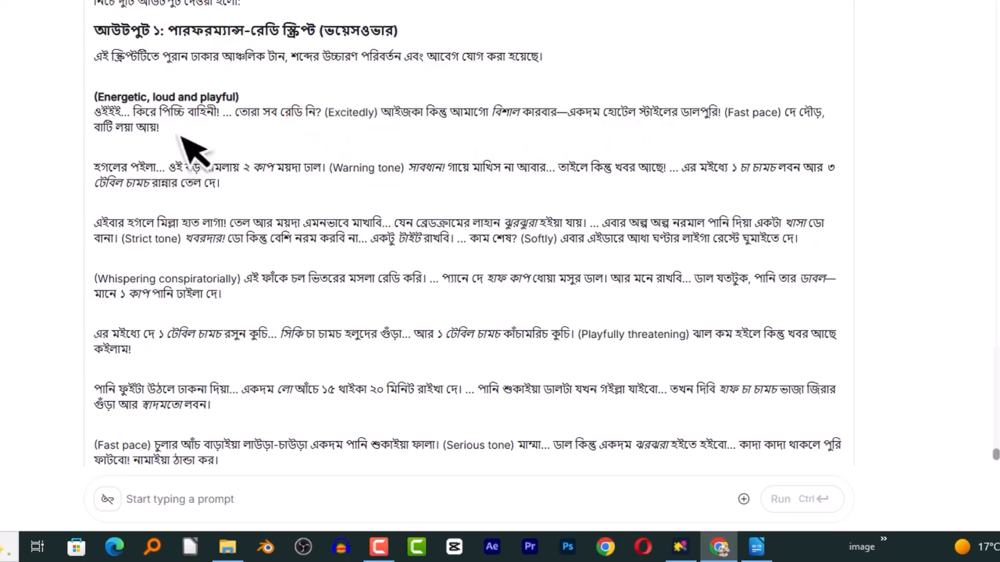
{"action": "left_click_drag", "start_coordinate": [99, 116], "coordinate": [145, 140]}
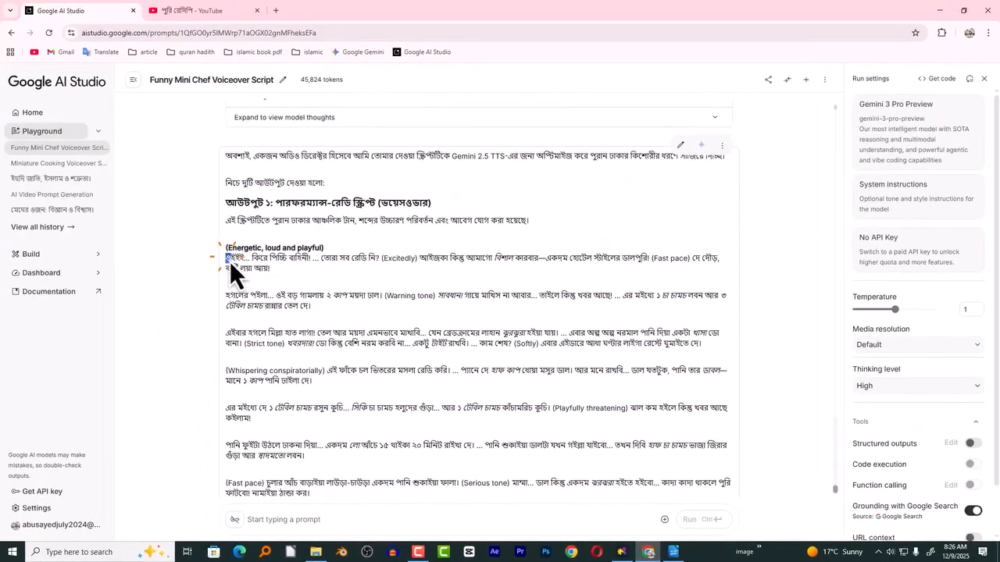
{"action": "scroll", "coordinate": [261, 281], "scroll_direction": "down", "scroll_amount": 5}
{"action": "left_click_drag", "start_coordinate": [260, 277], "coordinate": [262, 281]}
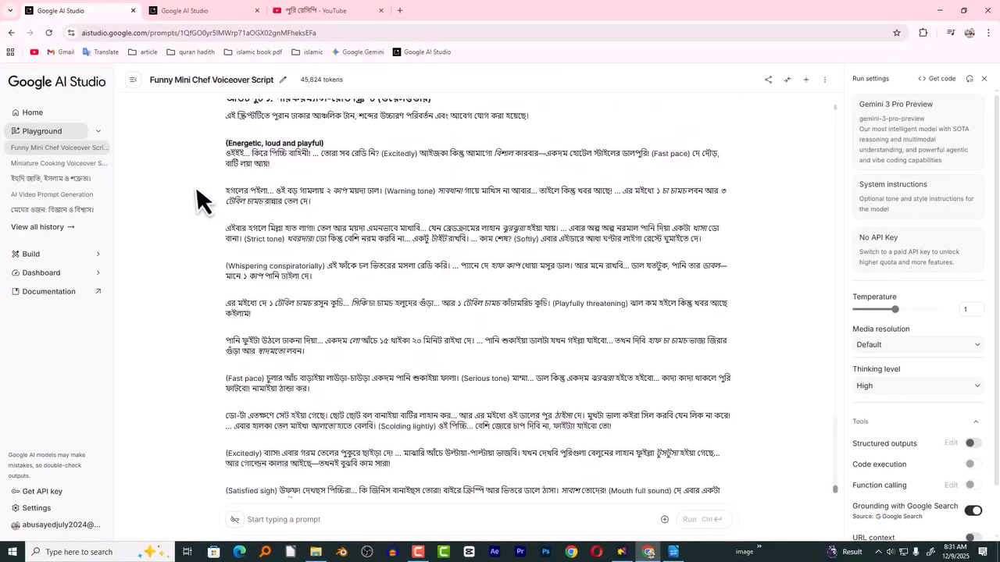
- Copy the performance-ready script, from its first spoken line through the "(Satisfied sigh)" paragraph
{"action": "left_click_drag", "start_coordinate": [225, 153], "coordinate": [233, 160]}
{"action": "left_click", "coordinate": [263, 168]}
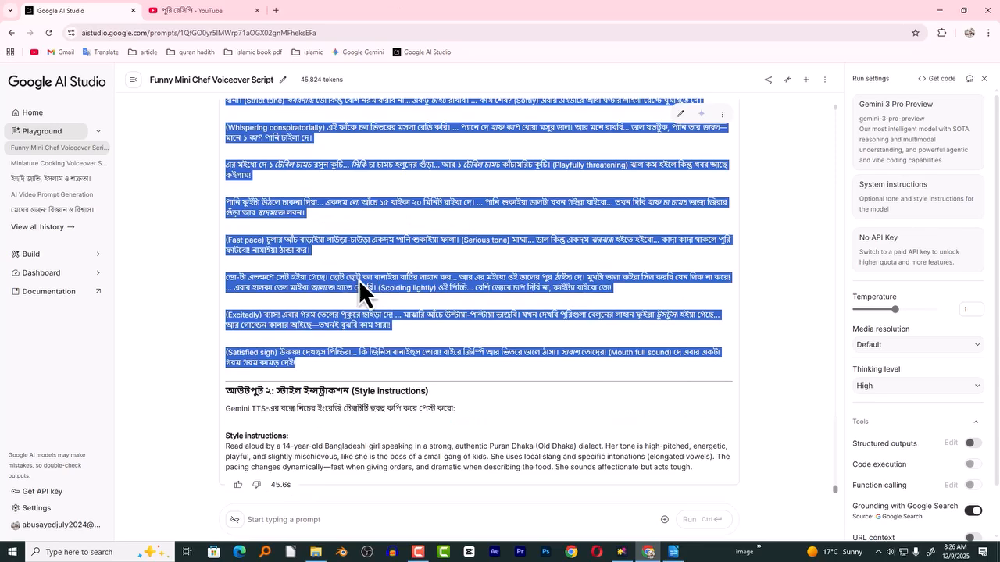
{"action": "right_click", "coordinate": [360, 284]}
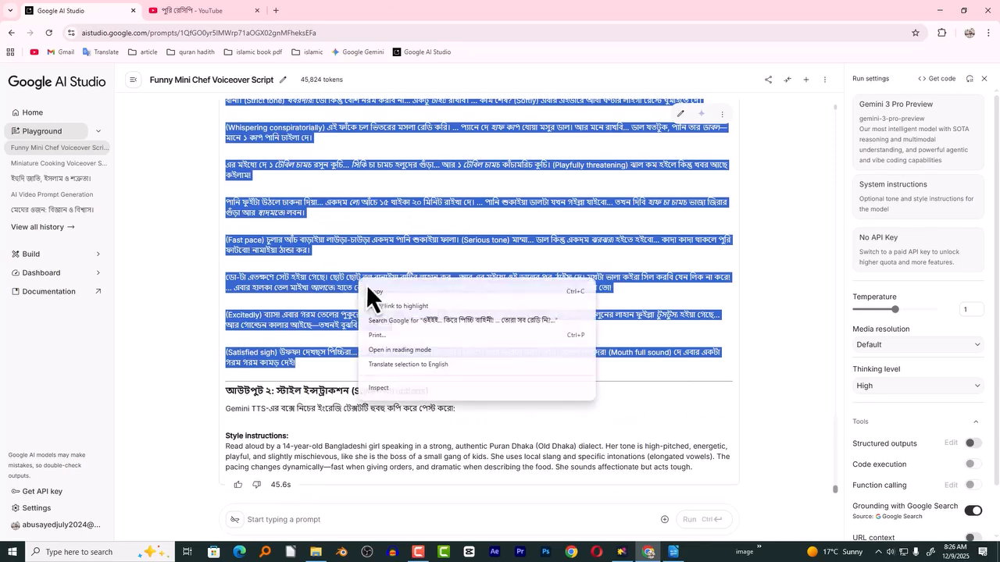
{"action": "left_click", "coordinate": [372, 293]}
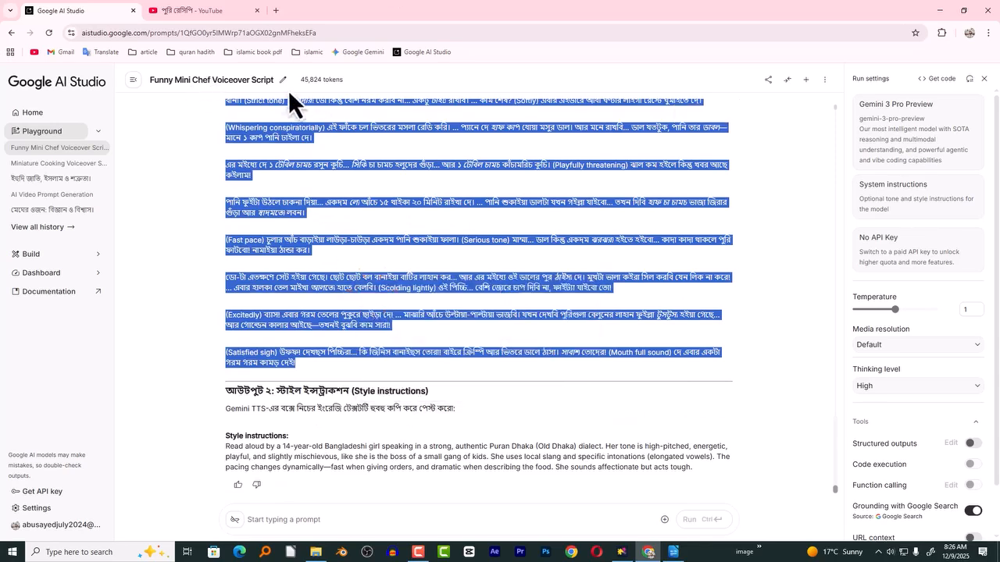
- Duplicate the chat's browser tab and open a new Playground prompt in the copy
{"action": "right_click", "coordinate": [94, 12]}
{"action": "left_click", "coordinate": [131, 104]}
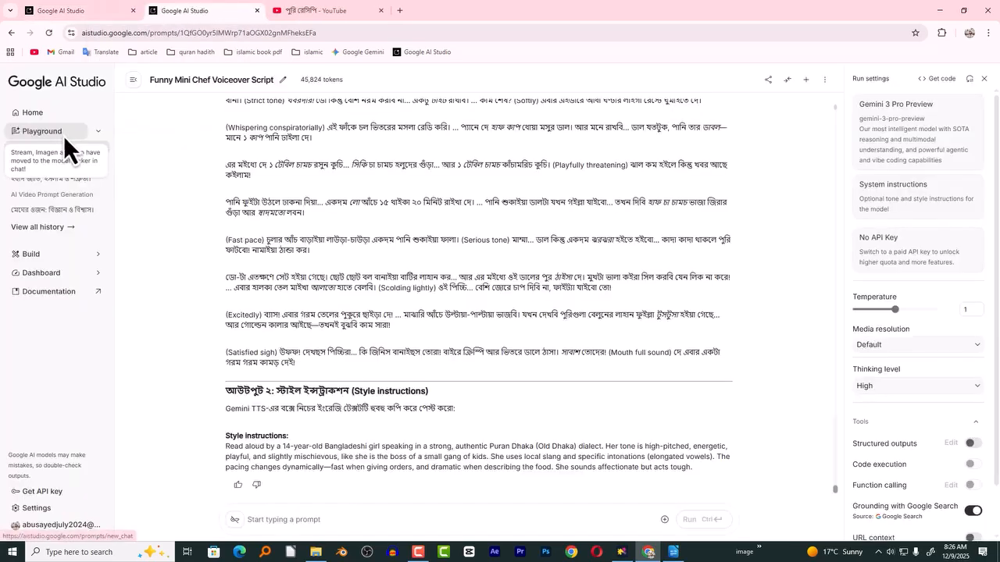
{"action": "left_click", "coordinate": [44, 130]}
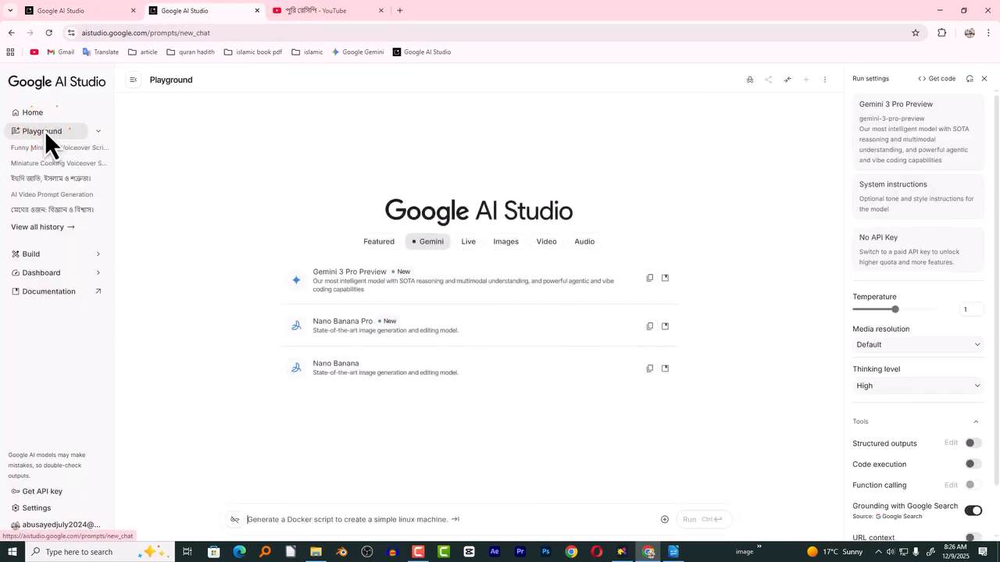
{"action": "left_click", "coordinate": [914, 111]}
{"action": "left_click", "coordinate": [668, 138]}
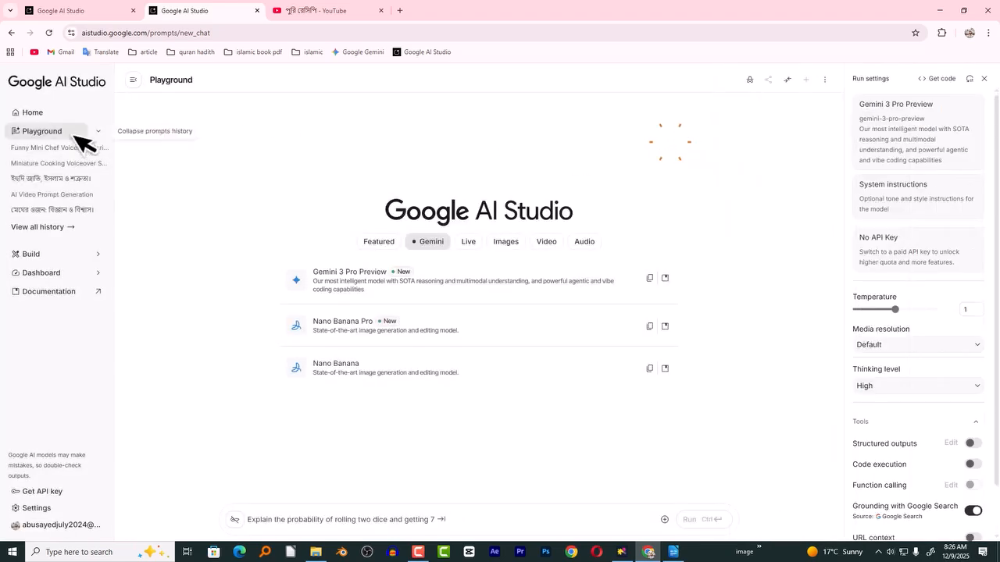
{"action": "left_click", "coordinate": [33, 139]}
{"action": "left_click", "coordinate": [325, 122]}
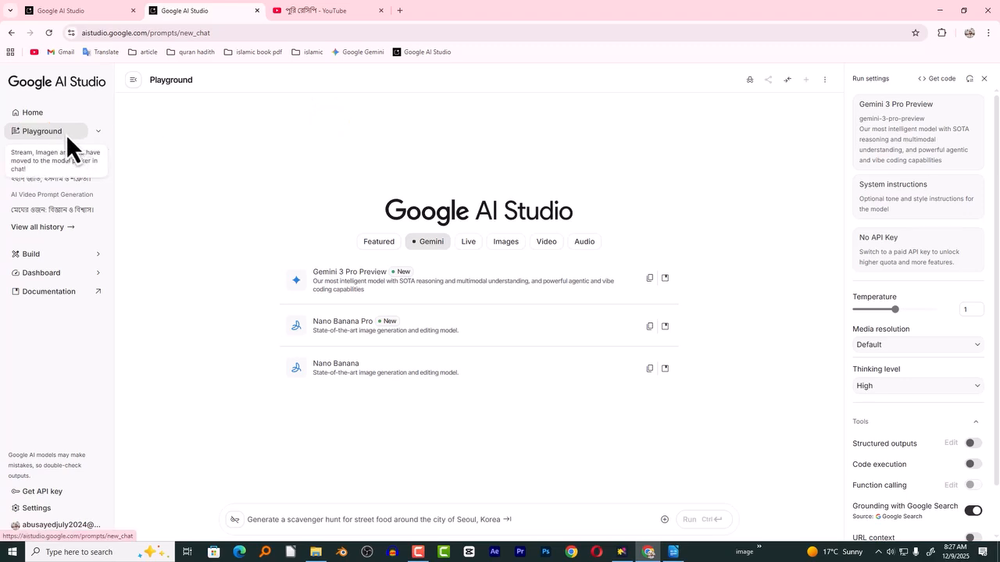
- Select the Gemini 2.5 Pro Preview TTS audio model and set the mode to single-speaker audio
{"action": "left_click", "coordinate": [903, 133]}
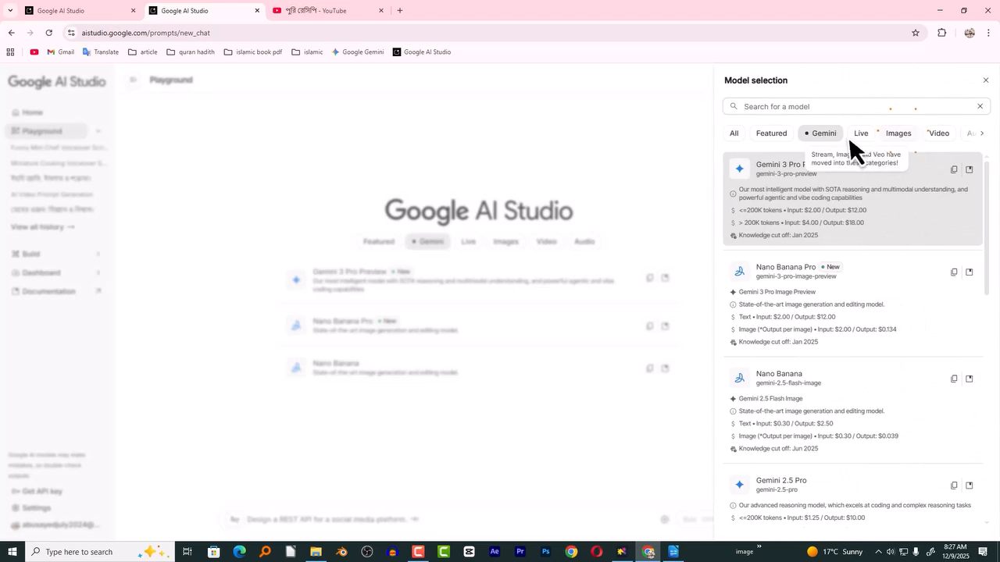
{"action": "left_click", "coordinate": [981, 134]}
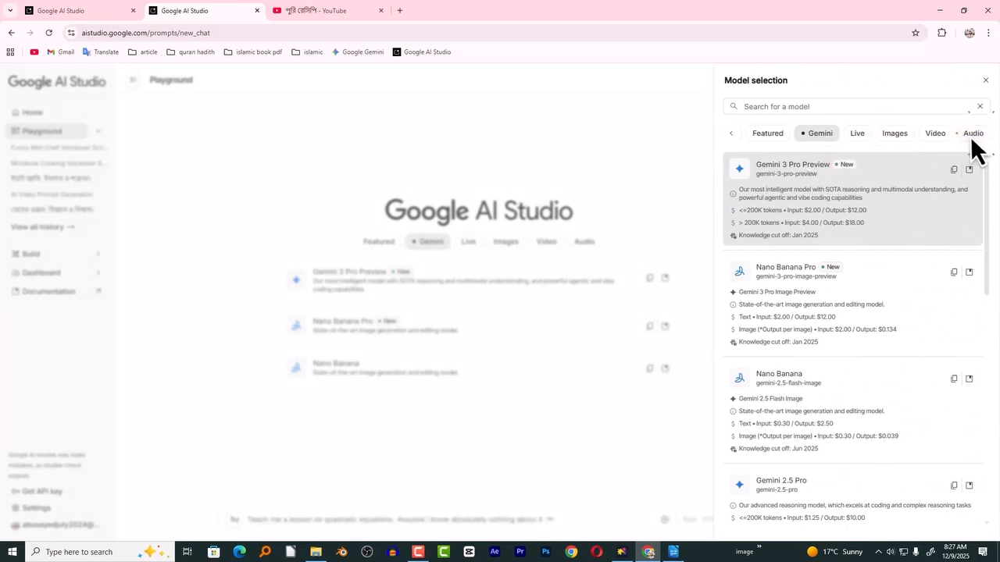
{"action": "left_click", "coordinate": [974, 135]}
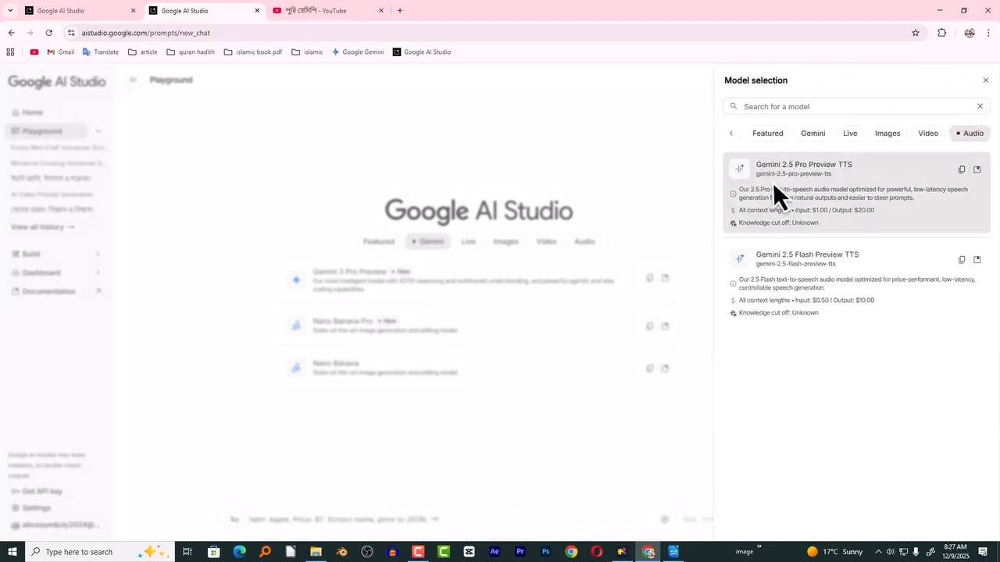
{"action": "left_click", "coordinate": [839, 177]}
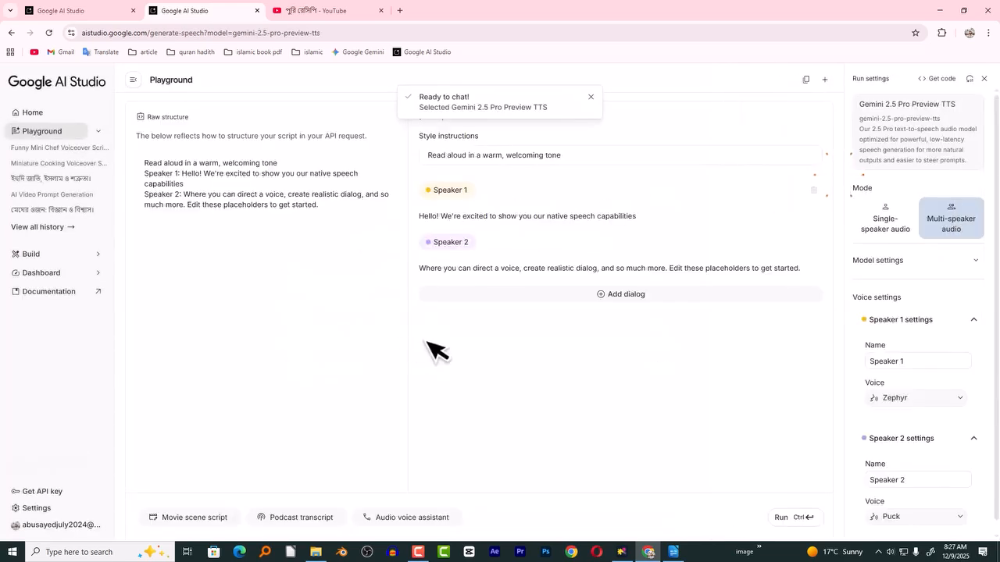
{"action": "left_click", "coordinate": [895, 227]}
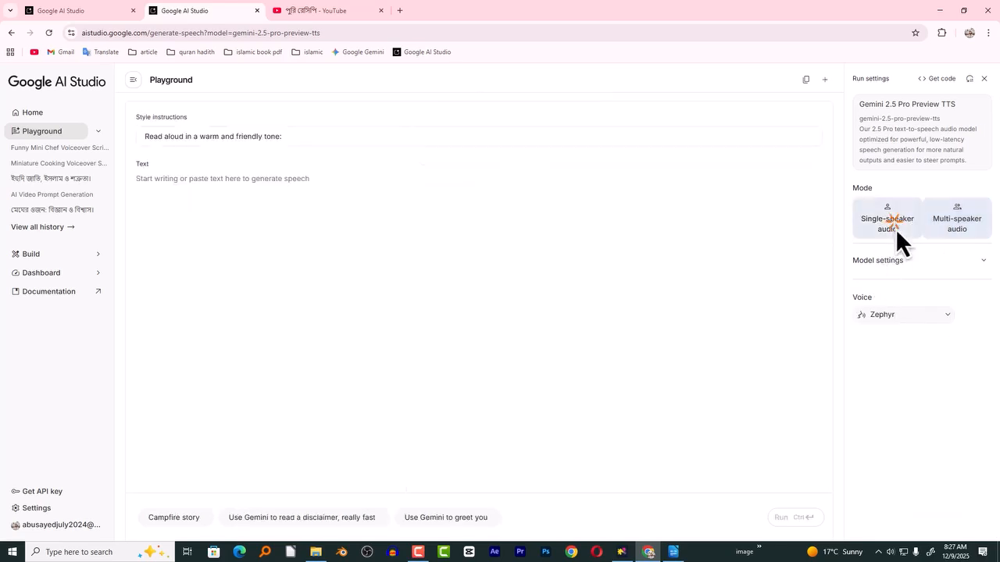
- Preview the Leda and Callirrhoe voices and set the voice to Callirrhoe
{"action": "left_click", "coordinate": [892, 316]}
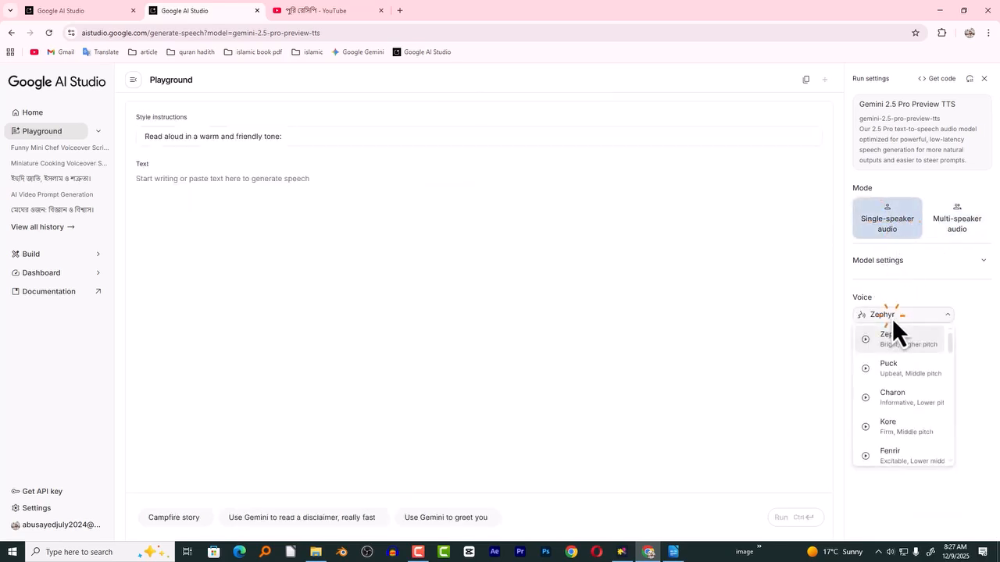
{"action": "scroll", "coordinate": [947, 346], "scroll_direction": "down", "scroll_amount": 1}
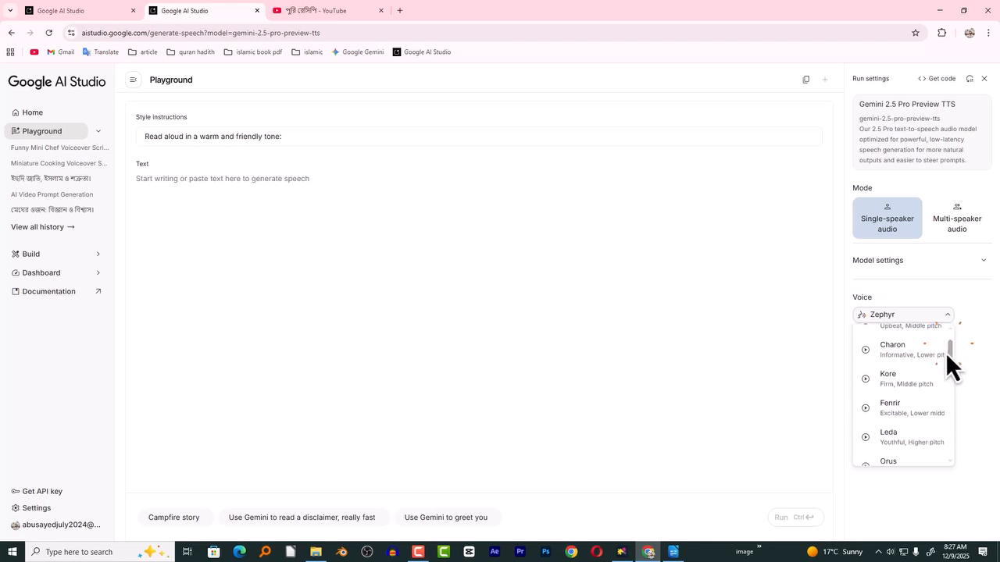
{"action": "left_click", "coordinate": [865, 437]}
{"action": "scroll", "coordinate": [950, 351], "scroll_direction": "down", "scroll_amount": 1}
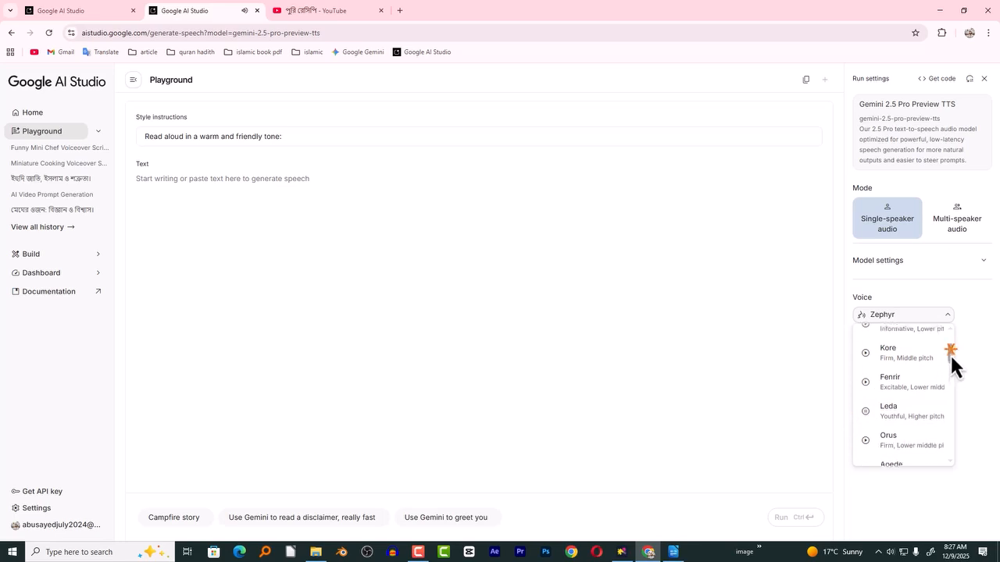
{"action": "left_click", "coordinate": [866, 448]}
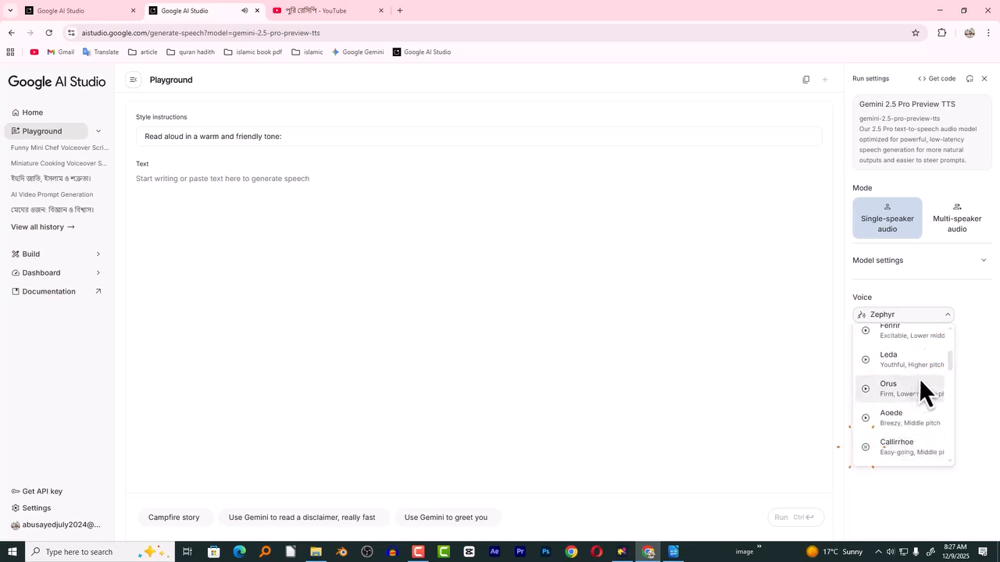
{"action": "left_click", "coordinate": [909, 445]}
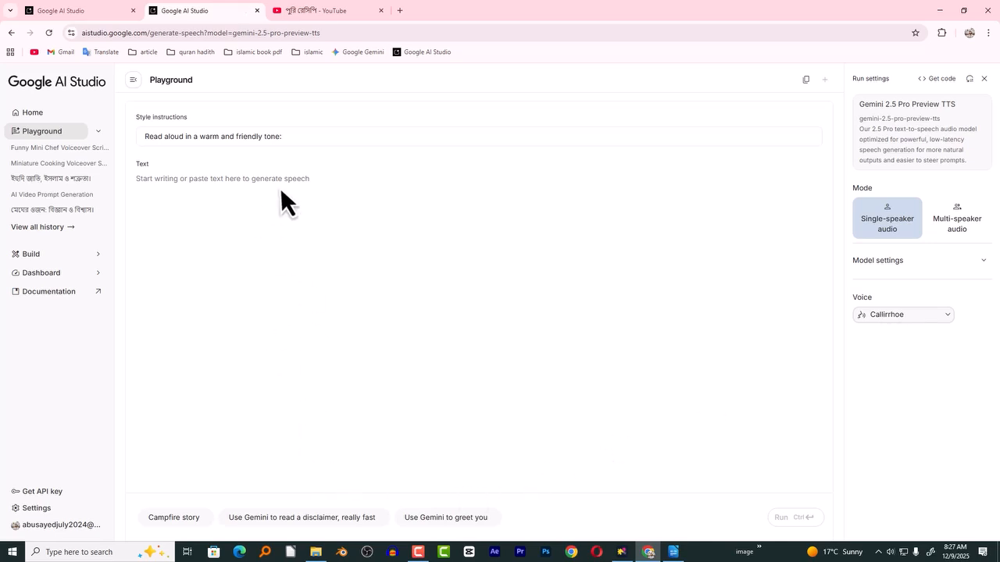
- Paste the script as the speech text and replace the style instructions with the chat's generated English description of the 14-year-old Bangladeshi girl
{"action": "left_click", "coordinate": [254, 194]}
{"action": "key", "text": "ctrl+v"}
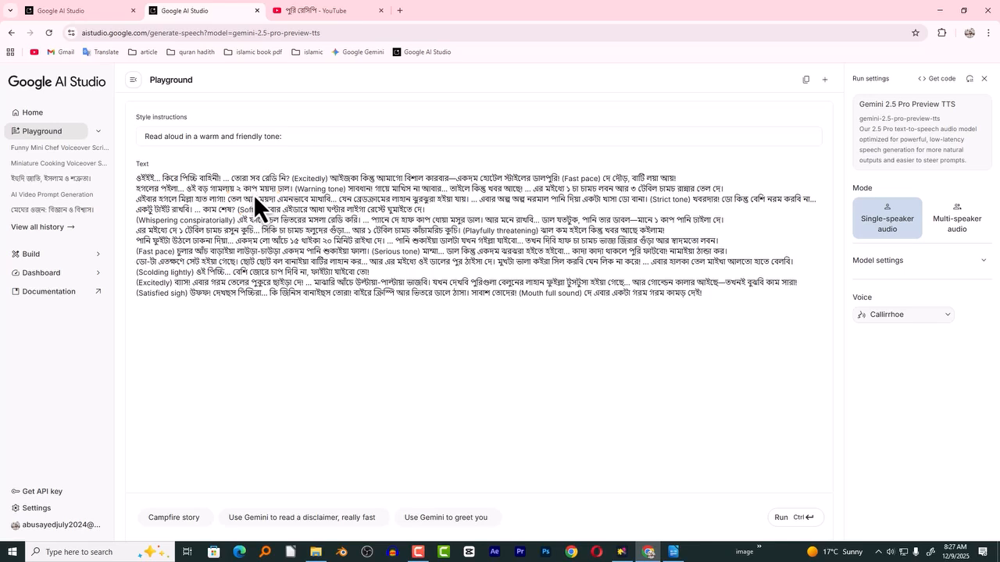
{"action": "left_click", "coordinate": [103, 13]}
{"action": "left_click", "coordinate": [224, 446]}
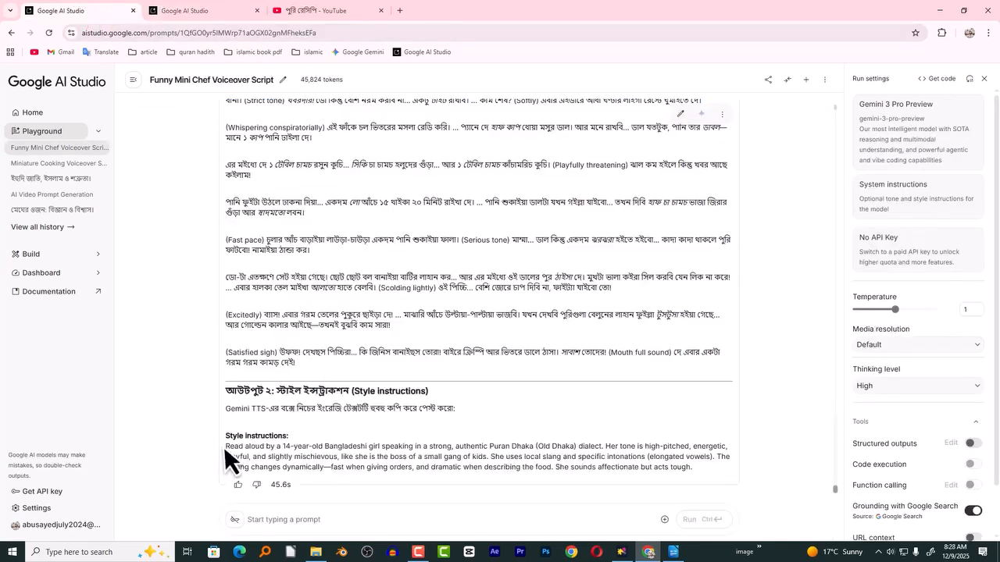
{"action": "left_click_drag", "start_coordinate": [225, 447], "coordinate": [709, 486]}
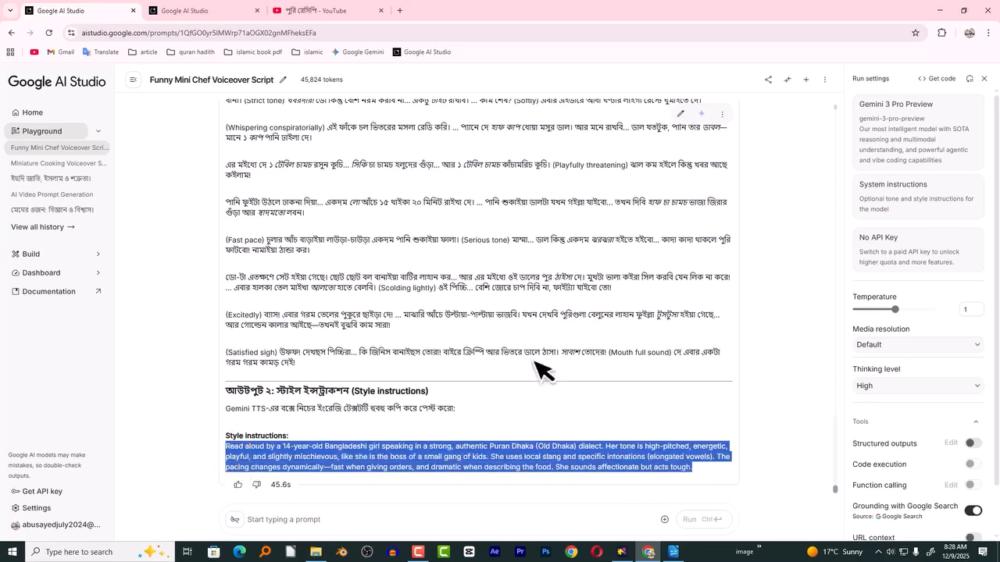
{"action": "left_click", "coordinate": [184, 11]}
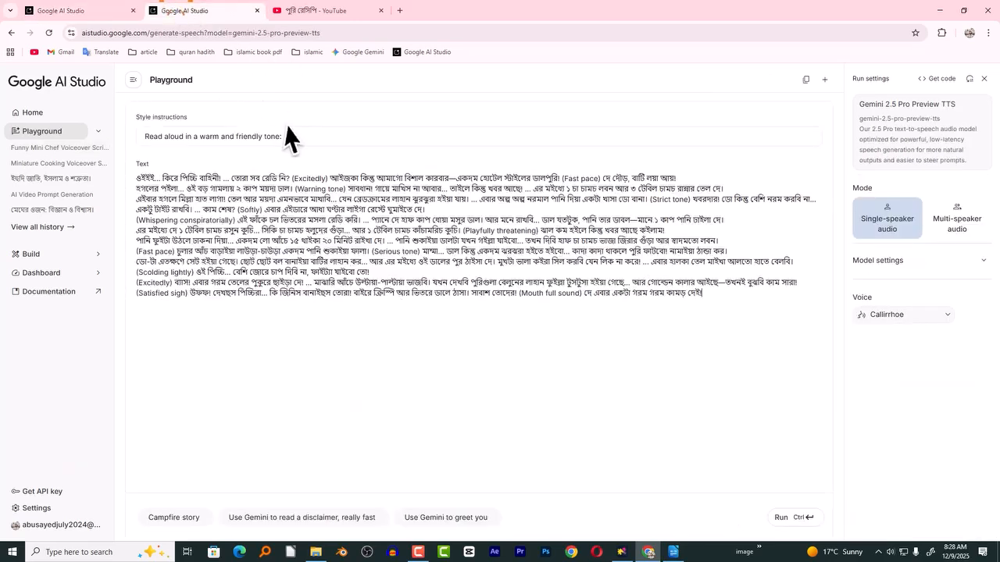
{"action": "triple_click", "coordinate": [186, 137]}
{"action": "type", "text": "Read aloud by a 14-year-old Bangladeshi girl speaking in a strong, authentic Puran Dhaka (Old Dhaka) dialect. Her tone is high-pitched, energetic, playful, and slightly mischievous, like she is the boss of a small gang of kids. She uses local slang and specific intonations (elongated vowels). The pacing changes dynamically—fast when giving orders, and dramatic when describing the food. She sounds affectionate but acts tough."}
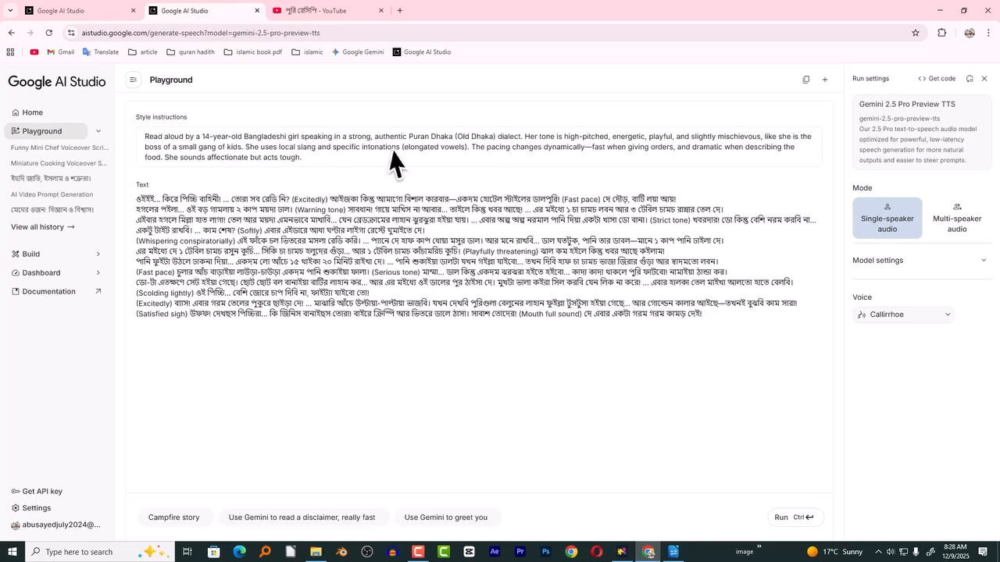
- Try to generate the speech from the script with the Callirrhoe voice
{"action": "left_click", "coordinate": [781, 517]}
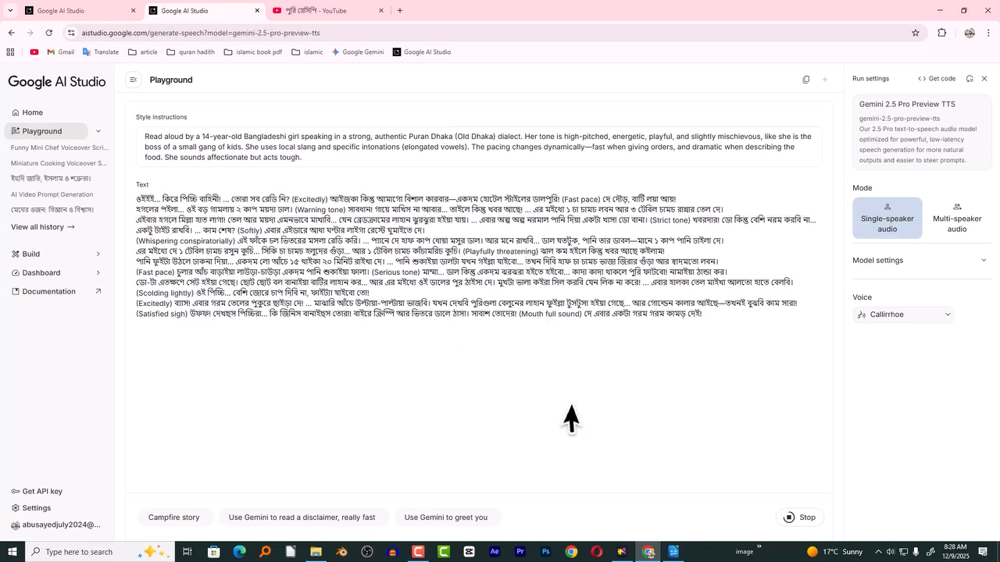
{"action": "left_click_drag", "start_coordinate": [430, 232], "coordinate": [128, 196]}
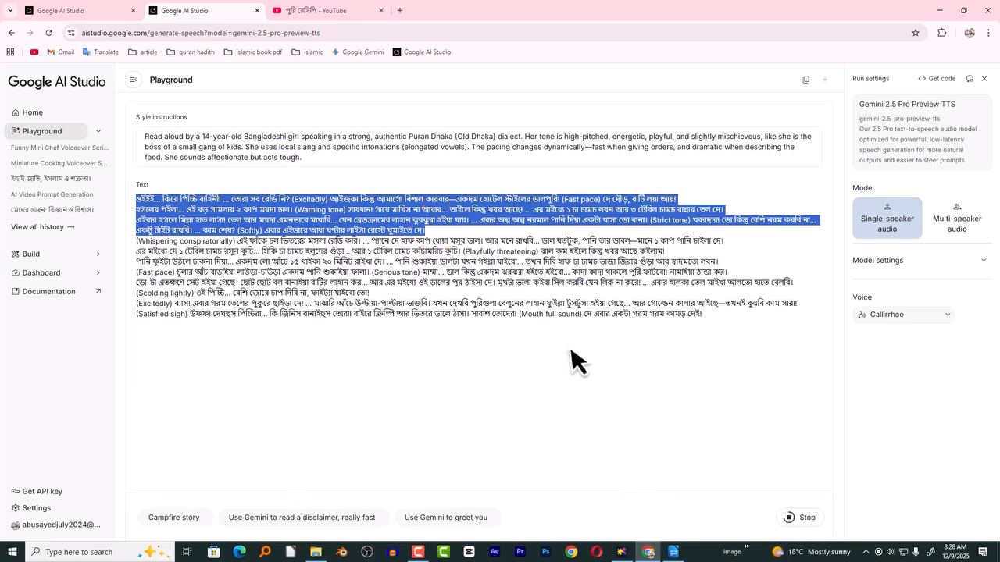
{"action": "left_click", "coordinate": [191, 269]}
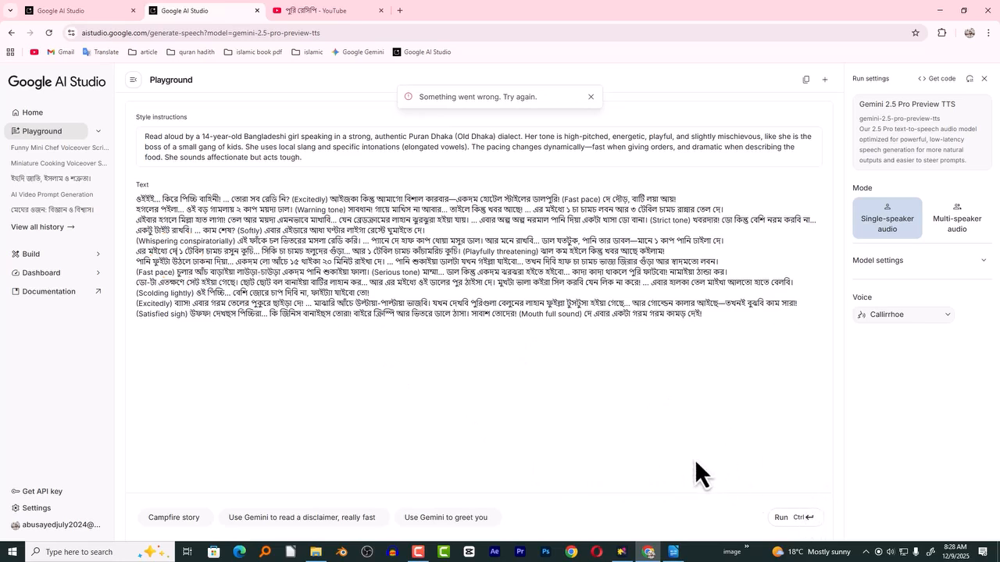
- Generate the speech from the script again with the Callirrhoe voice
{"action": "left_click", "coordinate": [149, 517]}
{"action": "left_click", "coordinate": [807, 522]}
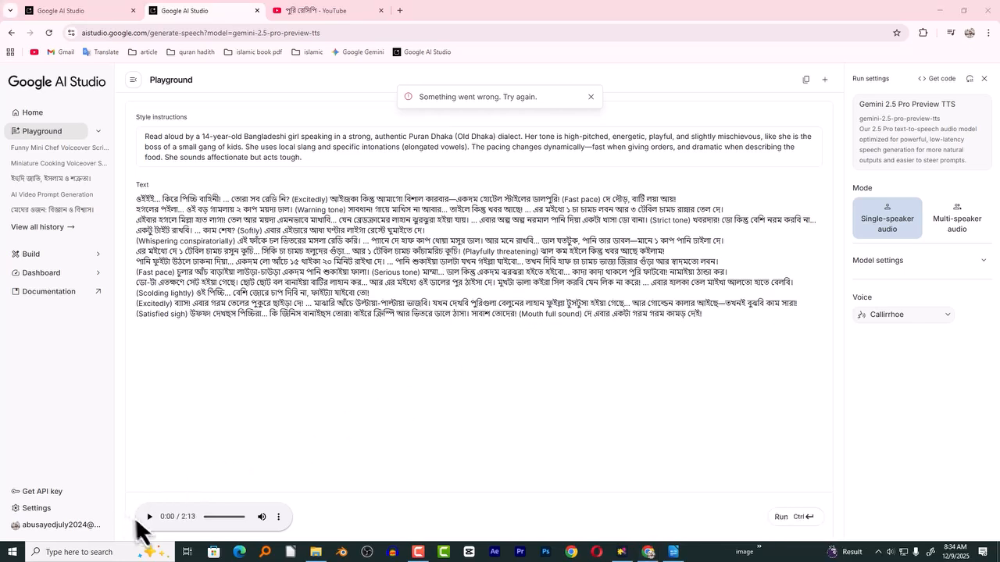
- Preview the opening of the generated voiceover and download the audio file
{"action": "left_click", "coordinate": [149, 517]}
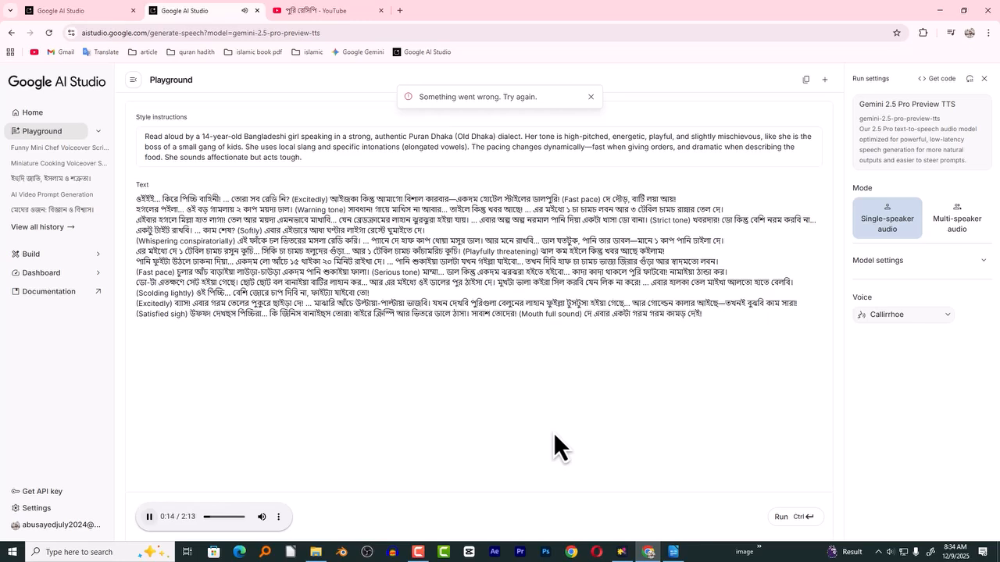
{"action": "left_click", "coordinate": [147, 516]}
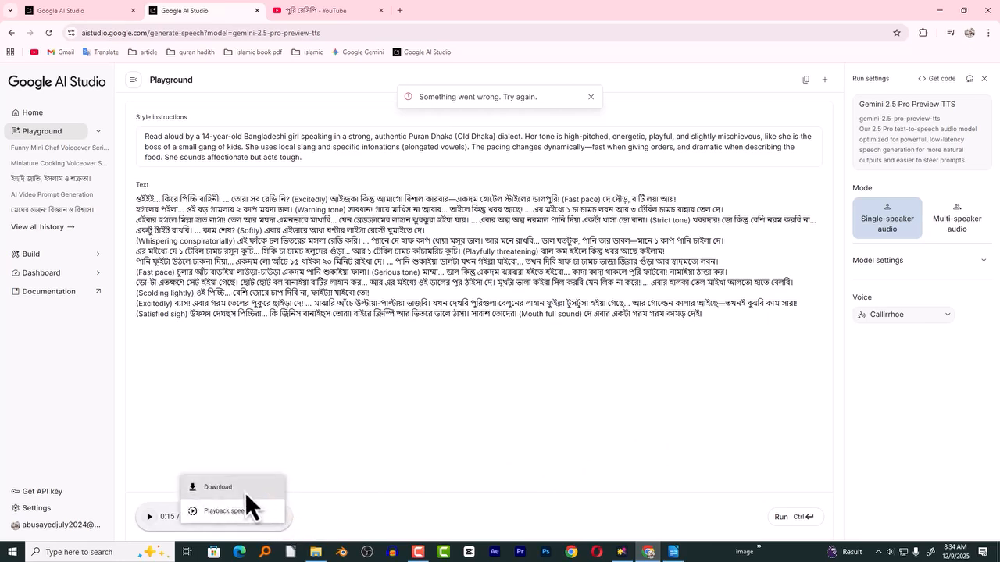
{"action": "left_click", "coordinate": [244, 491]}
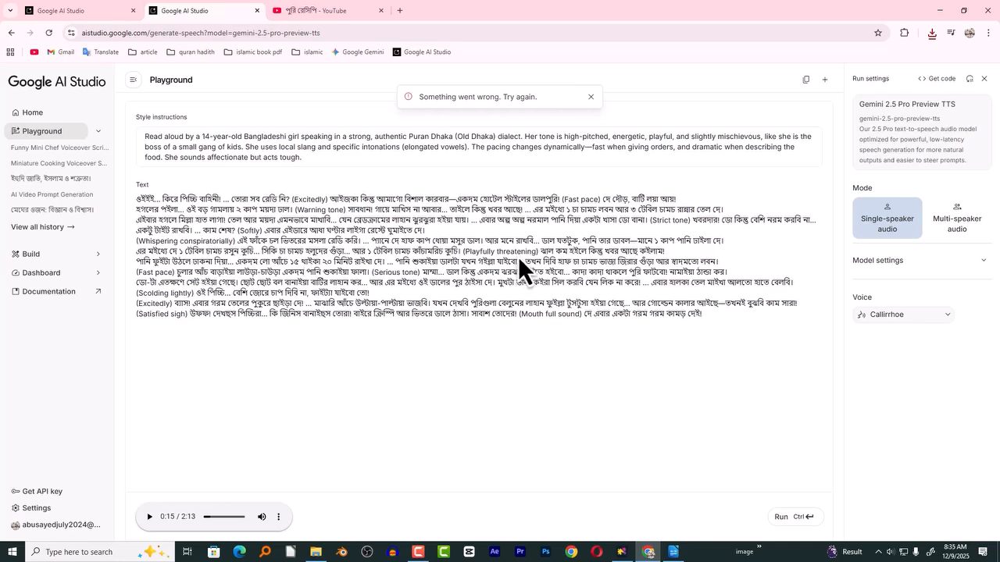
- Switch to the LibreOffice Writer document and read the shot-list prompt's opening request for 30 to 40 shots and its video concept
{"action": "left_click", "coordinate": [107, 20]}
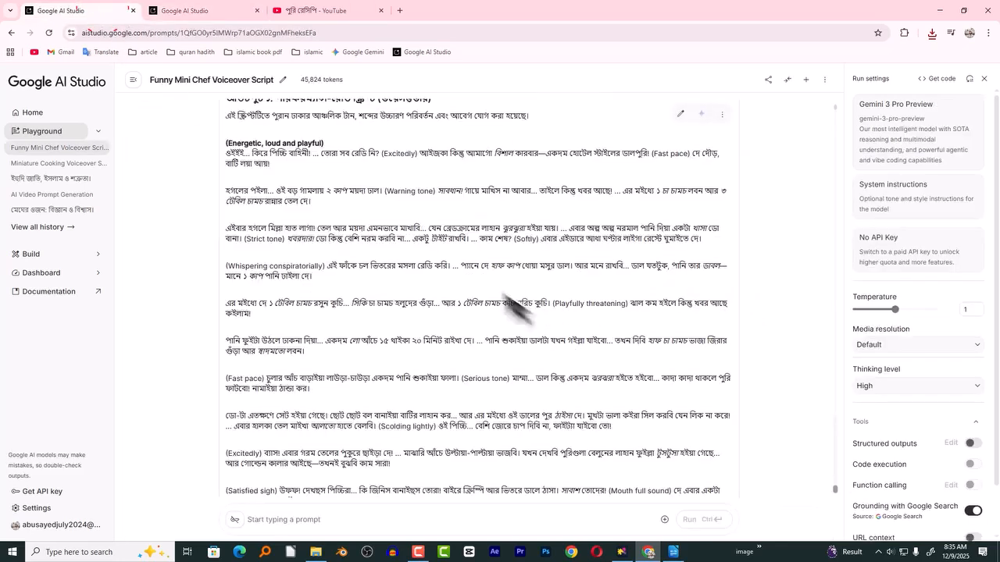
{"action": "scroll", "coordinate": [518, 308], "scroll_direction": "down", "scroll_amount": 2}
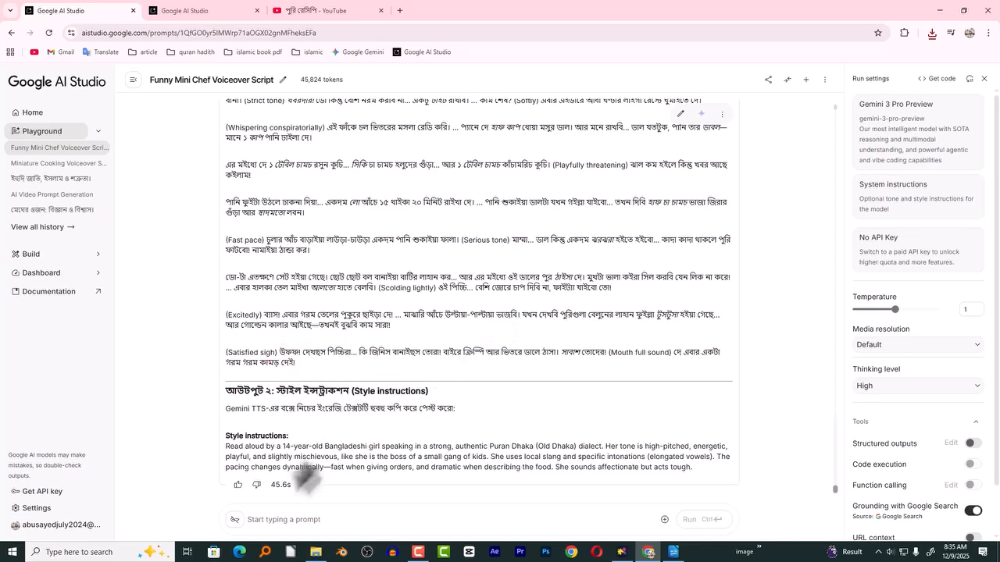
{"action": "left_click", "coordinate": [673, 552]}
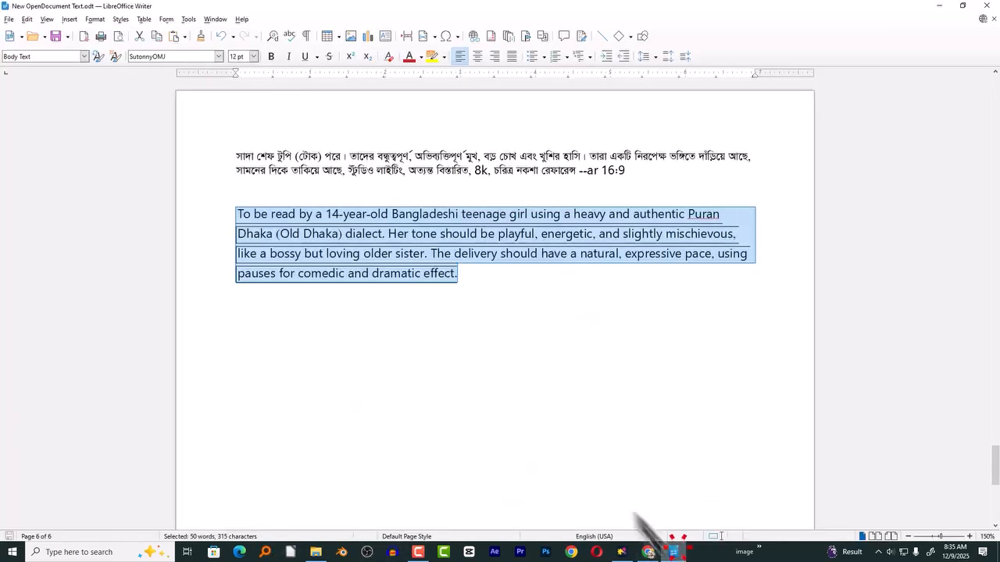
{"action": "left_click_drag", "start_coordinate": [995, 471], "coordinate": [996, 221]}
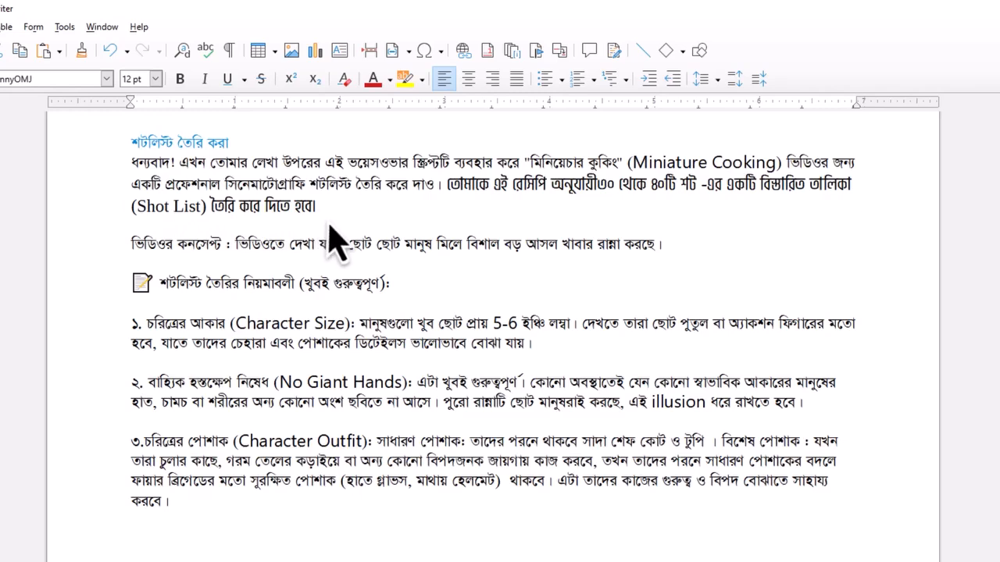
{"action": "left_click", "coordinate": [426, 205]}
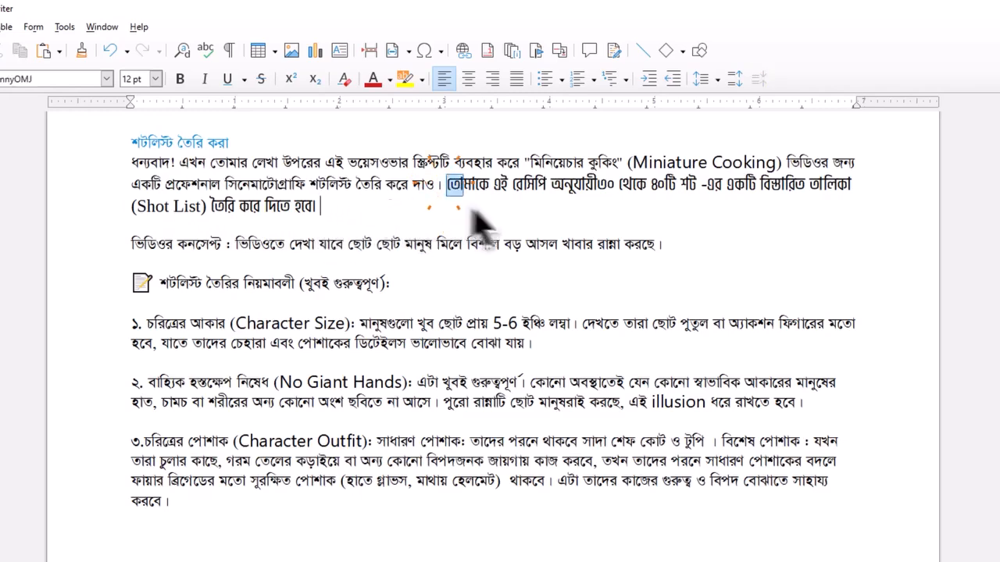
{"action": "triple_click", "coordinate": [446, 187]}
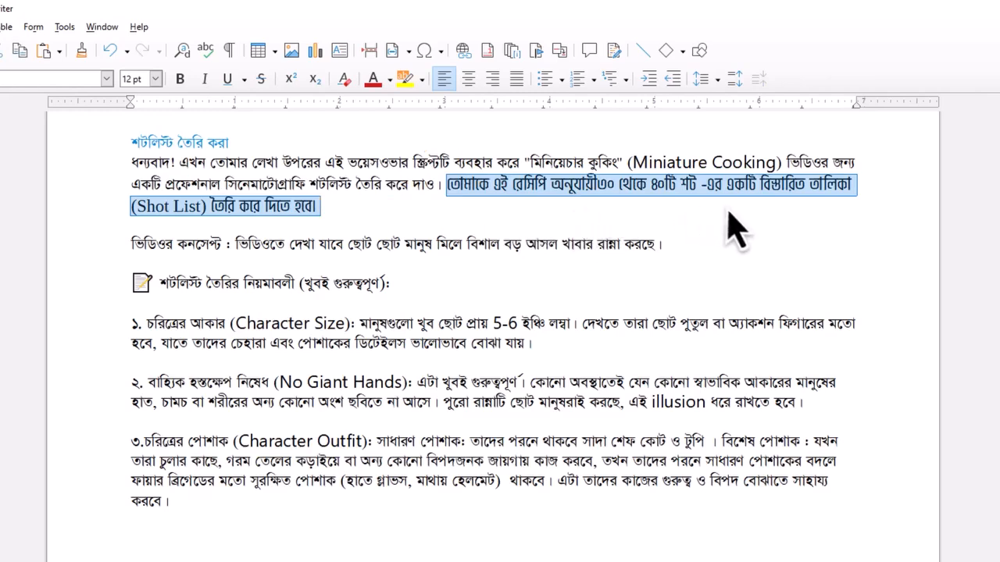
{"action": "left_click_drag", "start_coordinate": [124, 245], "coordinate": [665, 248]}
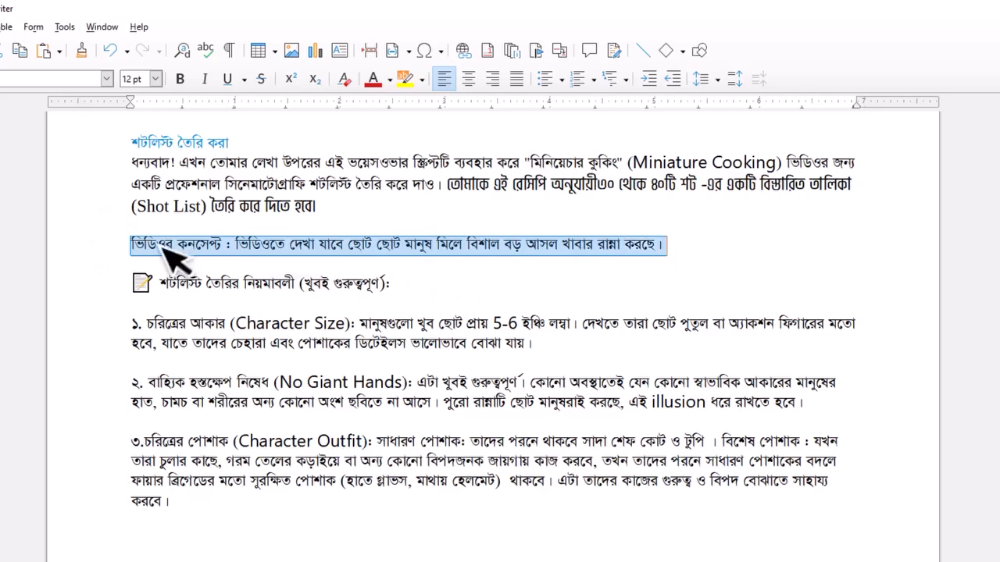
{"action": "left_click", "coordinate": [164, 244]}
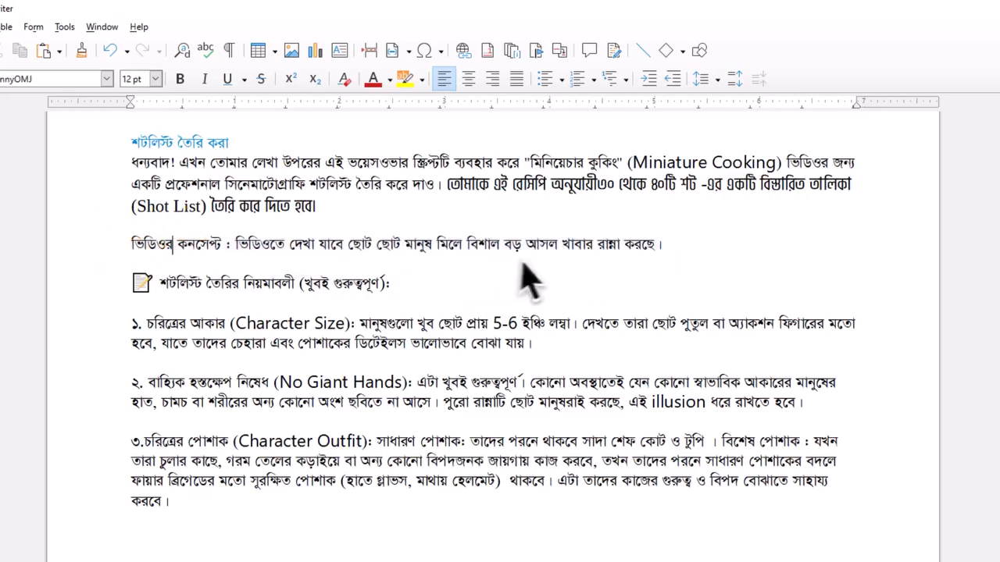
{"action": "left_click_drag", "start_coordinate": [666, 246], "coordinate": [129, 254]}
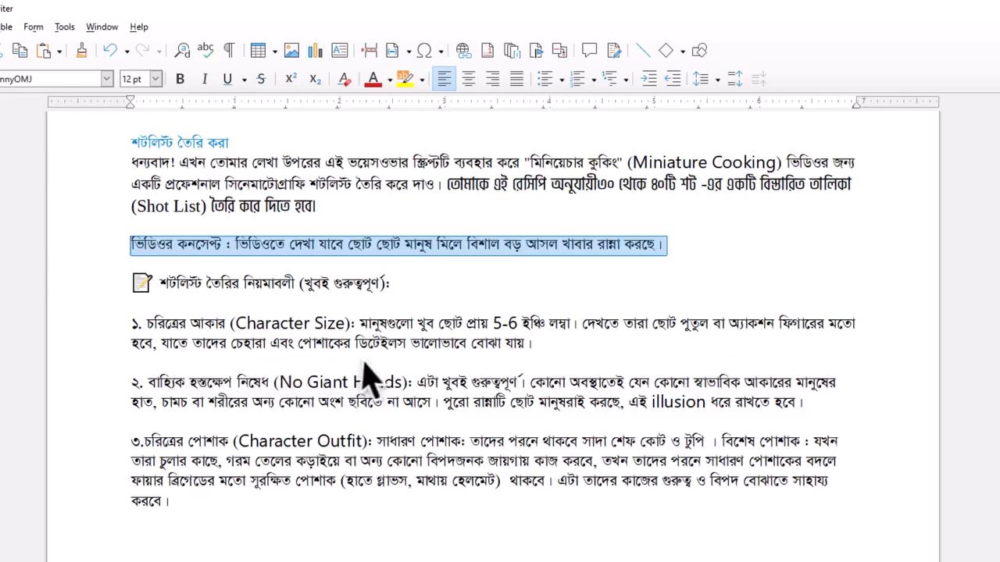
- Read the shot-list prompt's No Giant Hands and Character Outfit rules, including the normal and fire-brigade-style protective outfits
{"action": "left_click", "coordinate": [156, 394]}
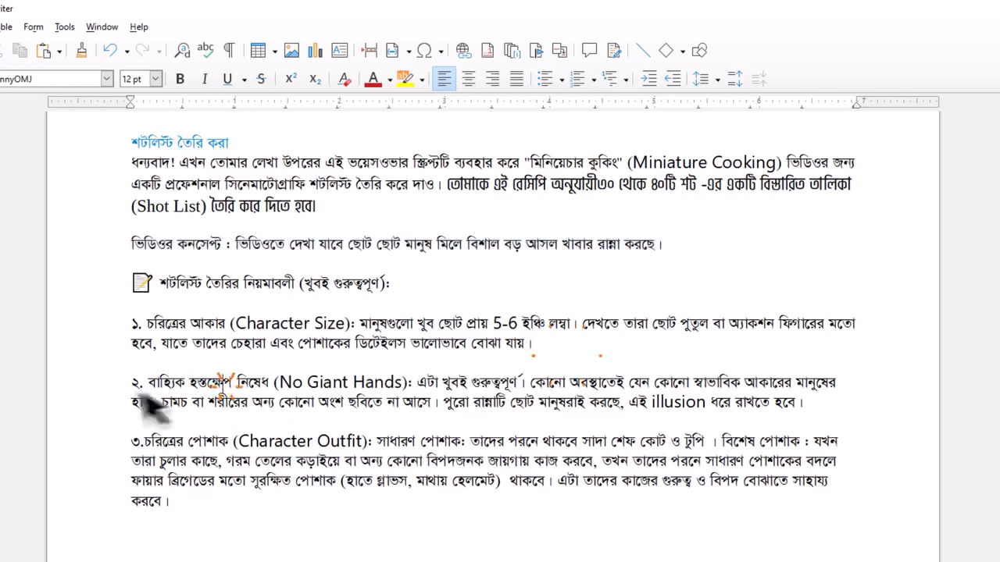
{"action": "left_click_drag", "start_coordinate": [121, 384], "coordinate": [814, 404]}
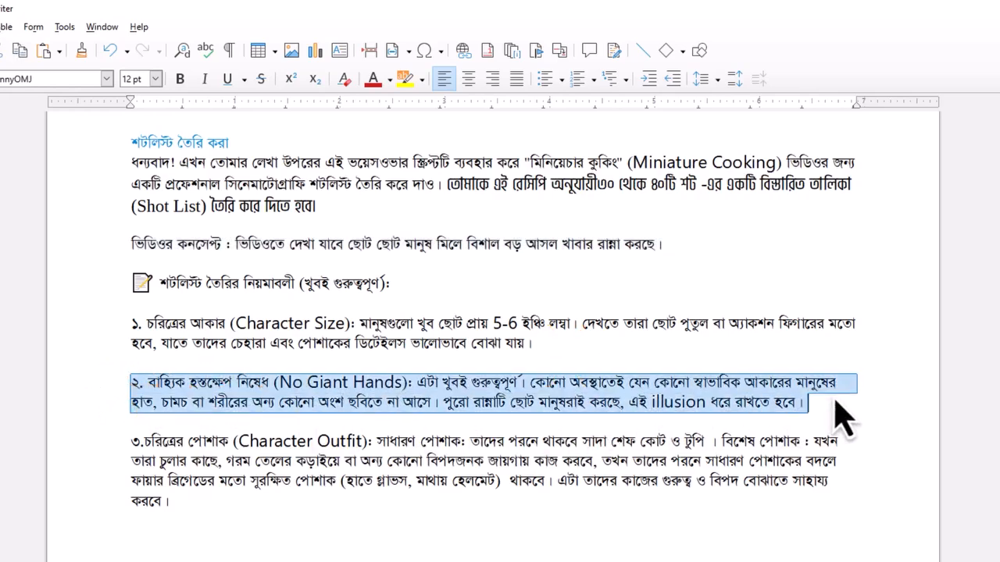
{"action": "left_click", "coordinate": [280, 385]}
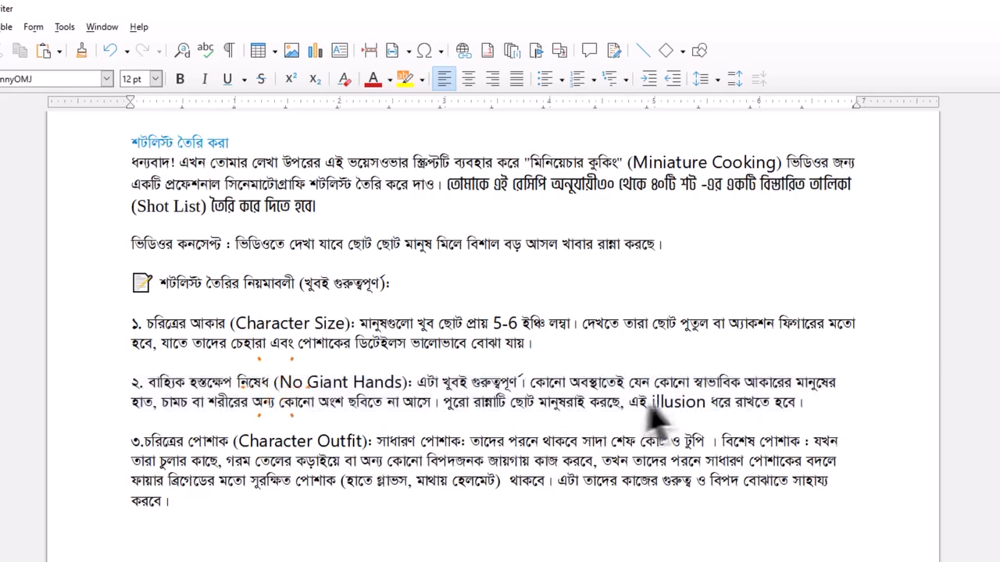
{"action": "left_click_drag", "start_coordinate": [107, 441], "coordinate": [316, 488]}
{"action": "left_click", "coordinate": [501, 457]}
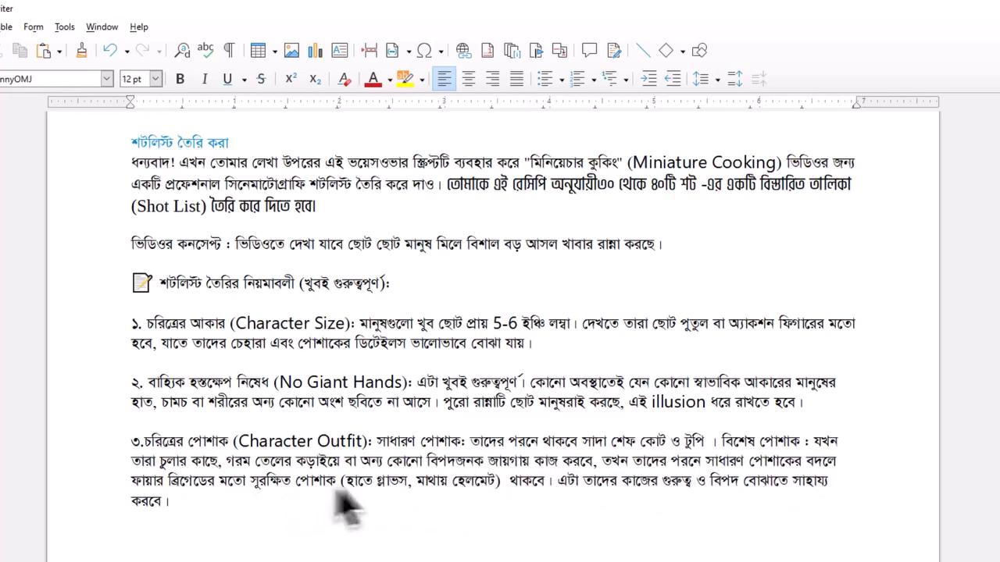
{"action": "left_click_drag", "start_coordinate": [124, 440], "coordinate": [207, 527]}
{"action": "left_click", "coordinate": [948, 350]}
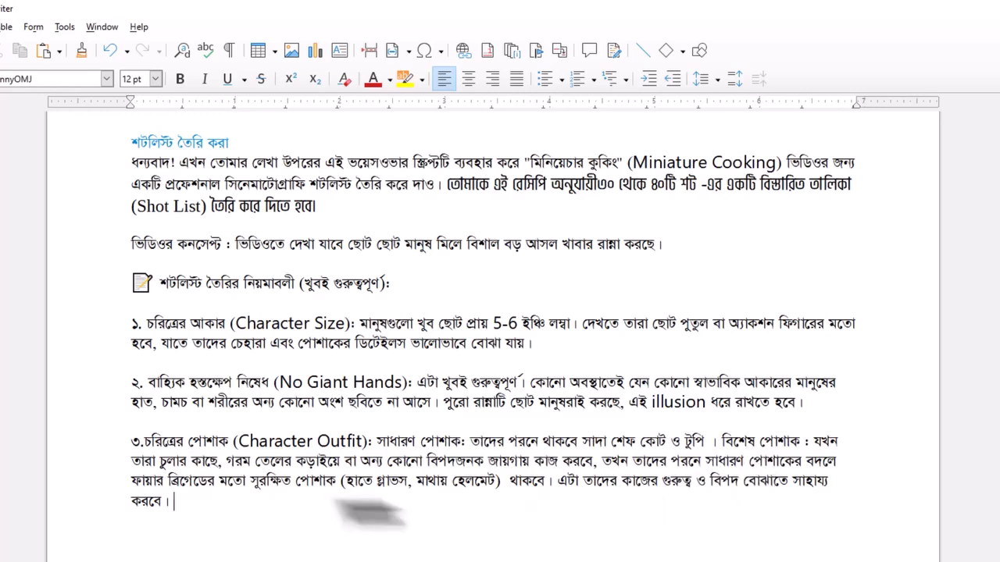
{"action": "left_click_drag", "start_coordinate": [123, 483], "coordinate": [457, 491]}
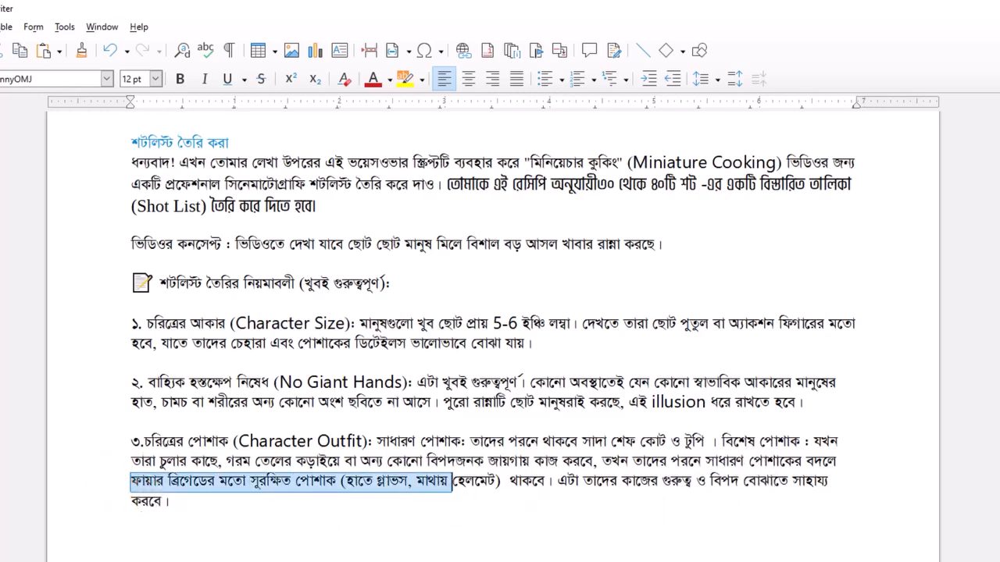
{"action": "scroll", "coordinate": [493, 328], "scroll_direction": "down", "scroll_amount": 1}
{"action": "left_click", "coordinate": [393, 422]}
{"action": "left_click_drag", "start_coordinate": [376, 410], "coordinate": [406, 419]}
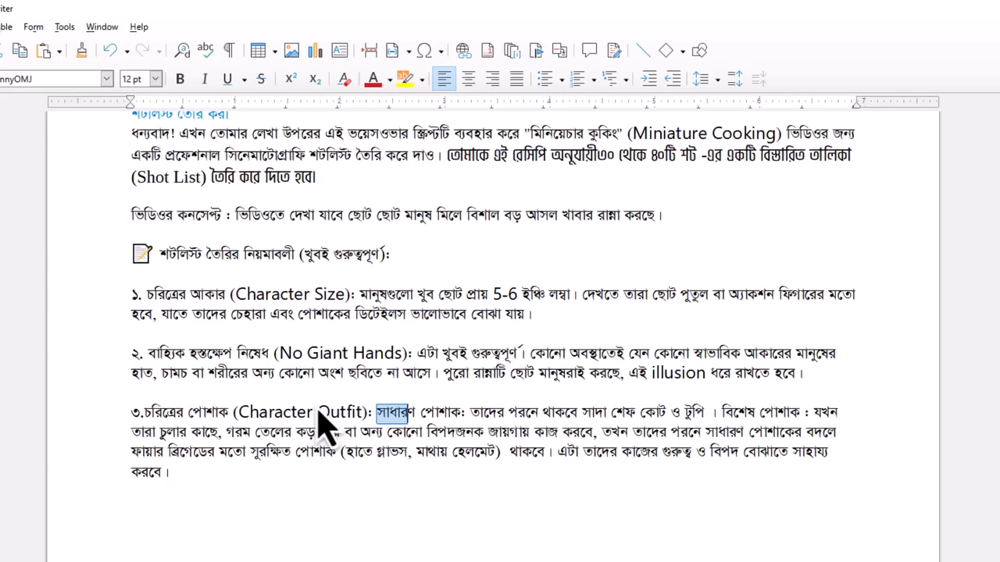
{"action": "left_click", "coordinate": [380, 411]}
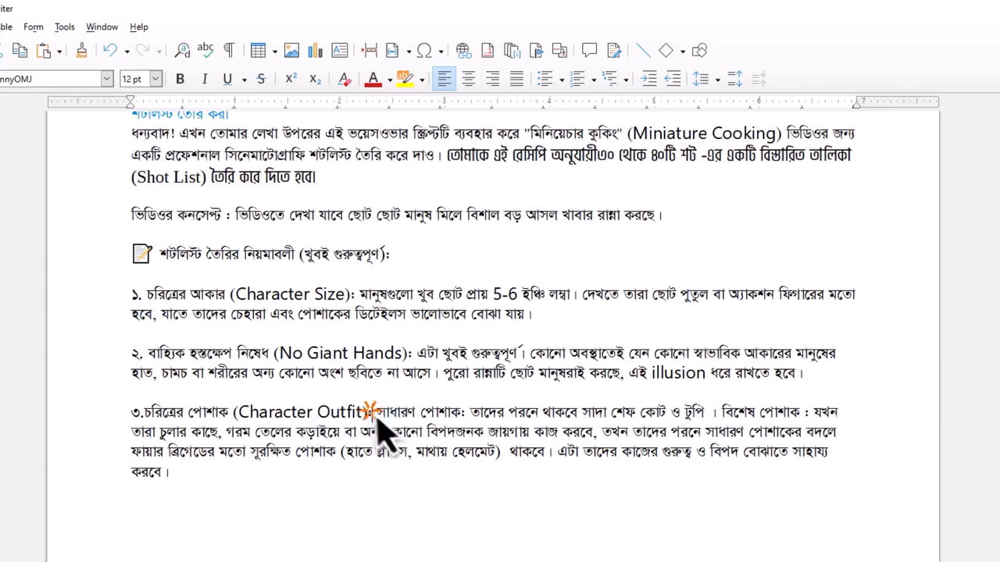
- Read the shot-list prompt's rules from Tool Usage and the Standalone Prompt Principle onward to Maintaining Visual Continuity and the rules below it
{"action": "scroll", "coordinate": [399, 438], "scroll_direction": "down", "scroll_amount": 6}
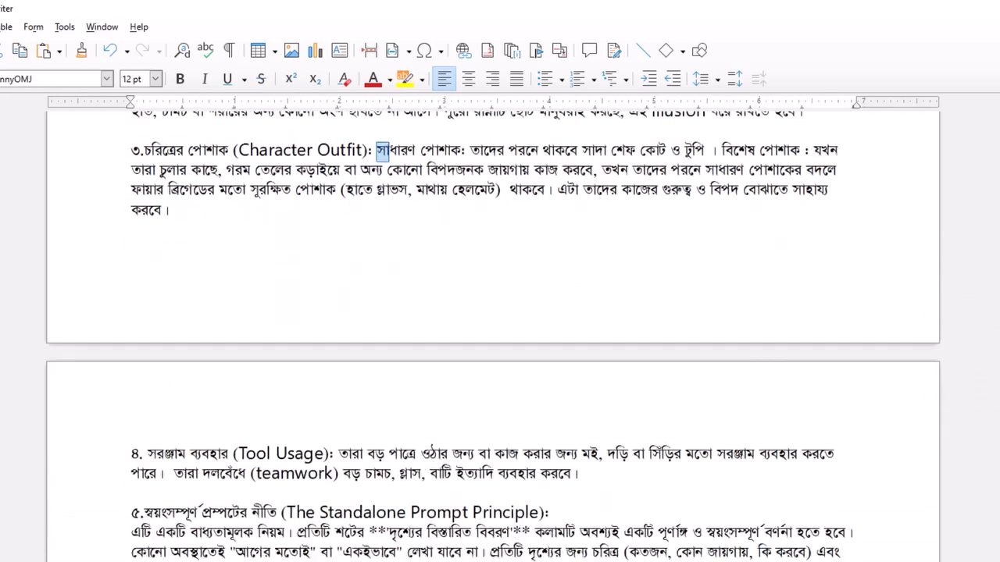
{"action": "left_click_drag", "start_coordinate": [134, 452], "coordinate": [621, 459]}
{"action": "left_click", "coordinate": [621, 459]}
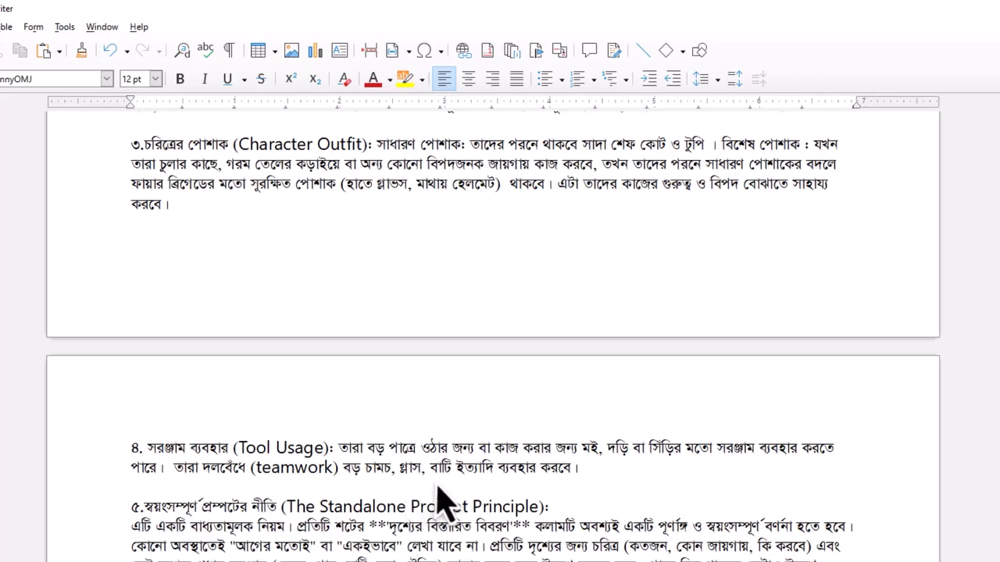
{"action": "left_click_drag", "start_coordinate": [582, 473], "coordinate": [102, 452]}
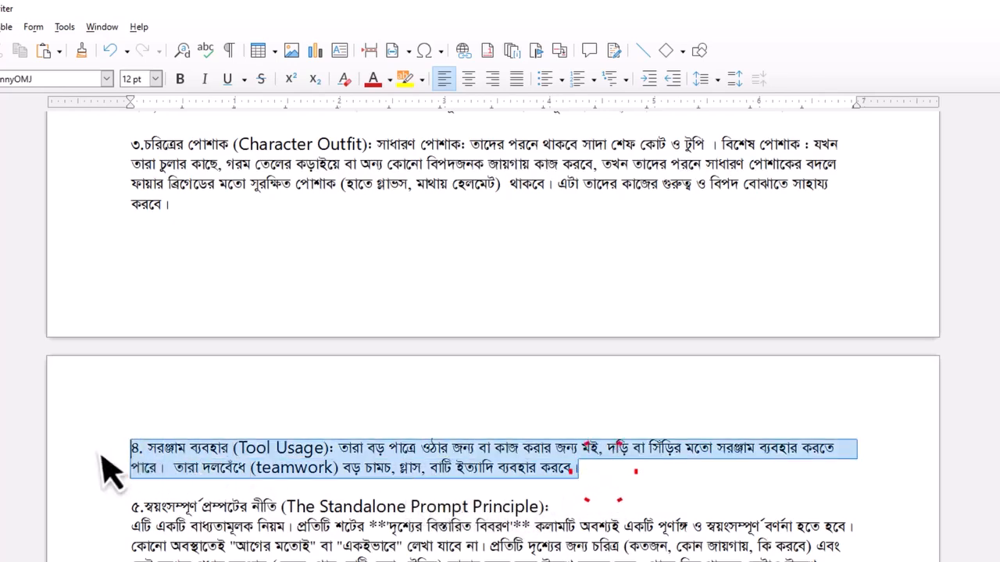
{"action": "left_click_drag", "start_coordinate": [118, 505], "coordinate": [117, 560]}
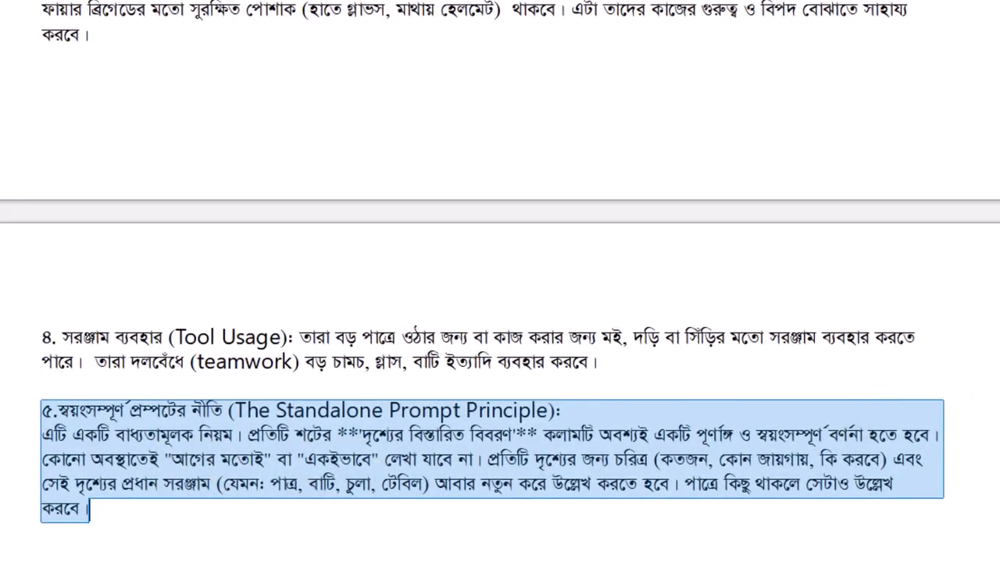
{"action": "scroll", "coordinate": [500, 352], "scroll_direction": "down", "scroll_amount": 3}
{"action": "left_click", "coordinate": [469, 401]}
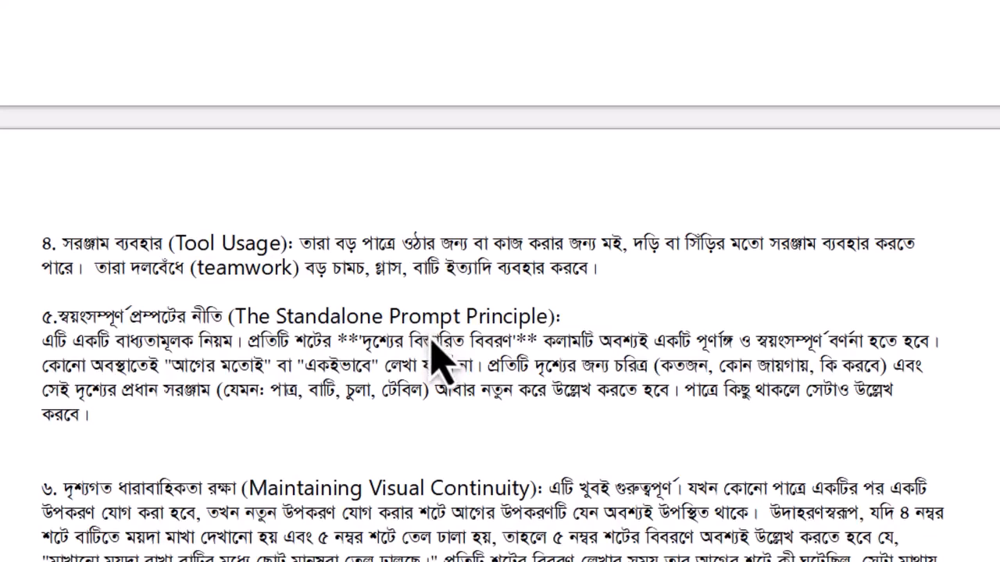
{"action": "left_click", "coordinate": [56, 337]}
{"action": "left_click_drag", "start_coordinate": [31, 351], "coordinate": [133, 441]}
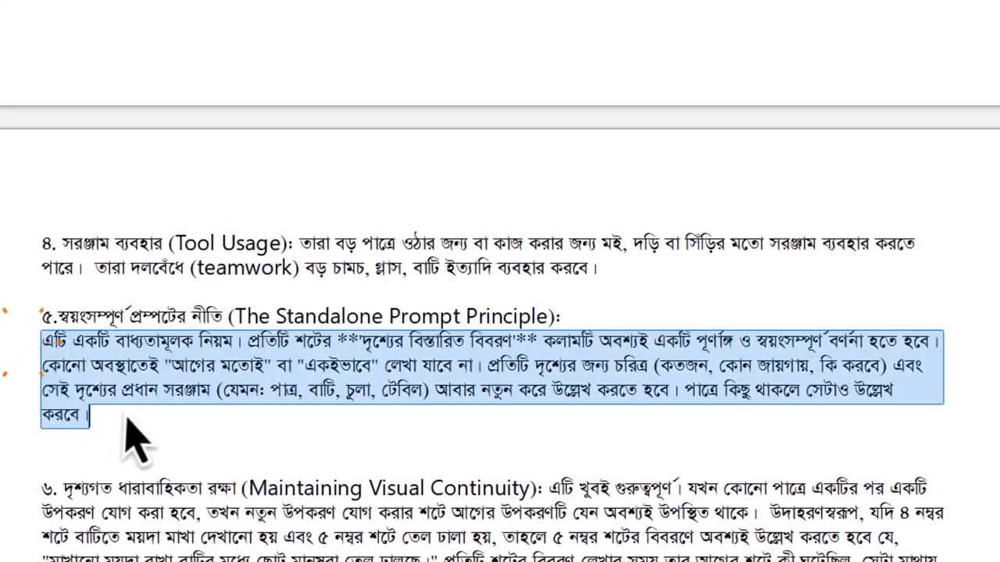
{"action": "left_click", "coordinate": [129, 419]}
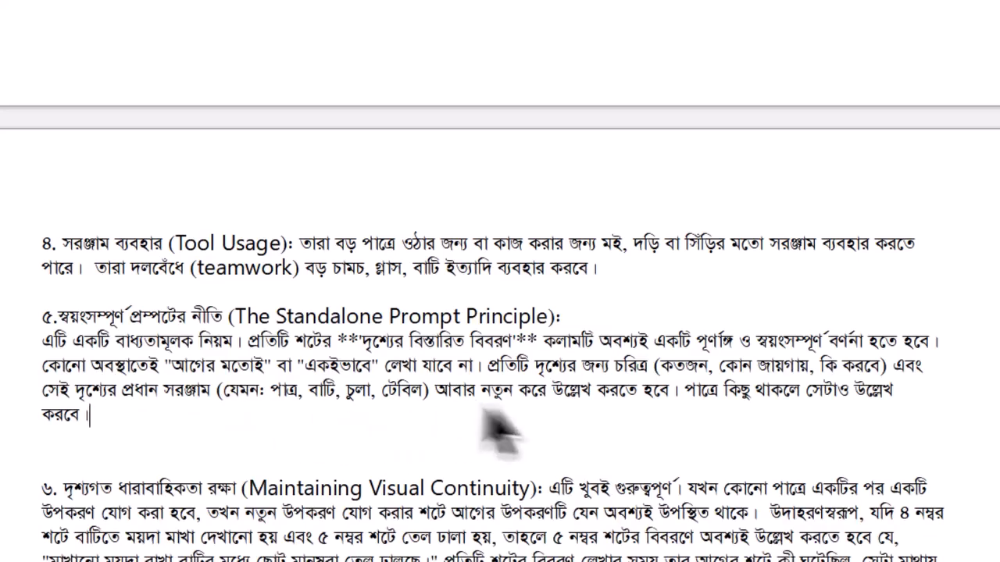
{"action": "left_click_drag", "start_coordinate": [43, 313], "coordinate": [133, 441]}
{"action": "left_click", "coordinate": [305, 342]}
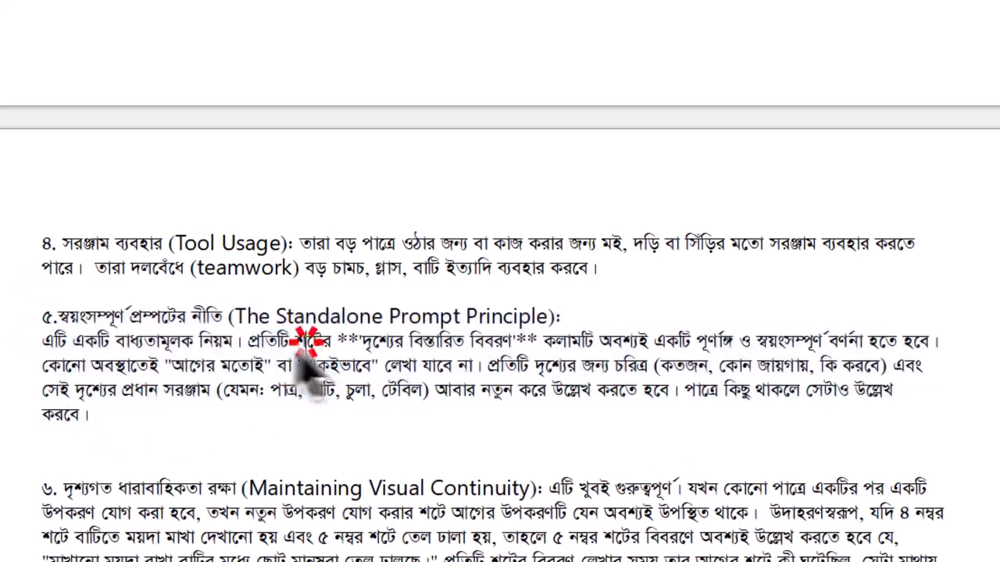
{"action": "scroll", "coordinate": [28, 531], "scroll_direction": "down", "scroll_amount": 3}
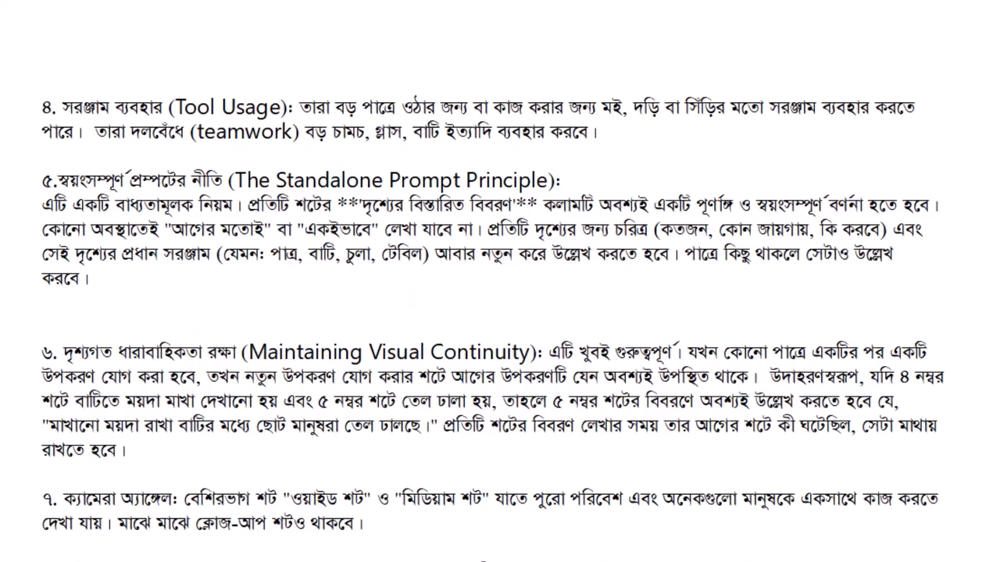
{"action": "scroll", "coordinate": [492, 312], "scroll_direction": "down", "scroll_amount": 4}
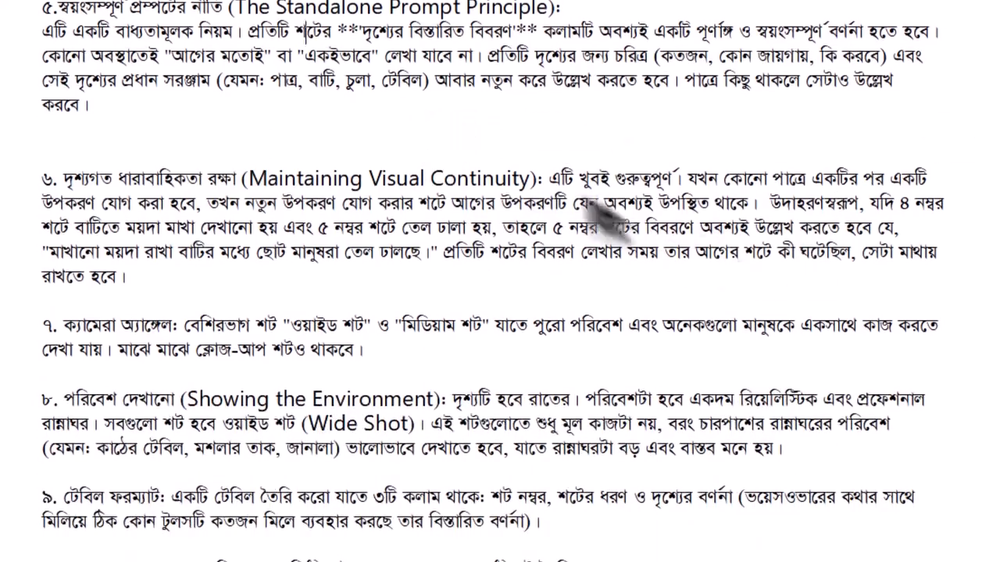
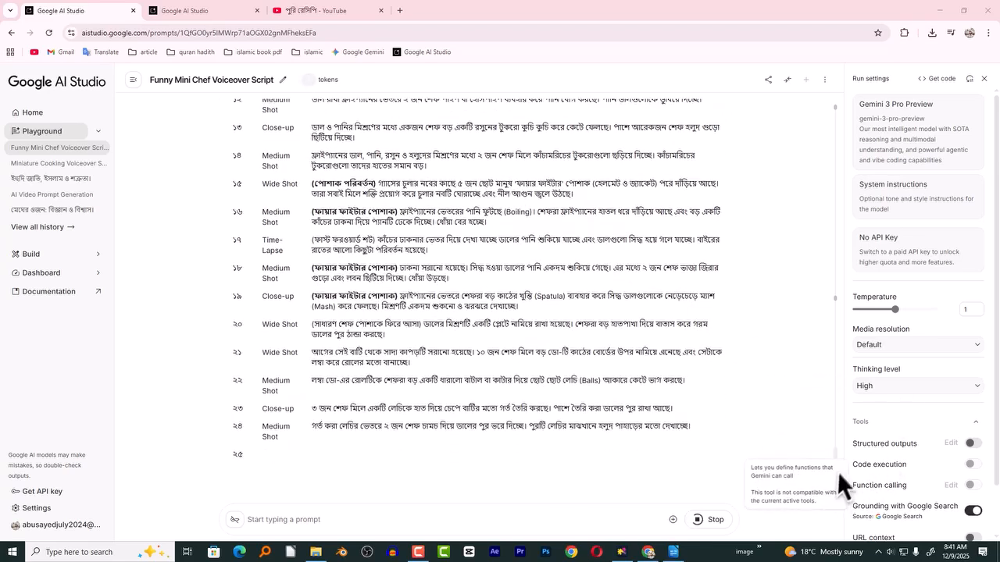
- Review the generated shot list, reading shot 1's scene description and skimming through to shot 38
{"action": "left_click_drag", "start_coordinate": [837, 471], "coordinate": [828, 418]}
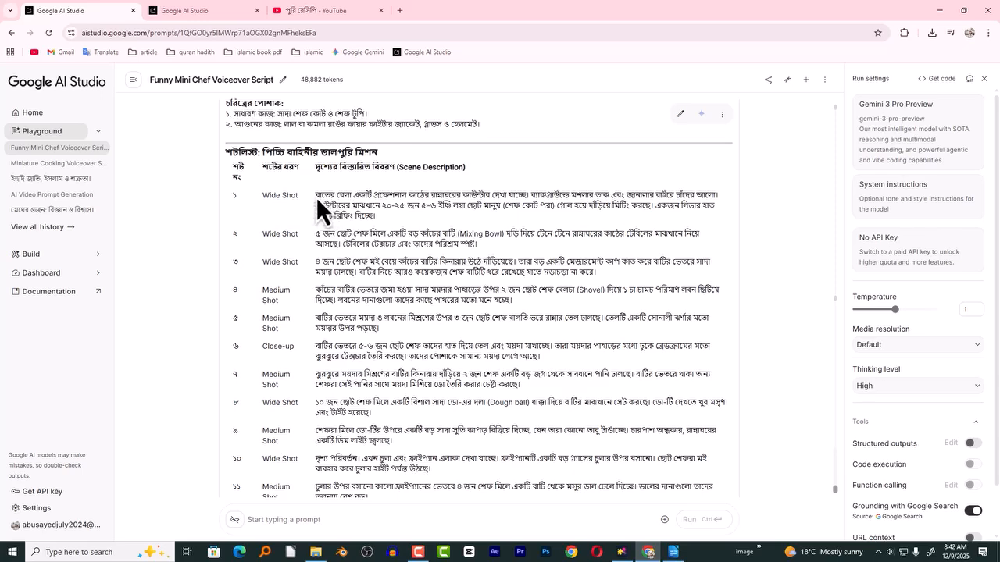
{"action": "left_click_drag", "start_coordinate": [318, 196], "coordinate": [383, 213]}
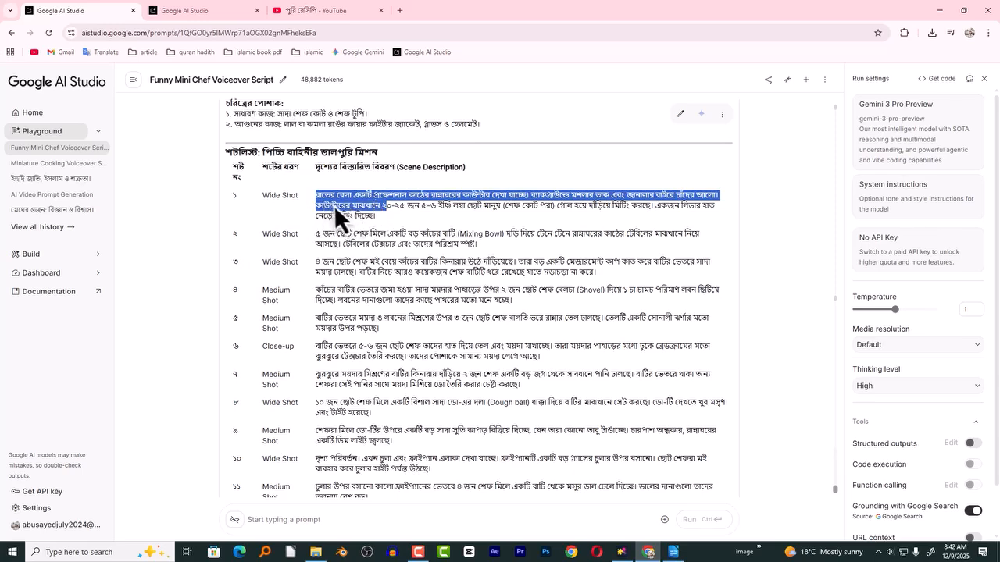
{"action": "left_click", "coordinate": [317, 197]}
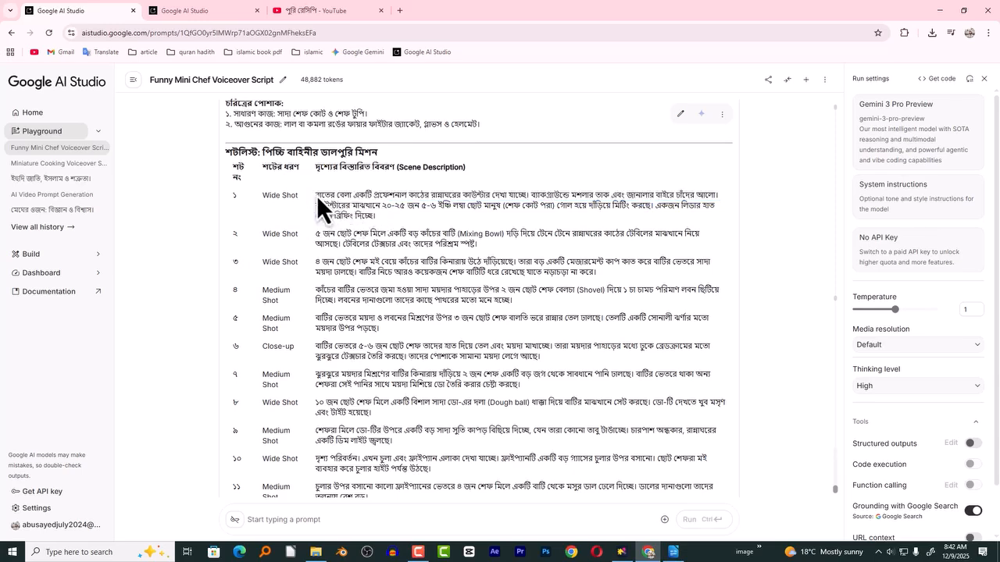
{"action": "left_click_drag", "start_coordinate": [316, 196], "coordinate": [383, 220]}
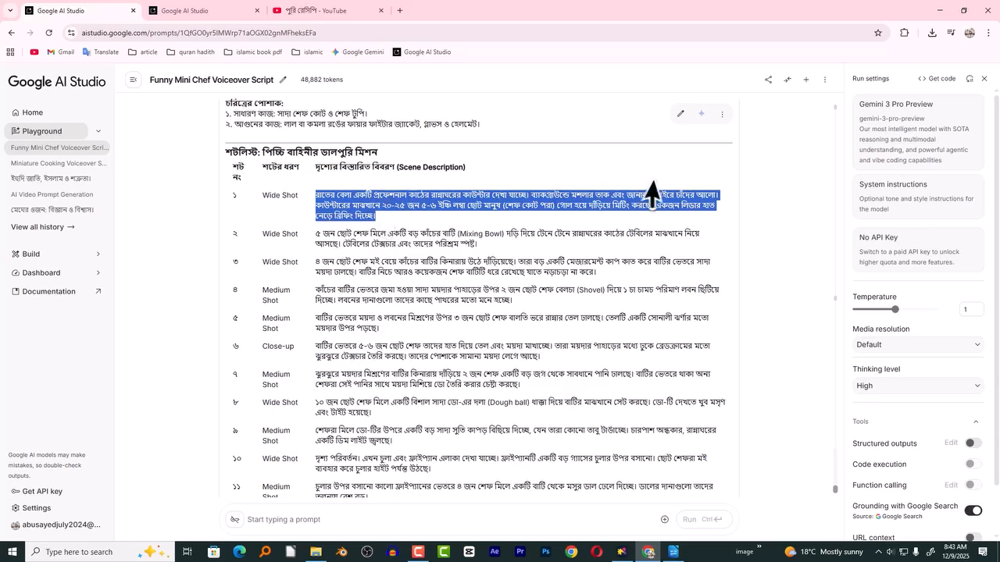
{"action": "scroll", "coordinate": [316, 211], "scroll_direction": "down", "scroll_amount": 10}
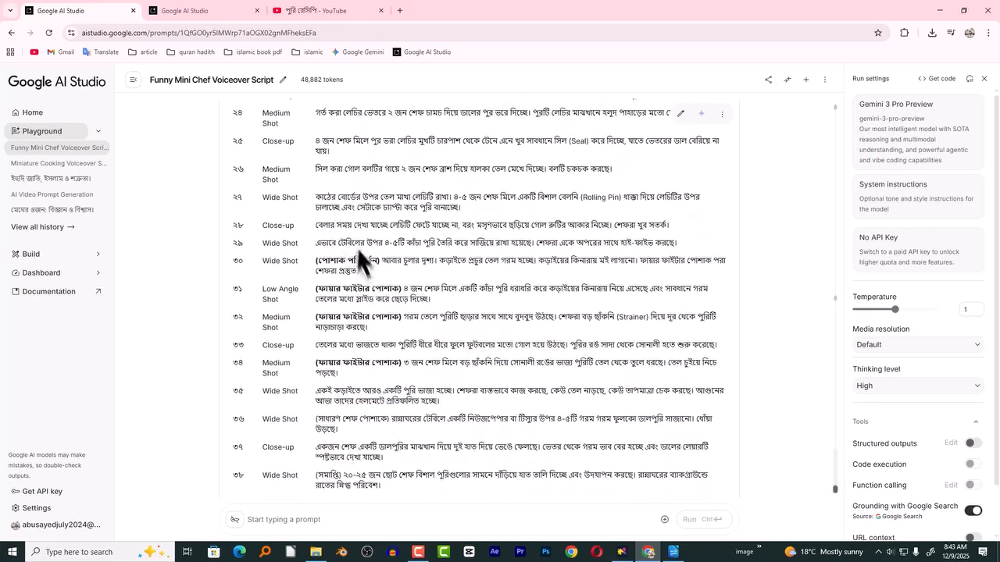
{"action": "scroll", "coordinate": [369, 427], "scroll_direction": "up", "scroll_amount": 10}
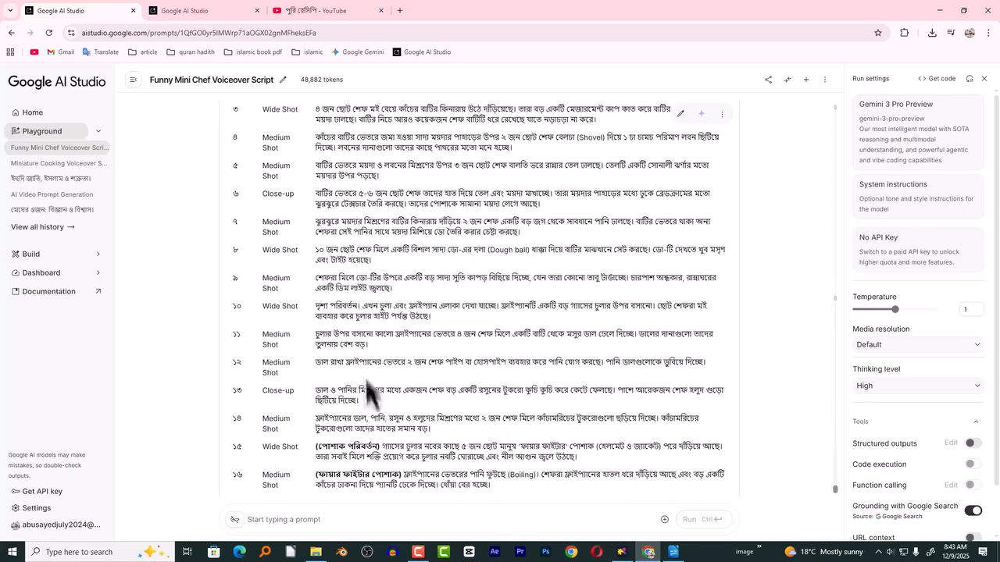
{"action": "left_click", "coordinate": [273, 167]}
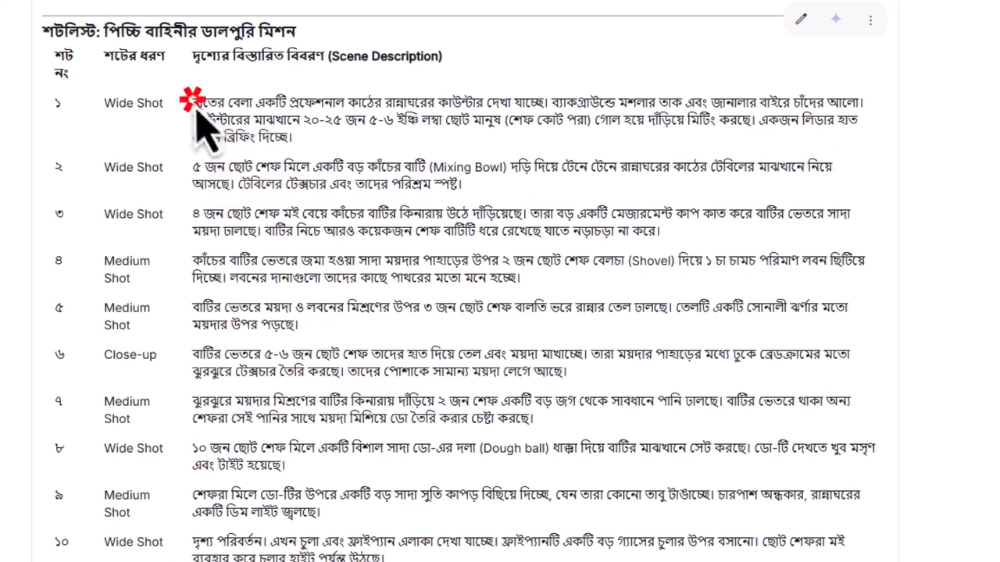
- Read the scene descriptions of shots 1 and 2, including the glass mixing bowl detail in shot 2
{"action": "left_click_drag", "start_coordinate": [194, 103], "coordinate": [285, 144]}
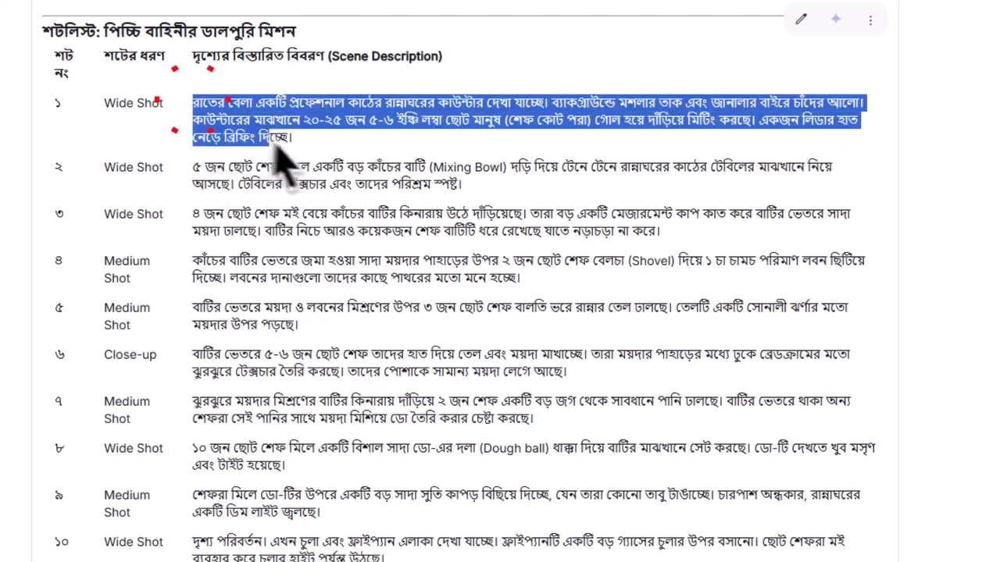
{"action": "left_click", "coordinate": [195, 181]}
{"action": "left_click", "coordinate": [201, 179]}
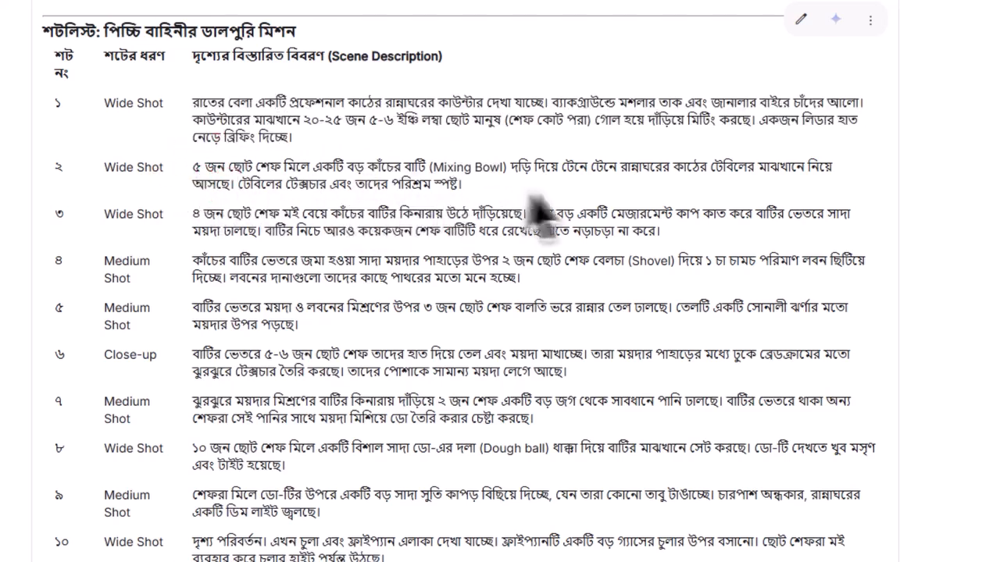
{"action": "double_click", "coordinate": [373, 166]}
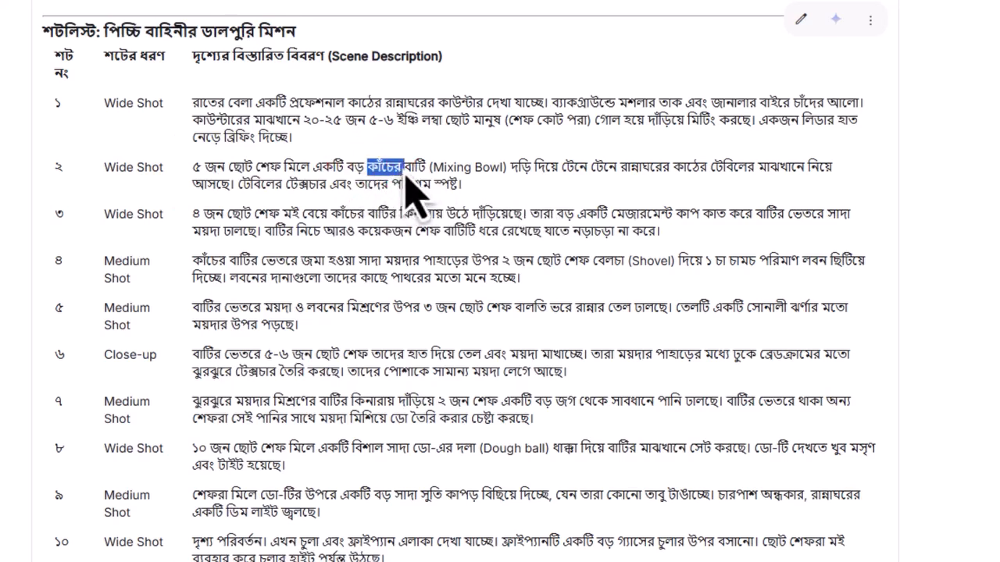
{"action": "left_click", "coordinate": [383, 164]}
{"action": "left_click_drag", "start_coordinate": [383, 172], "coordinate": [402, 179]}
{"action": "left_click", "coordinate": [407, 169]}
{"action": "left_click", "coordinate": [367, 168]}
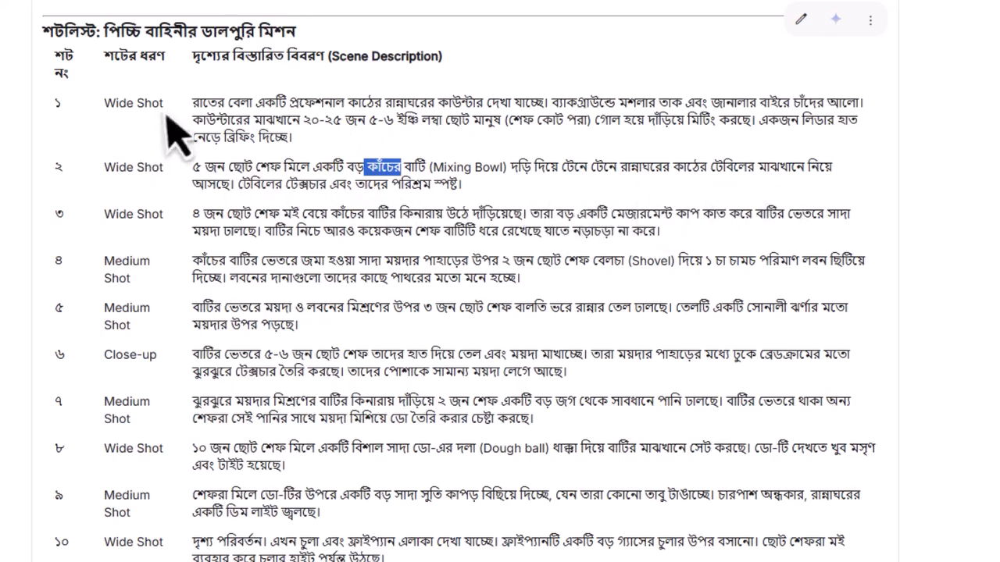
- Examine the scene descriptions of shots 1 to 8 together and continue through the shots after them
{"action": "left_click_drag", "start_coordinate": [193, 103], "coordinate": [500, 462]}
{"action": "left_click", "coordinate": [468, 320]}
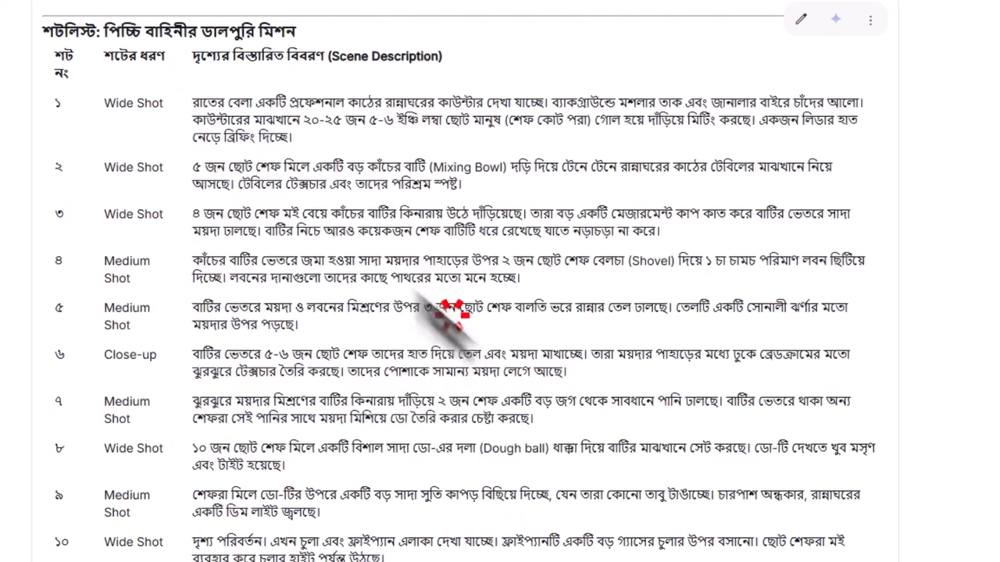
{"action": "left_click_drag", "start_coordinate": [197, 110], "coordinate": [534, 456]}
{"action": "left_click", "coordinate": [515, 448]}
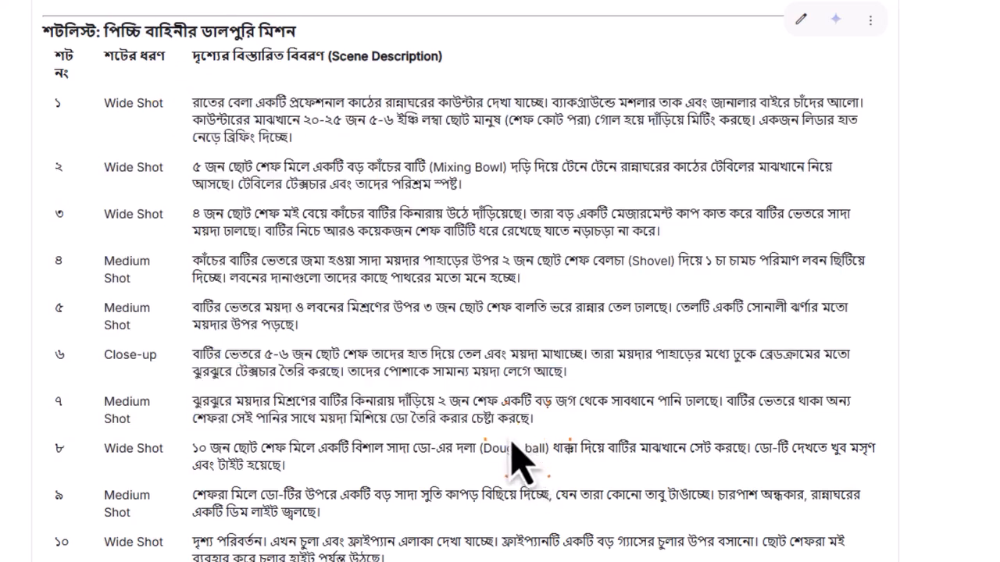
{"action": "triple_click", "coordinate": [239, 130]}
{"action": "left_click", "coordinate": [239, 135]}
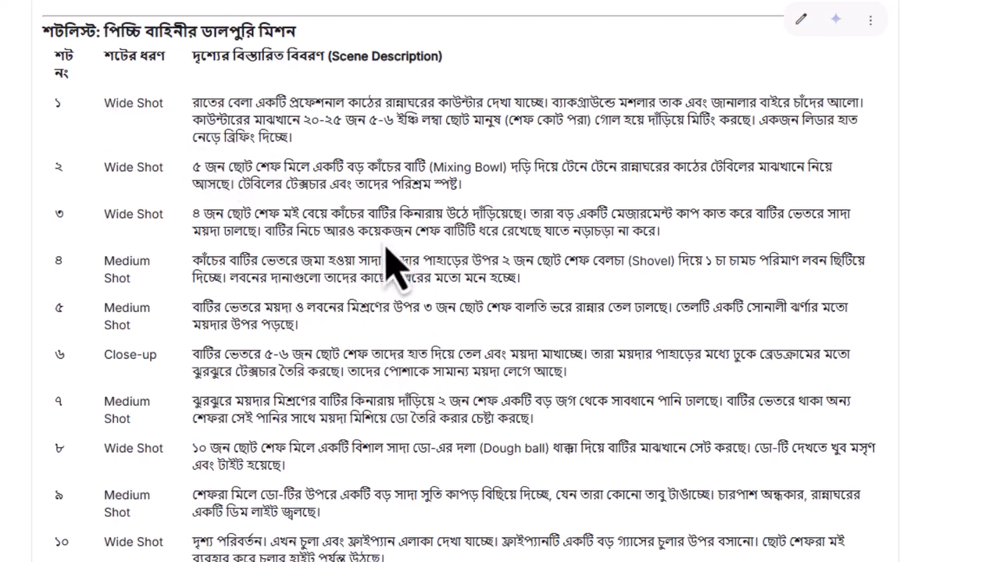
{"action": "scroll", "coordinate": [580, 372], "scroll_direction": "down", "scroll_amount": 7}
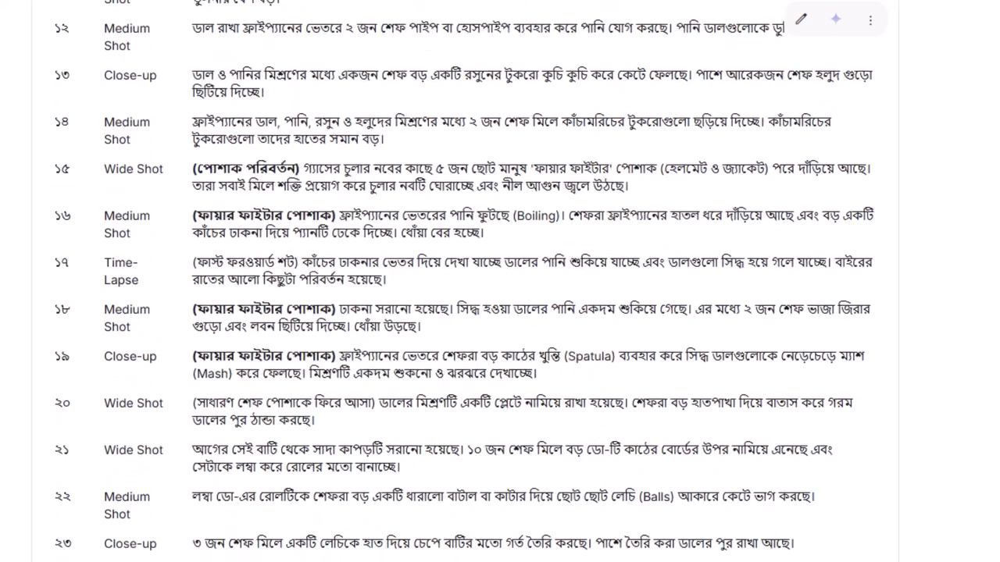
- Switch to the LibreOffice Writer document and read the image-generation prompt's opening request and its Camera Angle rule
{"action": "left_click", "coordinate": [673, 551]}
{"action": "left_click_drag", "start_coordinate": [996, 266], "coordinate": [996, 304]}
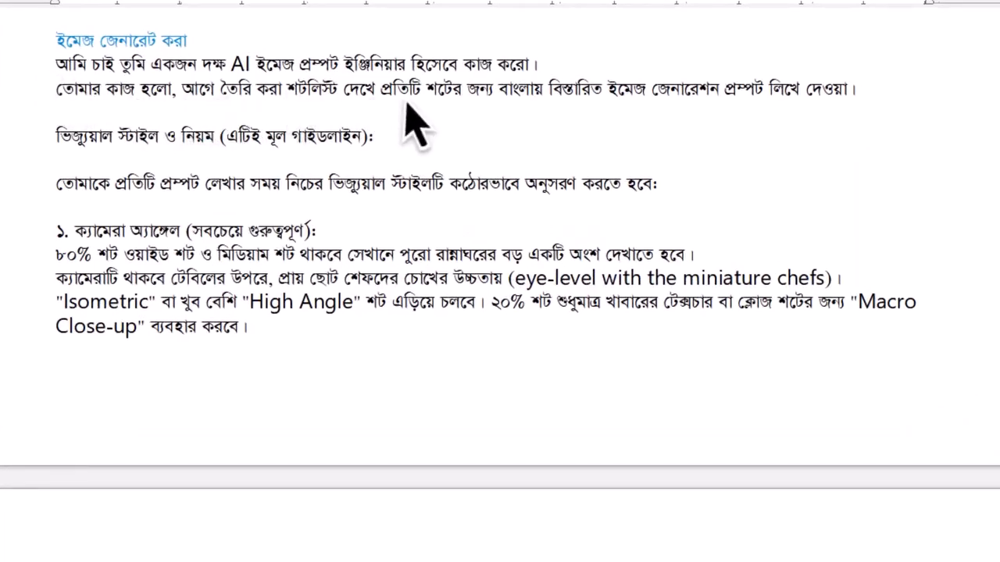
{"action": "left_click_drag", "start_coordinate": [539, 65], "coordinate": [31, 141]}
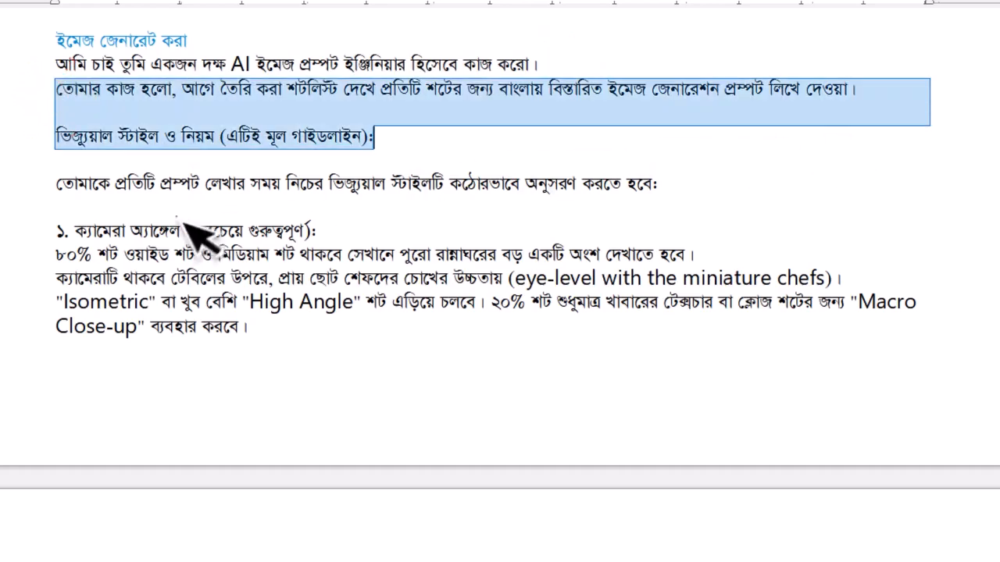
{"action": "left_click", "coordinate": [59, 210]}
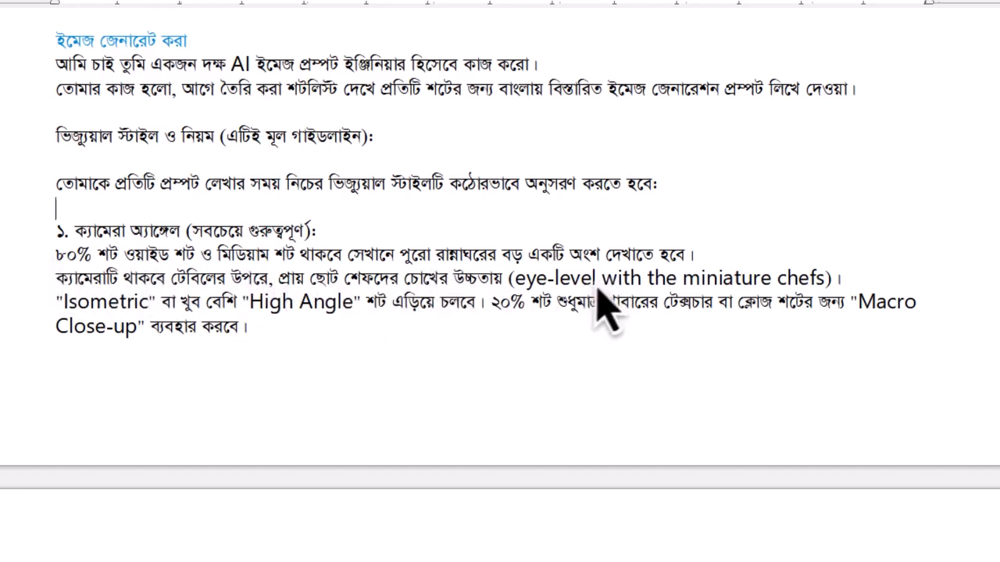
{"action": "left_click", "coordinate": [459, 302]}
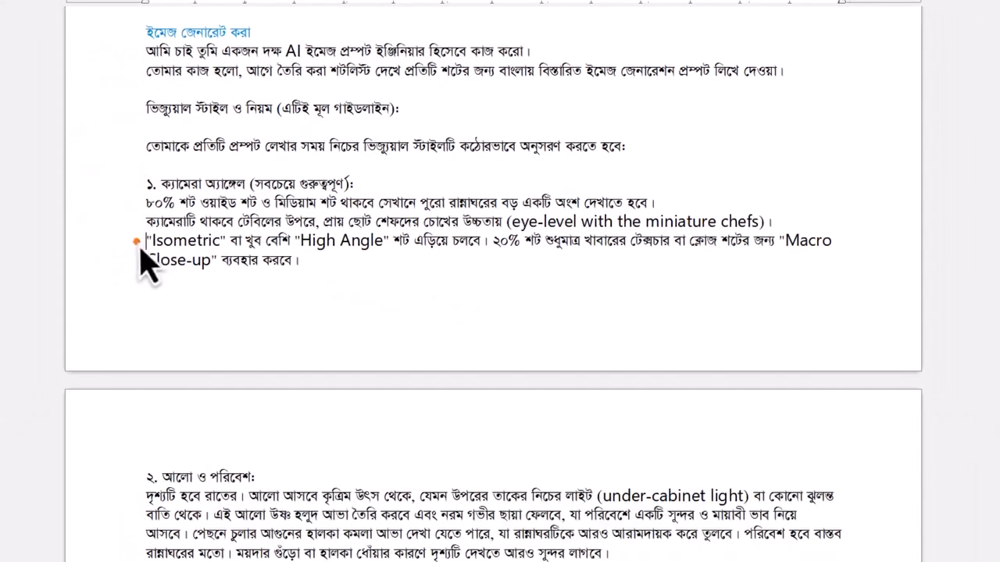
{"action": "left_click_drag", "start_coordinate": [140, 247], "coordinate": [462, 251]}
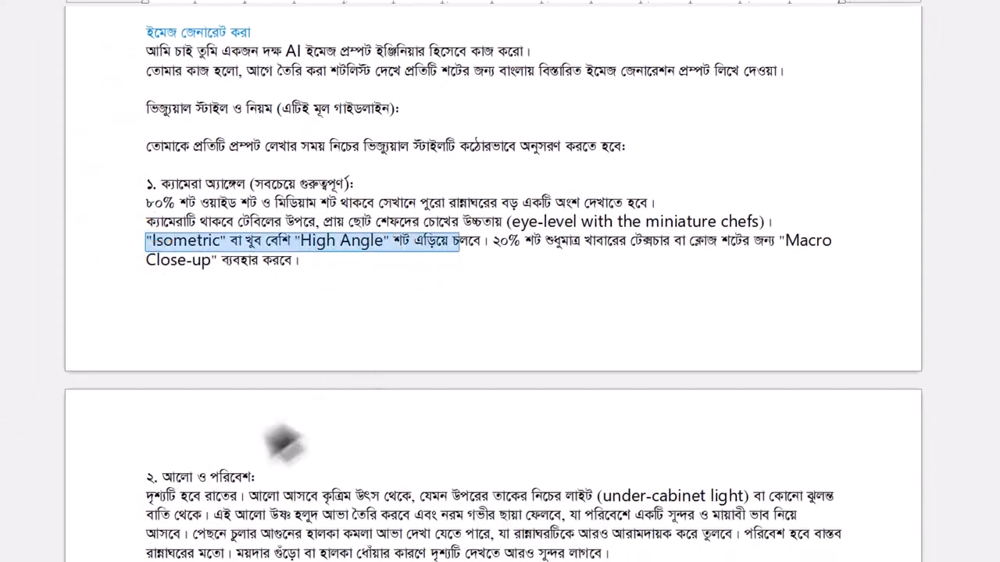
- Read the image-generation prompt's rules 2 to 4 on lighting and environment, characters with teamwork, and realism
{"action": "left_click_drag", "start_coordinate": [147, 477], "coordinate": [473, 515]}
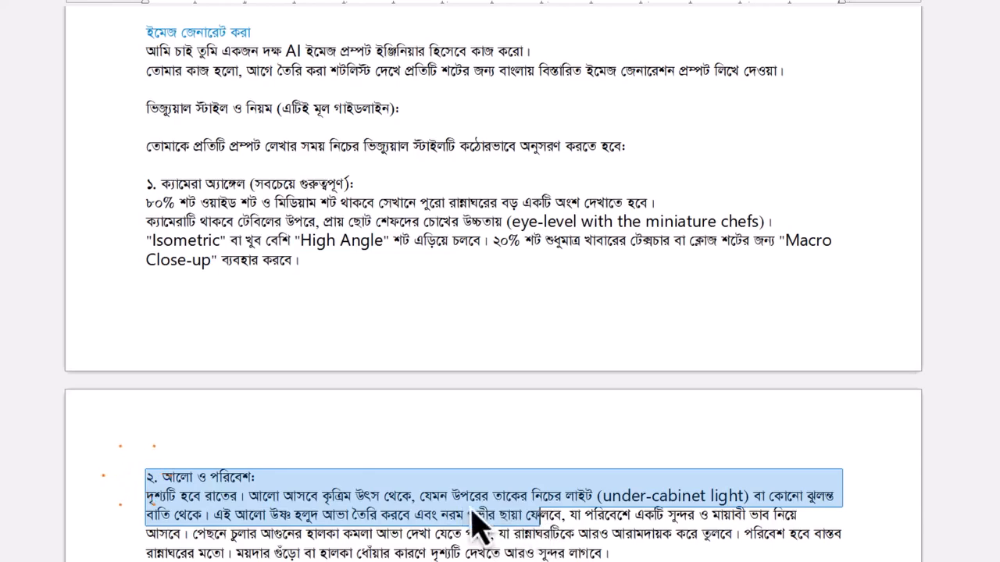
{"action": "left_click", "coordinate": [288, 479]}
{"action": "left_click_drag", "start_coordinate": [138, 480], "coordinate": [617, 555]}
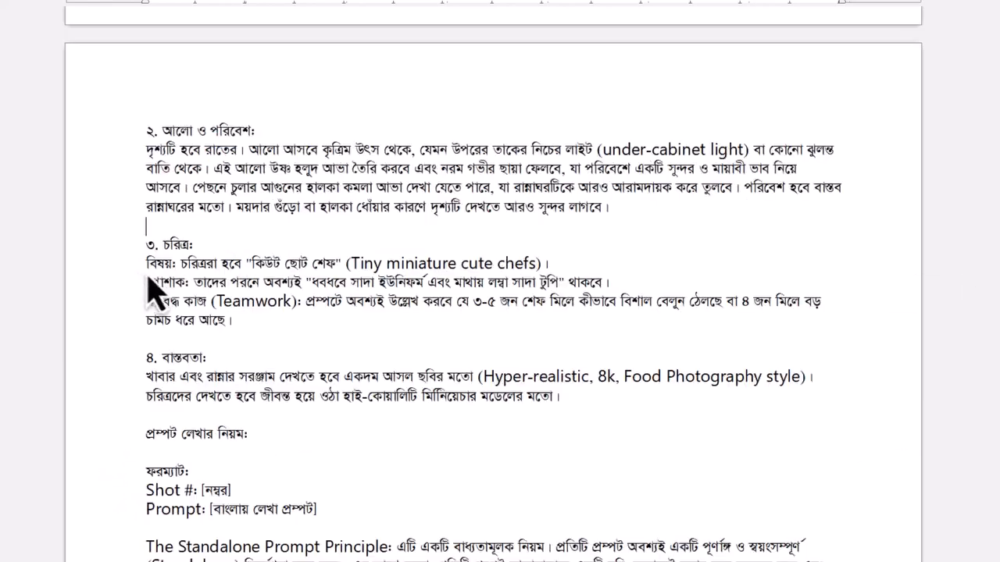
{"action": "left_click_drag", "start_coordinate": [187, 264], "coordinate": [382, 266]}
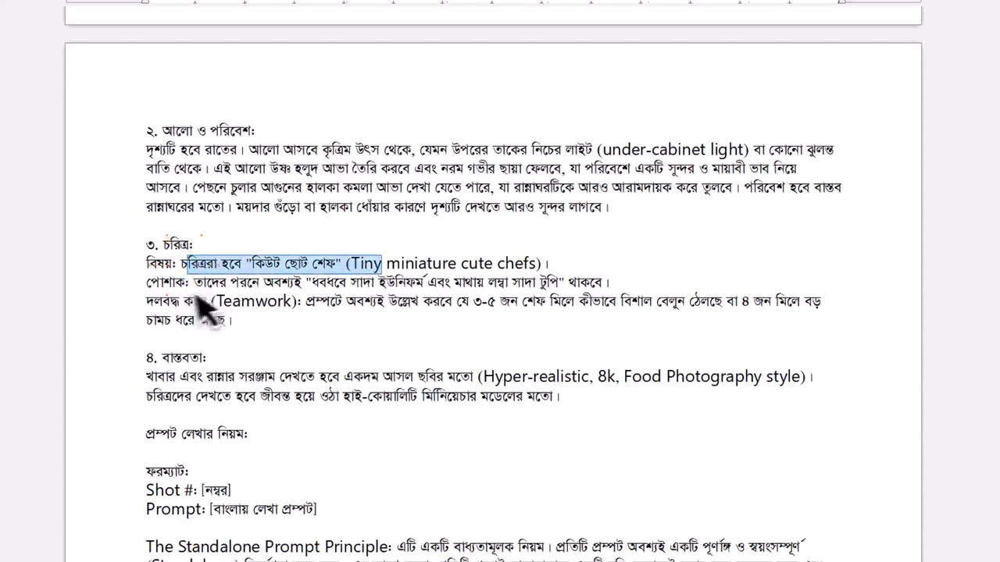
{"action": "double_click", "coordinate": [135, 306]}
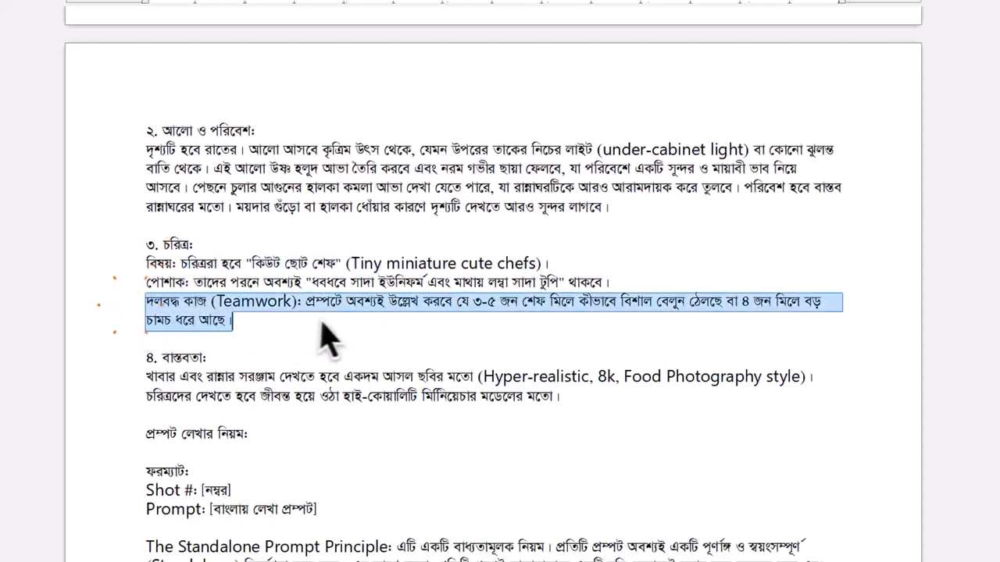
{"action": "left_click", "coordinate": [151, 375]}
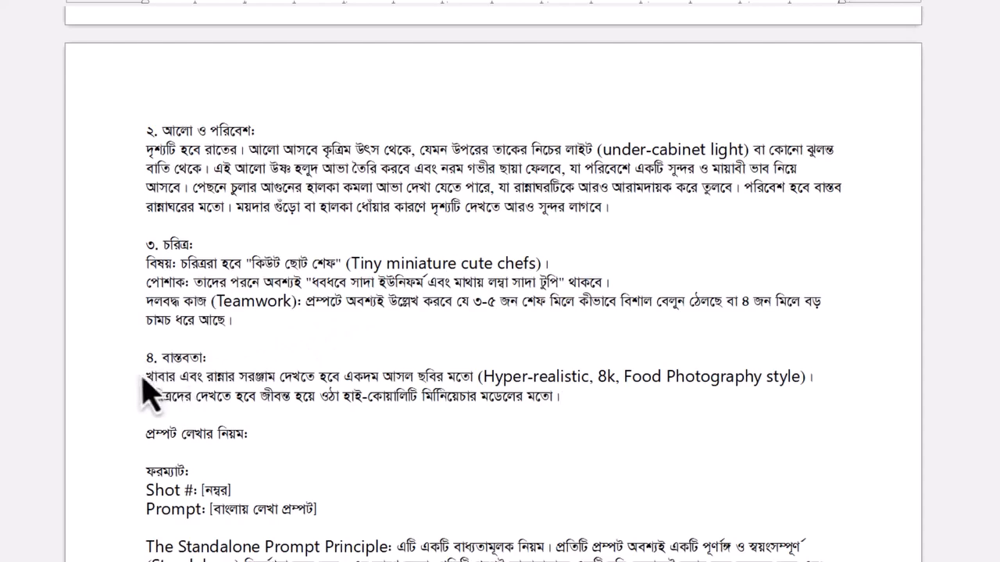
{"action": "left_click_drag", "start_coordinate": [143, 361], "coordinate": [638, 420]}
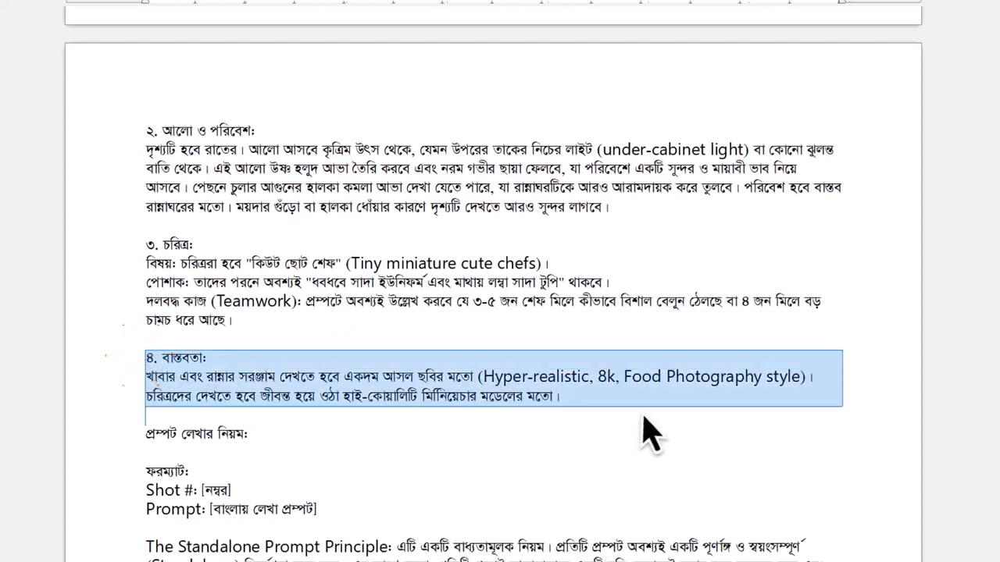
- Read the image-generation prompt's output format, Standalone Prompt Principle and special instruction about using uploaded images as the main style
{"action": "scroll", "coordinate": [494, 281], "scroll_direction": "down", "scroll_amount": 5}
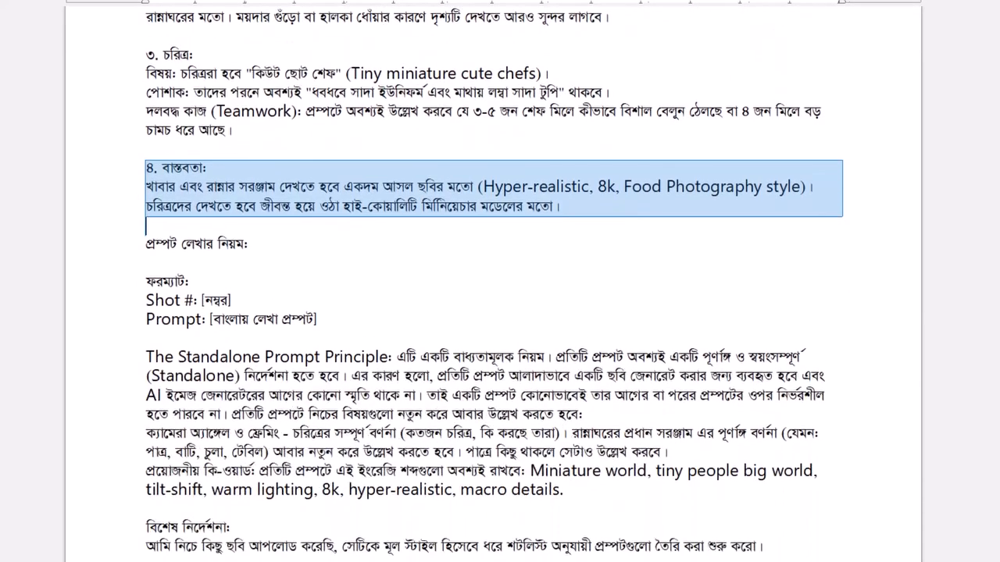
{"action": "left_click_drag", "start_coordinate": [146, 282], "coordinate": [359, 324]}
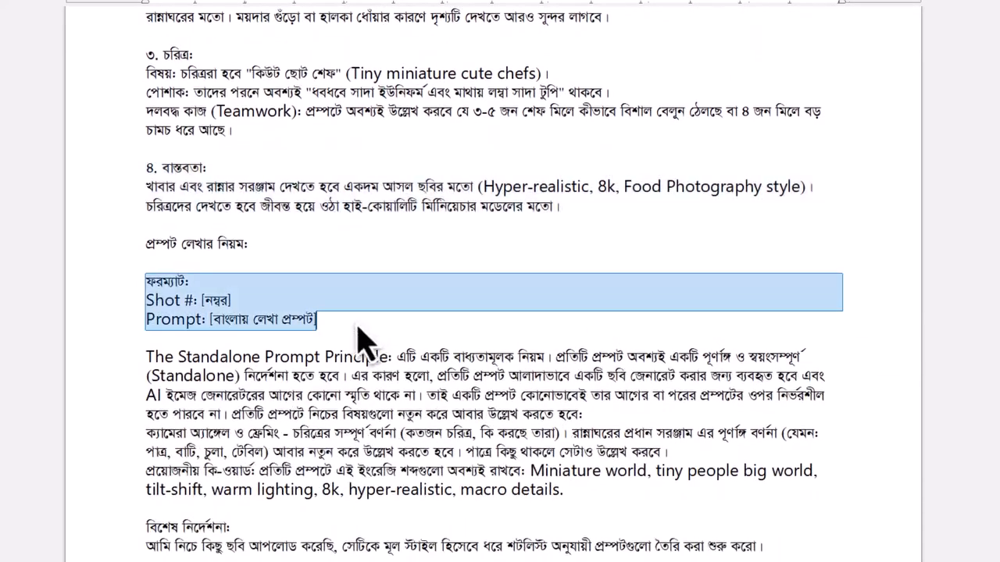
{"action": "left_click", "coordinate": [171, 320]}
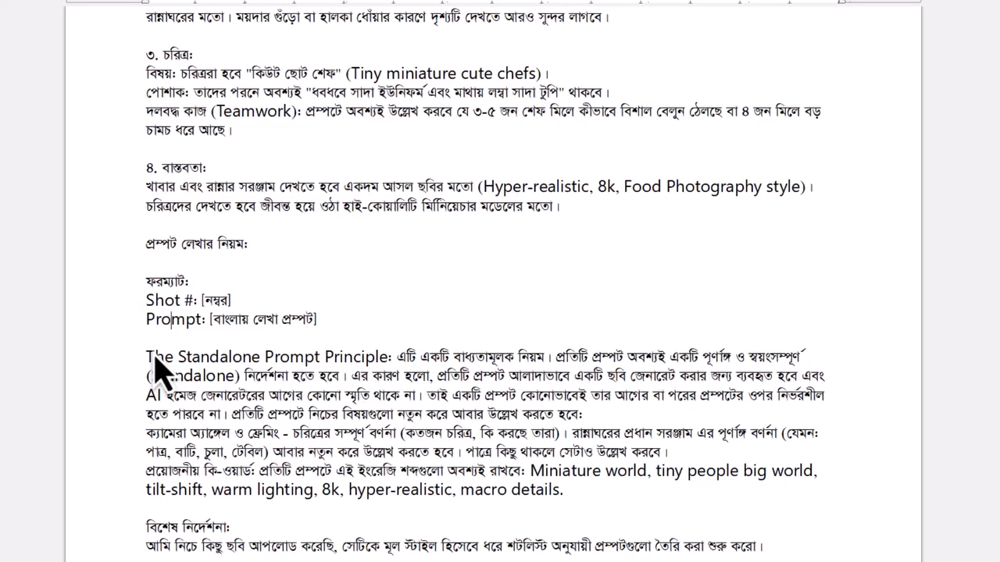
{"action": "triple_click", "coordinate": [262, 348]}
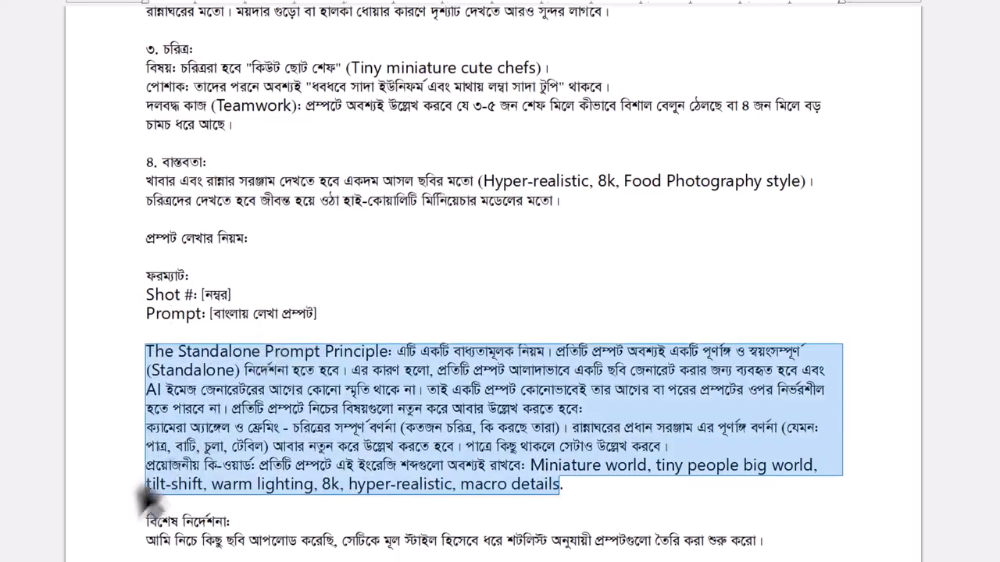
{"action": "scroll", "coordinate": [494, 282], "scroll_direction": "down", "scroll_amount": 1}
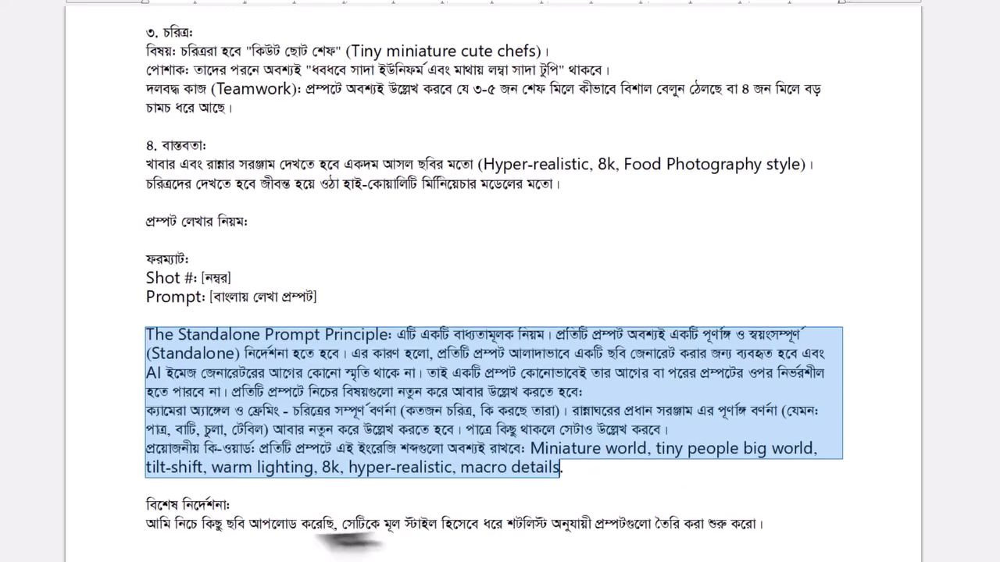
{"action": "left_click_drag", "start_coordinate": [342, 525], "coordinate": [764, 535]}
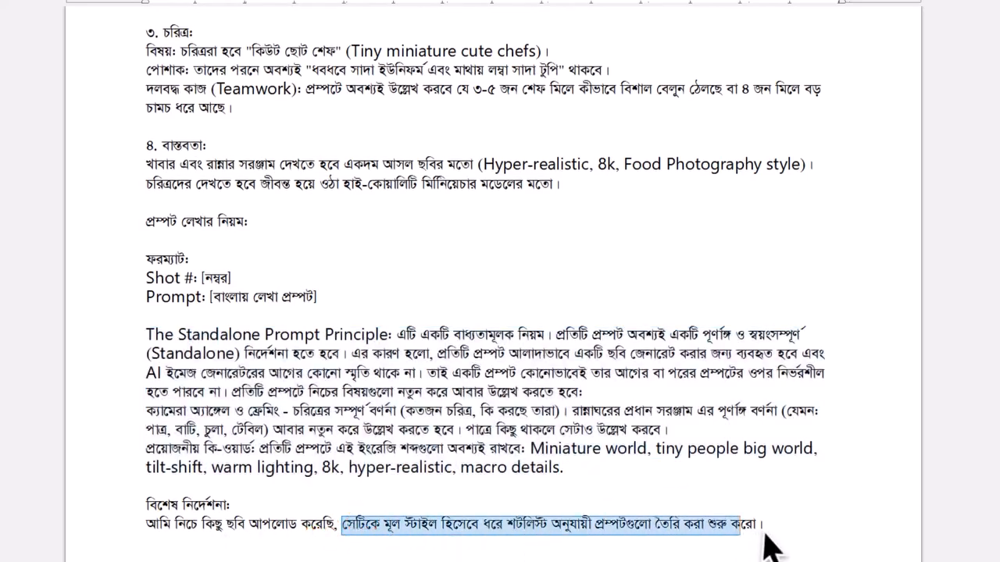
{"action": "left_click", "coordinate": [765, 531]}
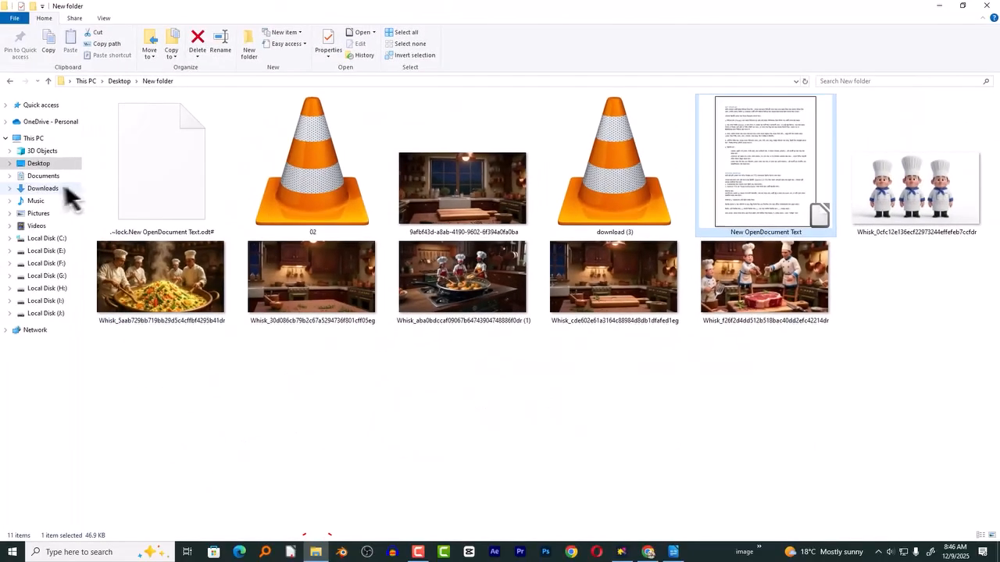
- Attach the three Whisk cooking images showing chefs with rice, a frying pan and raw meat from Downloads to the AI Studio prompt
{"action": "left_click", "coordinate": [43, 188]}
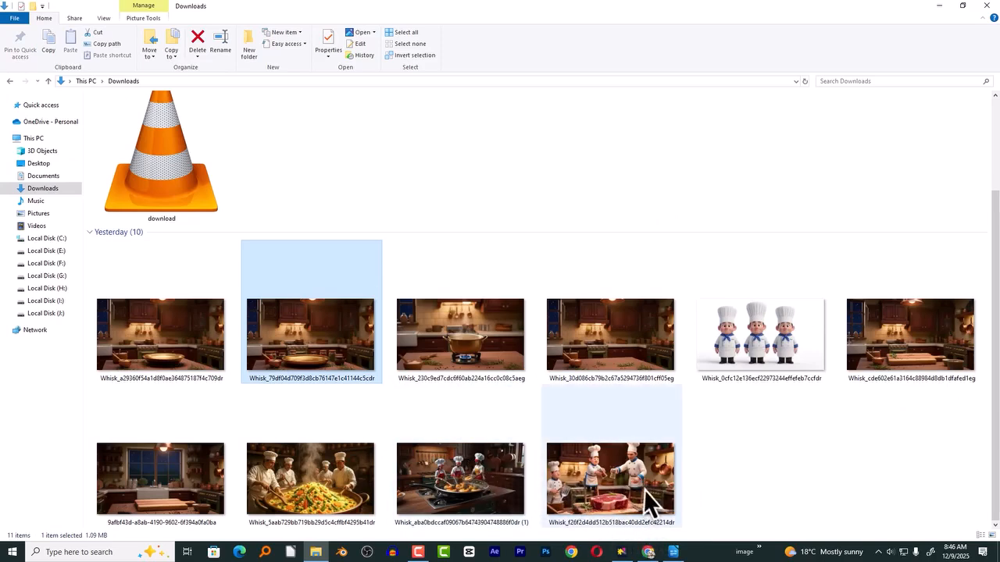
{"action": "left_click", "coordinate": [621, 488]}
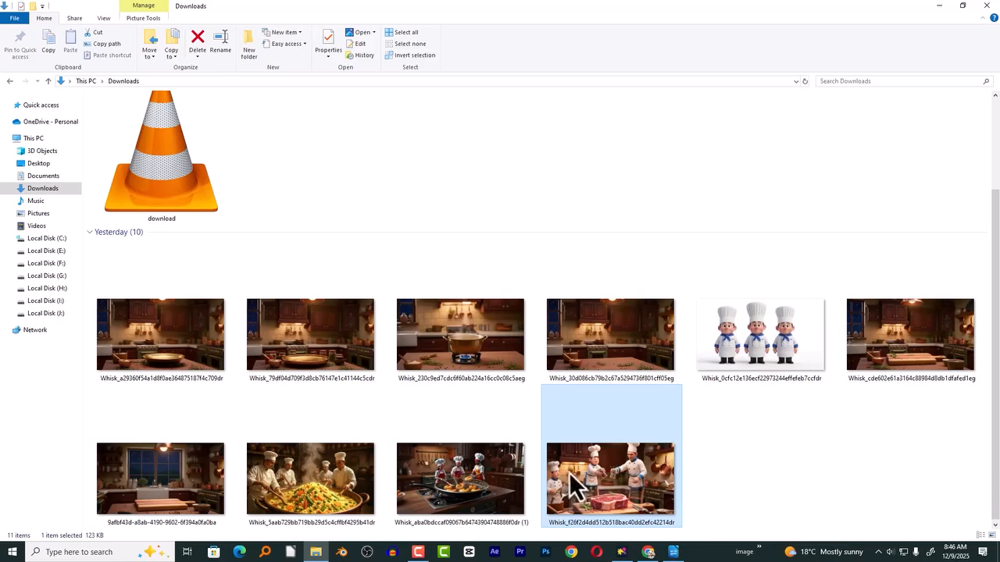
{"action": "left_click", "coordinate": [328, 469]}
{"action": "left_click", "coordinate": [426, 488], "text": "ctrl"}
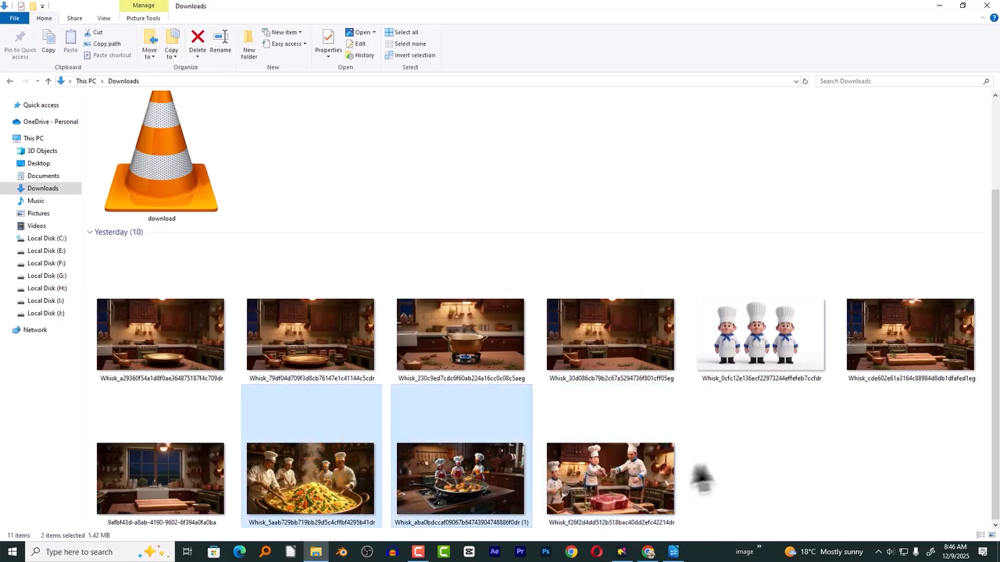
{"action": "left_click", "coordinate": [630, 480], "text": "ctrl"}
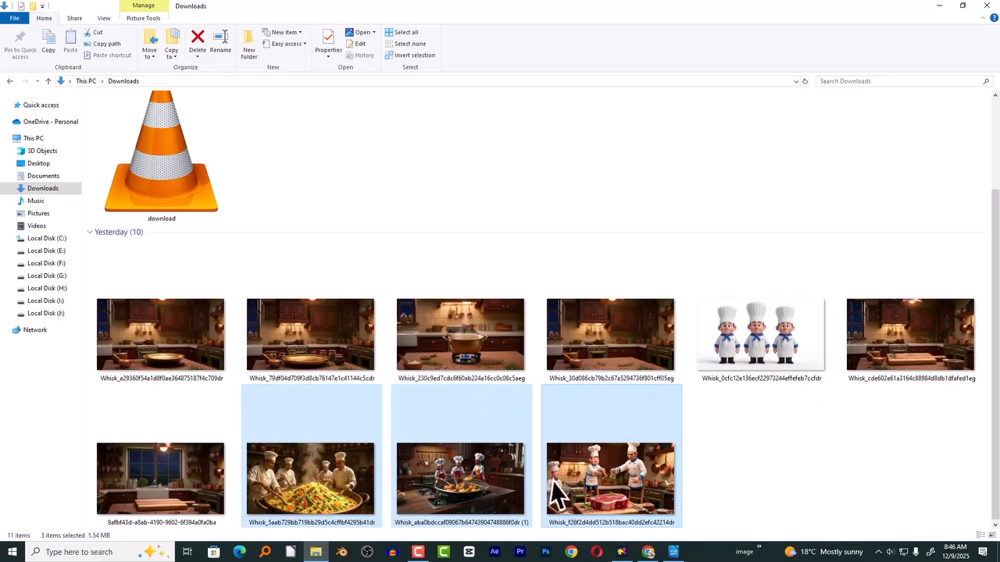
{"action": "left_click_drag", "start_coordinate": [464, 470], "coordinate": [310, 535]}
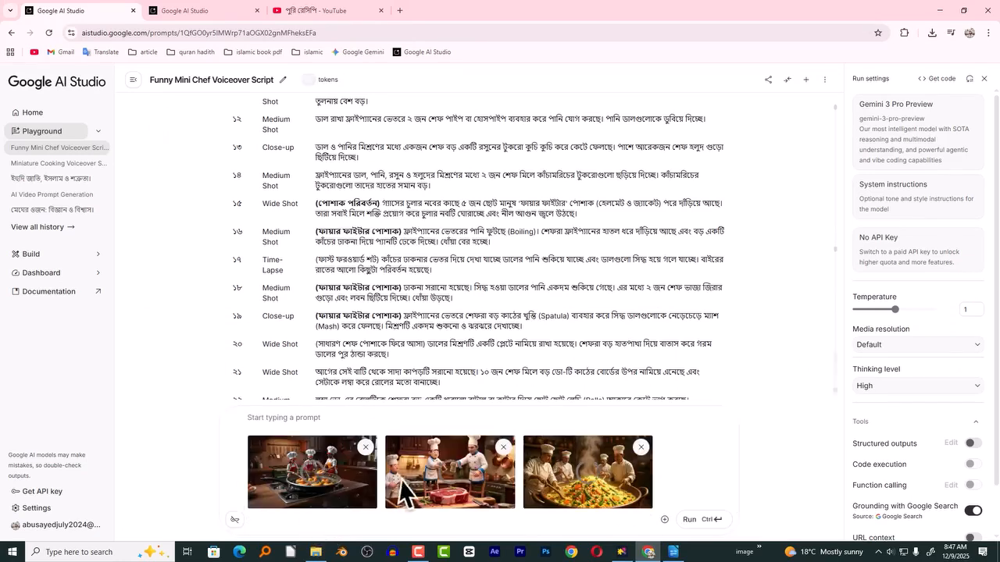
- Copy the full image-generation prompt, through its special instruction about the uploaded images, from the LibreOffice Writer document
{"action": "left_click", "coordinate": [673, 552]}
{"action": "scroll", "coordinate": [244, 146], "scroll_direction": "up", "scroll_amount": 10}
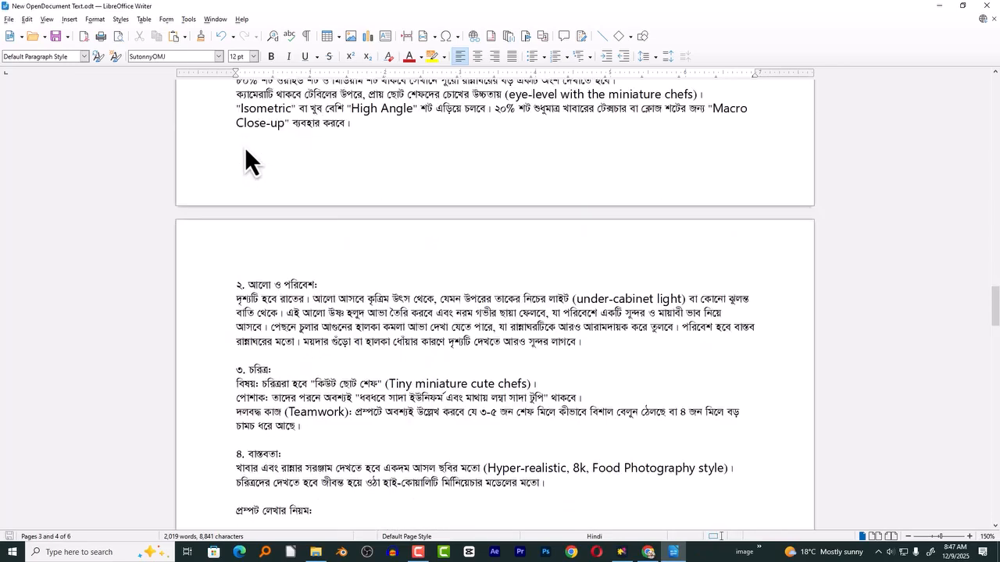
{"action": "left_click_drag", "start_coordinate": [240, 155], "coordinate": [703, 287]}
{"action": "scroll", "coordinate": [334, 266], "scroll_direction": "down", "scroll_amount": 15}
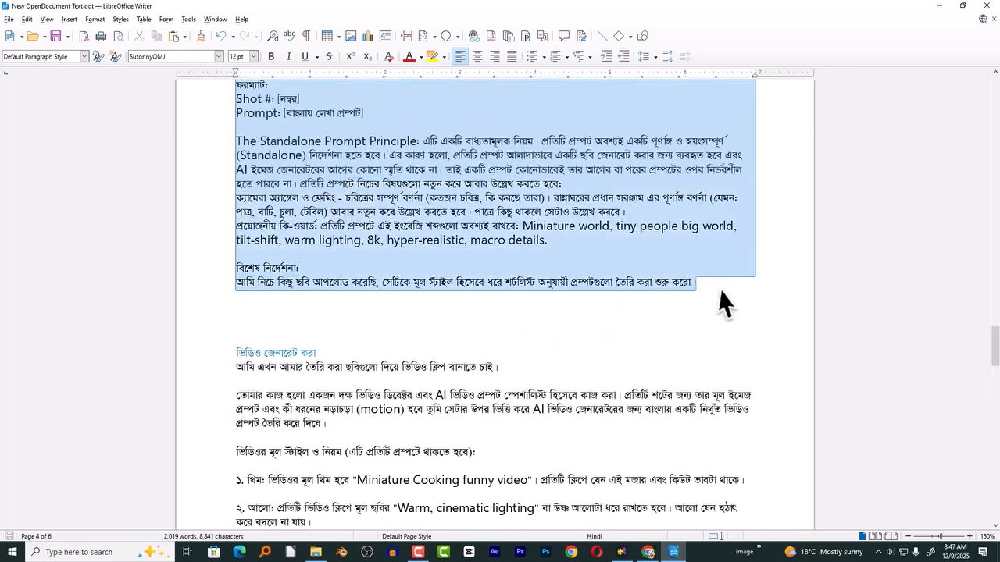
{"action": "right_click", "coordinate": [638, 186]}
{"action": "left_click", "coordinate": [654, 206]}
- Paste the image-generation prompt alongside the attached reference images in the Google AI Studio chat and run it
{"action": "left_click", "coordinate": [648, 551]}
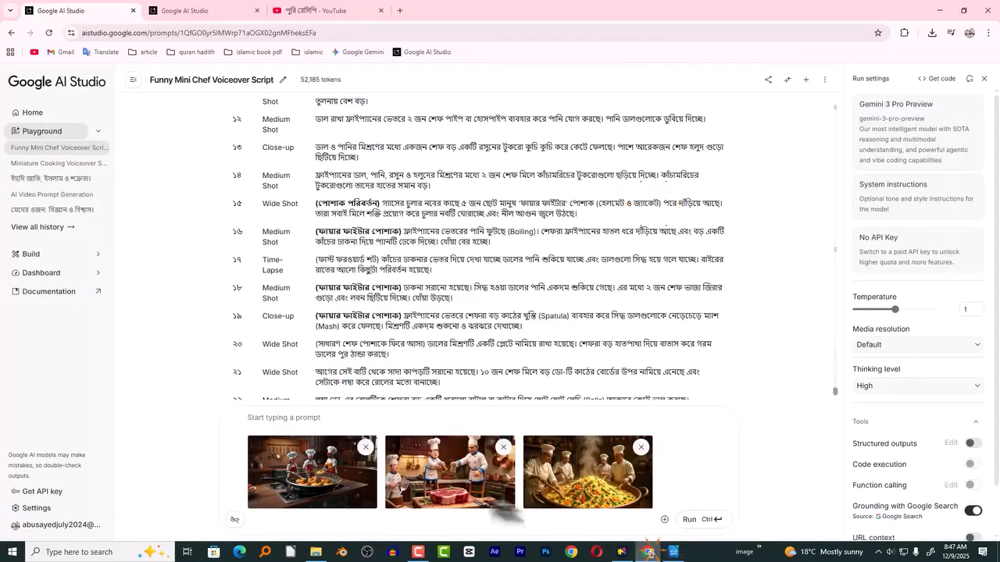
{"action": "key", "text": "ctrl+v"}
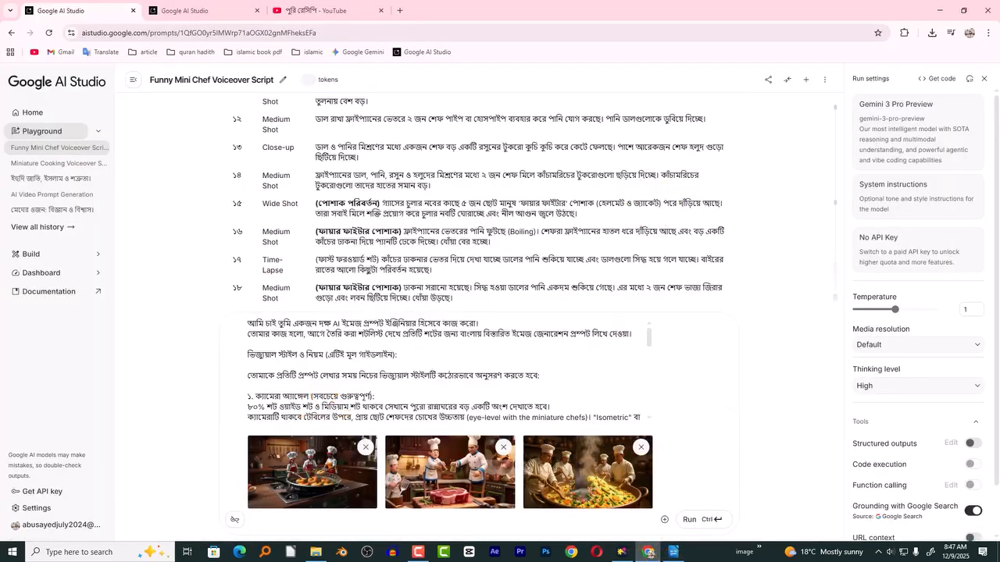
{"action": "left_click_drag", "start_coordinate": [653, 353], "coordinate": [650, 424]}
{"action": "left_click", "coordinate": [698, 520]}
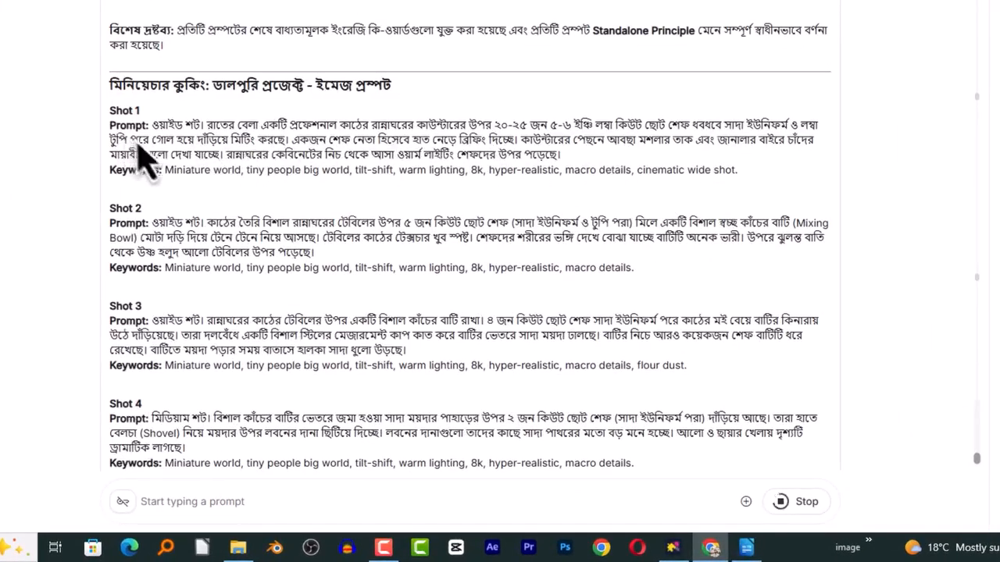
- Read the generated Shot 1 image prompt, including its background and lighting description
{"action": "left_click_drag", "start_coordinate": [111, 175], "coordinate": [161, 135]}
{"action": "left_click", "coordinate": [172, 175]}
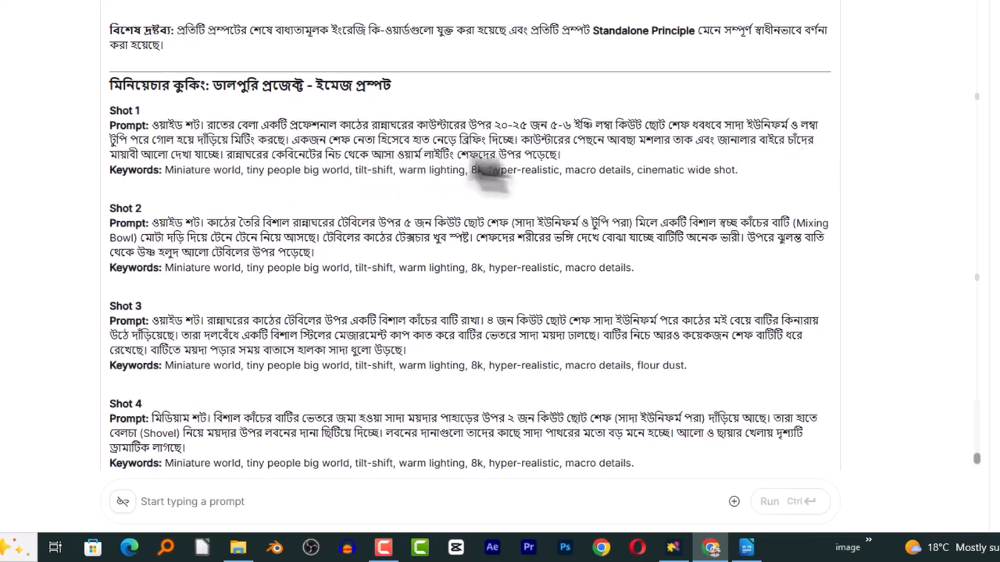
{"action": "left_click_drag", "start_coordinate": [533, 140], "coordinate": [581, 164]}
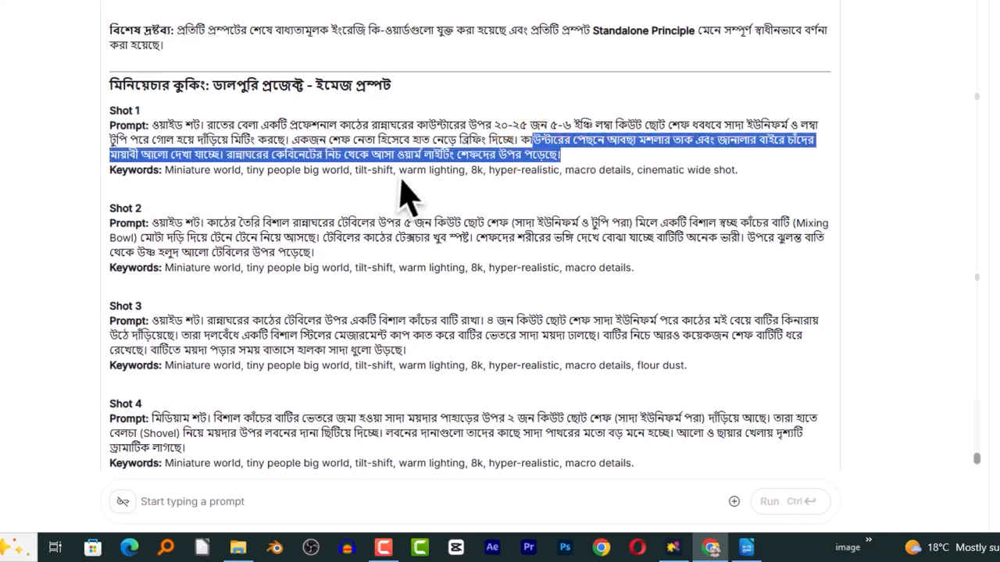
{"action": "left_click", "coordinate": [156, 142]}
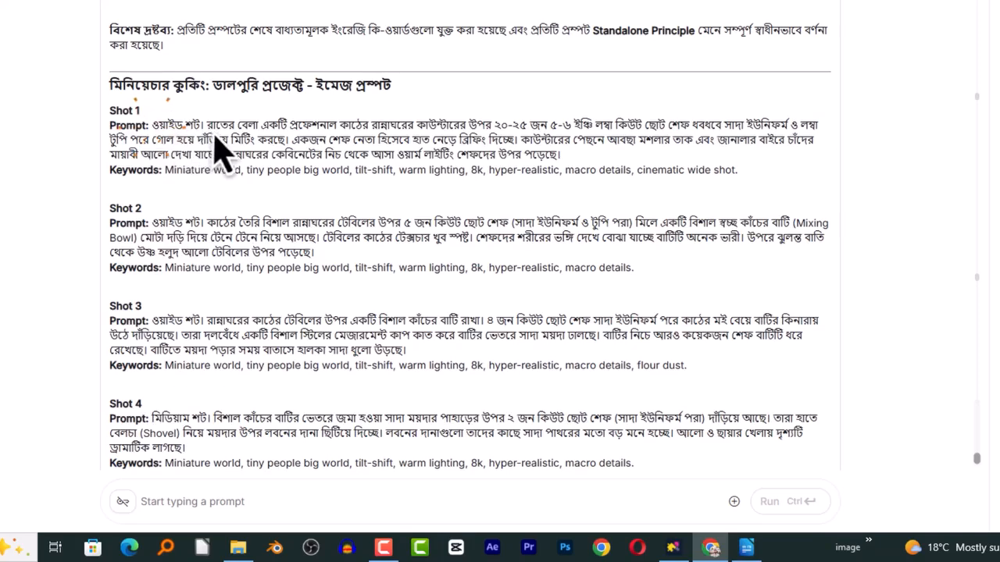
- Look through the generated image prompts for all shots up to Shot 38 and return to the earlier ones
{"action": "scroll", "coordinate": [777, 200], "scroll_direction": "down", "scroll_amount": 20}
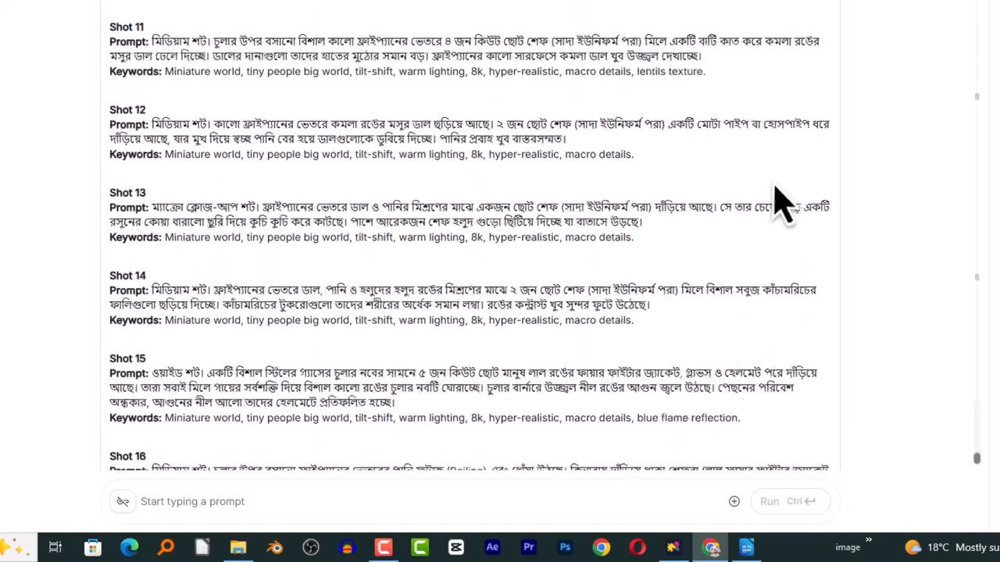
{"action": "scroll", "coordinate": [589, 270], "scroll_direction": "down", "scroll_amount": 6}
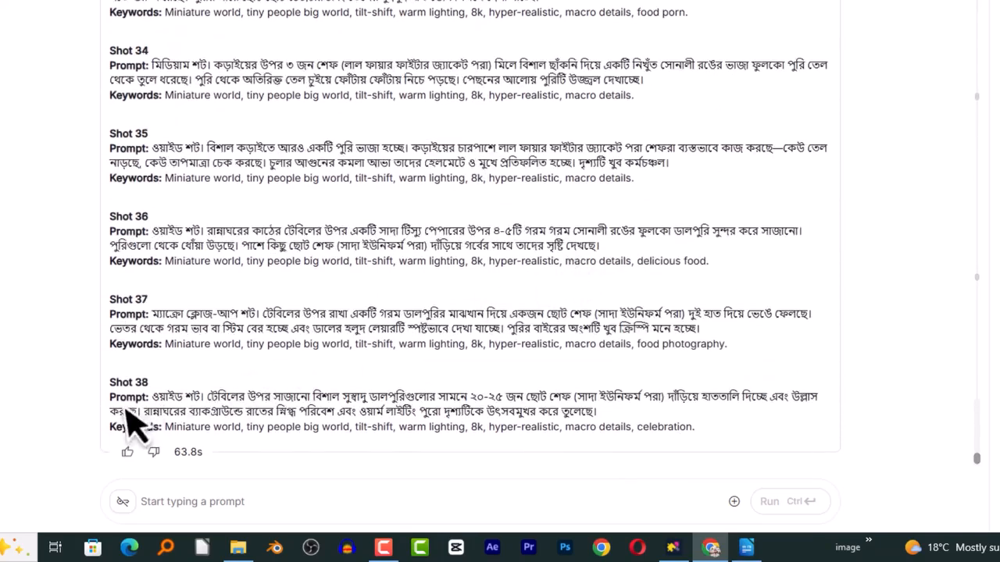
{"action": "scroll", "coordinate": [268, 380], "scroll_direction": "up", "scroll_amount": 20}
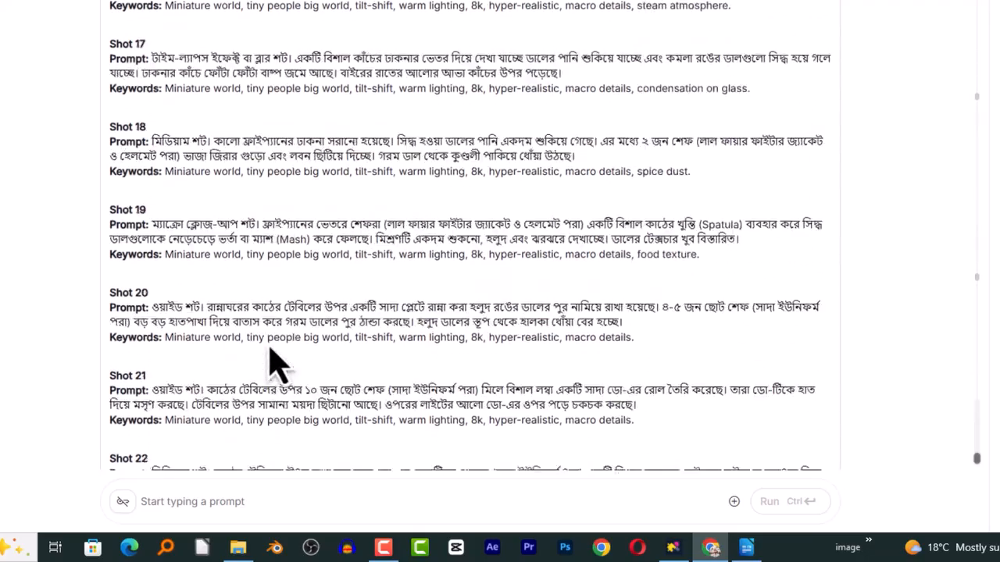
{"action": "scroll", "coordinate": [273, 363], "scroll_direction": "up", "scroll_amount": 10}
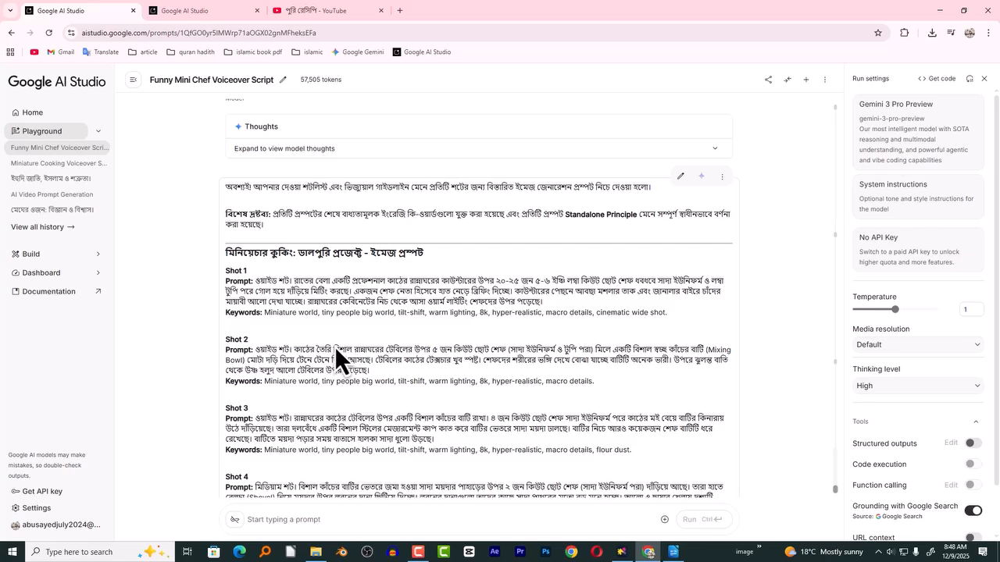
{"action": "scroll", "coordinate": [609, 356], "scroll_direction": "down", "scroll_amount": 7}
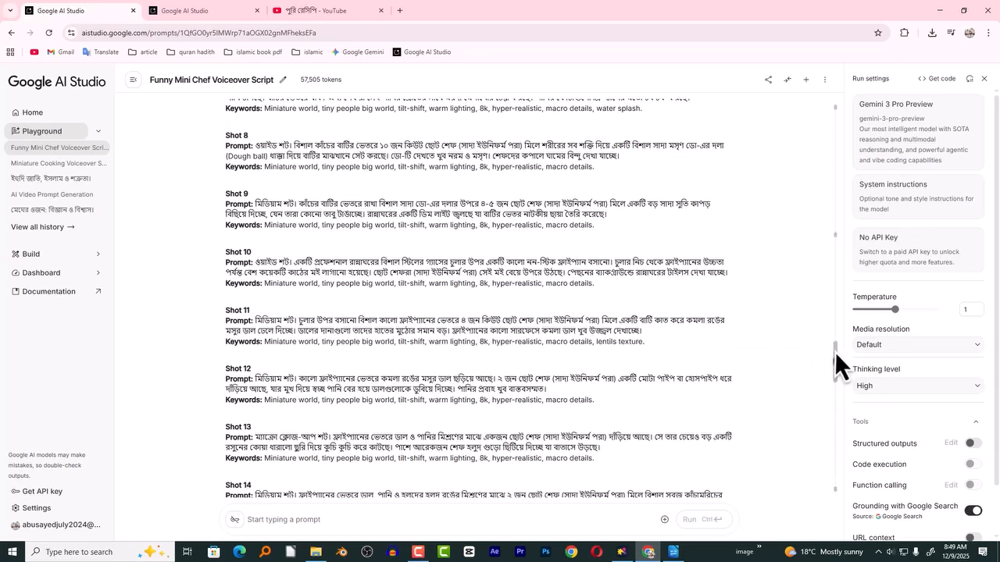
{"action": "mouse_move", "coordinate": [835, 352]}
{"action": "left_mouse_down"}
{"action": "mouse_move", "coordinate": [835, 336]}
{"action": "mouse_move", "coordinate": [836, 364]}
{"action": "left_mouse_up"}
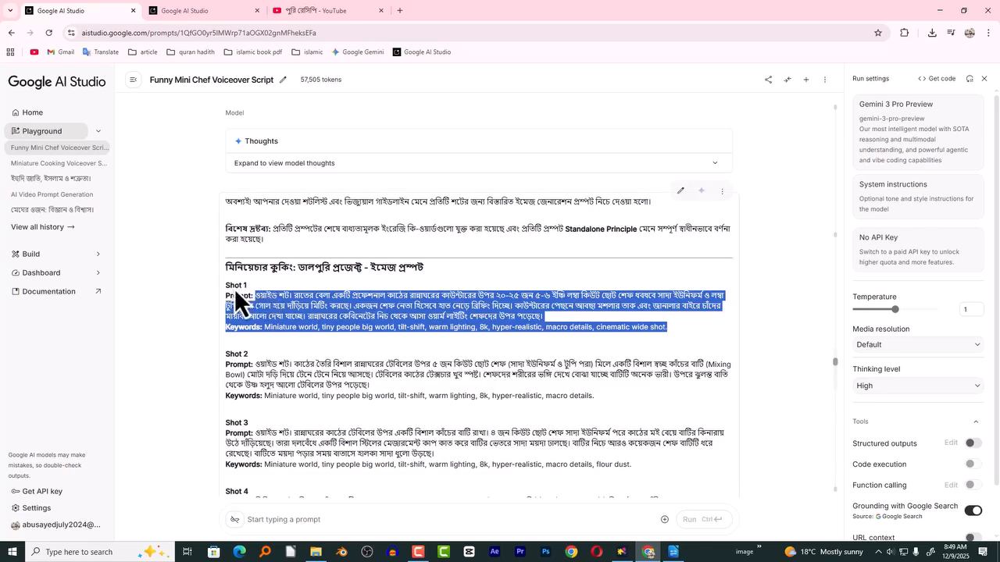
- Highlight the complete Shot 1 prompt together with its keywords to examine which text belongs to a single image
{"action": "left_click", "coordinate": [302, 297]}
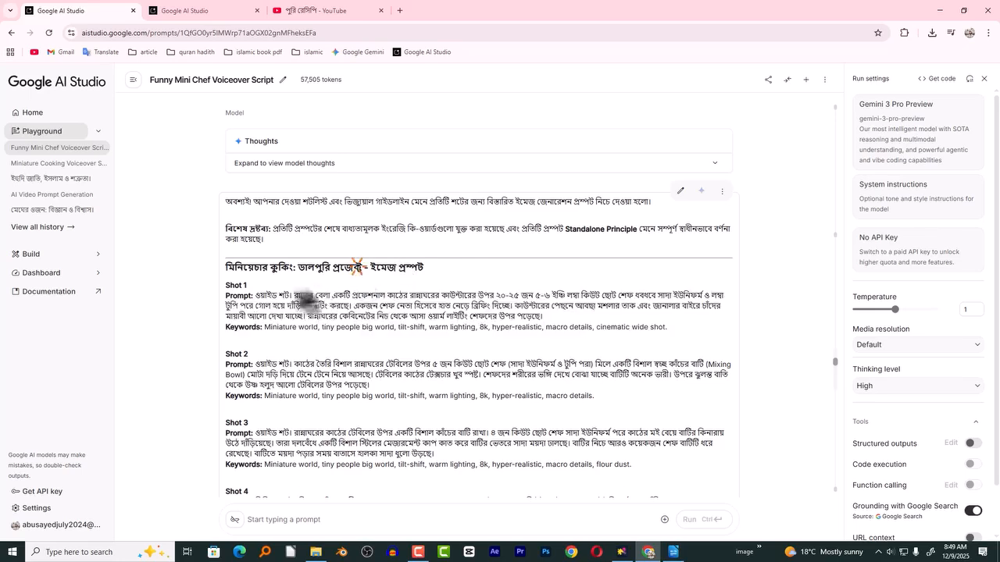
{"action": "left_click_drag", "start_coordinate": [257, 297], "coordinate": [591, 329]}
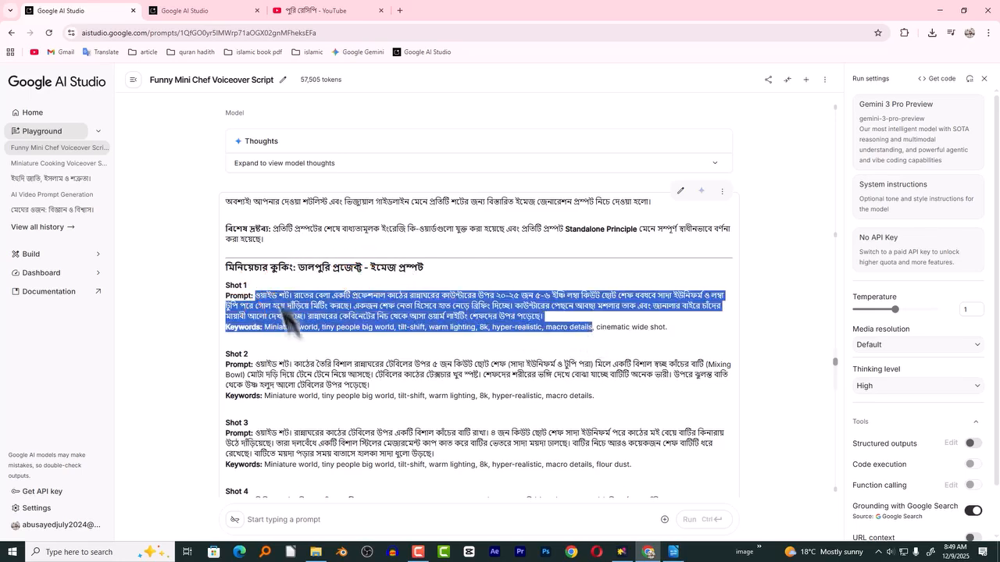
{"action": "left_click_drag", "start_coordinate": [226, 297], "coordinate": [675, 340]}
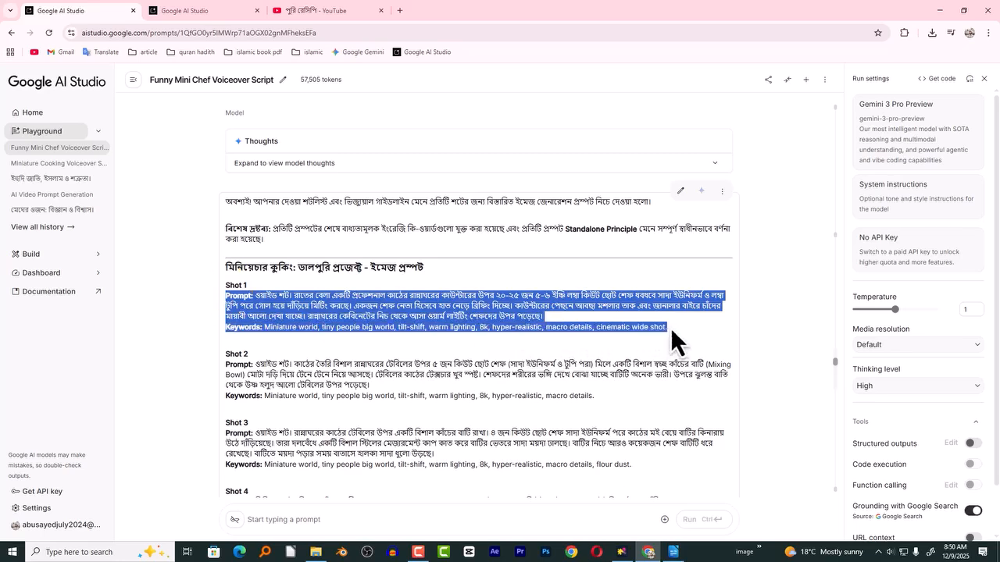
{"action": "left_click", "coordinate": [671, 327]}
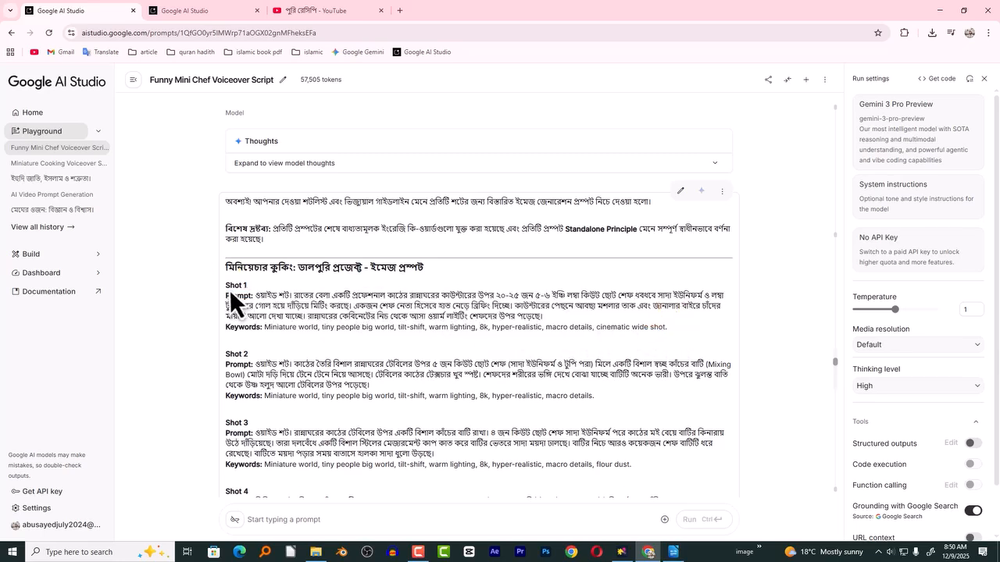
{"action": "left_click_drag", "start_coordinate": [228, 298], "coordinate": [684, 344]}
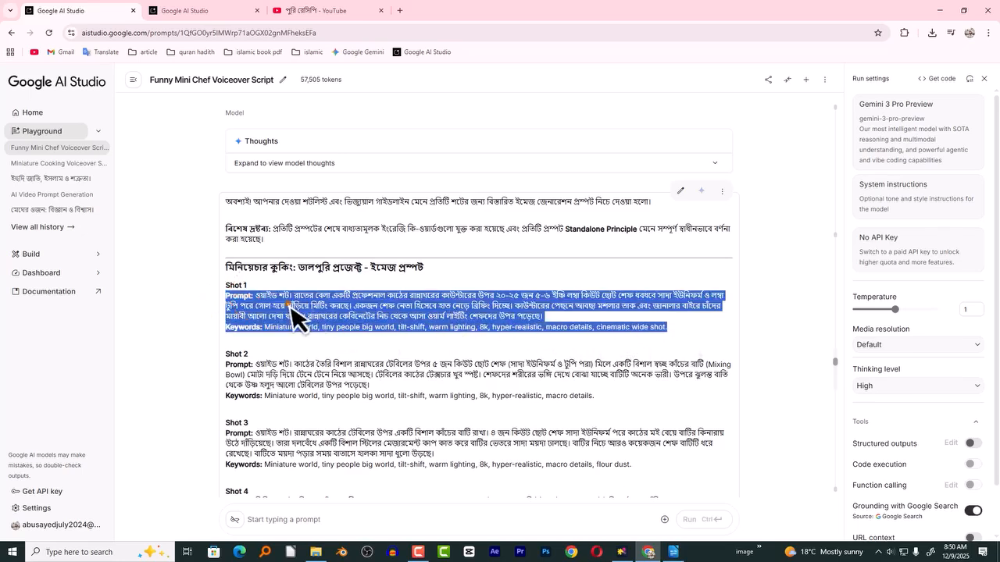
{"action": "left_click", "coordinate": [230, 305]}
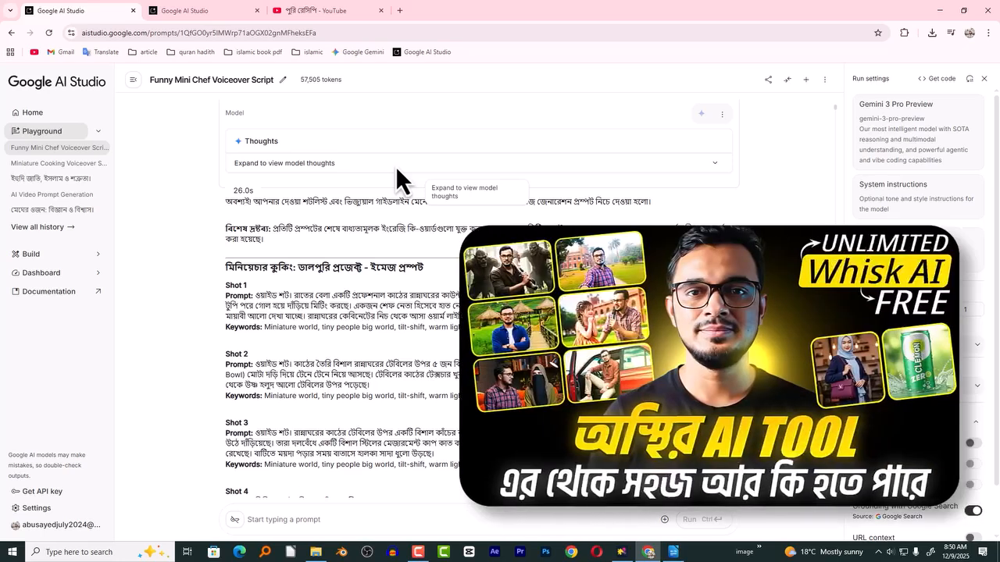
- Search Google for "whisk ai" in a new browser tab and open the labs.google/fx result
{"action": "left_click", "coordinate": [401, 12]}
{"action": "left_click", "coordinate": [467, 218]}
{"action": "type", "text": "য"}
{"action": "key", "text": "BackSpace"}
{"action": "type", "text": "whisk ai"}
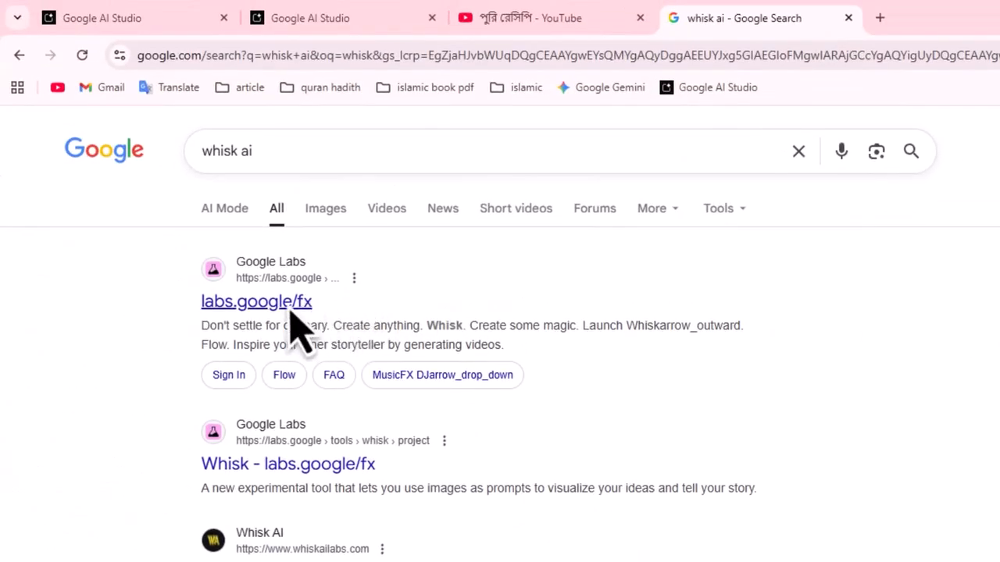
{"action": "left_click", "coordinate": [297, 302]}
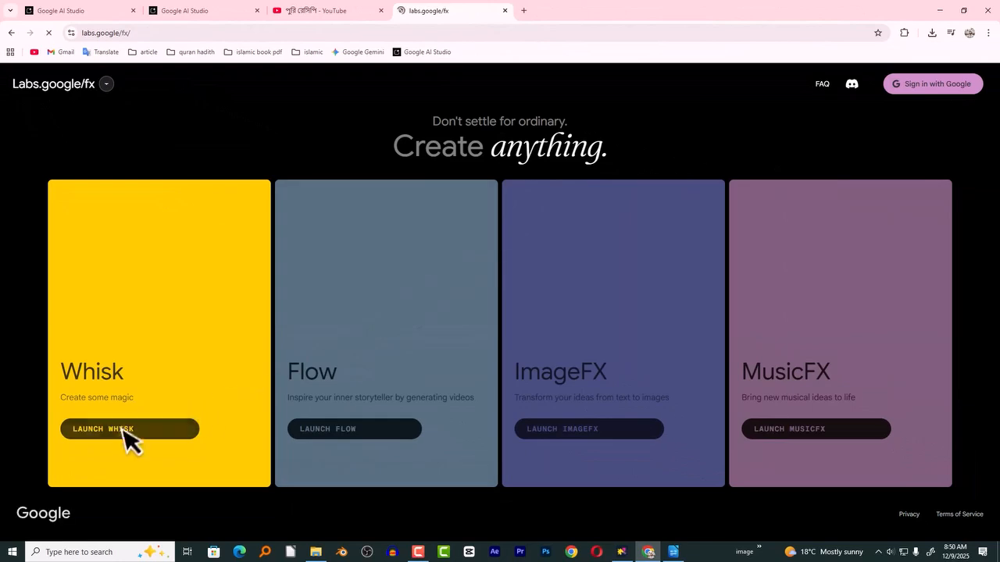
- Launch Whisk, enter the tool and dismiss its introduction dialog to reach an empty project
{"action": "left_click", "coordinate": [113, 429]}
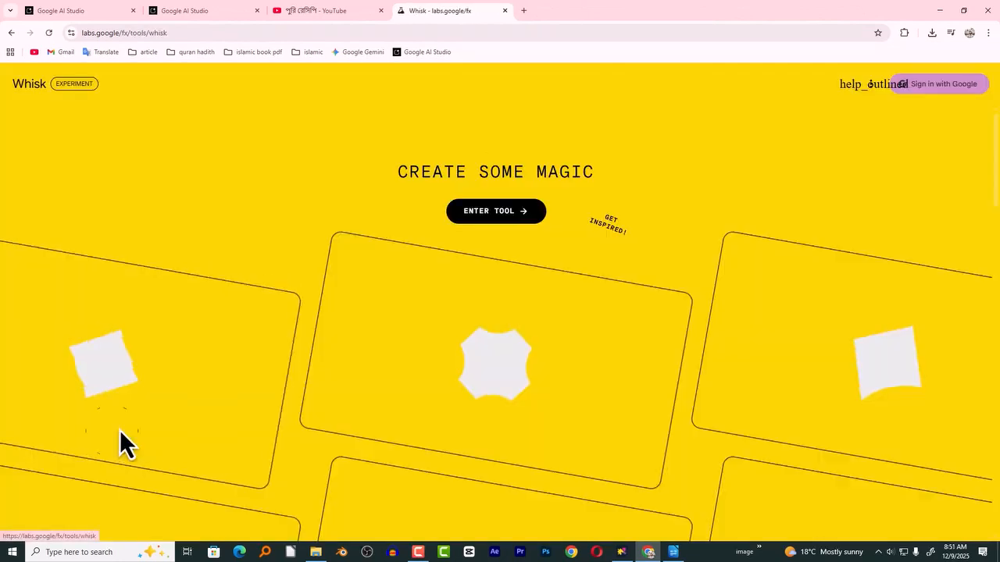
{"action": "left_click", "coordinate": [506, 215]}
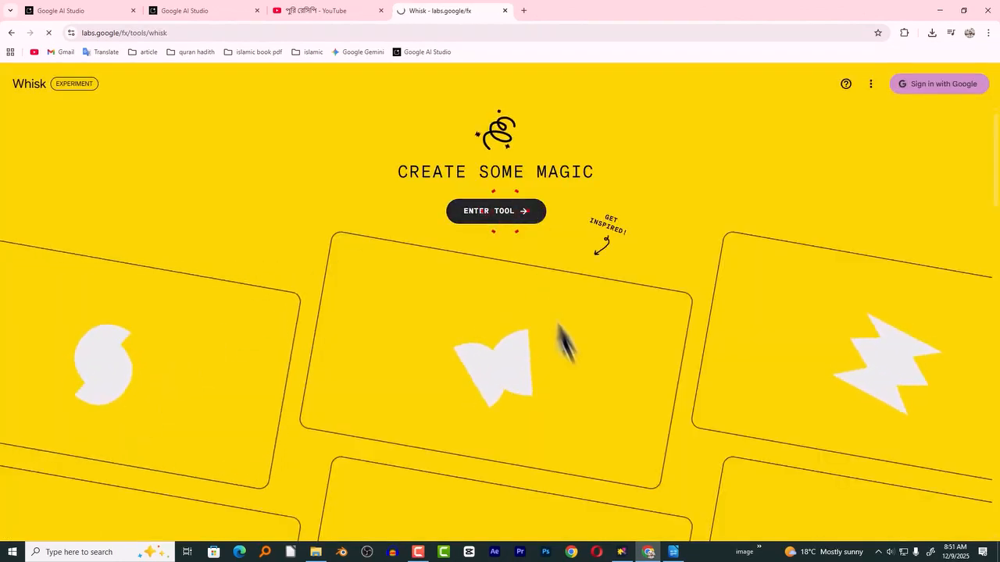
{"action": "left_click", "coordinate": [594, 435]}
{"action": "left_click", "coordinate": [575, 426]}
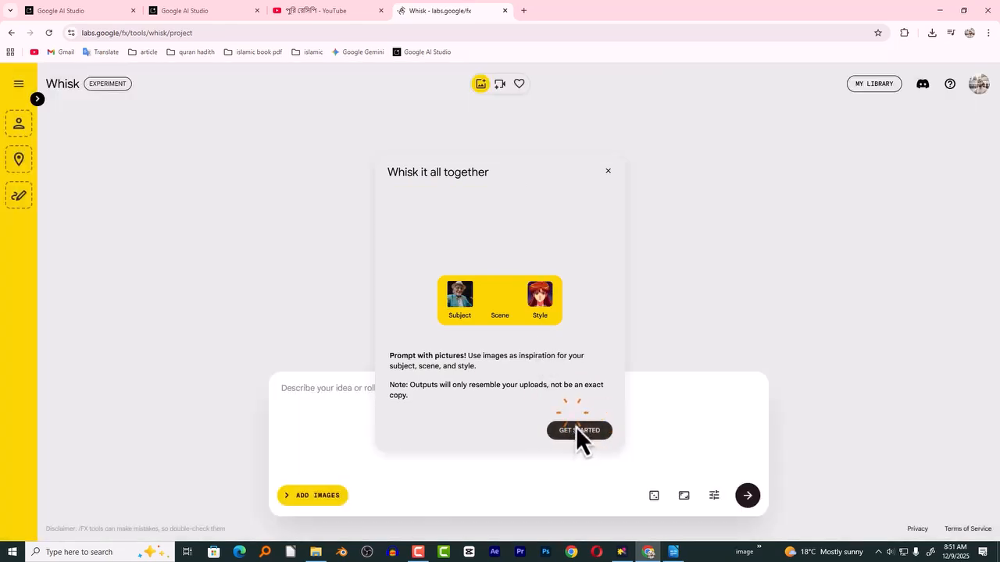
- Expand the reference image area of the Whisk project to show its subject, scene and style slots
{"action": "left_click", "coordinate": [37, 100]}
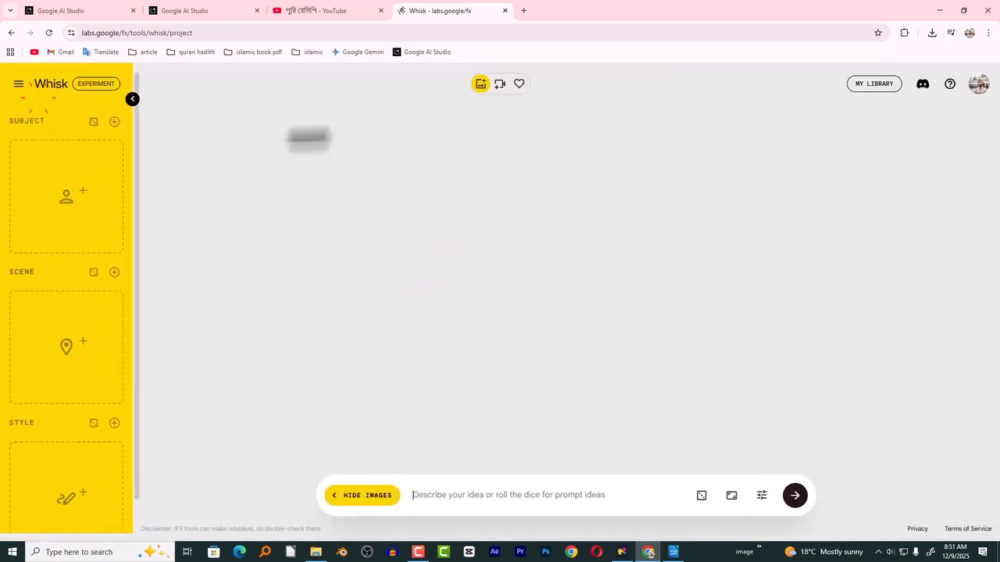
{"action": "mouse_move", "coordinate": [74, 183]}
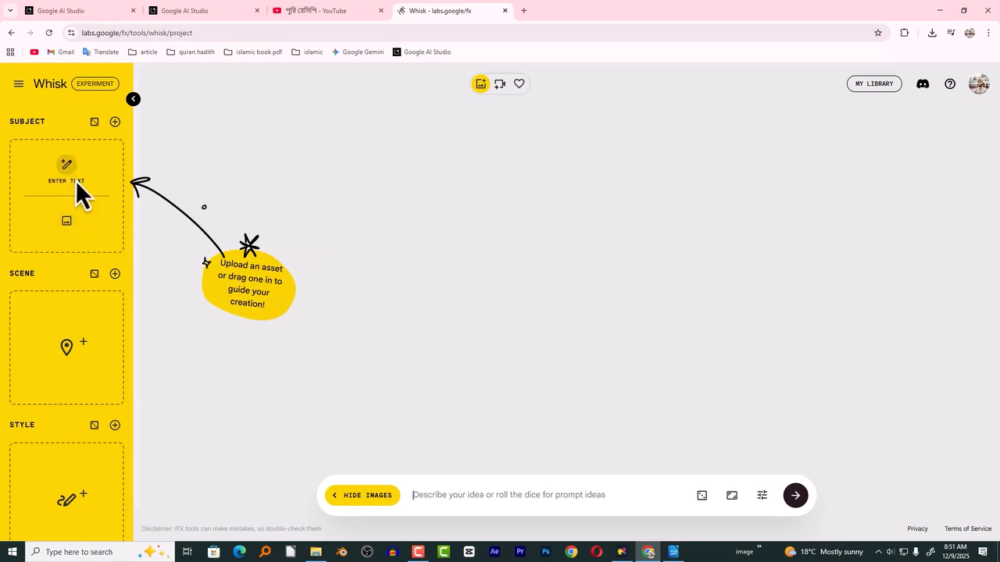
{"action": "mouse_move", "coordinate": [46, 342]}
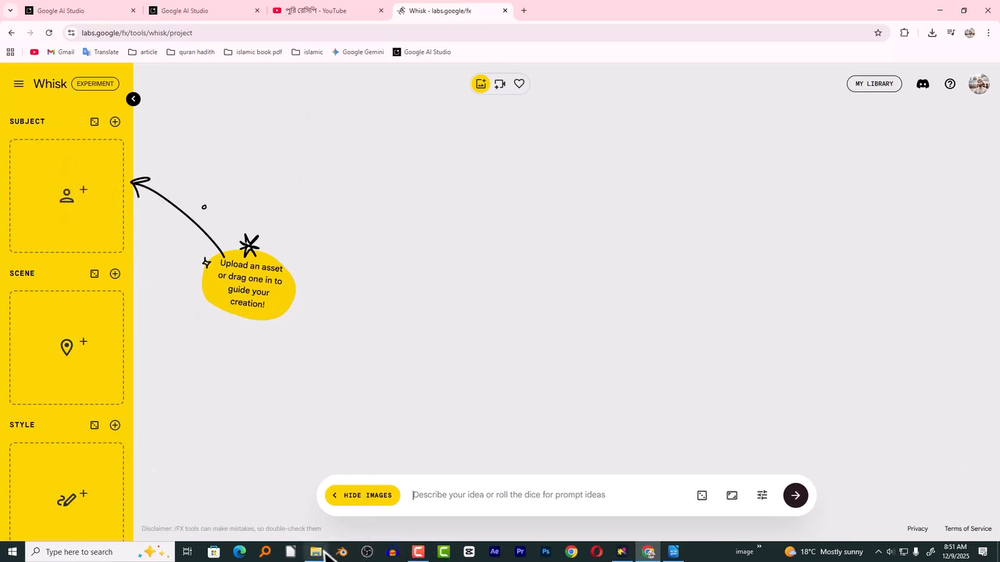
- Look at the three-chef character image in the Downloads folder and the image-generation instructions in the Writer document
{"action": "mouse_move", "coordinate": [320, 557]}
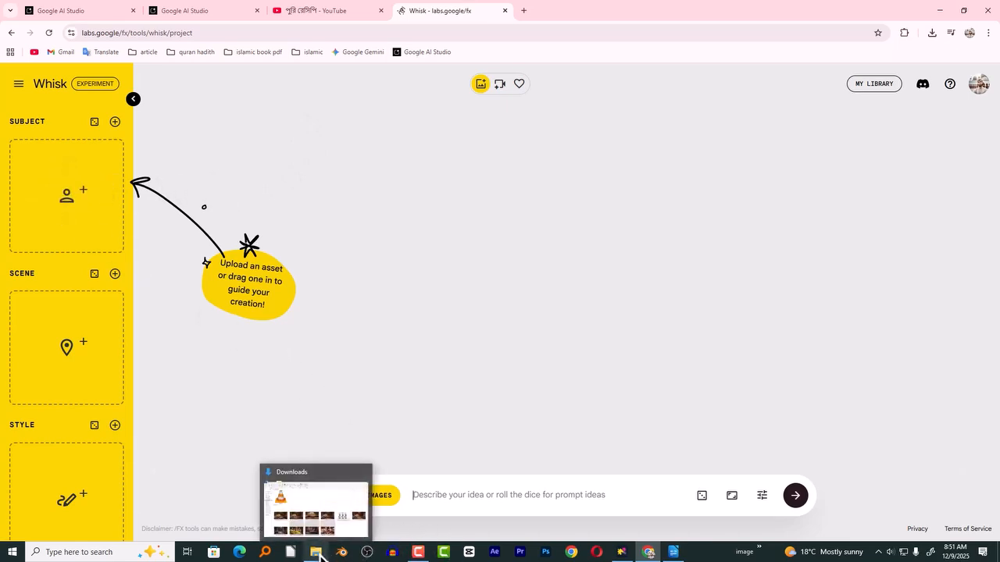
{"action": "left_click", "coordinate": [341, 539]}
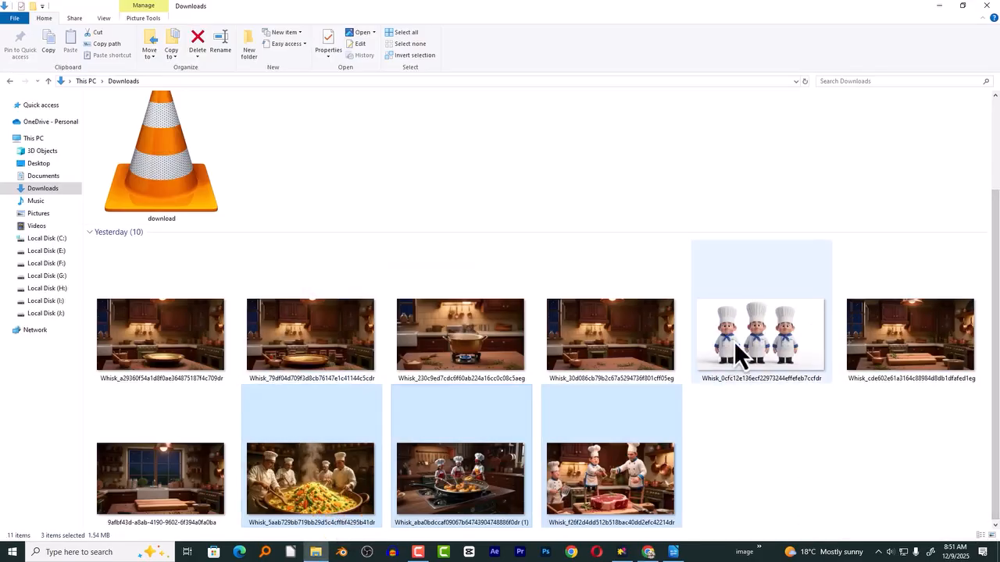
{"action": "left_click", "coordinate": [760, 326]}
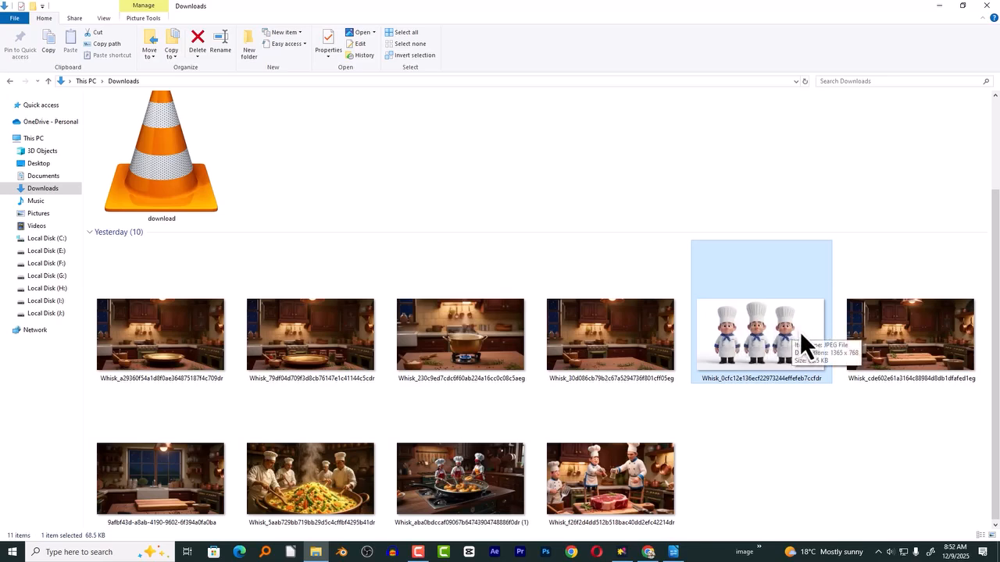
{"action": "left_click", "coordinate": [674, 551]}
{"action": "left_click_drag", "start_coordinate": [996, 348], "coordinate": [998, 269]}
{"action": "scroll", "coordinate": [754, 520], "scroll_direction": "down", "scroll_amount": 3}
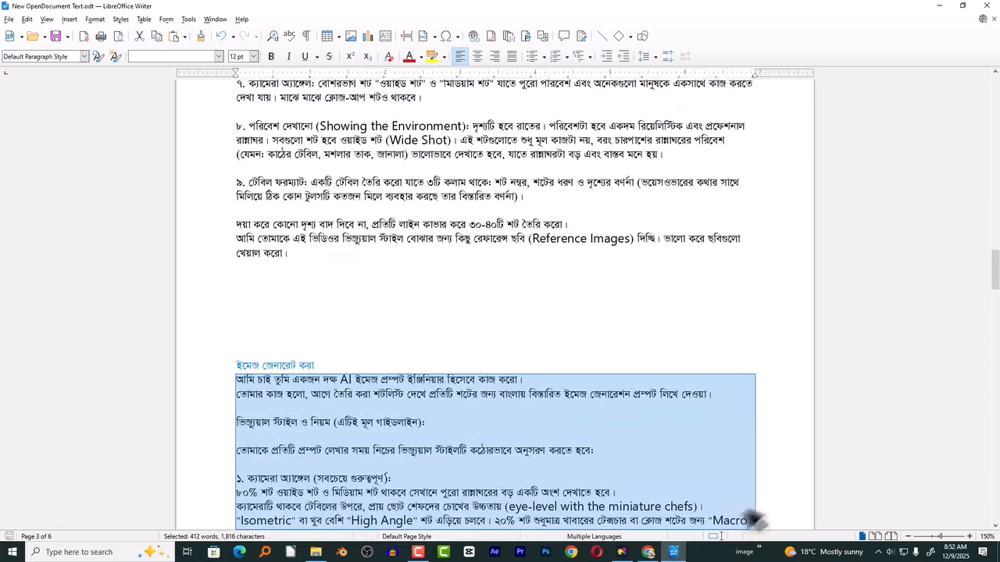
{"action": "left_click", "coordinate": [673, 551]}
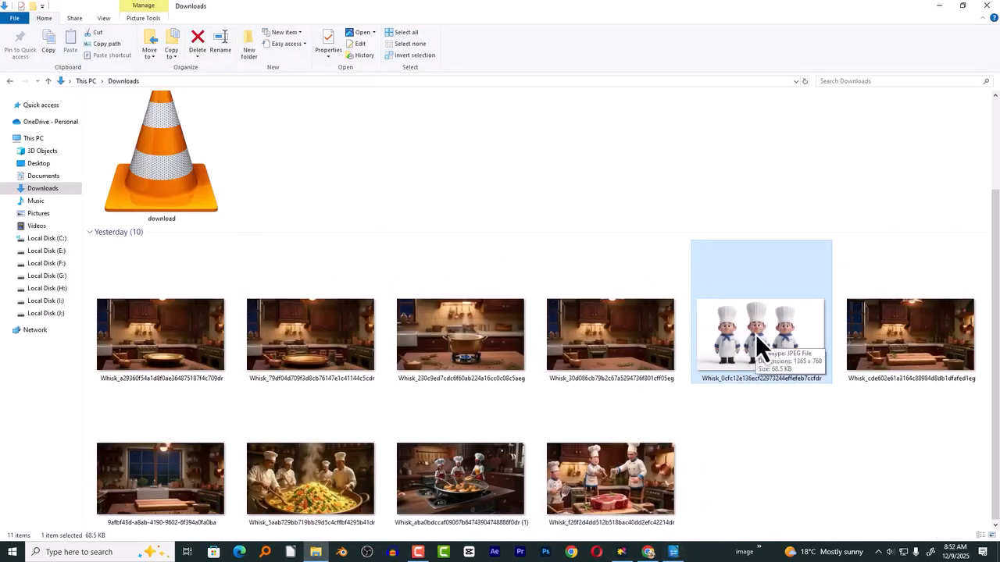
- Add the second kitchen image from the Downloads folder, with the golden pan on the table, as Whisk's subject reference
{"action": "left_click", "coordinate": [153, 352]}
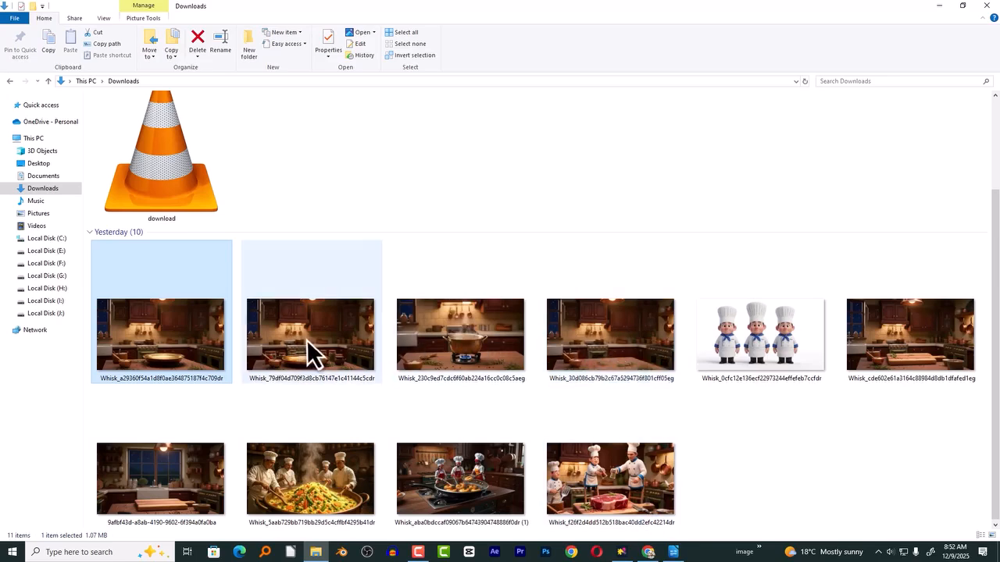
{"action": "left_click_drag", "start_coordinate": [307, 341], "coordinate": [95, 225]}
{"action": "left_click", "coordinate": [471, 497]}
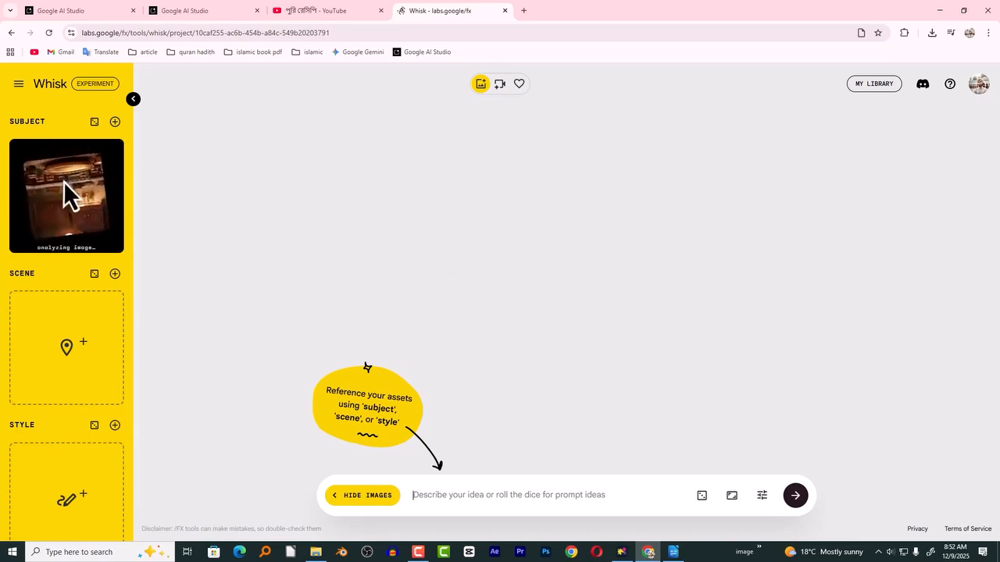
{"action": "mouse_move", "coordinate": [92, 396]}
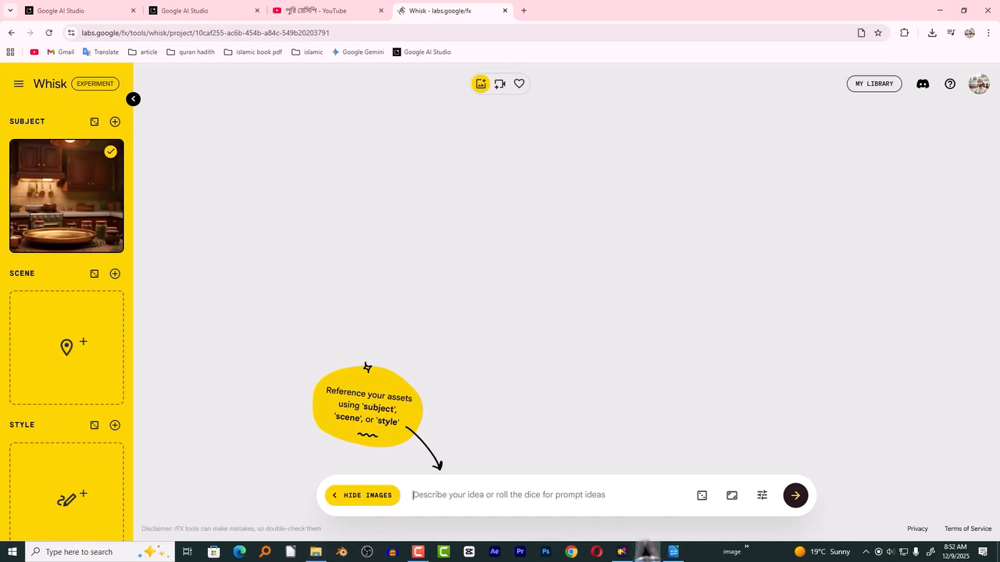
- Examine the reference images in the Downloads folder, previewing the kitchen with the golden pan and the one with the pot on a burner
{"action": "left_click", "coordinate": [316, 552]}
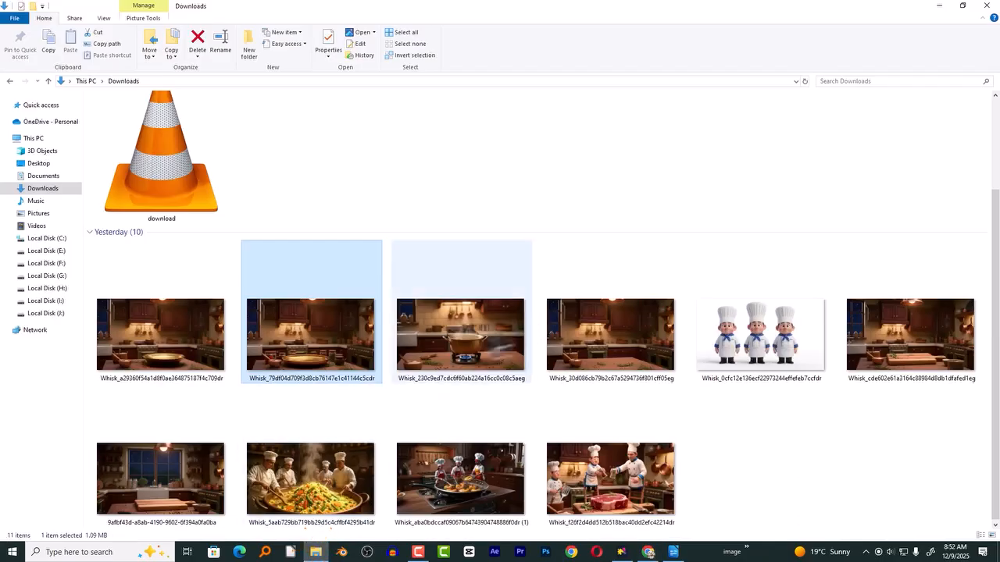
{"action": "left_click", "coordinate": [166, 491]}
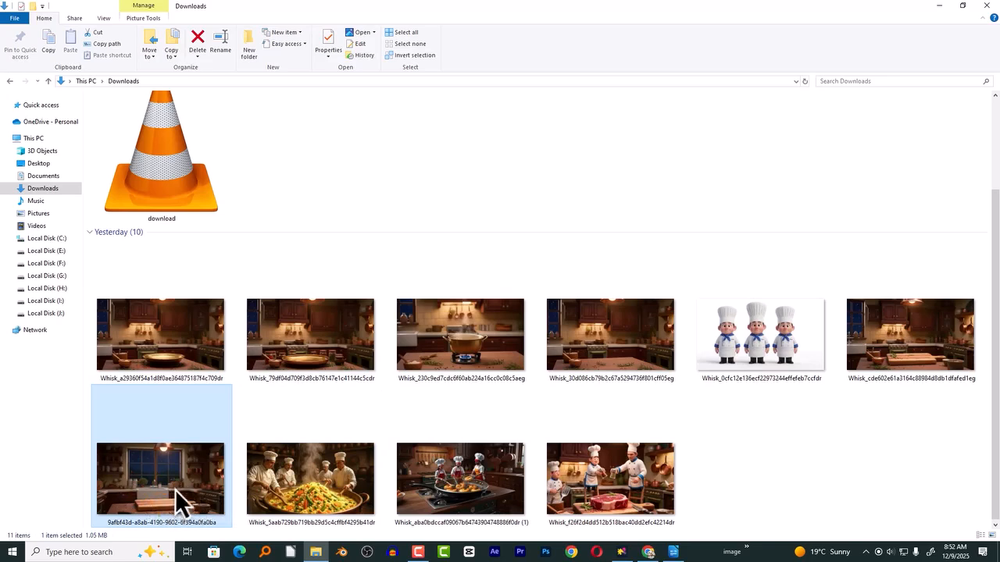
{"action": "left_click_drag", "start_coordinate": [175, 489], "coordinate": [180, 337]}
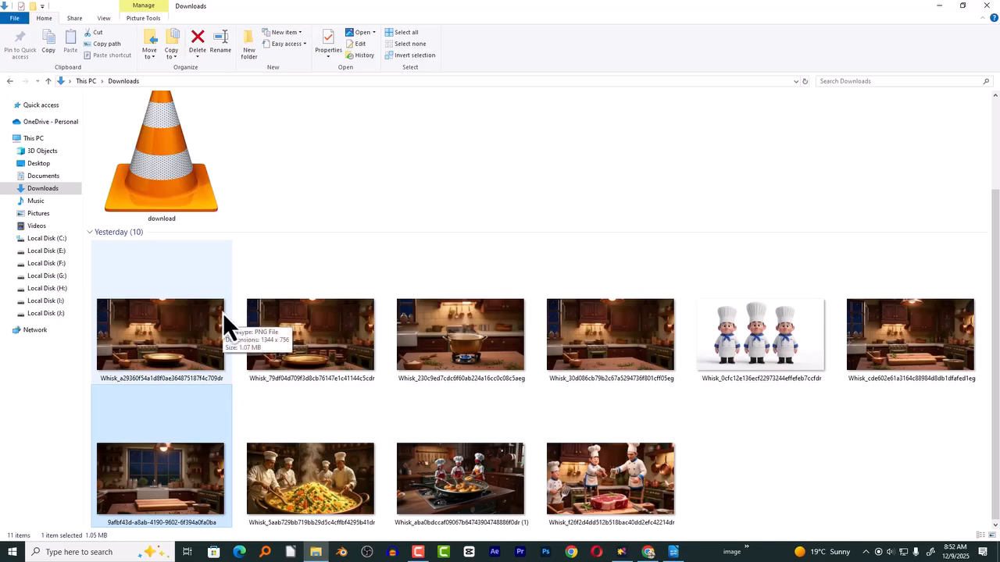
{"action": "left_click", "coordinate": [186, 335]}
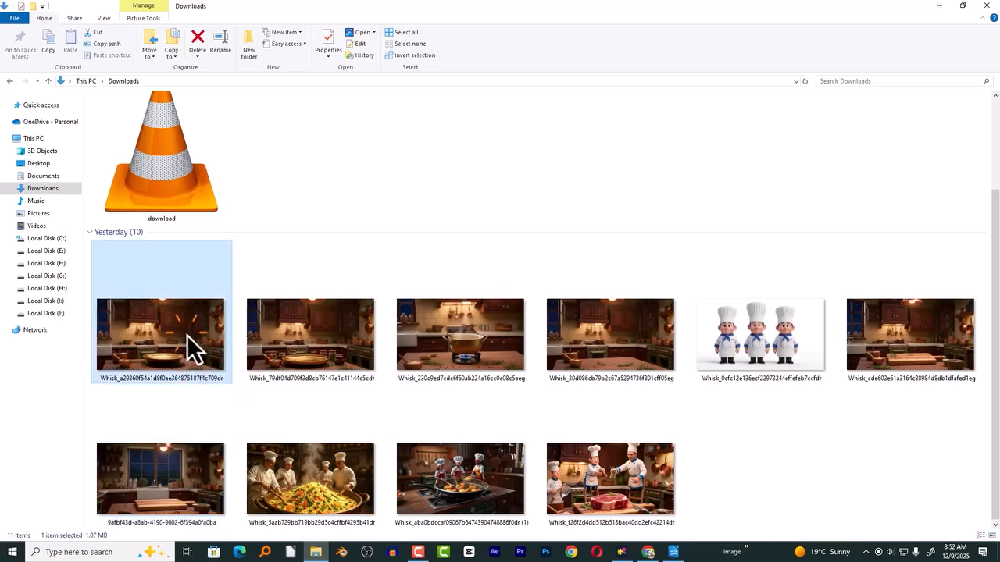
{"action": "double_click", "coordinate": [187, 335]}
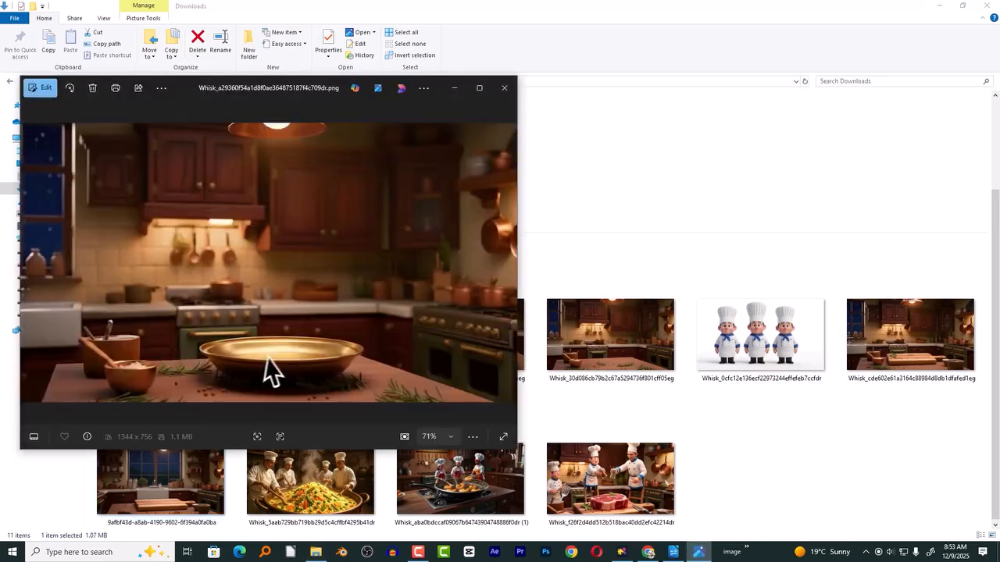
{"action": "left_click", "coordinate": [506, 87]}
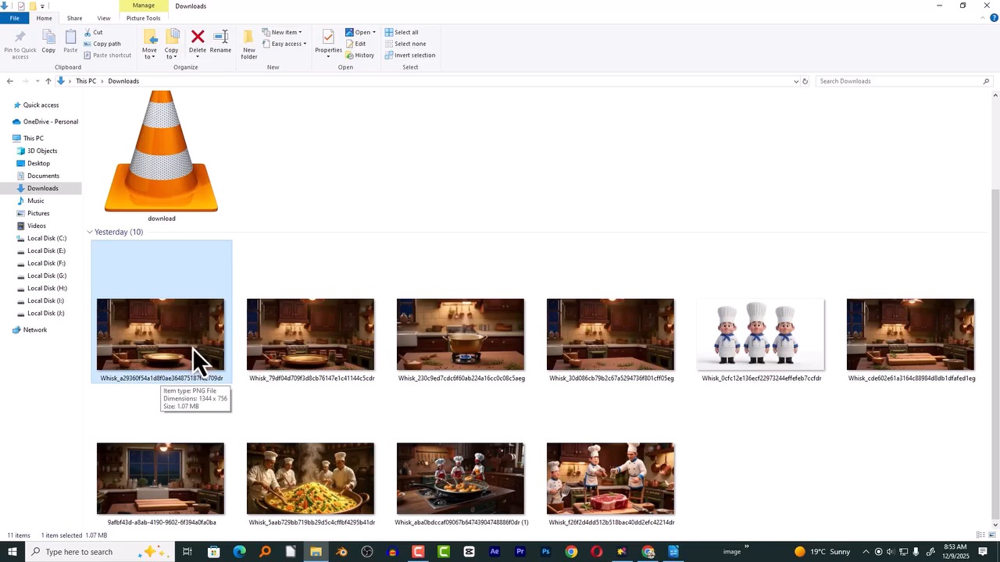
{"action": "left_click", "coordinate": [478, 328]}
{"action": "double_click", "coordinate": [489, 356]}
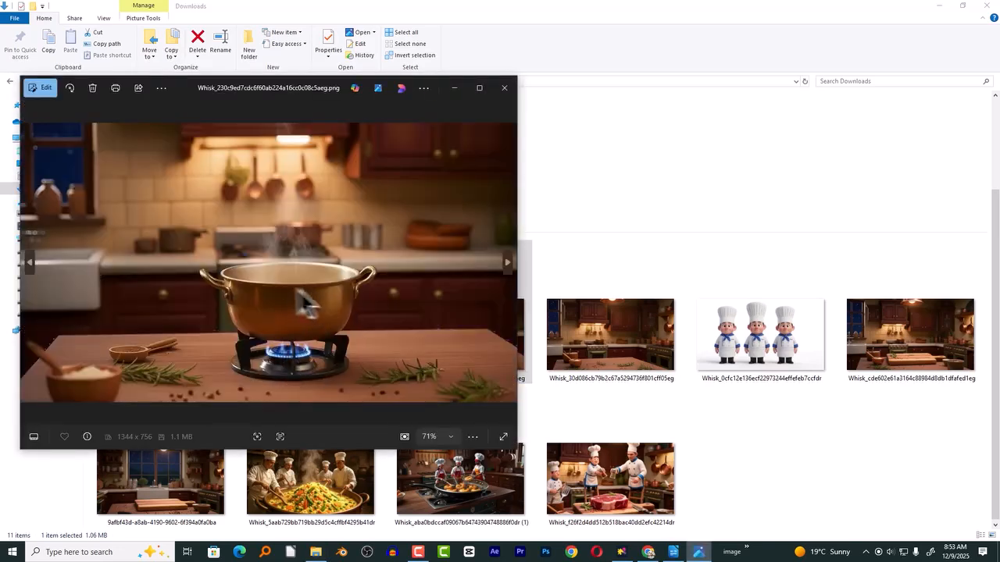
{"action": "left_click", "coordinate": [498, 99]}
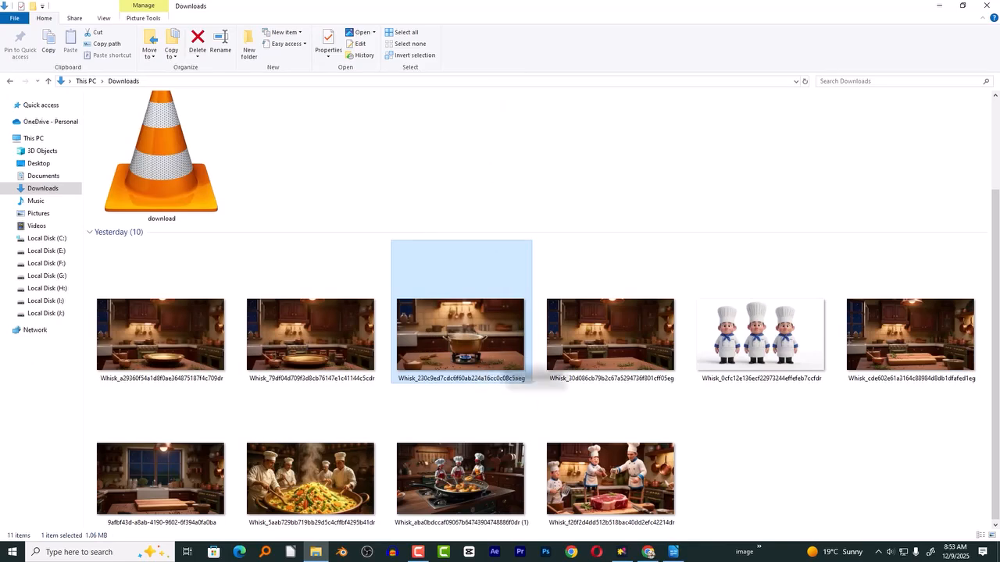
{"action": "left_click", "coordinate": [786, 351]}
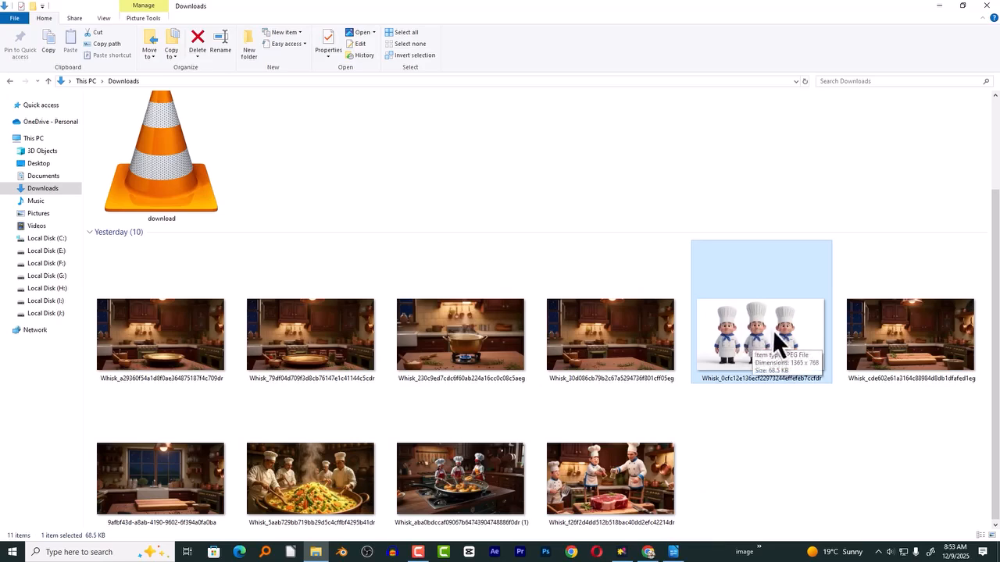
- Replace the kitchen image in Whisk's subject slot with the uploaded image of the three chefs
{"action": "left_click", "coordinate": [647, 551]}
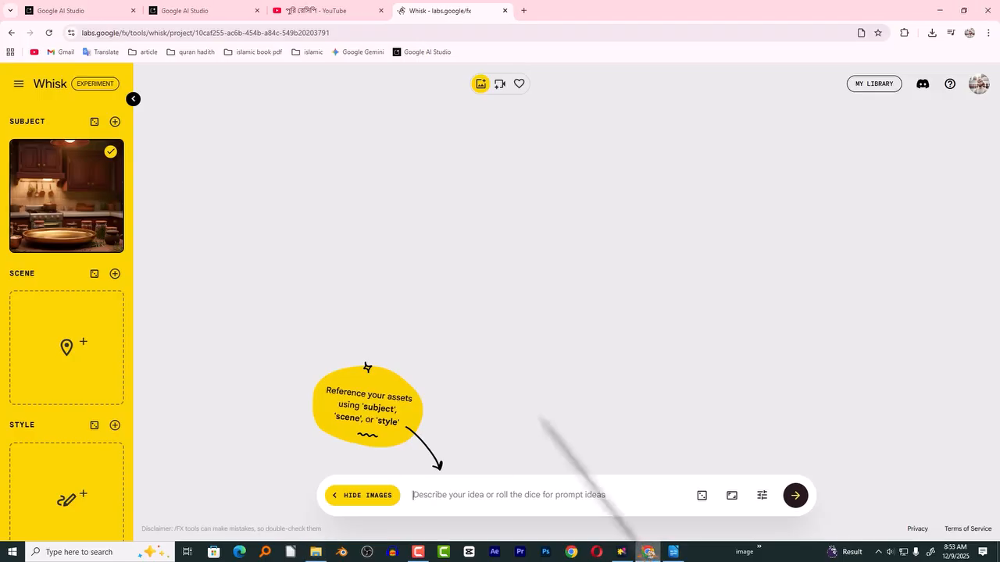
{"action": "left_click", "coordinate": [110, 240]}
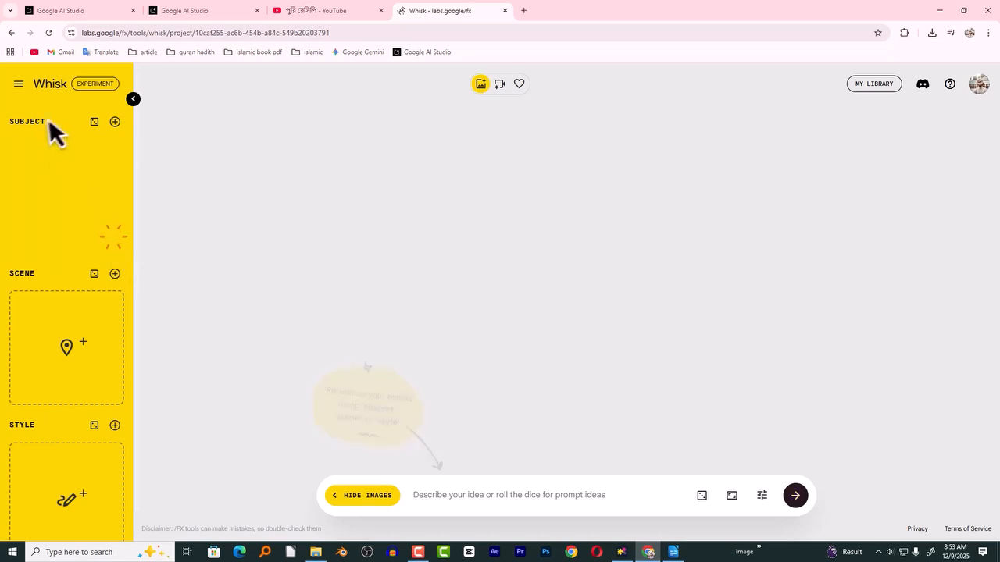
{"action": "left_click", "coordinate": [66, 219]}
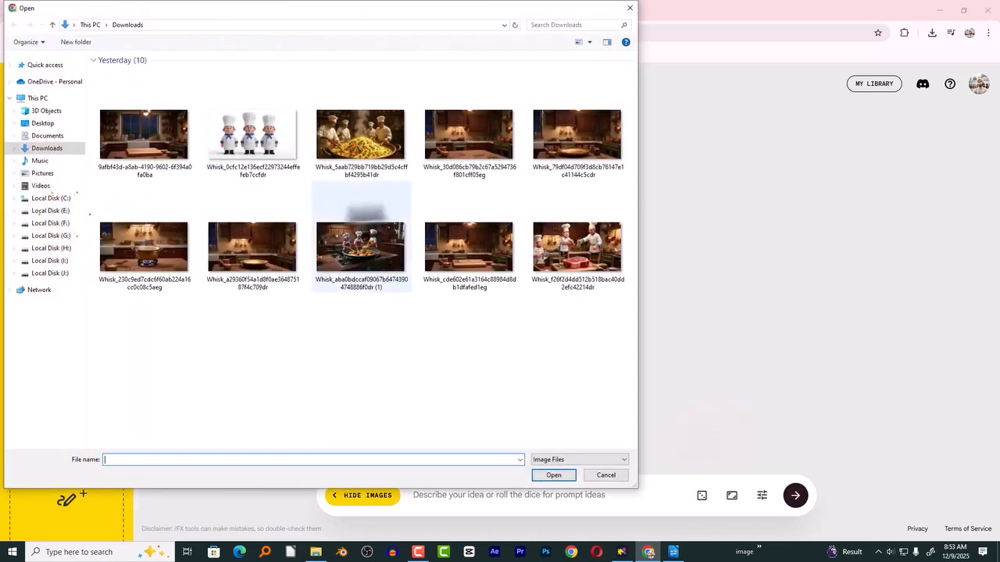
{"action": "double_click", "coordinate": [229, 146]}
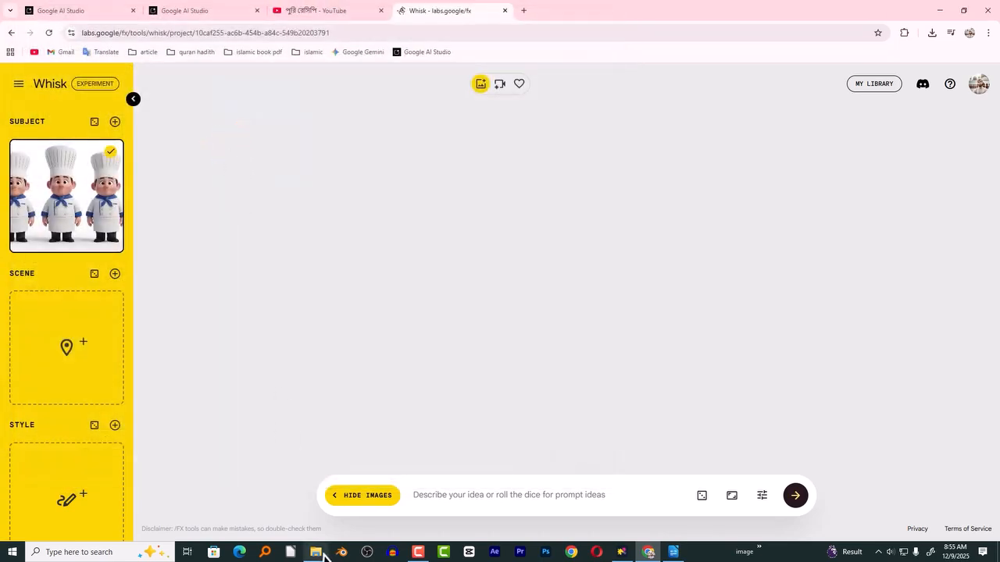
- Preview the firefighter characters image in the Downloads folder and return to the Whisk project
{"action": "left_click", "coordinate": [315, 552]}
{"action": "left_click", "coordinate": [307, 223]}
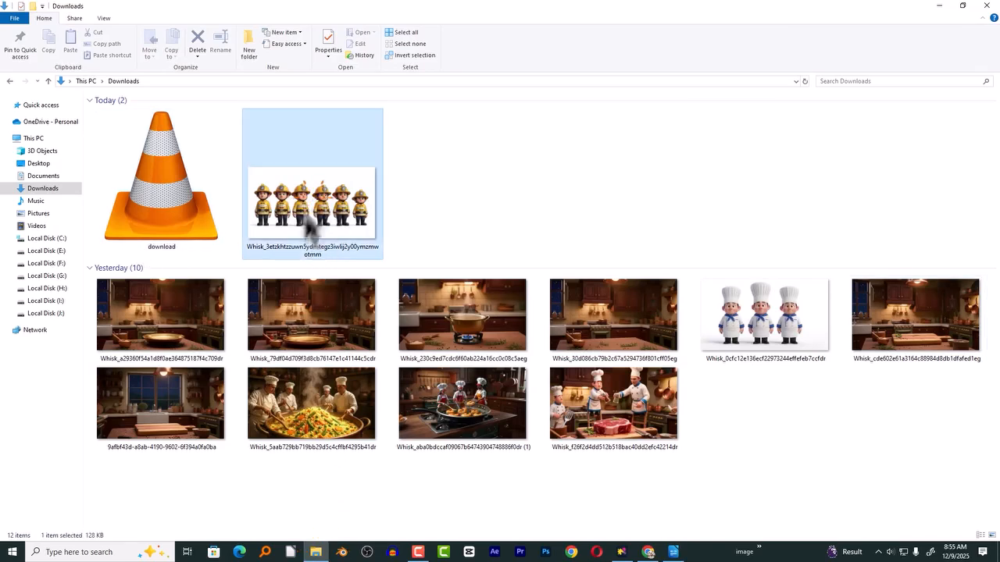
{"action": "double_click", "coordinate": [329, 204]}
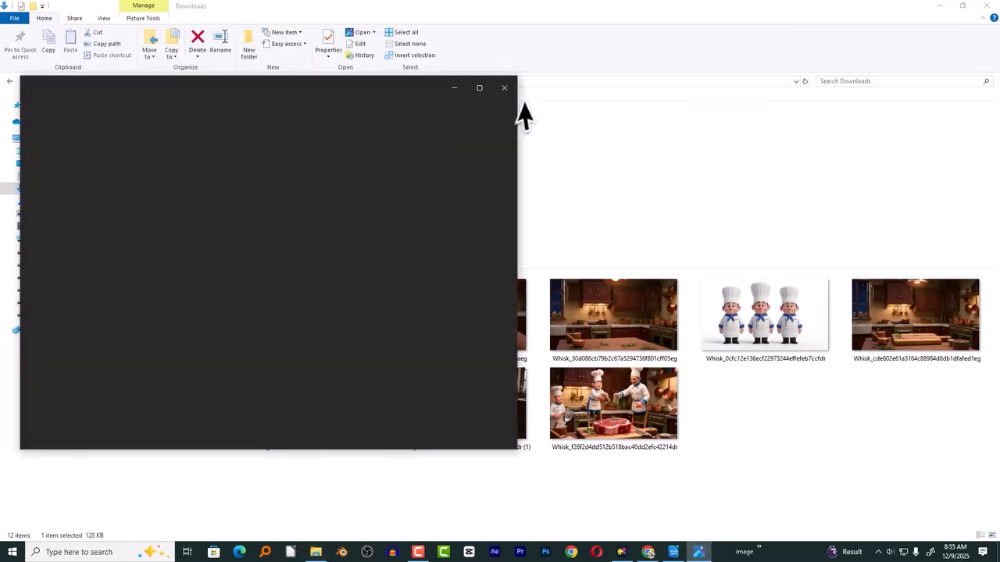
{"action": "left_click", "coordinate": [504, 88]}
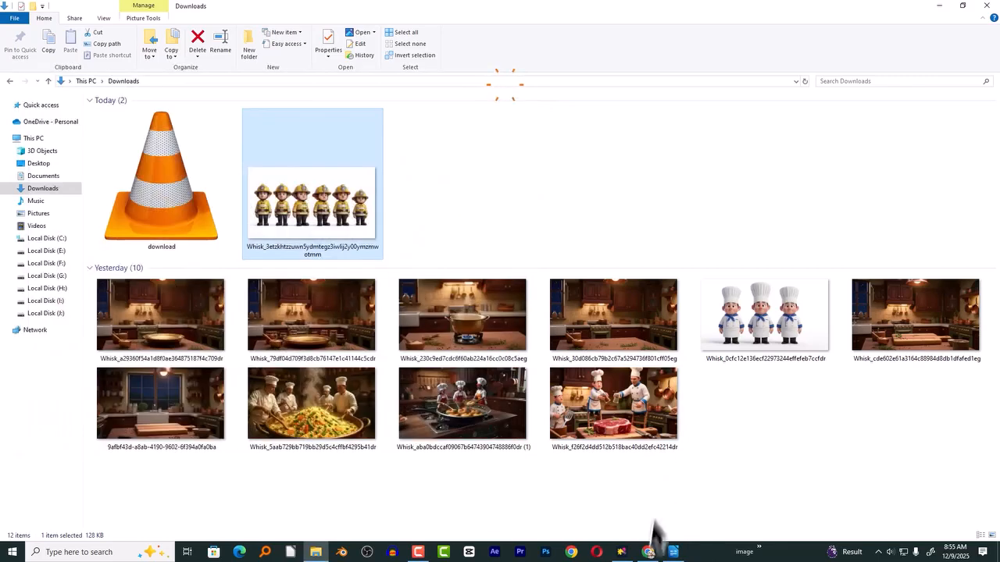
{"action": "left_click", "coordinate": [649, 551]}
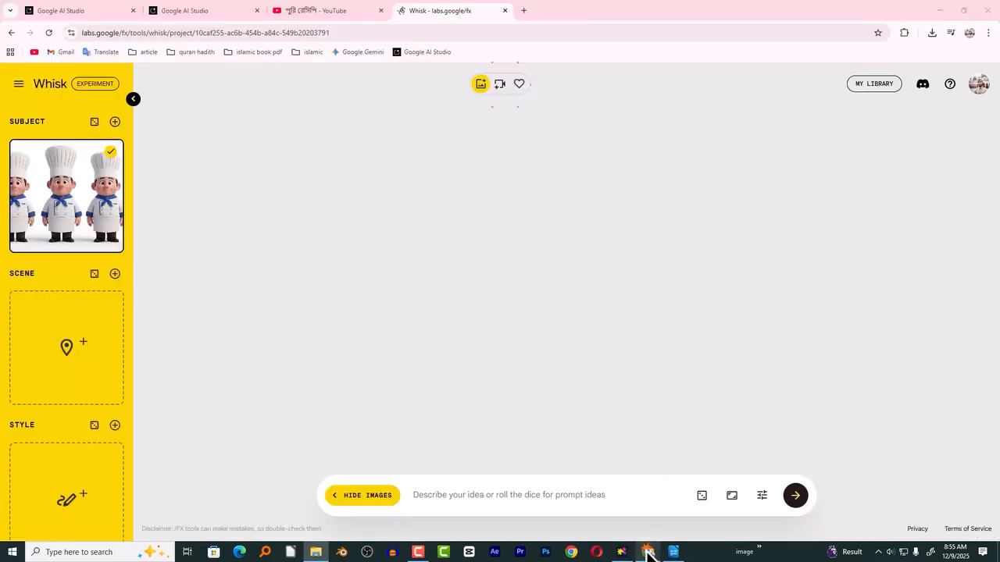
- Copy the complete Shot 1 prompt with its keywords from the Google AI Studio chat
{"action": "left_click", "coordinate": [74, 14]}
{"action": "left_click_drag", "start_coordinate": [258, 301], "coordinate": [539, 332]}
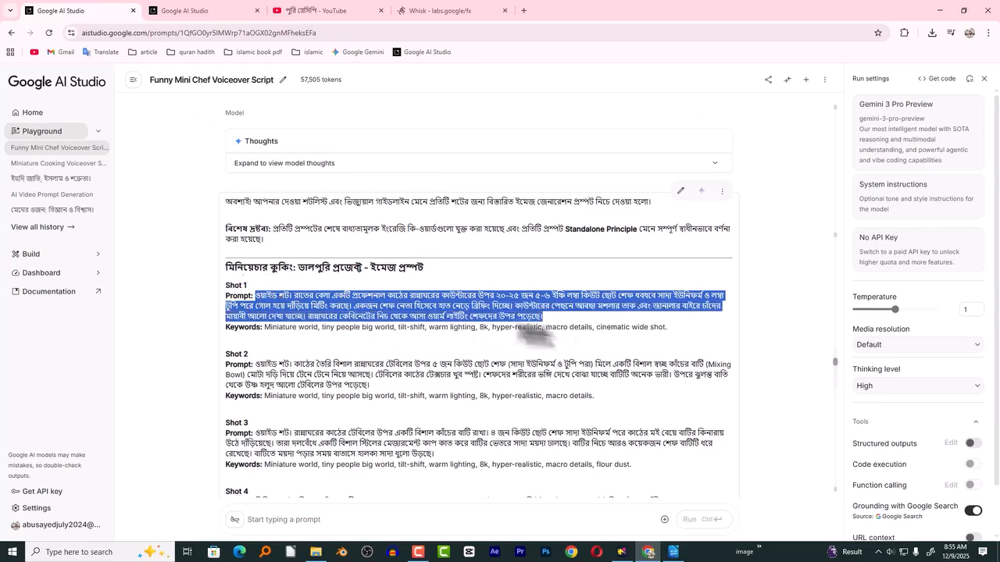
{"action": "left_click", "coordinate": [674, 326], "text": "shift"}
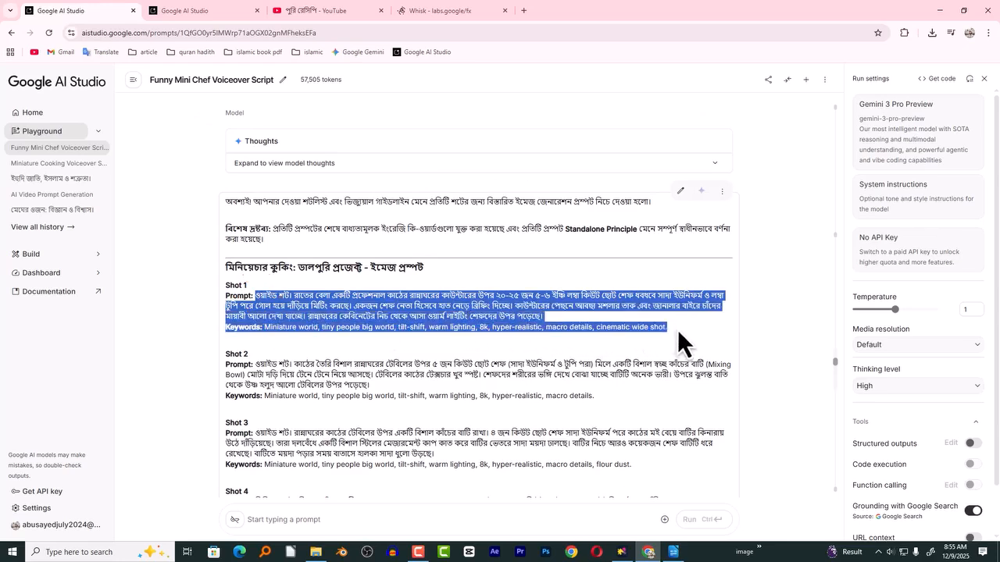
{"action": "right_click", "coordinate": [531, 316]}
{"action": "left_click", "coordinate": [555, 321]}
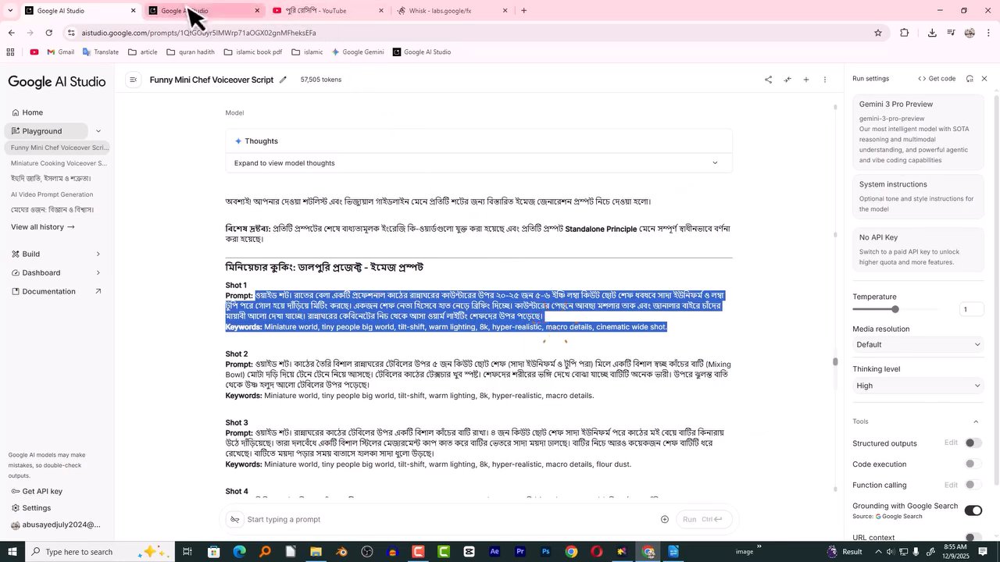
- Paste the copied Shot 1 prompt into Whisk's idea description and close the YouTube tab
{"action": "left_click", "coordinate": [190, 14]}
{"action": "left_click", "coordinate": [430, 11]}
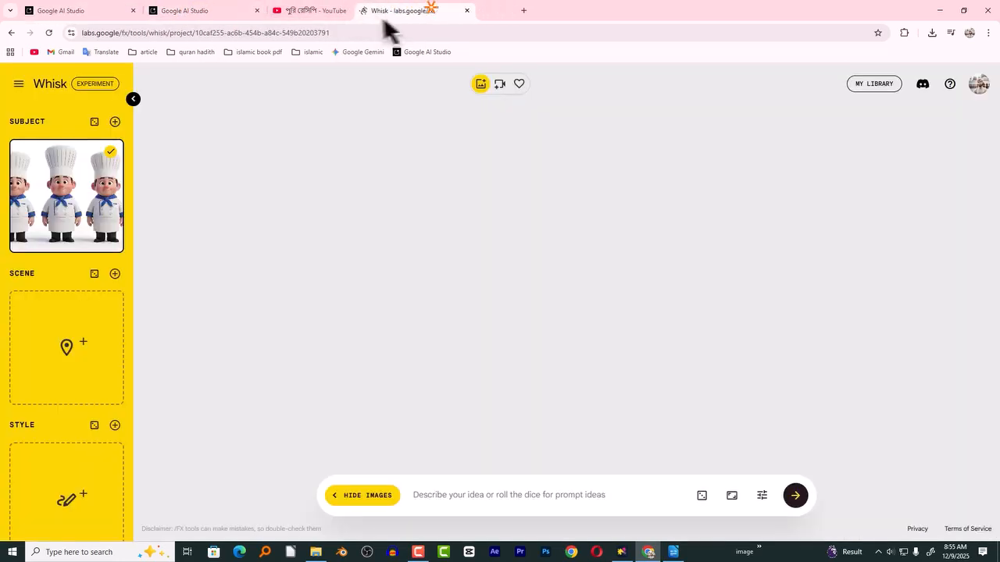
{"action": "left_click", "coordinate": [450, 496]}
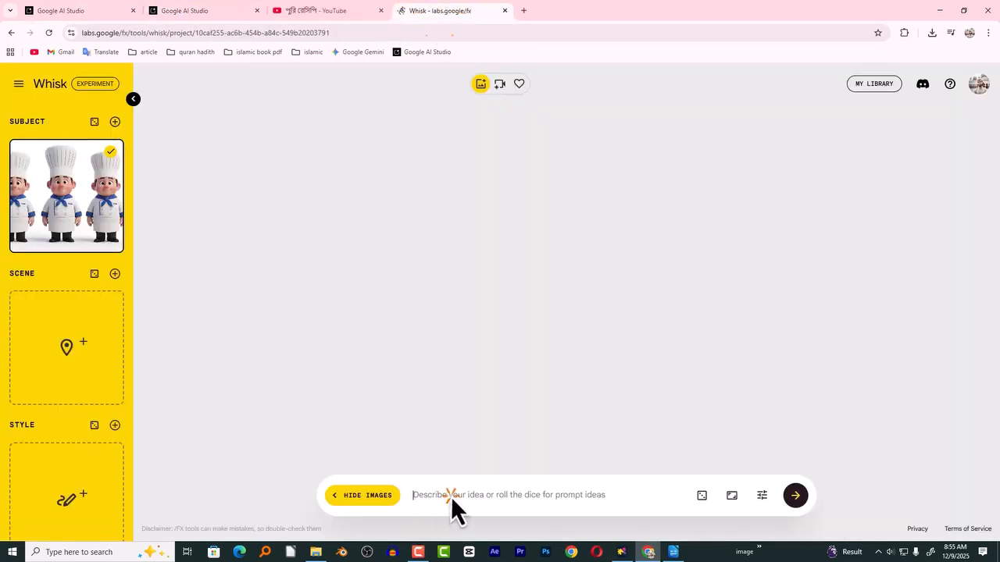
{"action": "key", "text": "ctrl+v"}
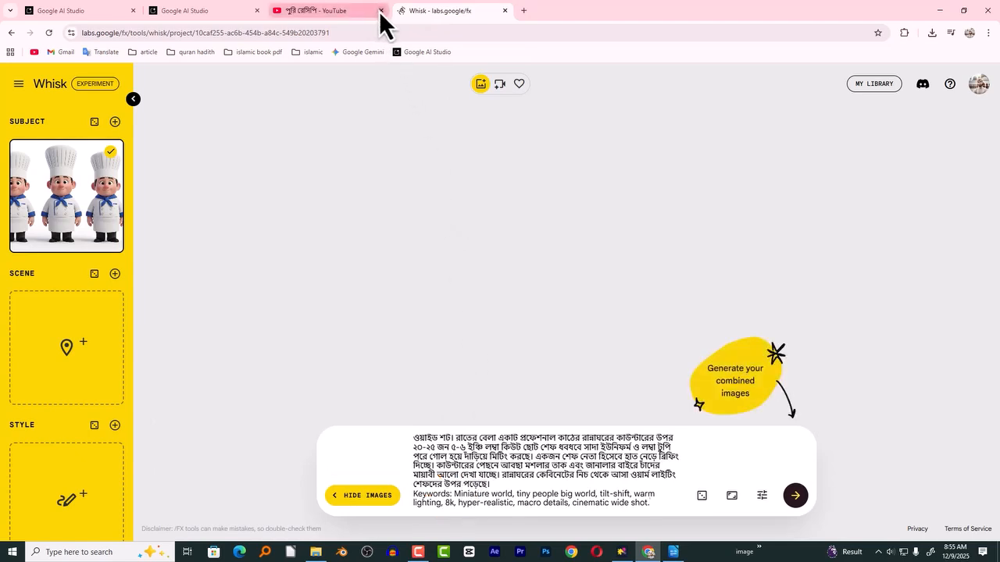
{"action": "left_click", "coordinate": [381, 10]}
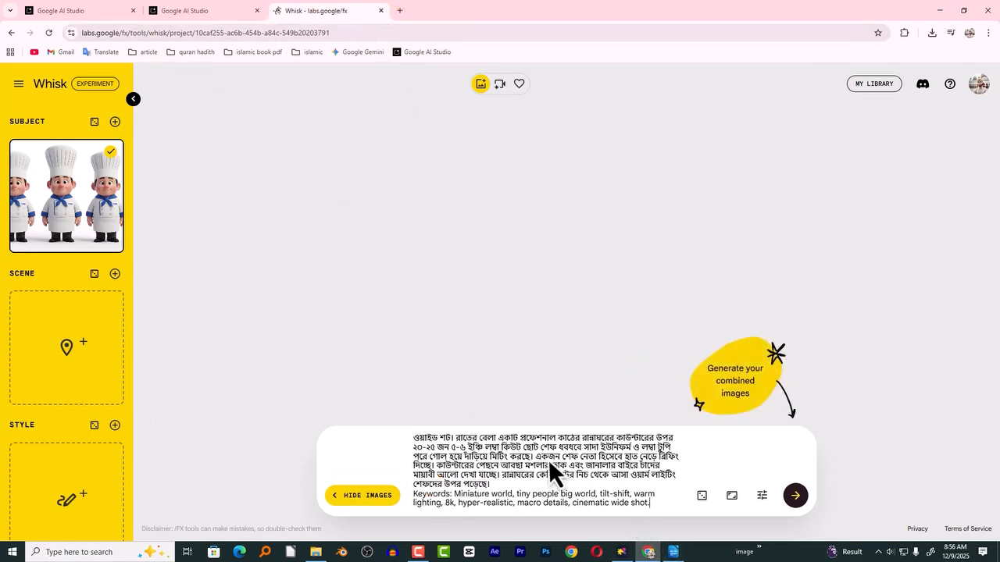
- Upload the kitchen image with the wooden cutting board from Downloads as Whisk's scene reference
{"action": "mouse_move", "coordinate": [59, 164]}
{"action": "mouse_move", "coordinate": [78, 364]}
{"action": "left_click", "coordinate": [72, 368]}
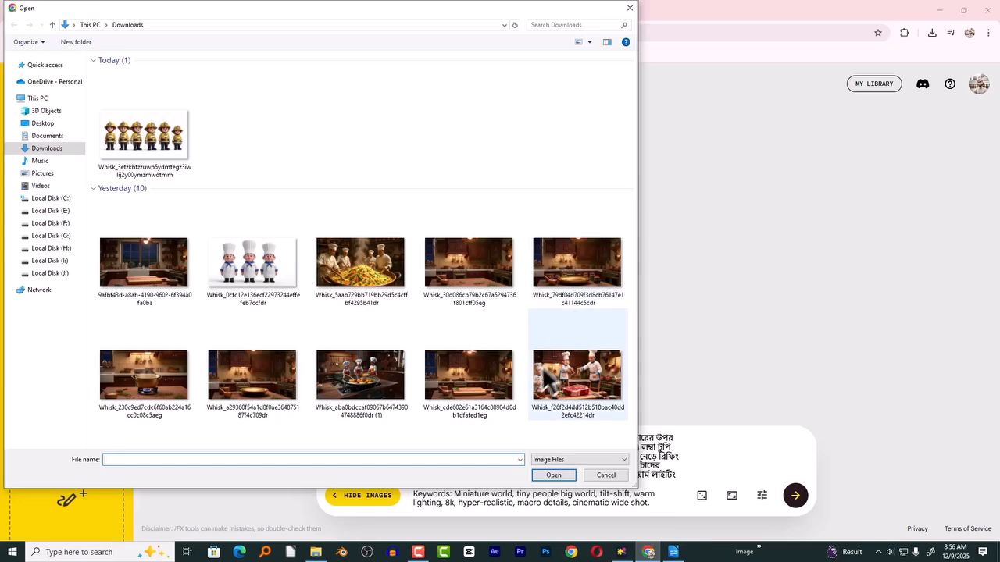
{"action": "left_click", "coordinate": [473, 372]}
{"action": "double_click", "coordinate": [473, 373]}
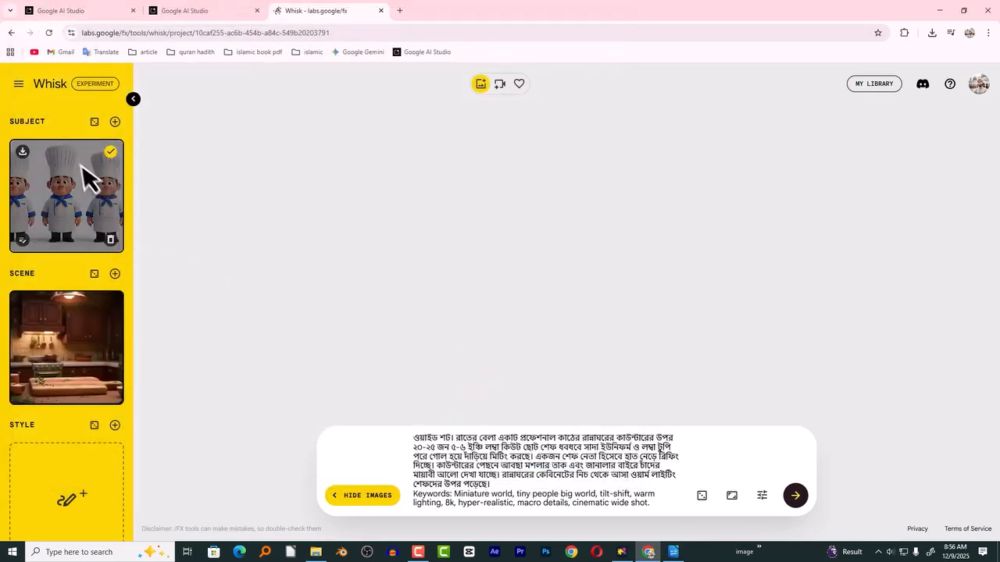
- Keep both the chefs subject and the kitchen scene selected and generate the Shot 1 images
{"action": "mouse_move", "coordinate": [55, 174]}
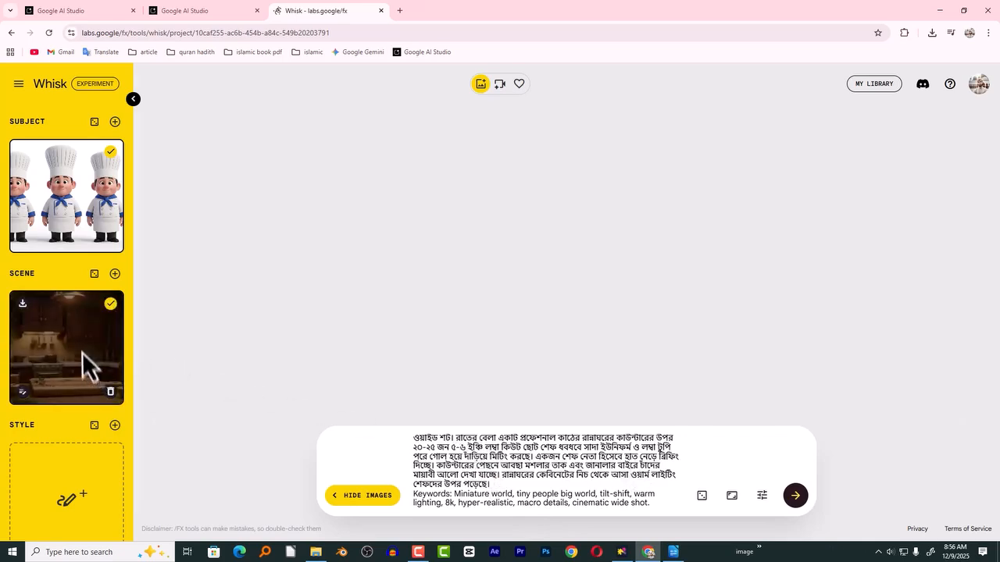
{"action": "mouse_move", "coordinate": [86, 363]}
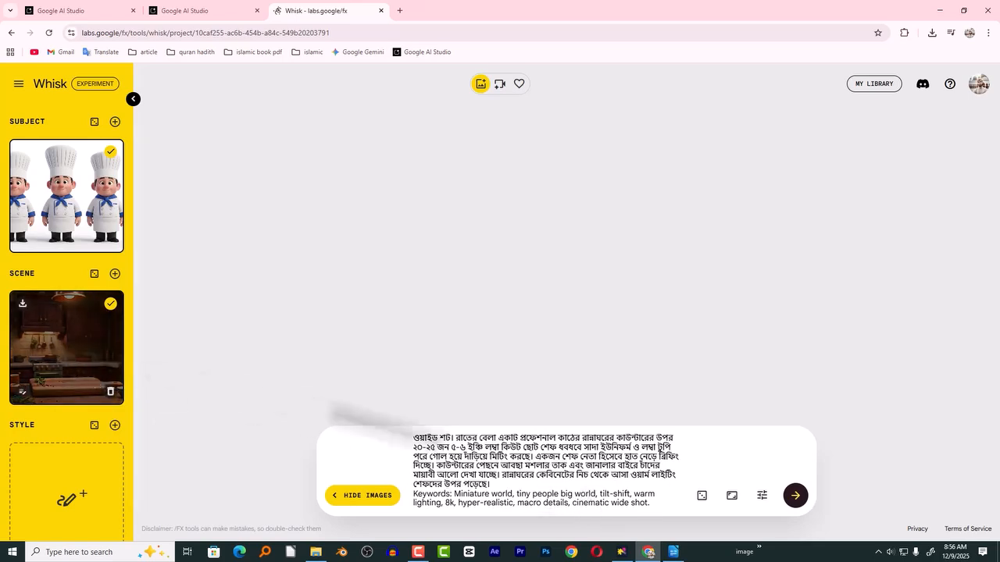
{"action": "left_click_drag", "start_coordinate": [488, 440], "coordinate": [560, 500]}
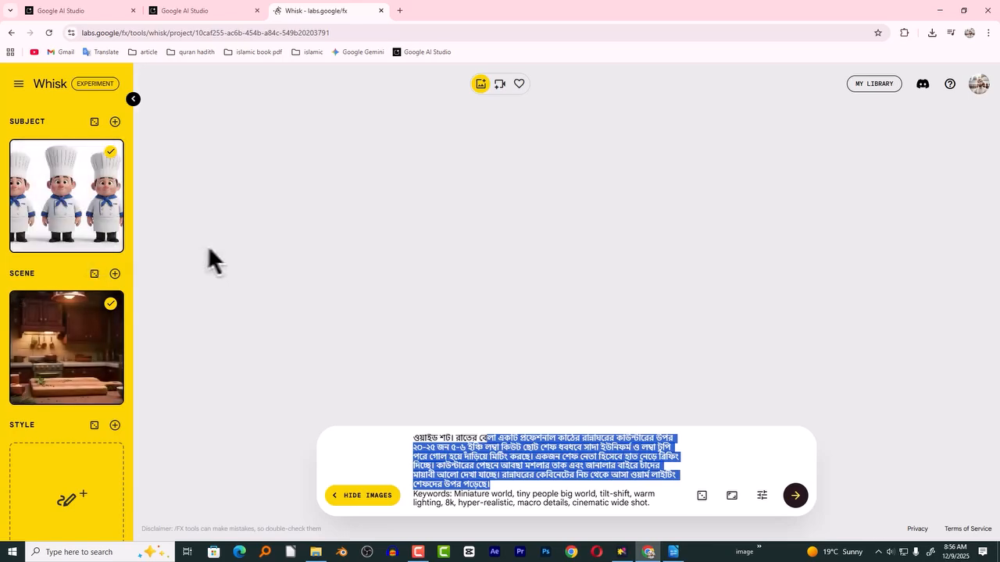
{"action": "left_click", "coordinate": [112, 311]}
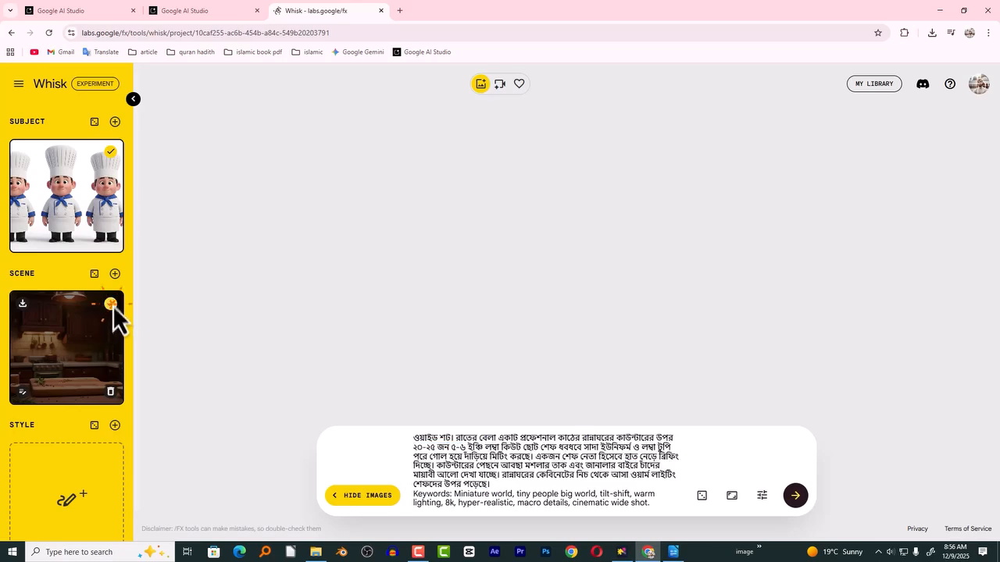
{"action": "left_click", "coordinate": [111, 153]}
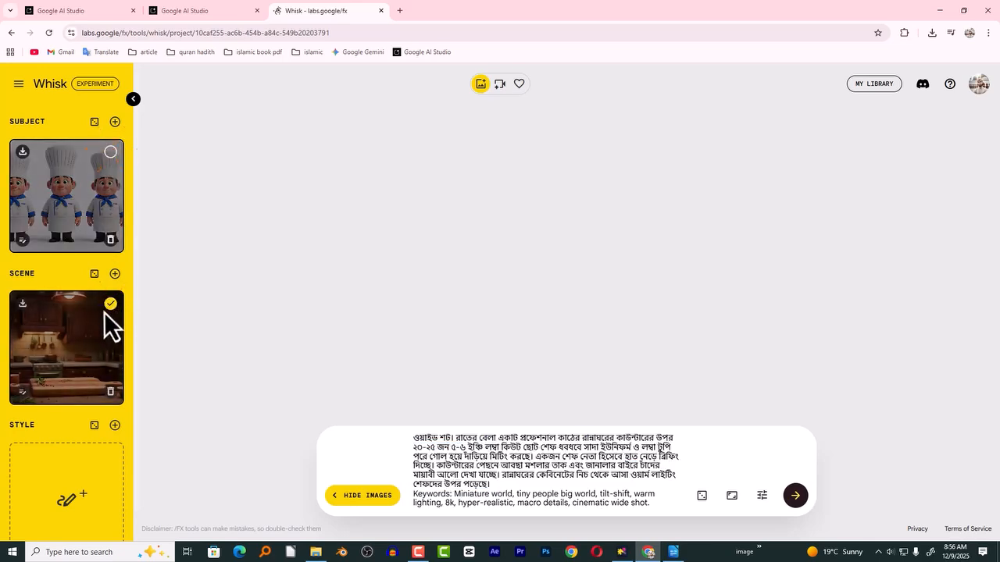
{"action": "left_click", "coordinate": [111, 153]}
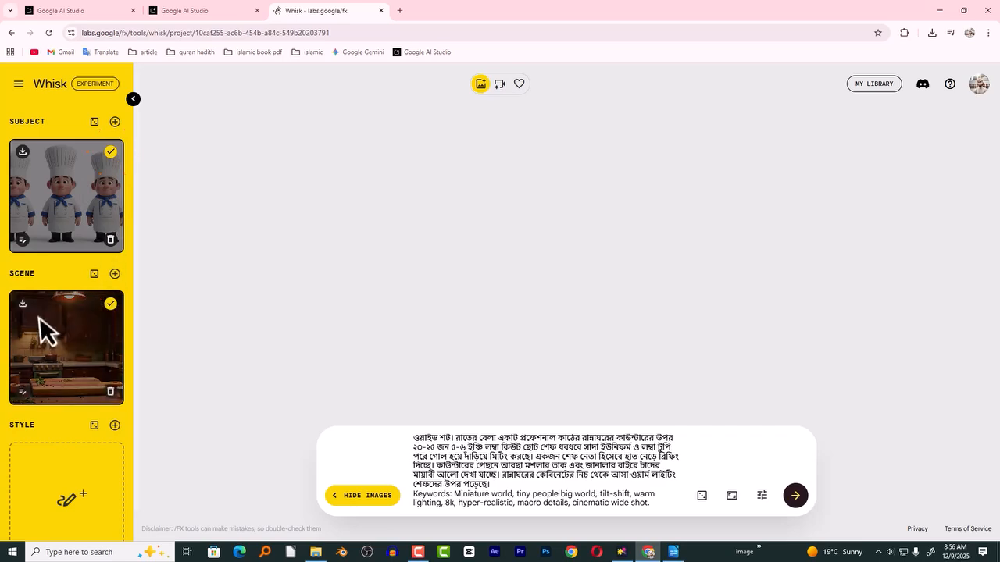
{"action": "left_click", "coordinate": [800, 505]}
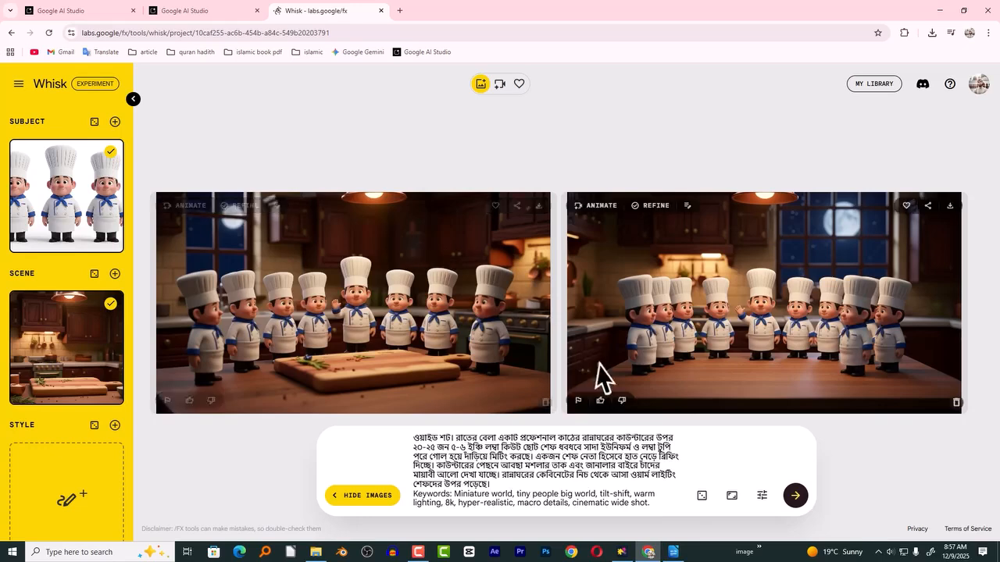
- Review the image prompts, shot list and voiceover script in Google AI Studio against the generated Shot 1 images in Whisk
{"action": "left_click", "coordinate": [95, 10]}
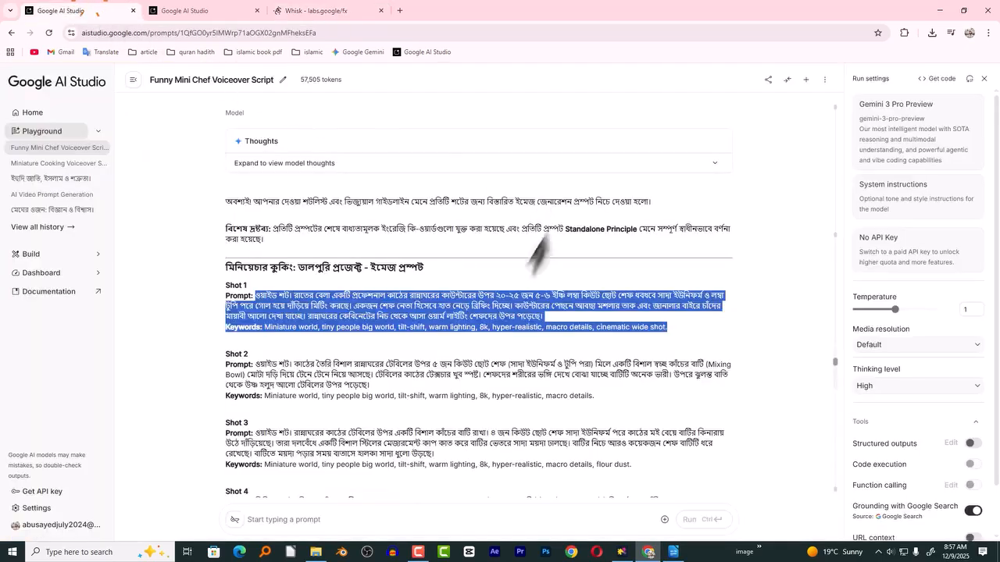
{"action": "scroll", "coordinate": [406, 350], "scroll_direction": "up", "scroll_amount": 1}
{"action": "left_click", "coordinate": [320, 11]}
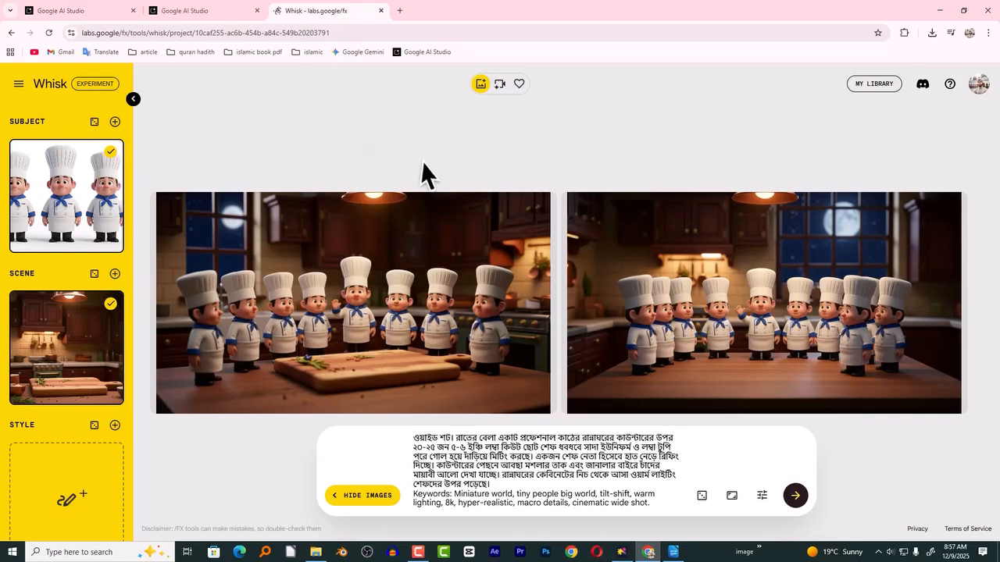
{"action": "left_click", "coordinate": [96, 11]}
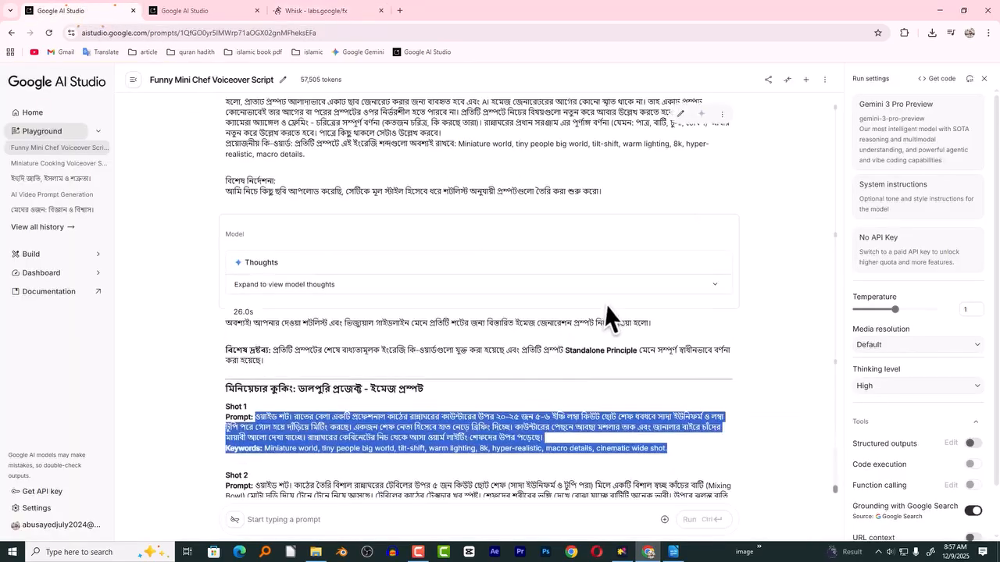
{"action": "scroll", "coordinate": [600, 302], "scroll_direction": "up", "scroll_amount": 20}
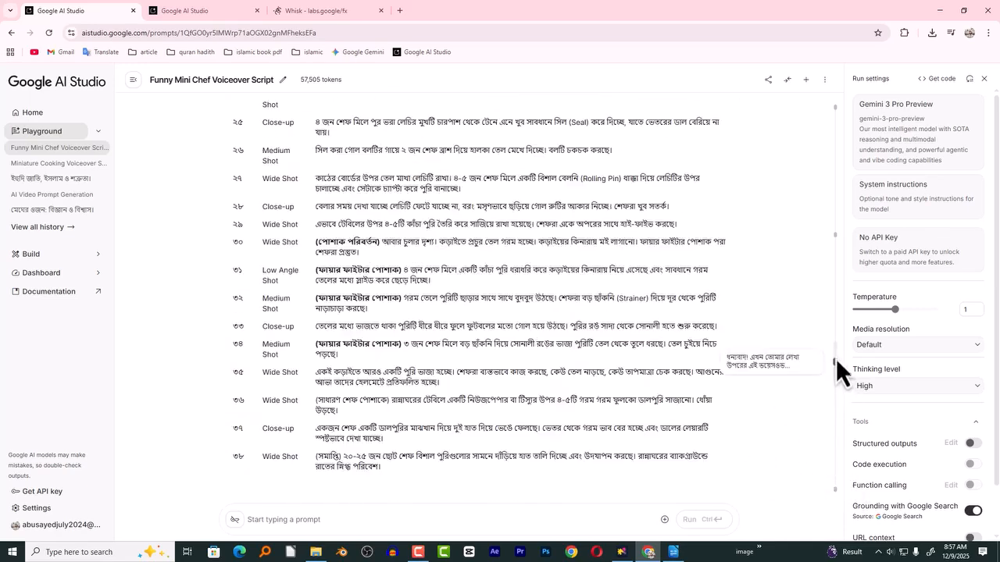
{"action": "left_click_drag", "start_coordinate": [835, 350], "coordinate": [766, 226]}
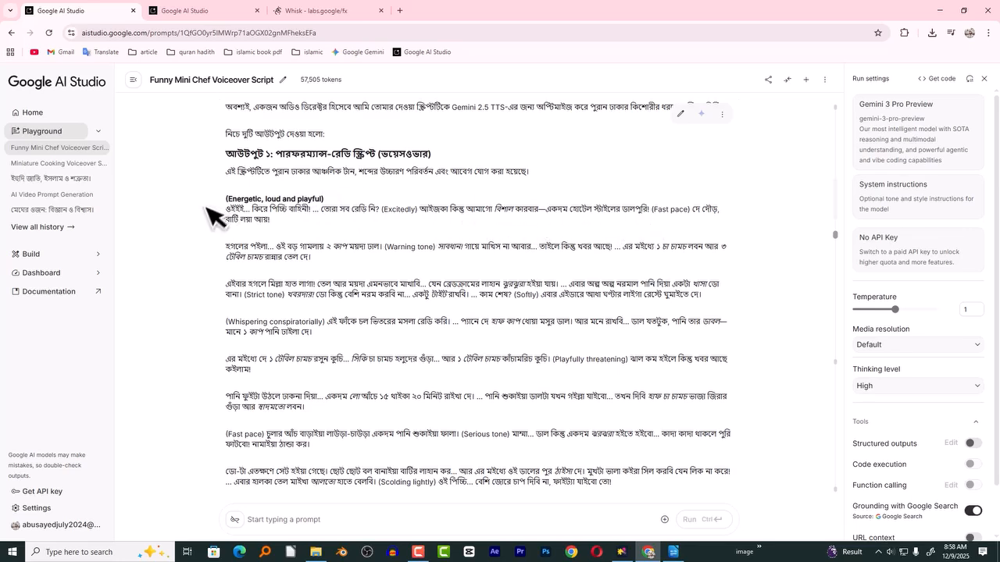
{"action": "left_click", "coordinate": [212, 20]}
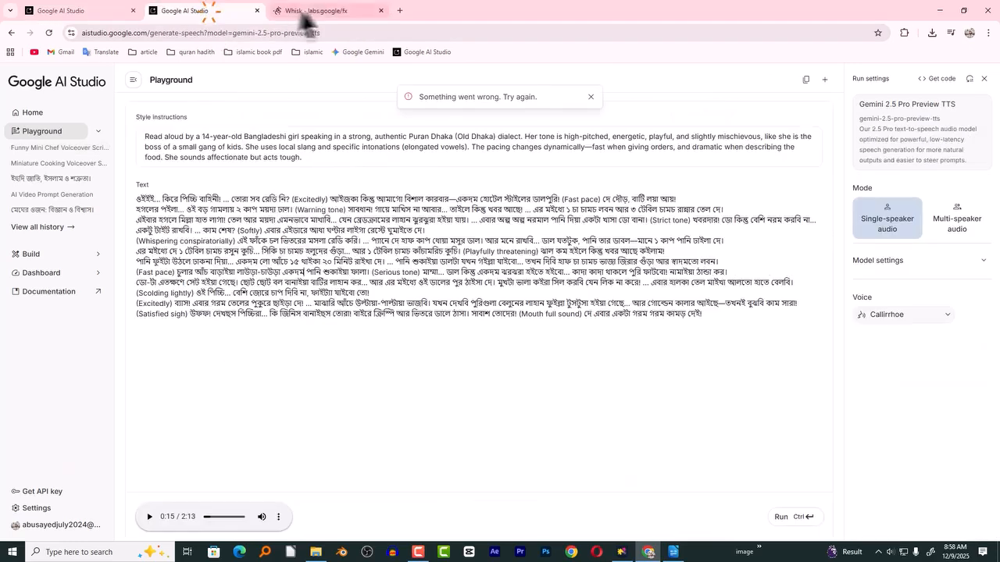
{"action": "left_click", "coordinate": [316, 10]}
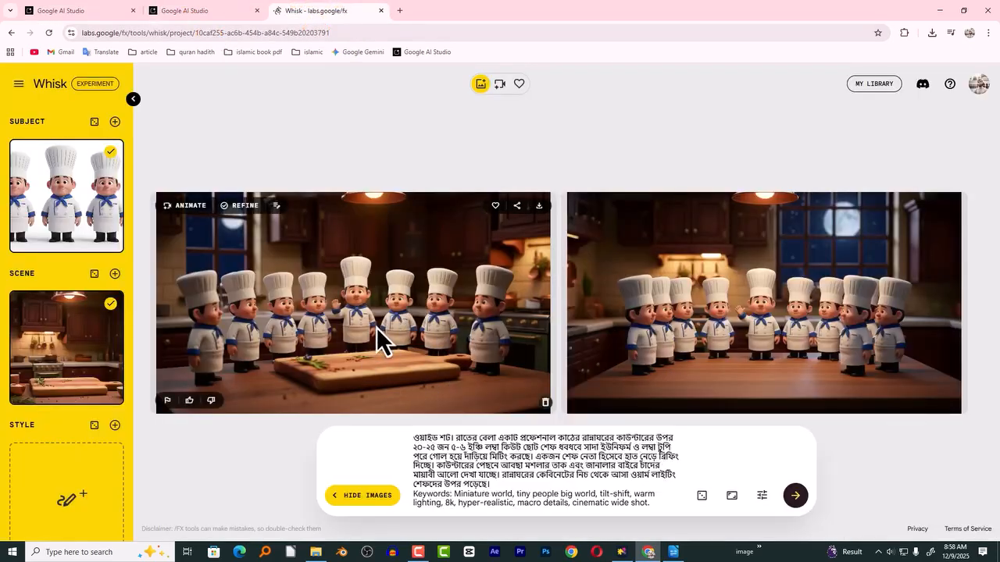
- Download the Shot 1 image with the cutting board, rename the file as 01 in Downloads, and return to Whisk
{"action": "left_click", "coordinate": [540, 207]}
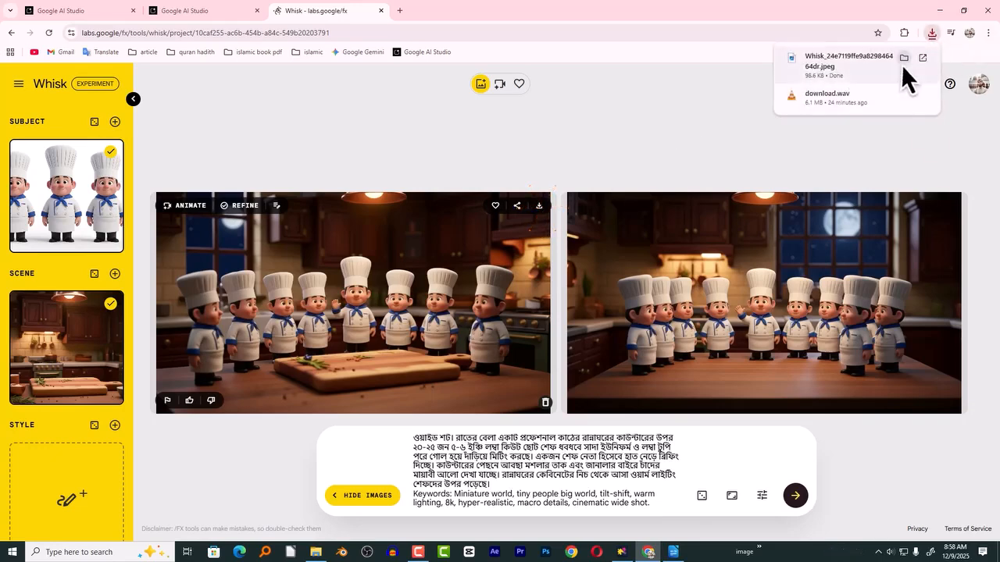
{"action": "left_click", "coordinate": [904, 59]}
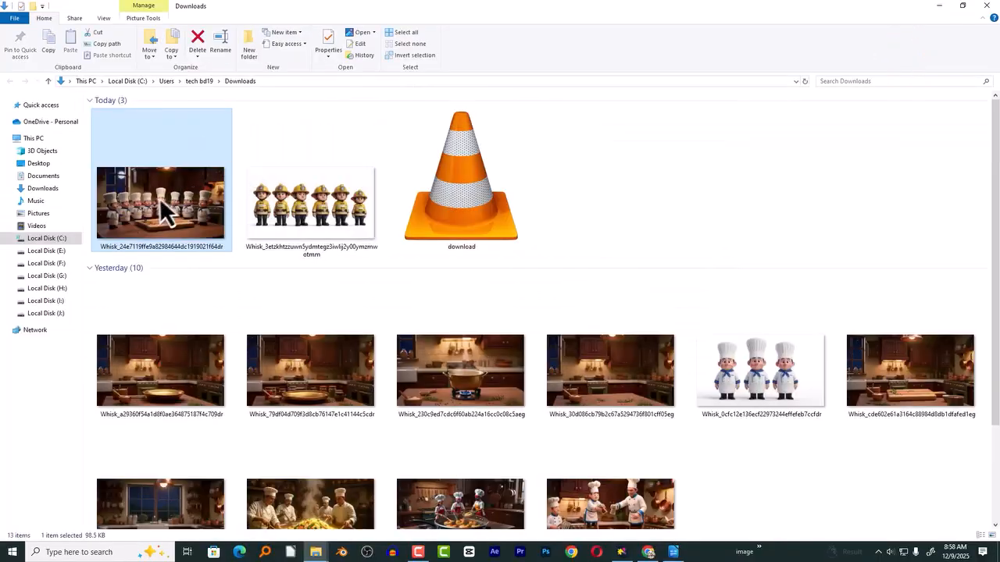
{"action": "key", "text": "F2"}
{"action": "type", "text": "01"}
{"action": "key", "text": "Return"}
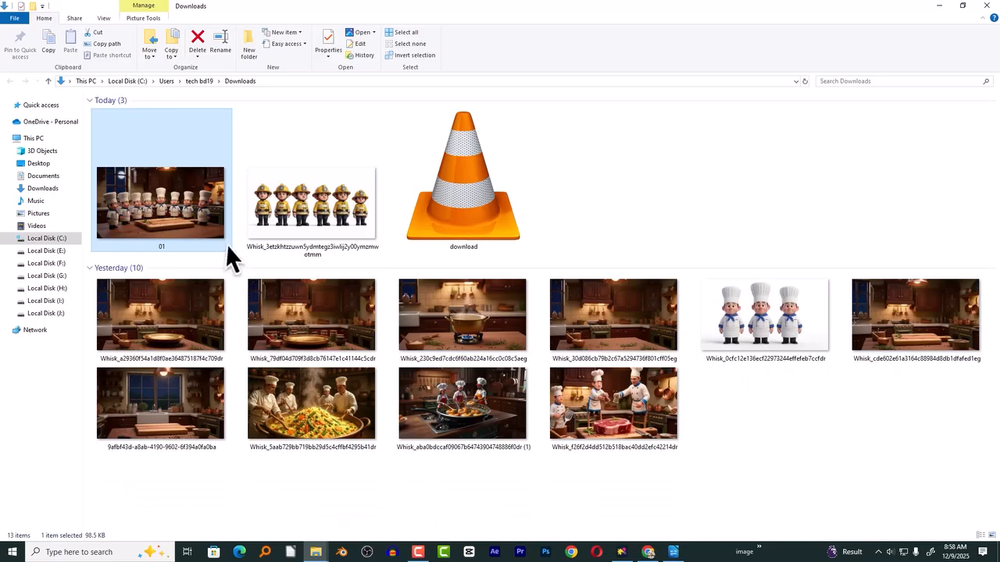
{"action": "key", "text": "alt+Tab"}
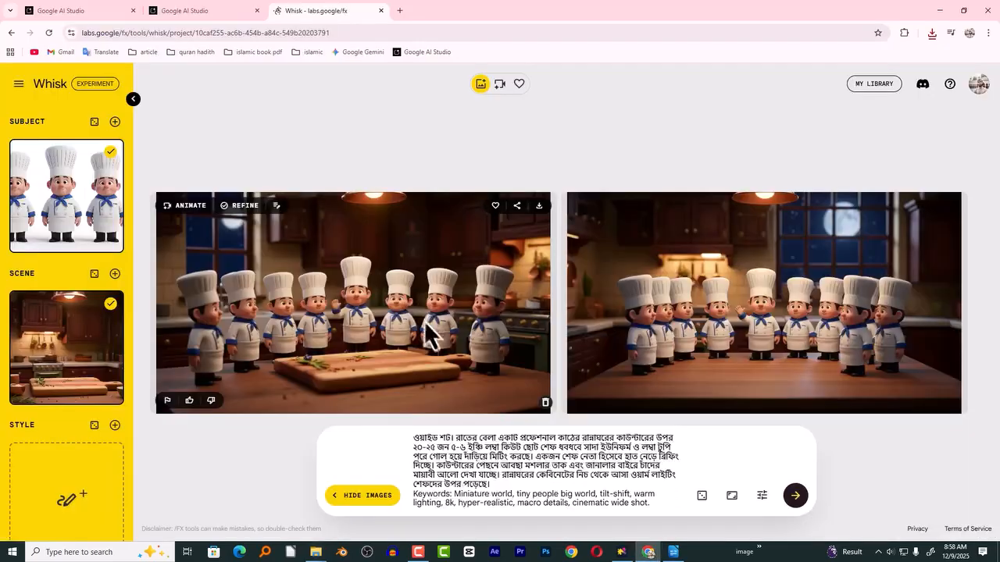
- Examine the Shot 2 image prompt in the Google AI Studio chat, including its shot type and the mixing bowl description
{"action": "left_click", "coordinate": [94, 9]}
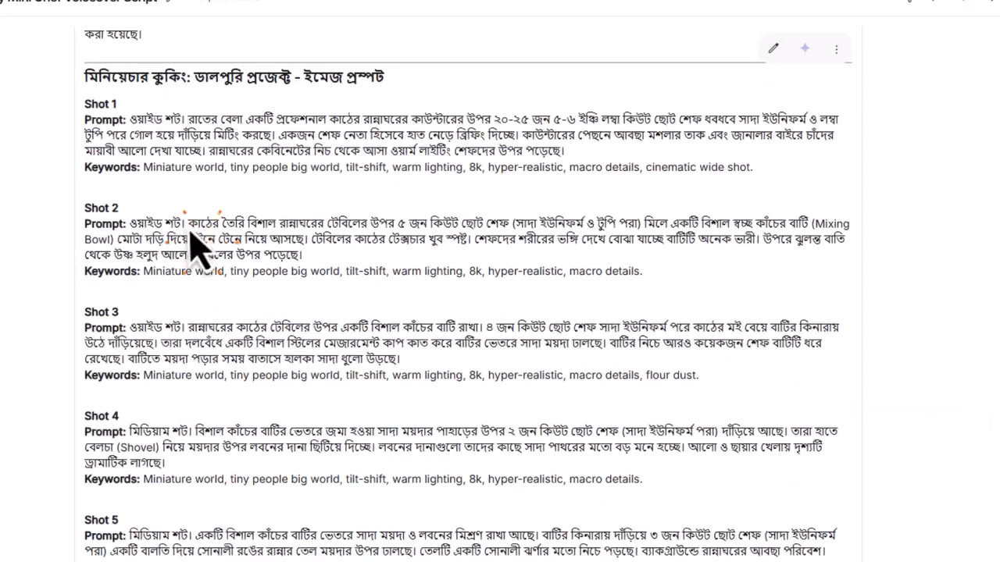
{"action": "mouse_move", "coordinate": [188, 225]}
{"action": "left_mouse_down"}
{"action": "mouse_move", "coordinate": [131, 228]}
{"action": "mouse_move", "coordinate": [181, 229]}
{"action": "left_mouse_up"}
{"action": "left_click", "coordinate": [152, 226]}
{"action": "left_click", "coordinate": [195, 240]}
{"action": "left_click_drag", "start_coordinate": [128, 229], "coordinate": [187, 232]}
{"action": "left_click", "coordinate": [185, 227]}
{"action": "left_click_drag", "start_coordinate": [127, 229], "coordinate": [160, 232]}
{"action": "left_click", "coordinate": [183, 246]}
{"action": "left_click", "coordinate": [133, 224]}
{"action": "left_click", "coordinate": [668, 234]}
{"action": "double_click", "coordinate": [766, 228]}
{"action": "left_click", "coordinate": [117, 244]}
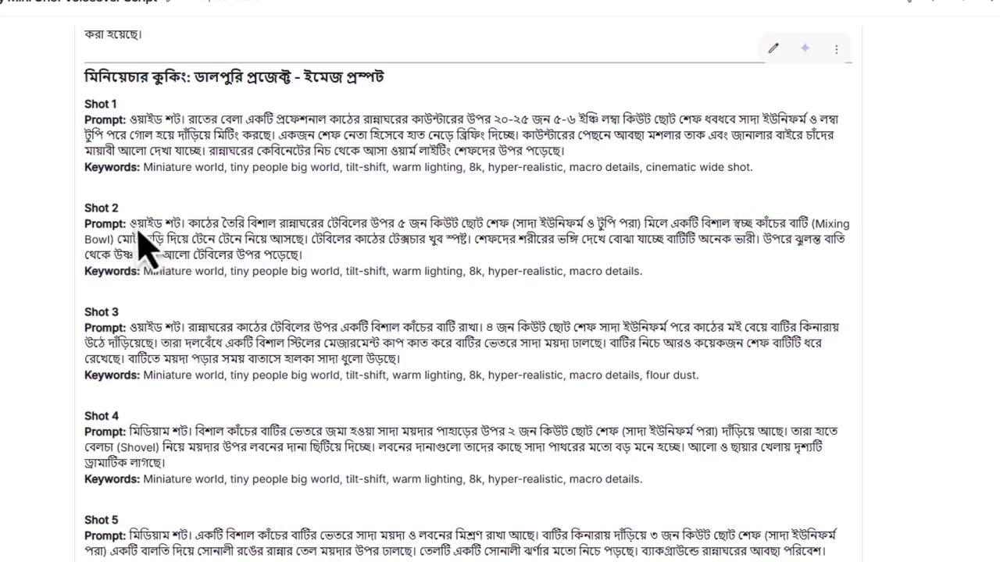
- Copy the complete Shot 2 prompt with its keywords from the Google AI Studio chat
{"action": "left_click_drag", "start_coordinate": [130, 227], "coordinate": [644, 270]}
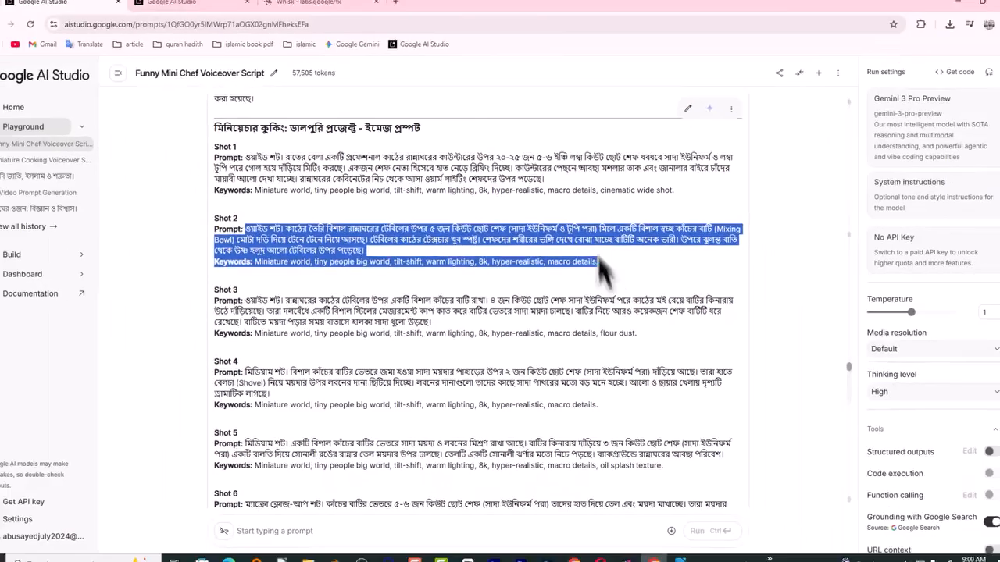
{"action": "right_click", "coordinate": [636, 246]}
{"action": "left_click", "coordinate": [604, 254]}
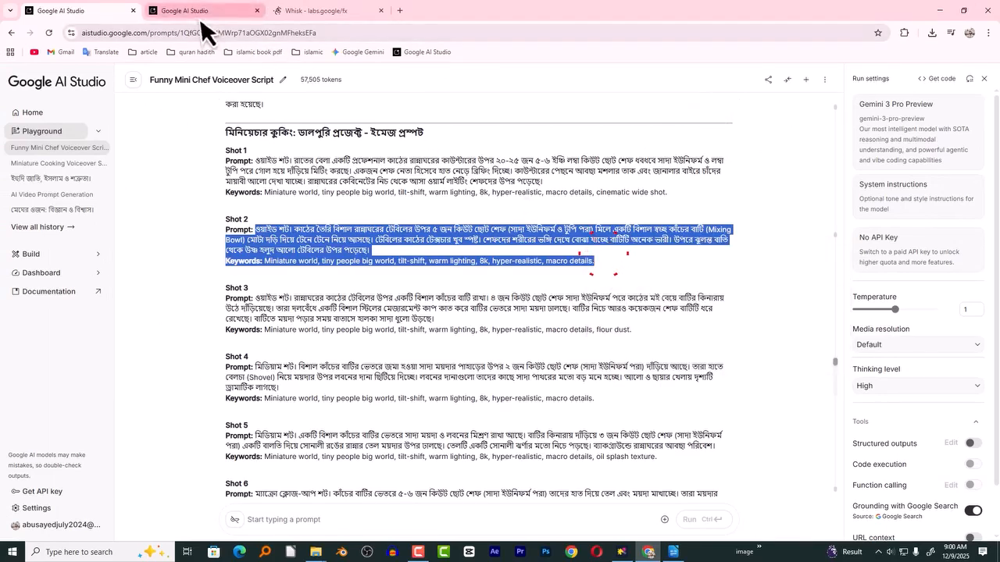
- Replace Whisk's prompt with the Shot 2 text, change the bowl's "স্বচ্ছ কাঁচের" wording to "কালো", and generate the images
{"action": "left_click", "coordinate": [316, 10]}
{"action": "left_click", "coordinate": [558, 469]}
{"action": "key", "text": "ctrl+a"}
{"action": "key", "text": "ctrl+v"}
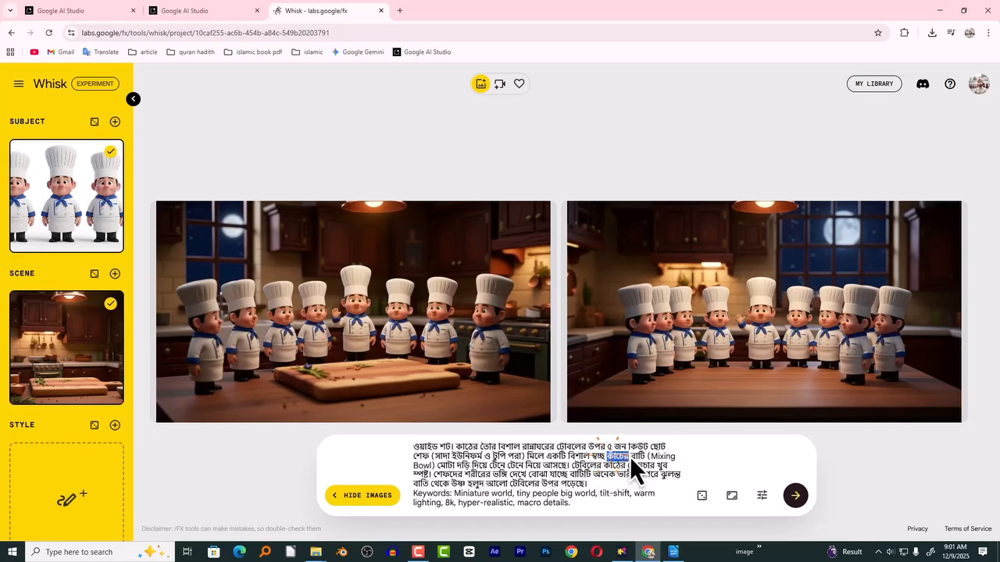
{"action": "type", "text": "কালো"}
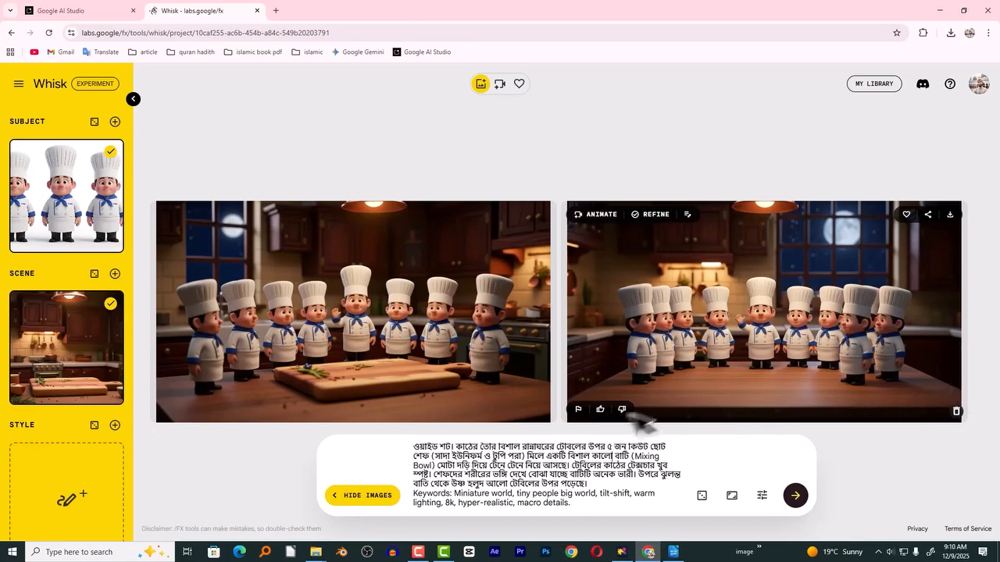
{"action": "left_click", "coordinate": [801, 500]}
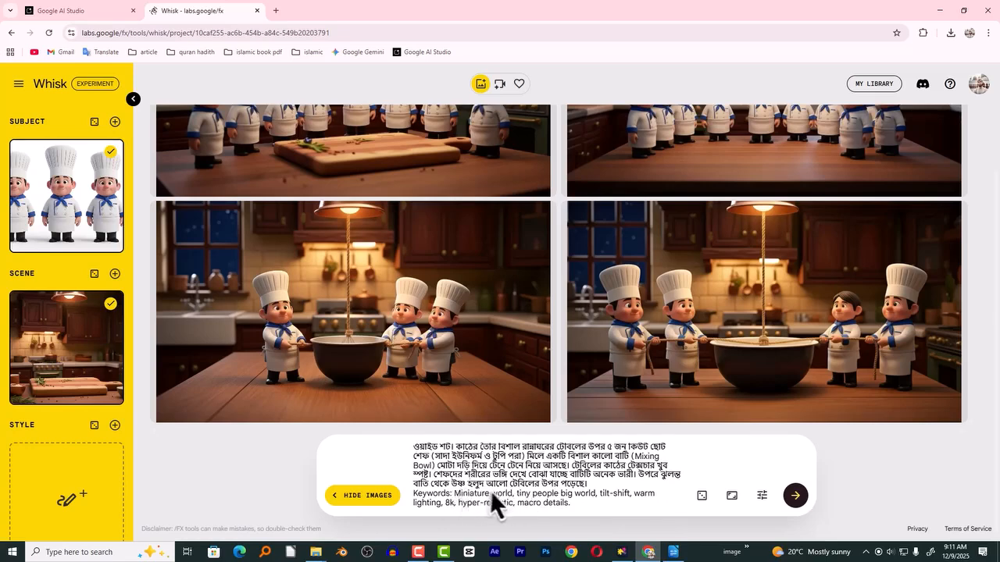
- Delete the sentence about the hanging lamp's warm light from the Shot 2 prompt and generate the images again
{"action": "mouse_move", "coordinate": [636, 476]}
{"action": "left_mouse_down"}
{"action": "mouse_move", "coordinate": [643, 471]}
{"action": "mouse_move", "coordinate": [640, 487]}
{"action": "left_mouse_up"}
{"action": "left_click", "coordinate": [653, 492]}
{"action": "left_click_drag", "start_coordinate": [642, 478], "coordinate": [627, 488]}
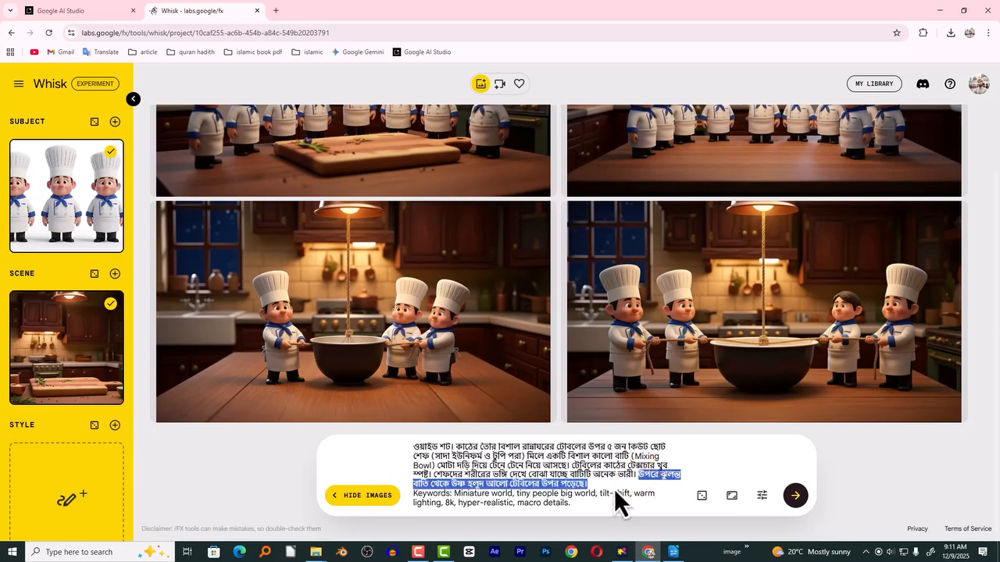
{"action": "key", "text": "BackSpace"}
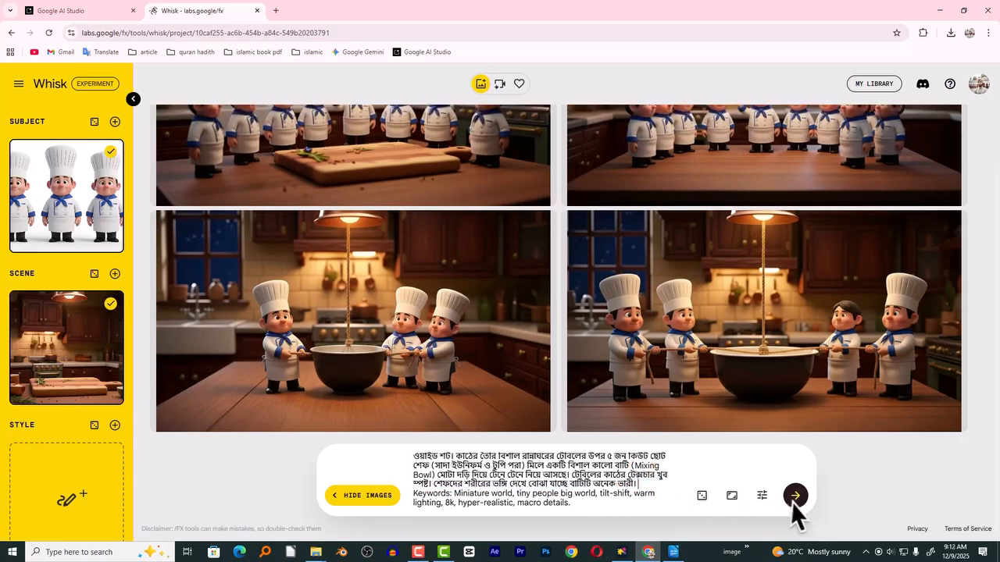
{"action": "left_click", "coordinate": [795, 497]}
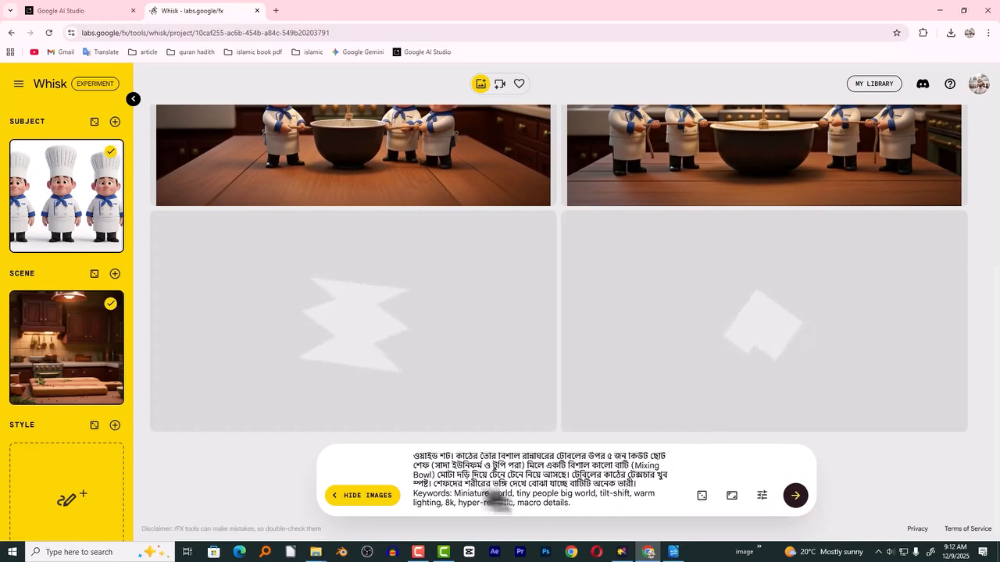
- Copy the entire revised Shot 2 prompt from Whisk's description
{"action": "left_click_drag", "start_coordinate": [575, 503], "coordinate": [416, 460]}
{"action": "right_click", "coordinate": [422, 462]}
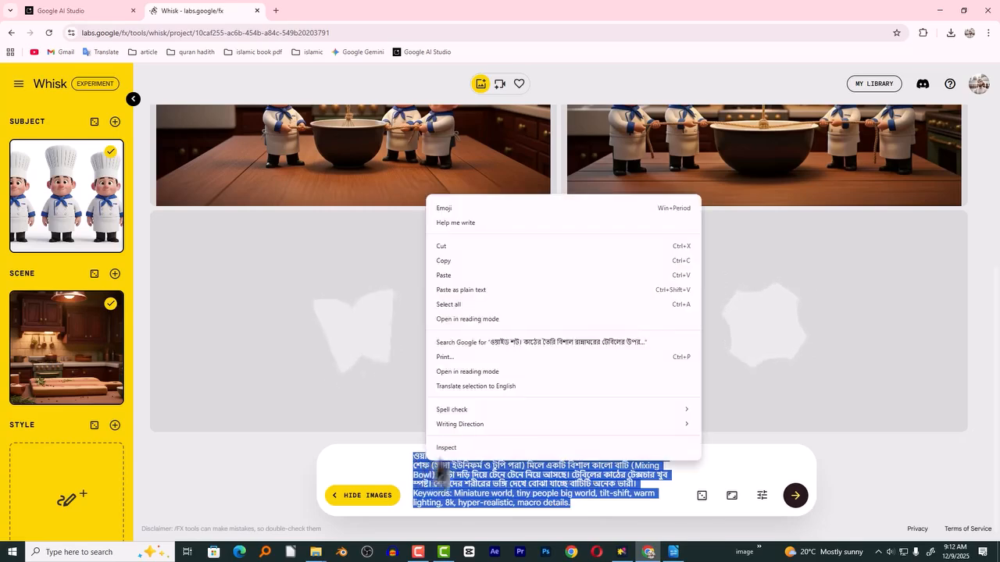
{"action": "left_click", "coordinate": [442, 264]}
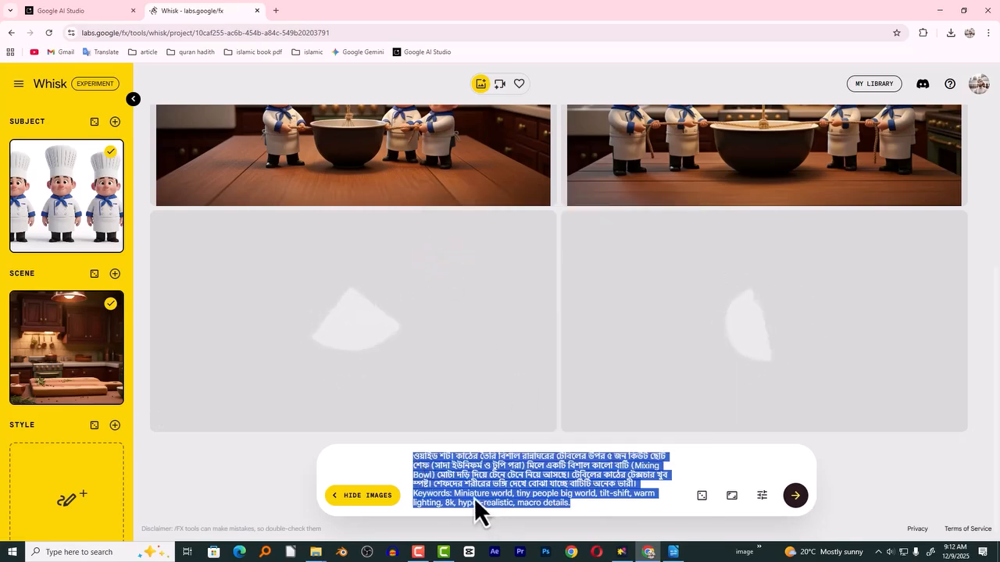
- Create a new text document on the desktop and paste the revised Shot 2 prompt into it
{"action": "key", "text": "super+d"}
{"action": "right_click", "coordinate": [316, 69]}
{"action": "mouse_move", "coordinate": [356, 179]}
{"action": "left_click", "coordinate": [477, 262]}
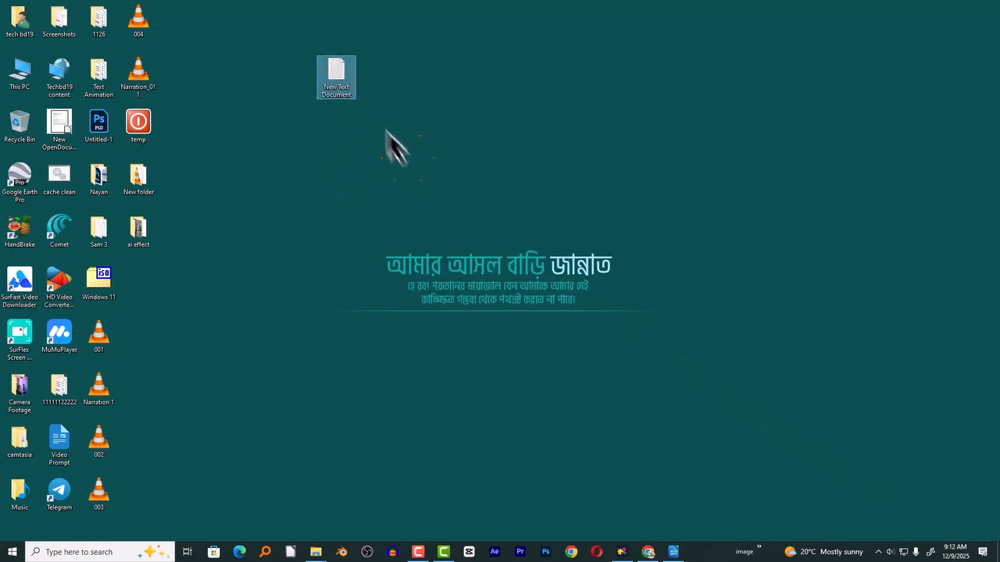
{"action": "double_click", "coordinate": [338, 78]}
{"action": "key", "text": "ctrl+v"}
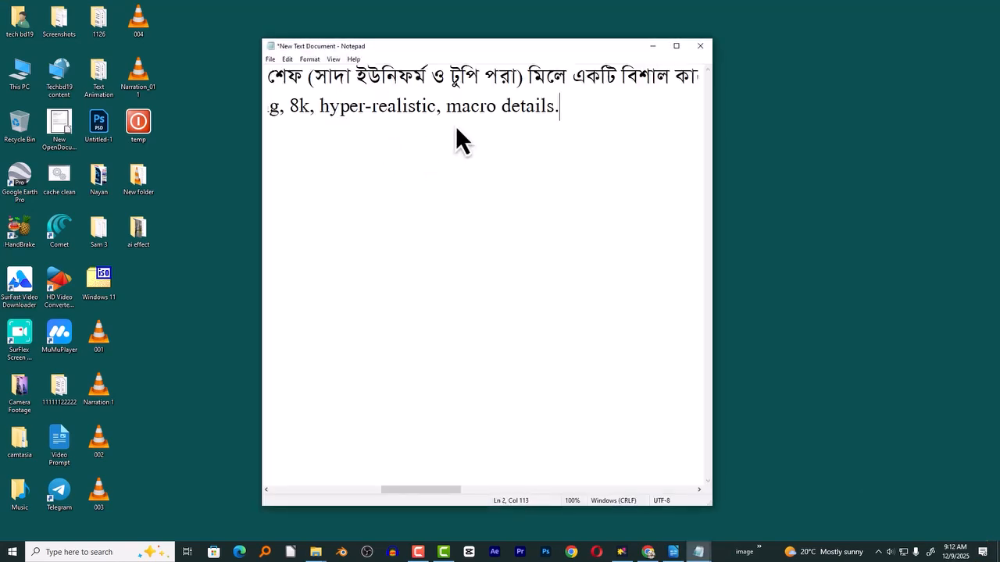
- Number the pasted Shot 2 prompt by adding "2." at the very beginning of the text document
{"action": "key", "text": "ctrl+Home"}
{"action": "type", "text": "2."}
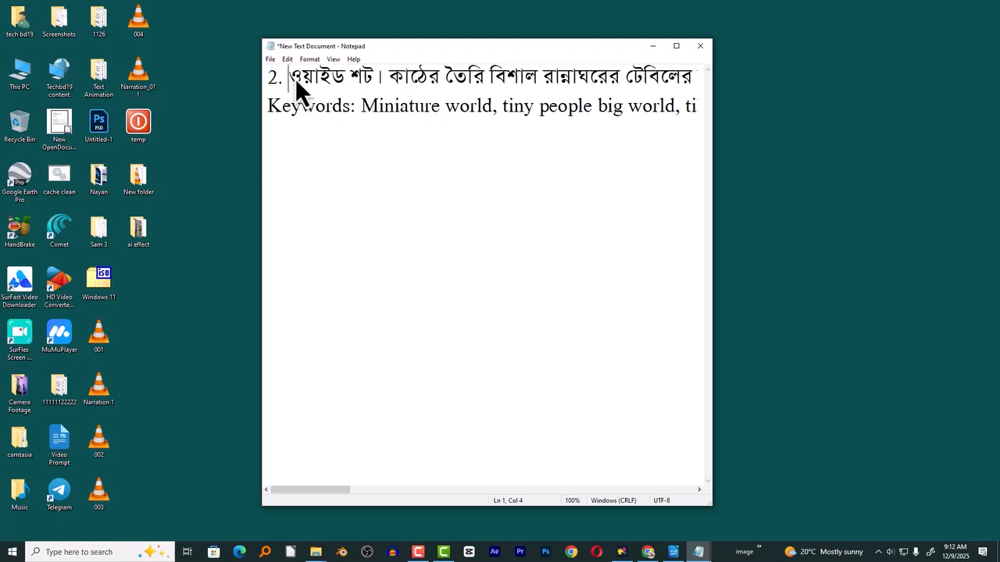
{"action": "left_click_drag", "start_coordinate": [440, 107], "coordinate": [617, 112]}
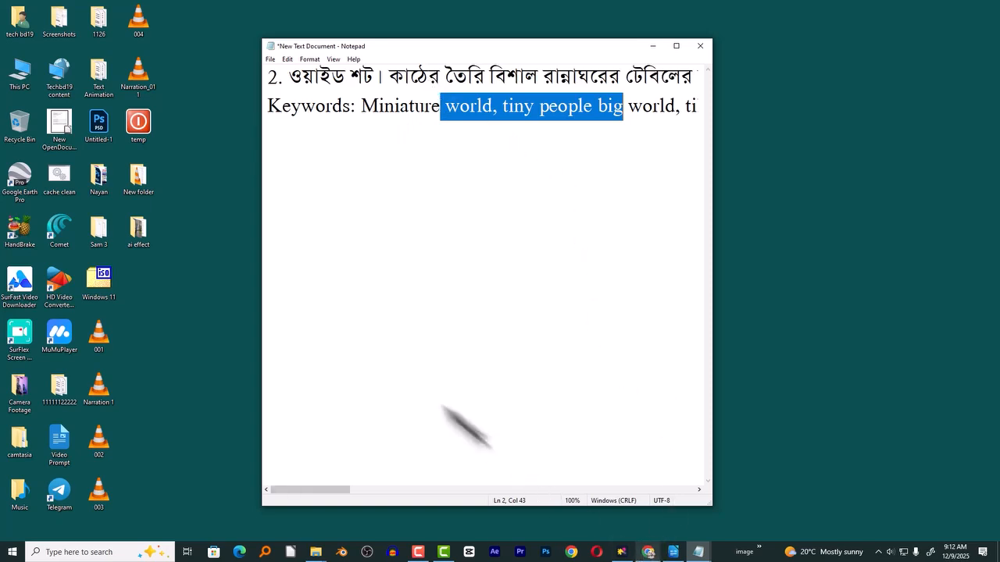
- Copy the Shot 3 prompt with its keywords from Google AI Studio and paste it into Whisk as the new image description
{"action": "key", "text": "alt+Tab"}
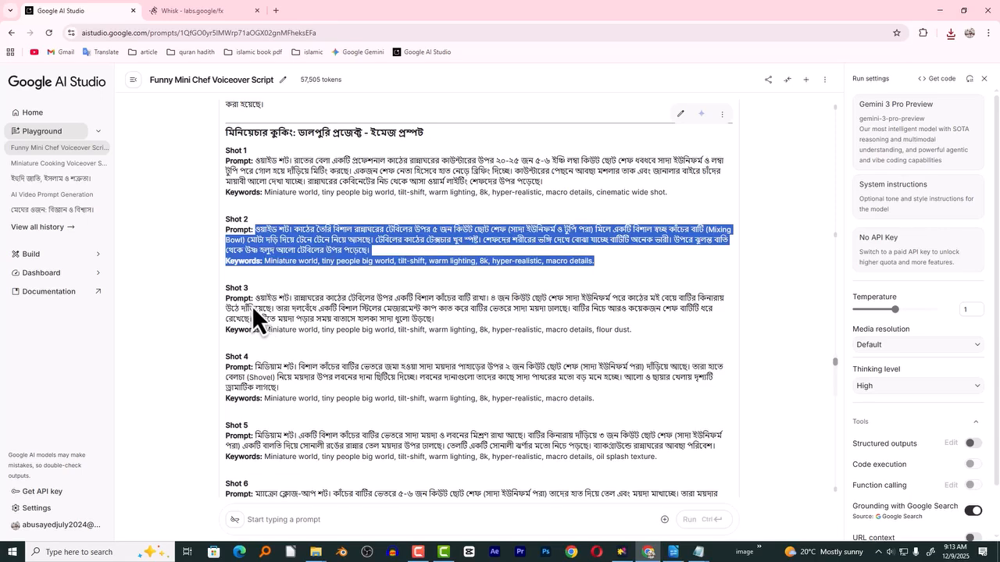
{"action": "left_click_drag", "start_coordinate": [256, 302], "coordinate": [633, 344]}
{"action": "left_click", "coordinate": [403, 302]}
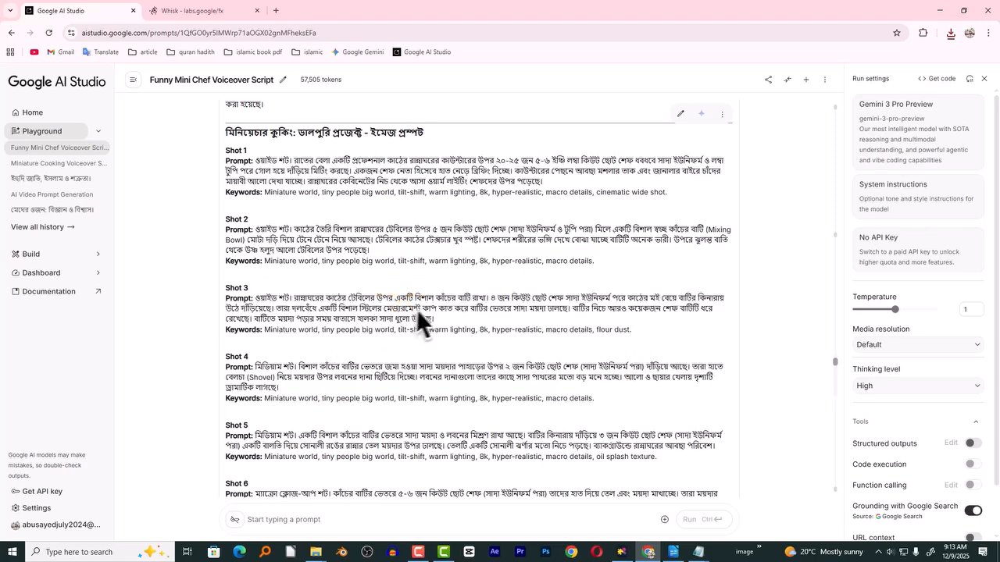
{"action": "double_click", "coordinate": [440, 299]}
{"action": "left_click", "coordinate": [507, 308]}
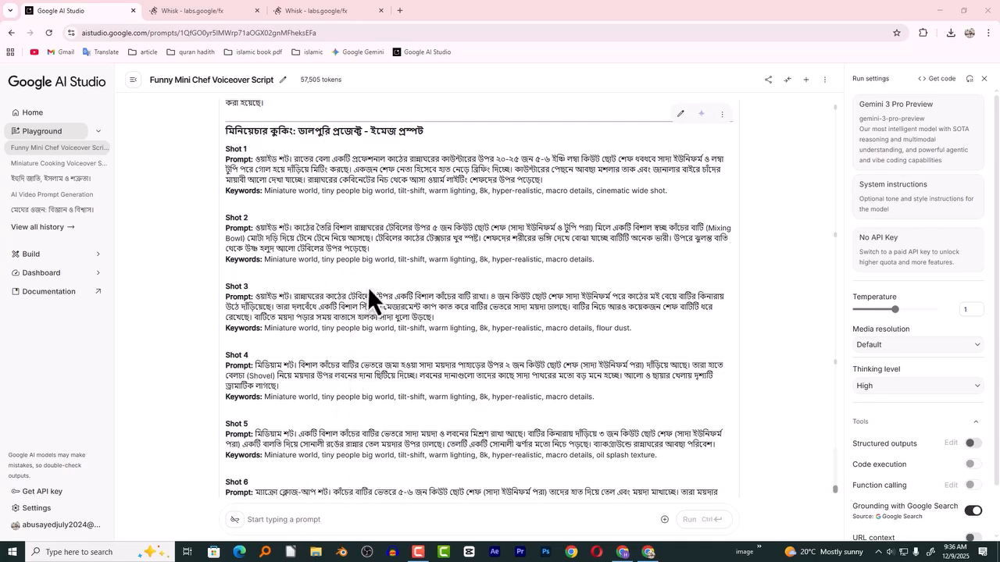
{"action": "left_click_drag", "start_coordinate": [255, 298], "coordinate": [669, 346]}
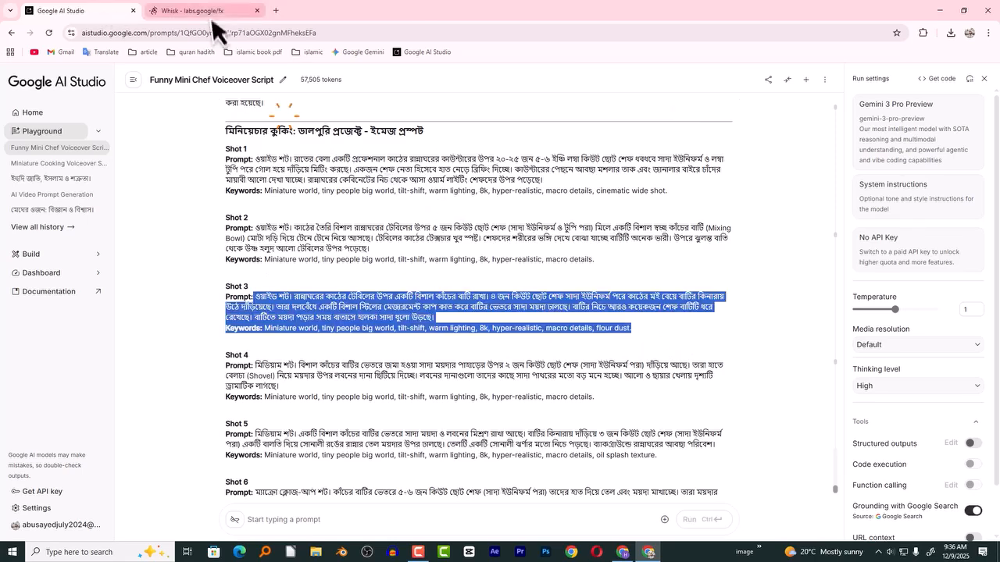
{"action": "left_click", "coordinate": [214, 14]}
{"action": "left_click", "coordinate": [486, 503]}
{"action": "key", "text": "ctrl+v"}
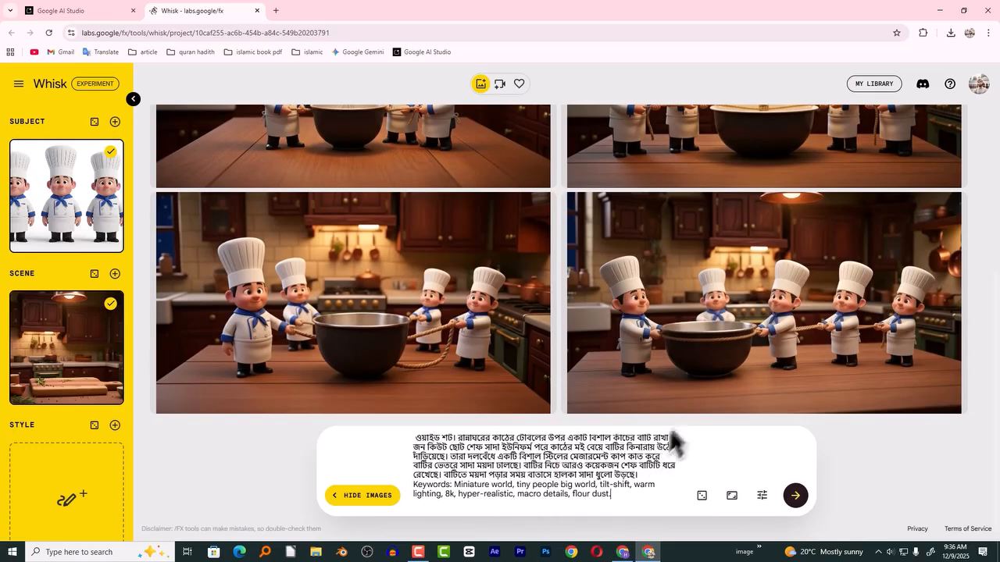
- Change the bowl's "কাঁচের" wording to "কালো" in the Shot 3 prompt and generate the images
{"action": "left_click", "coordinate": [634, 438]}
{"action": "key", "text": "BackSpace"}
{"action": "key", "text": "BackSpace"}
{"action": "key", "text": "BackSpace"}
{"action": "key", "text": "BackSpace"}
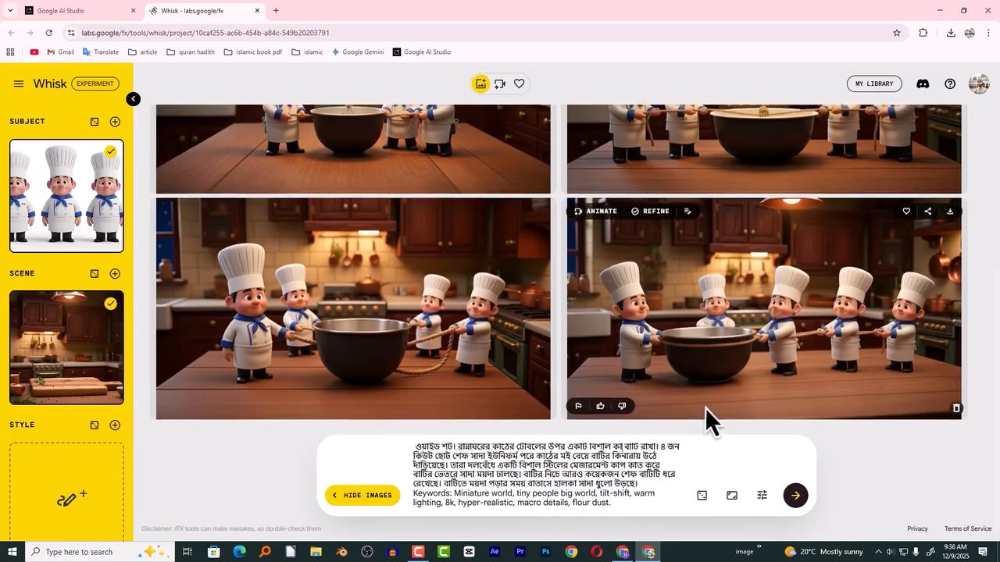
{"action": "type", "text": "লো"}
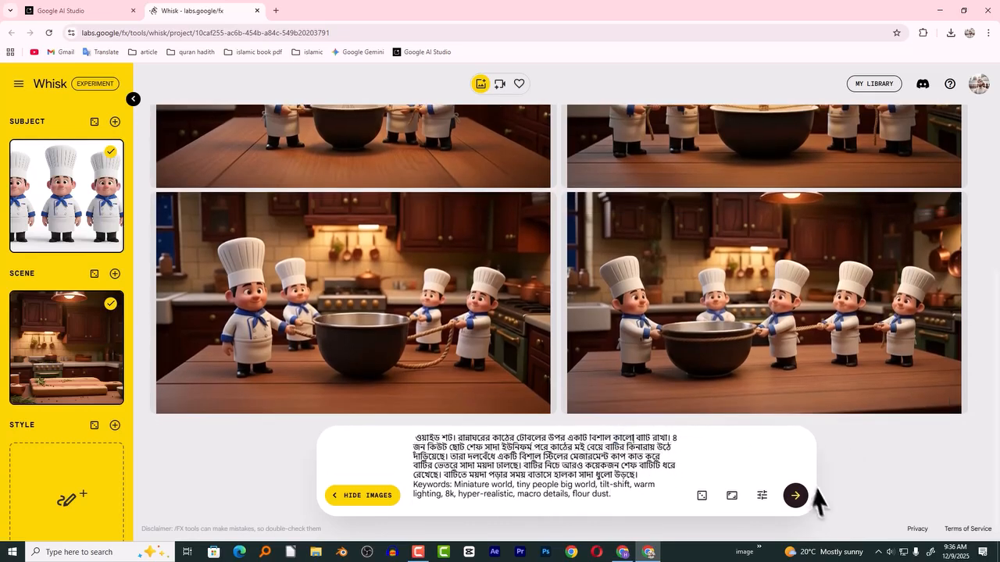
{"action": "left_click", "coordinate": [795, 495]}
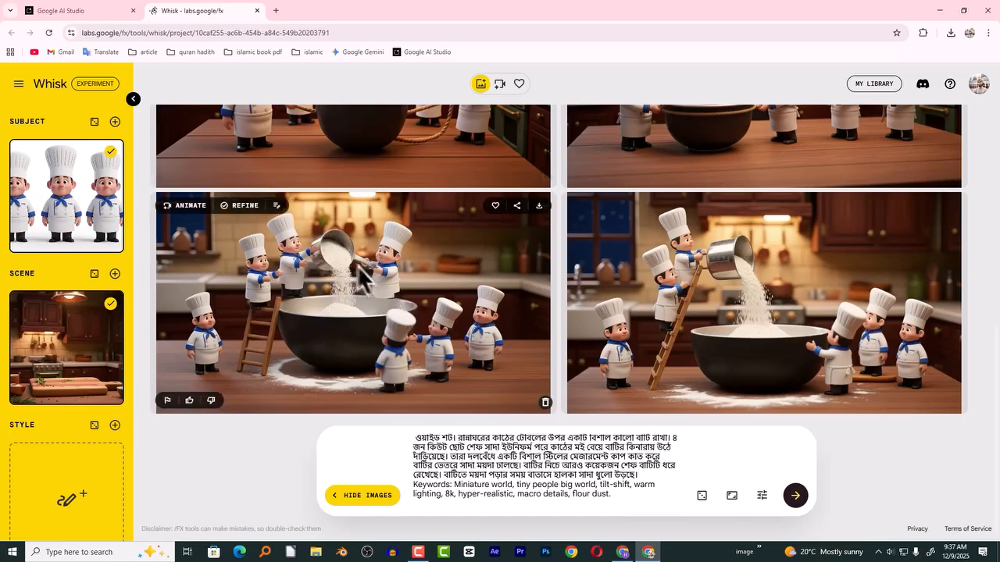
- Download the first of the two new Shot 3 images and look it up in the Downloads folder
{"action": "left_click", "coordinate": [539, 208]}
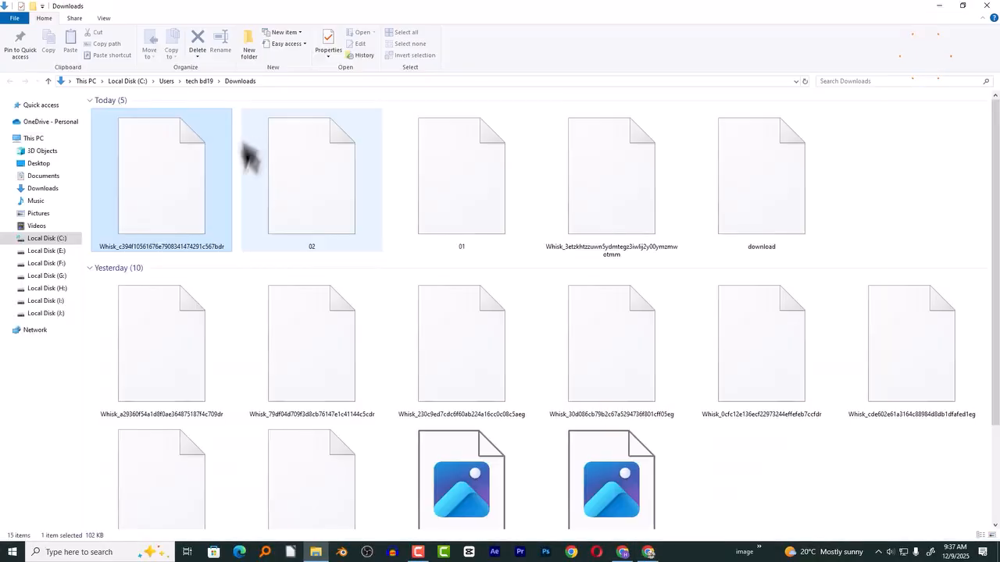
{"action": "key", "text": "alt+Tab"}
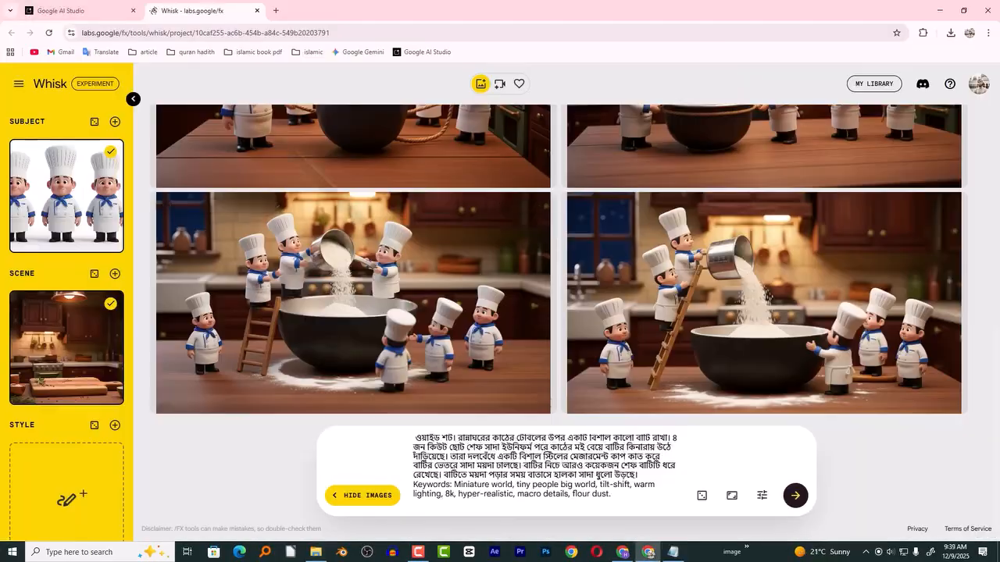
- Copy the Shot 4 prompt with its keywords from Google AI Studio into Whisk and generate the images
{"action": "left_click", "coordinate": [62, 13]}
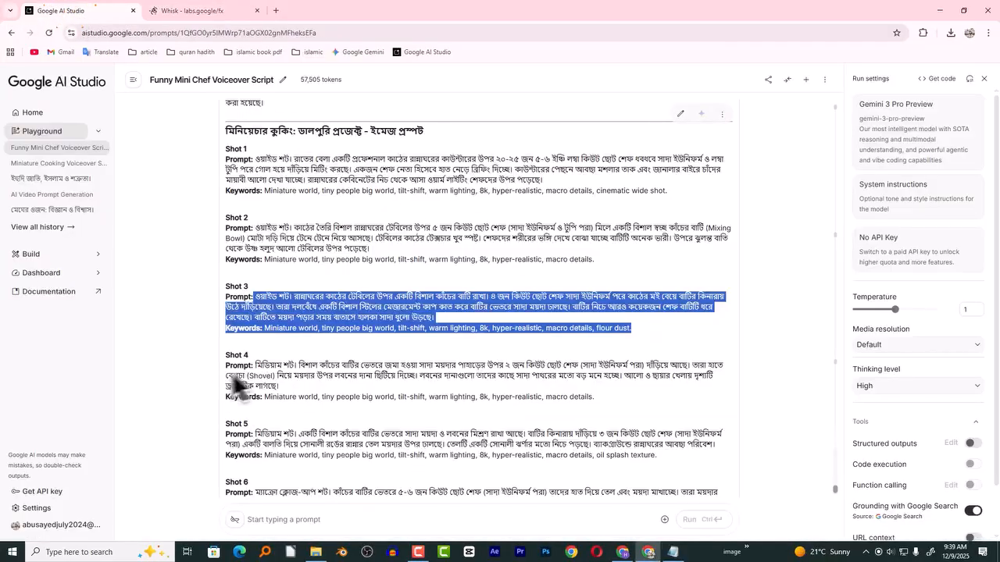
{"action": "left_click_drag", "start_coordinate": [254, 367], "coordinate": [636, 410]}
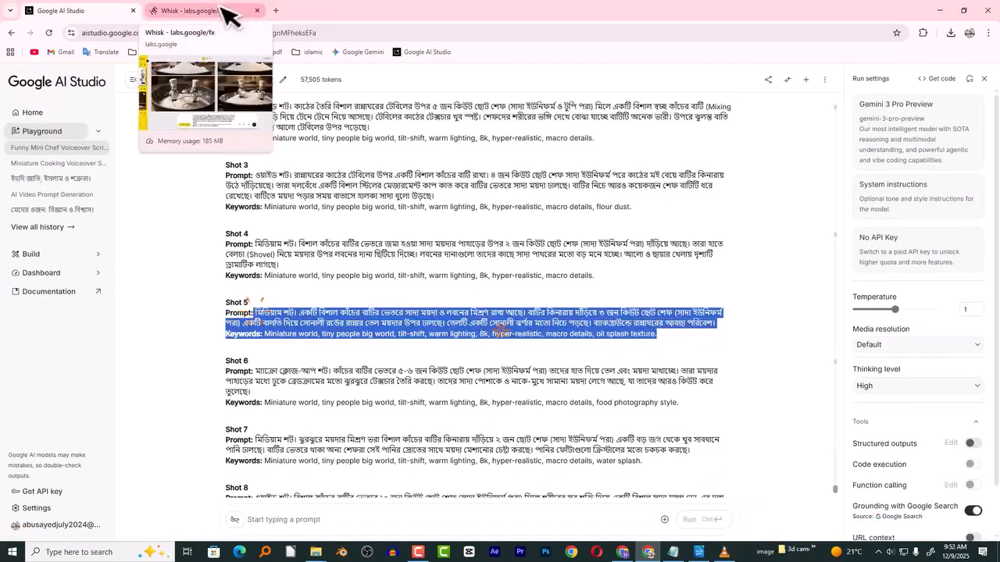
{"action": "left_click", "coordinate": [222, 10]}
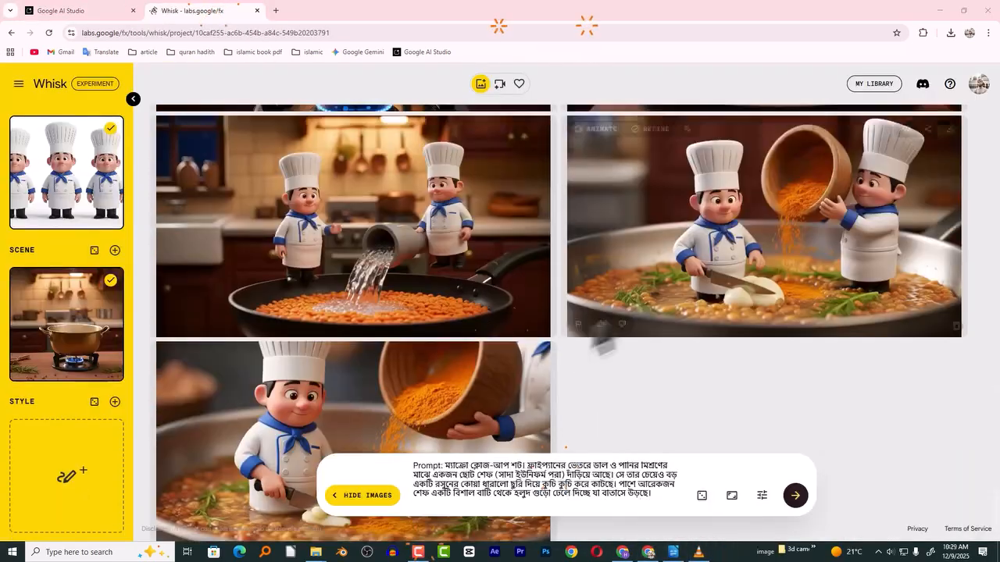
- Compare the pan and surroundings in the turmeric and garlic images with those in the earlier lentil and water-pouring images
{"action": "scroll", "coordinate": [518, 320], "scroll_direction": "down", "scroll_amount": 2}
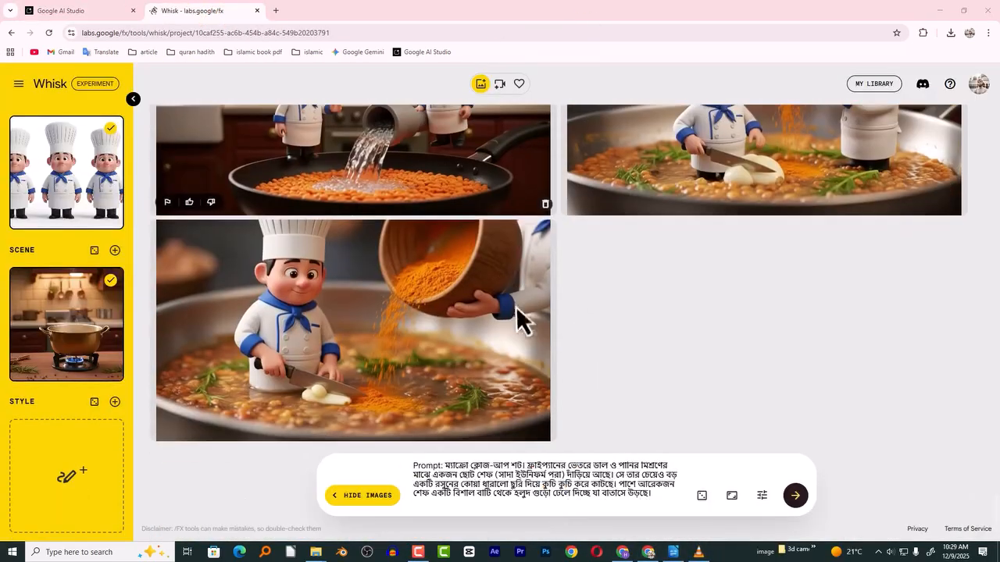
{"action": "scroll", "coordinate": [617, 332], "scroll_direction": "up", "scroll_amount": 2}
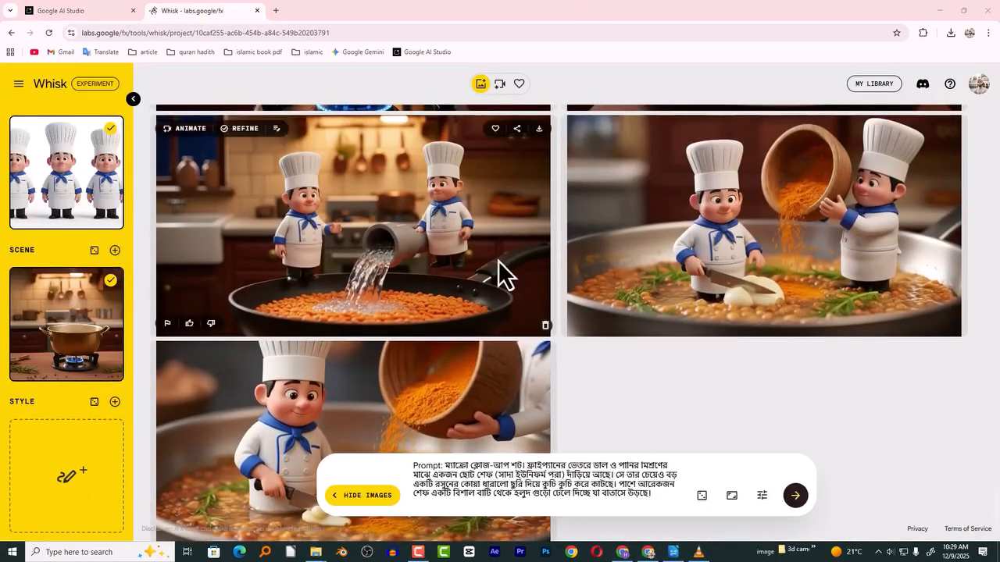
{"action": "scroll", "coordinate": [504, 273], "scroll_direction": "up", "scroll_amount": 3}
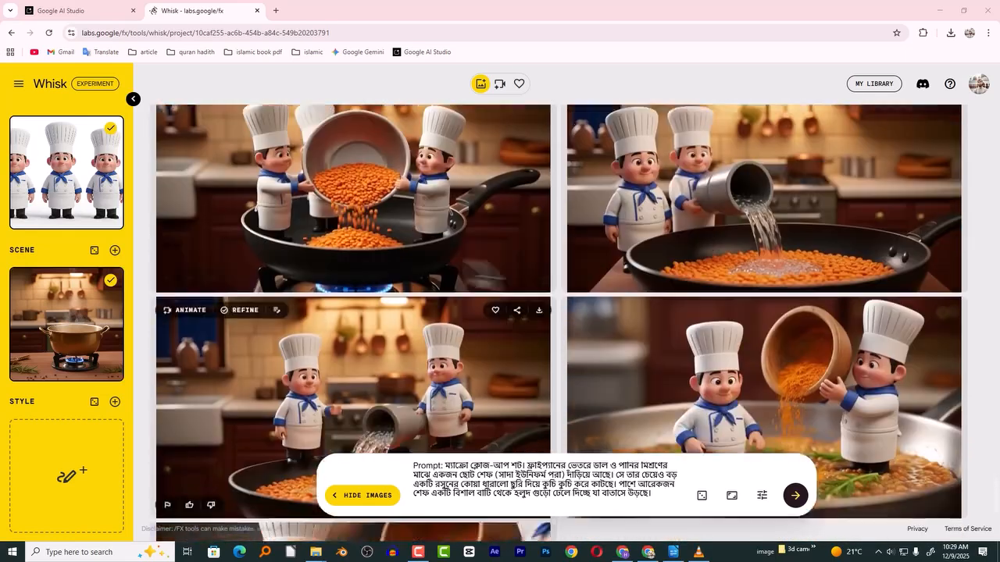
{"action": "scroll", "coordinate": [559, 320], "scroll_direction": "up", "scroll_amount": 1}
{"action": "scroll", "coordinate": [788, 274], "scroll_direction": "down", "scroll_amount": 4}
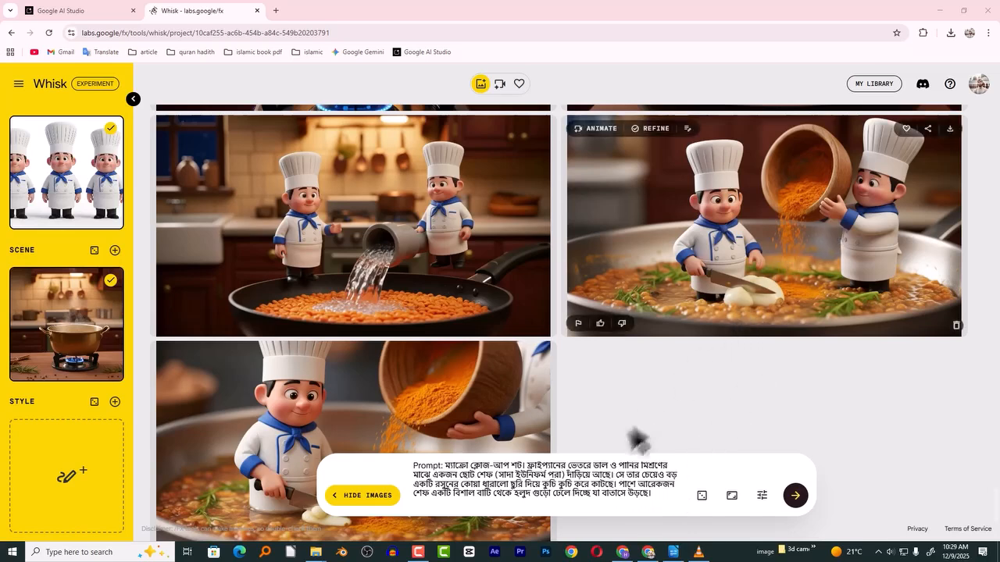
{"action": "scroll", "coordinate": [640, 297], "scroll_direction": "down", "scroll_amount": 2}
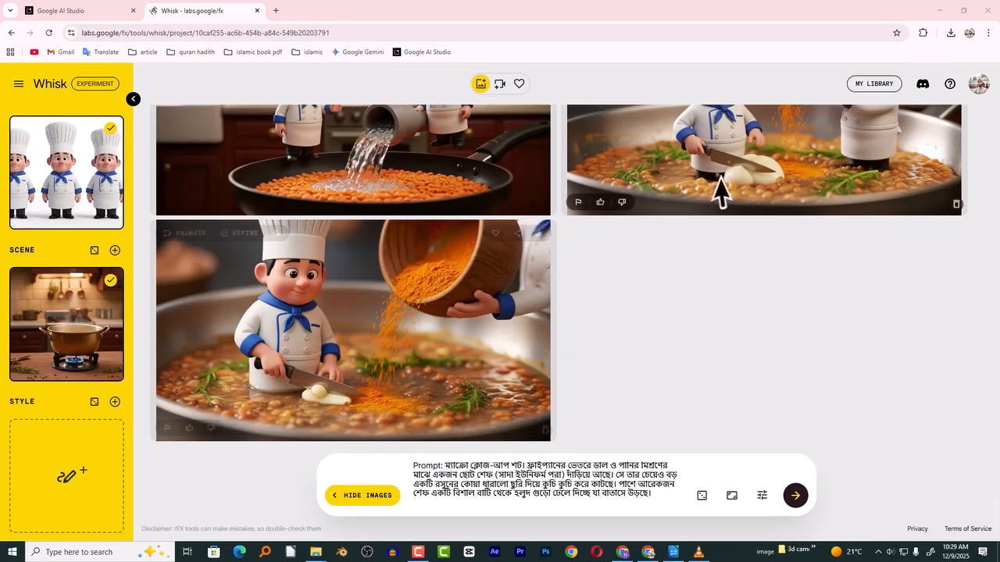
{"action": "scroll", "coordinate": [719, 188], "scroll_direction": "up", "scroll_amount": 2}
{"action": "scroll", "coordinate": [742, 270], "scroll_direction": "down", "scroll_amount": 2}
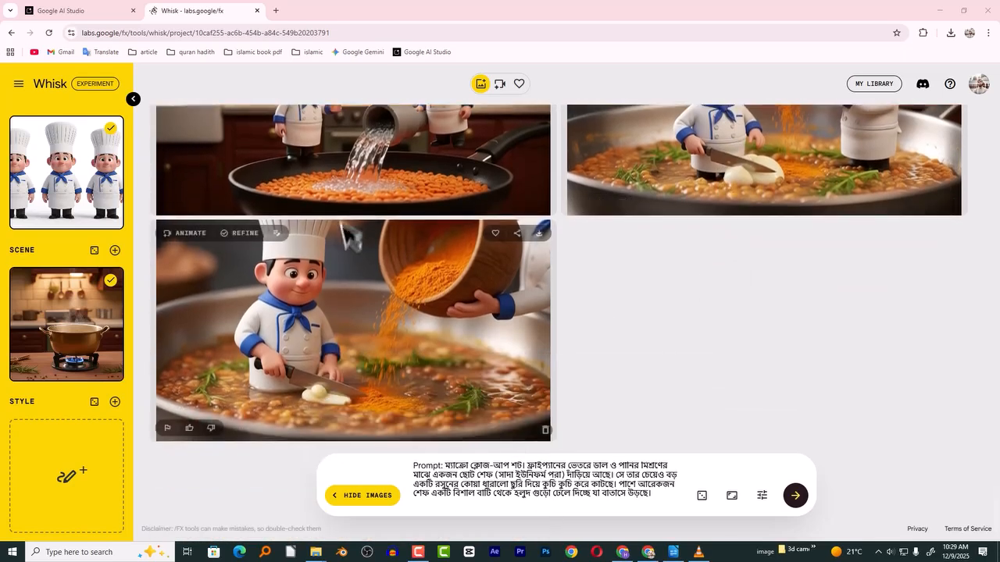
{"action": "scroll", "coordinate": [344, 258], "scroll_direction": "up", "scroll_amount": 2}
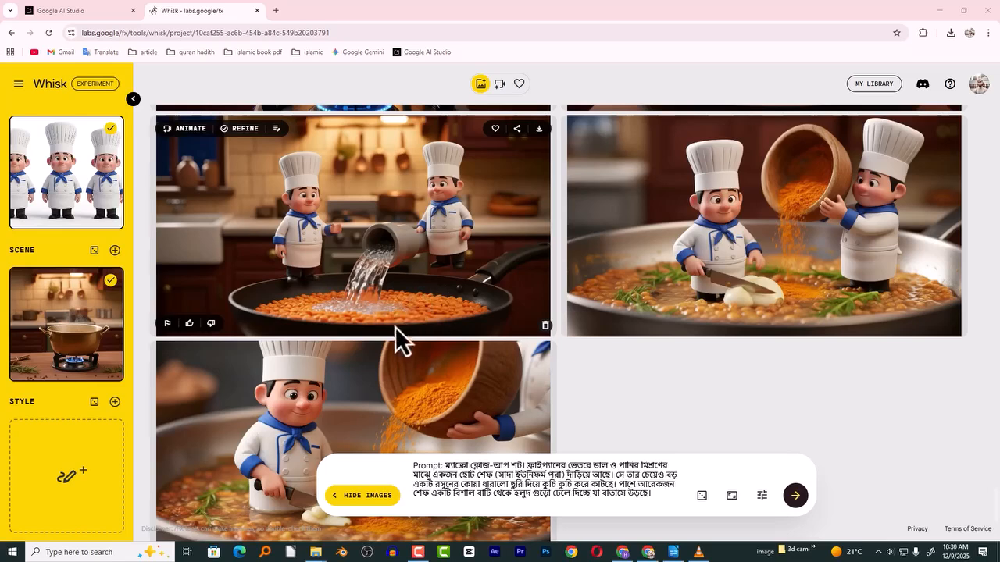
{"action": "scroll", "coordinate": [395, 326], "scroll_direction": "down", "scroll_amount": 2}
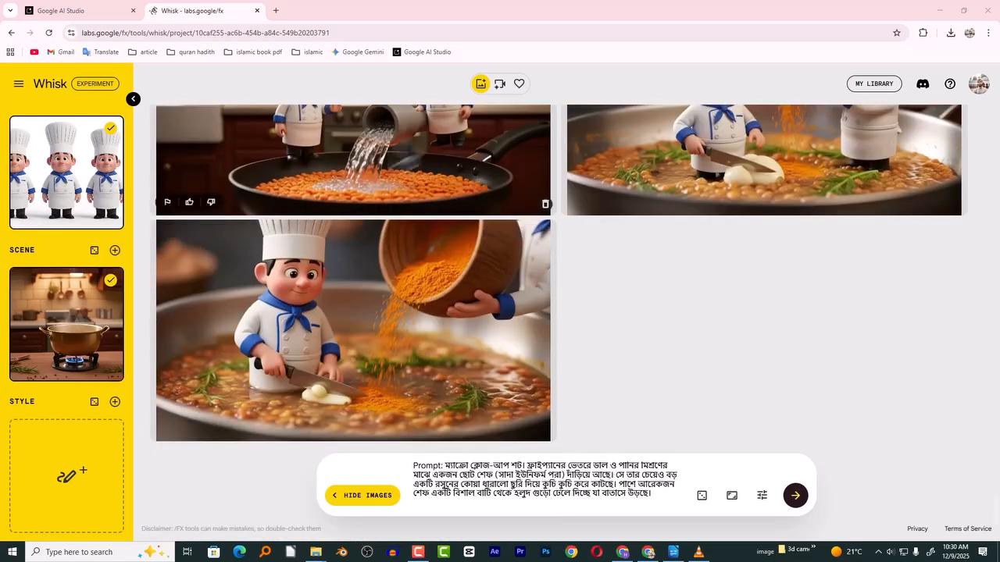
- Use the image of two chefs pouring water over the lentils as the only active scene reference and generate the turmeric shot again
{"action": "scroll", "coordinate": [346, 216], "scroll_direction": "up", "scroll_amount": 2}
{"action": "left_click_drag", "start_coordinate": [346, 216], "coordinate": [61, 280]}
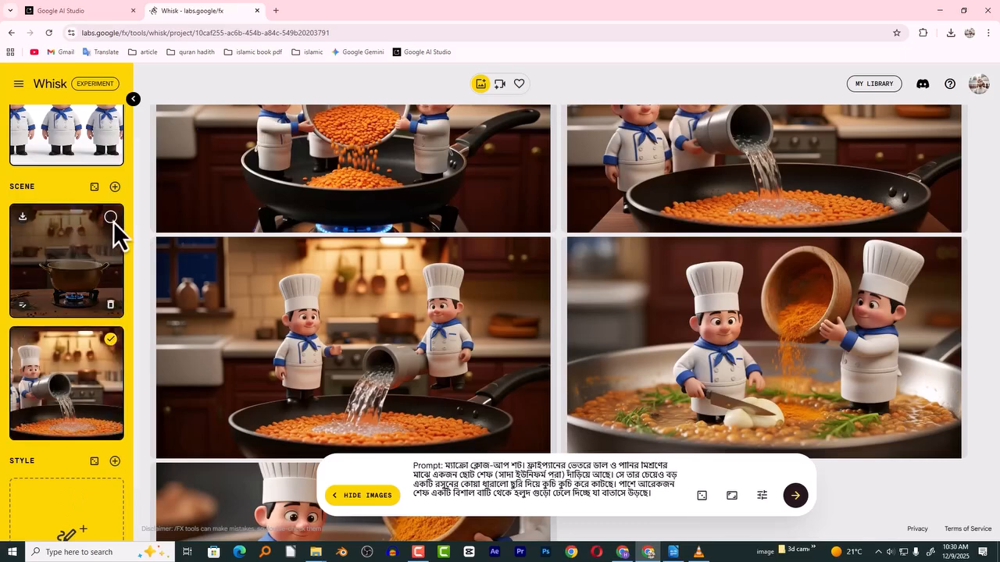
{"action": "scroll", "coordinate": [148, 262], "scroll_direction": "down", "scroll_amount": 3}
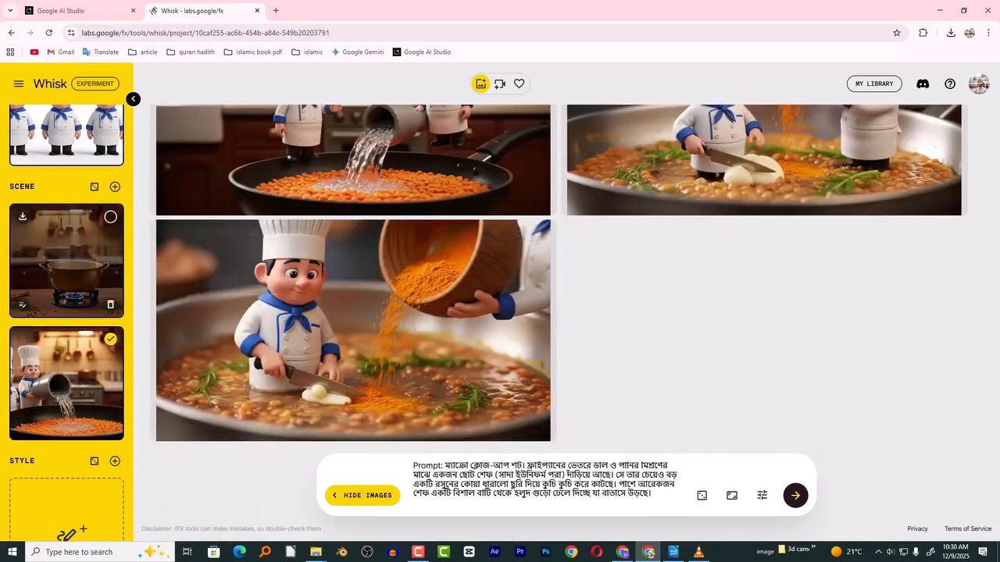
{"action": "left_click", "coordinate": [796, 504]}
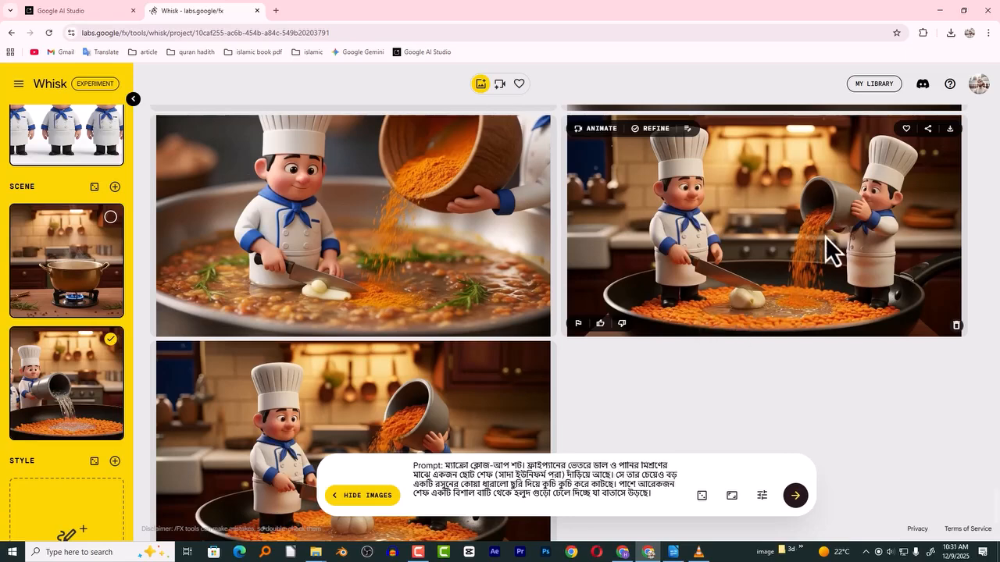
{"action": "scroll", "coordinate": [559, 312], "scroll_direction": "down", "scroll_amount": 2}
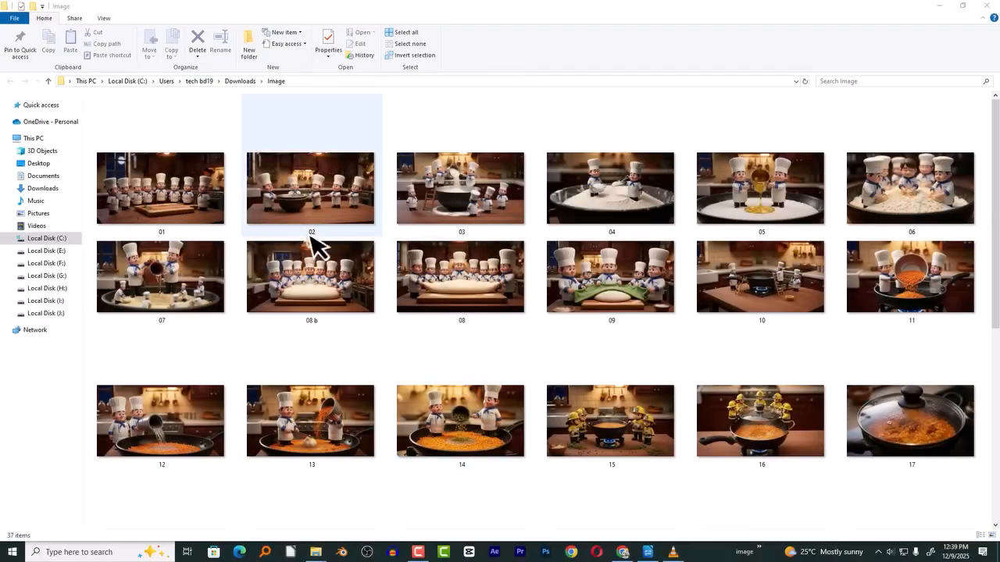
- Review the saved shot images in the Image folder and compare the original AI Studio prompts with the Writer document's edited prompts through Shot 38
{"action": "left_click_drag", "start_coordinate": [996, 221], "coordinate": [997, 388]}
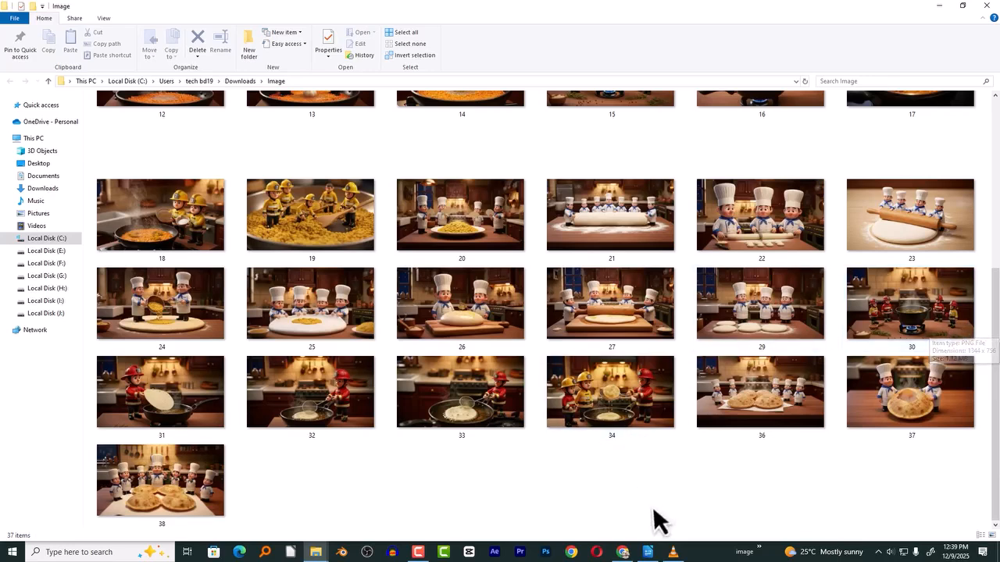
{"action": "left_click", "coordinate": [622, 553]}
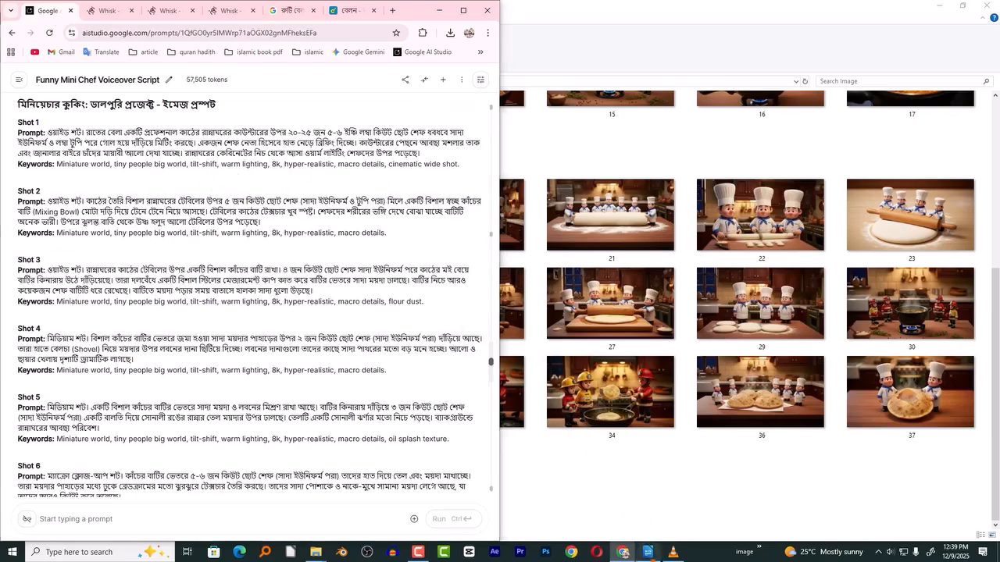
{"action": "left_click", "coordinate": [647, 552]}
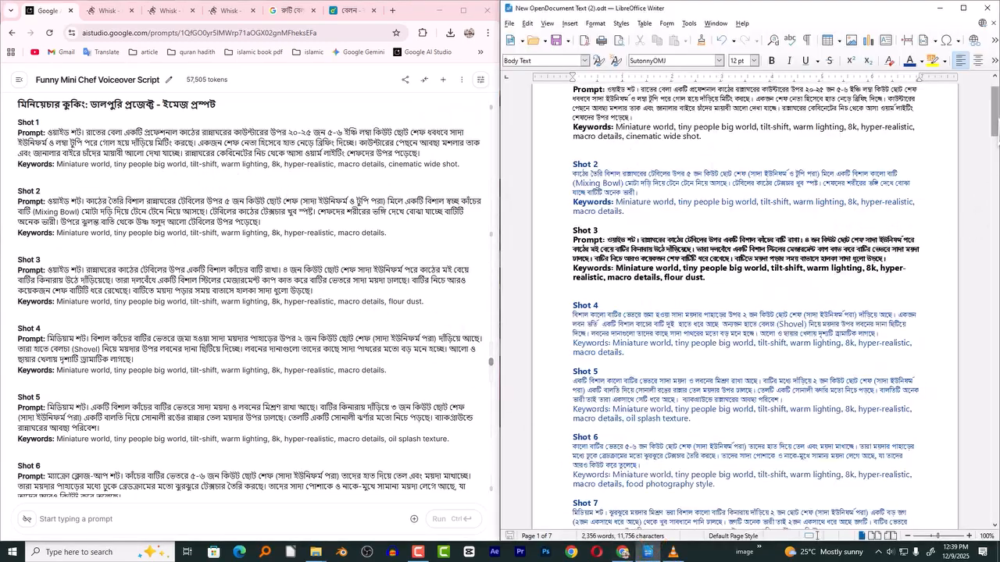
{"action": "left_click_drag", "start_coordinate": [995, 119], "coordinate": [995, 445]}
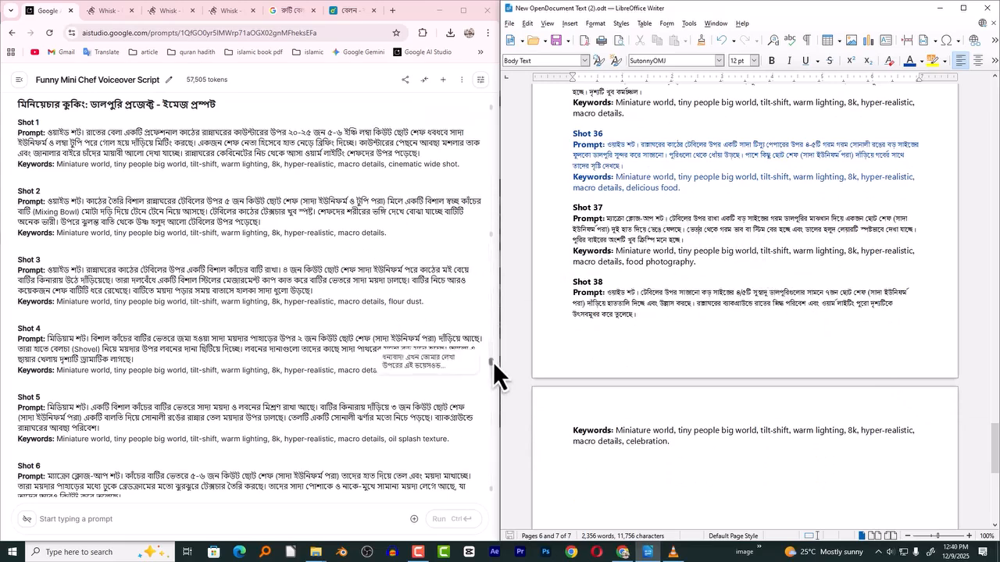
{"action": "left_click_drag", "start_coordinate": [489, 351], "coordinate": [485, 481]}
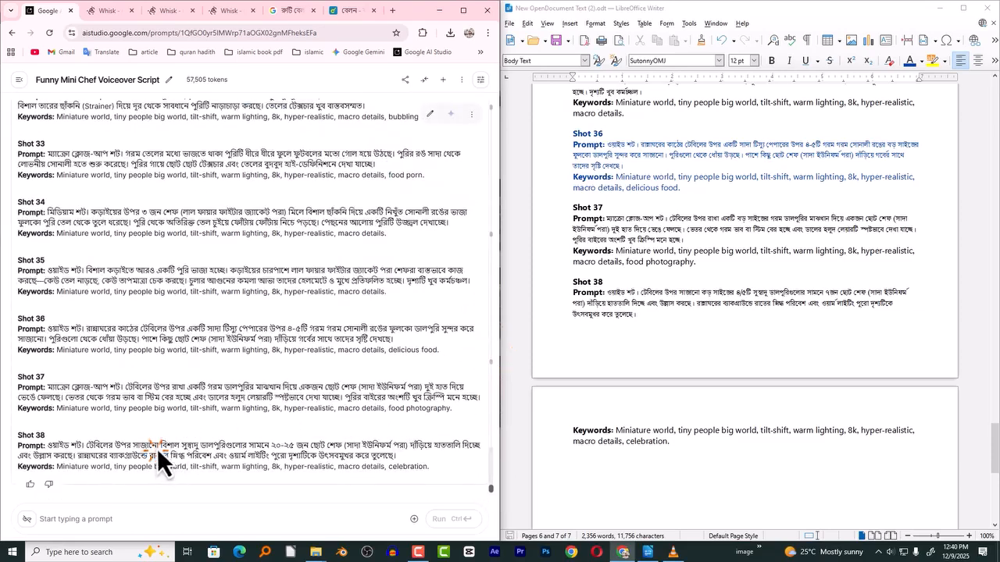
{"action": "left_click", "coordinate": [703, 237]}
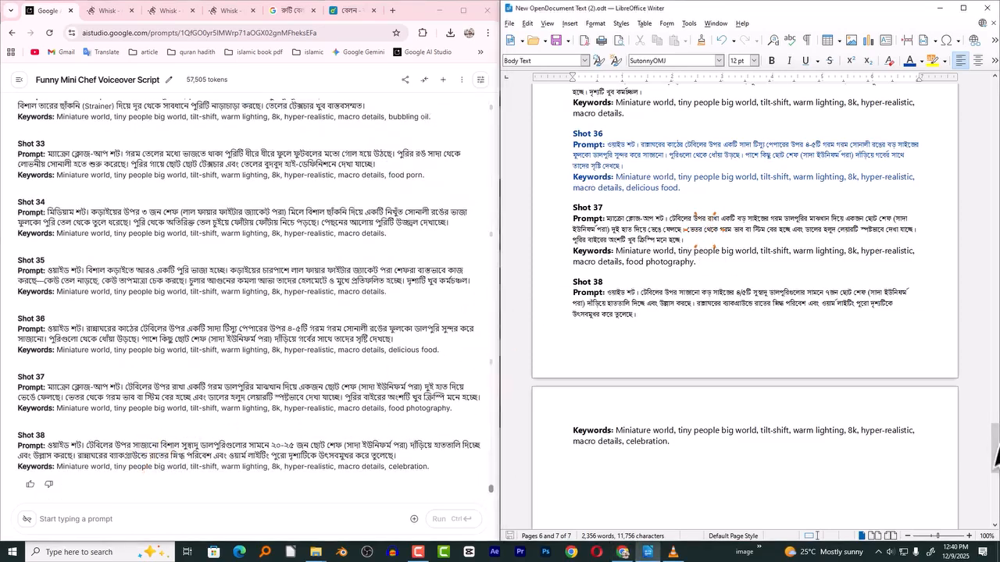
{"action": "left_click_drag", "start_coordinate": [995, 453], "coordinate": [996, 422]}
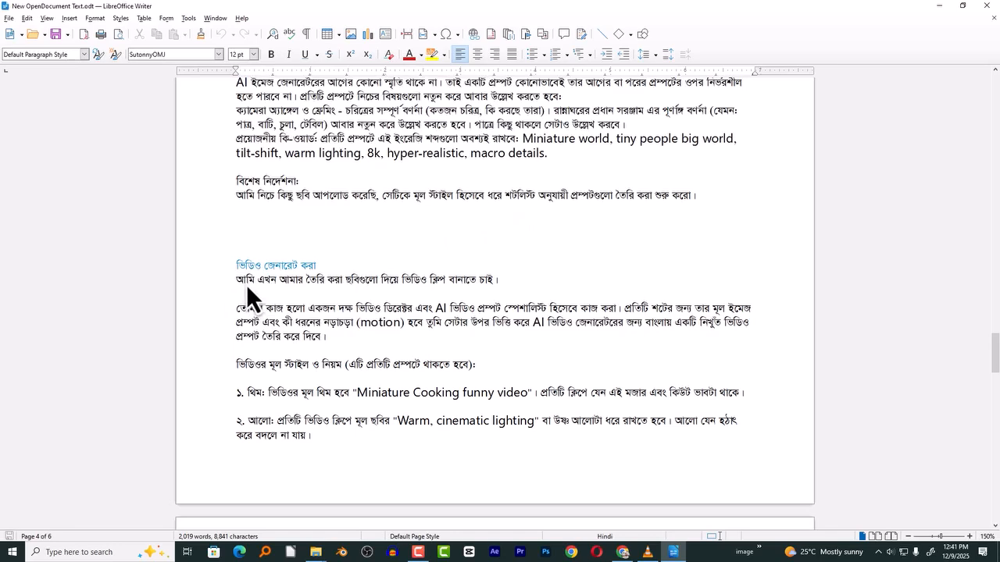
- Read the "ভিডিও জেনারেট করা" instructions in New OpenDocument Text.odt, including the theme, lighting and camera movement rules
{"action": "scroll", "coordinate": [247, 285], "scroll_direction": "down", "scroll_amount": 3}
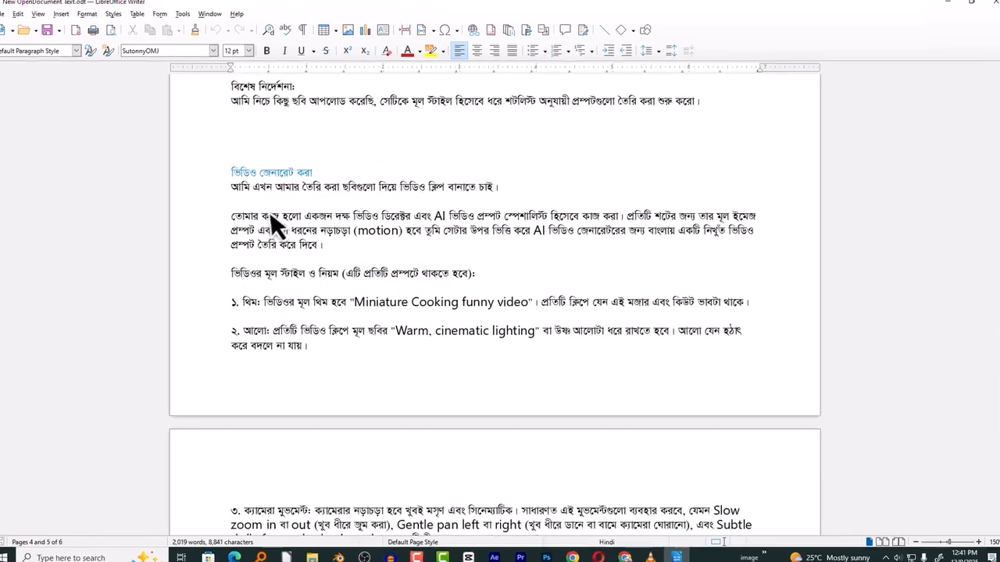
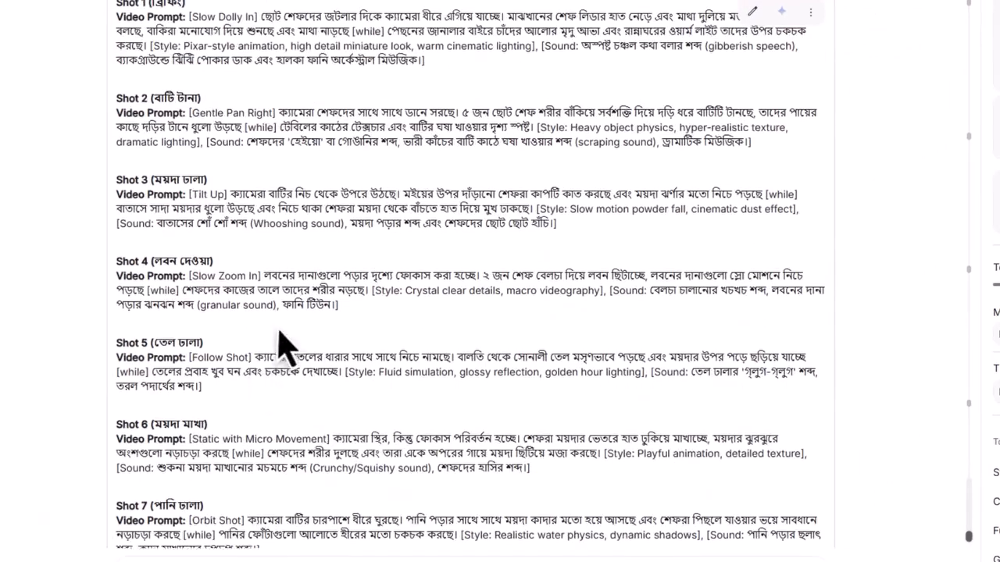
- Examine the camera movement, action, style and sound parts of Shot 1's video prompt in AI Studio
{"action": "scroll", "coordinate": [284, 351], "scroll_direction": "down", "scroll_amount": 5}
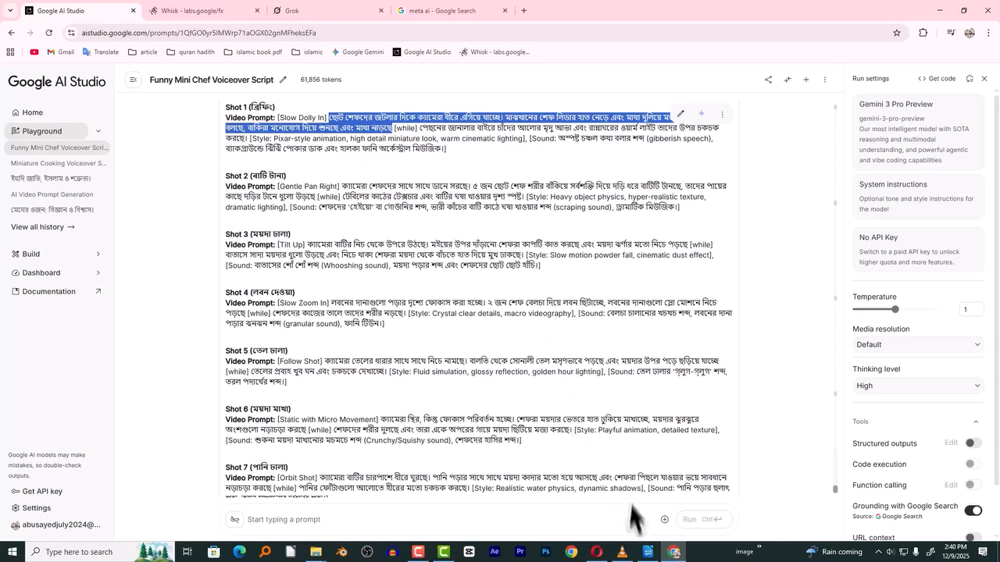
{"action": "left_click", "coordinate": [647, 552]}
{"action": "left_click", "coordinate": [674, 552]}
{"action": "left_click", "coordinate": [449, 164]}
{"action": "scroll", "coordinate": [391, 168], "scroll_direction": "up", "scroll_amount": 2}
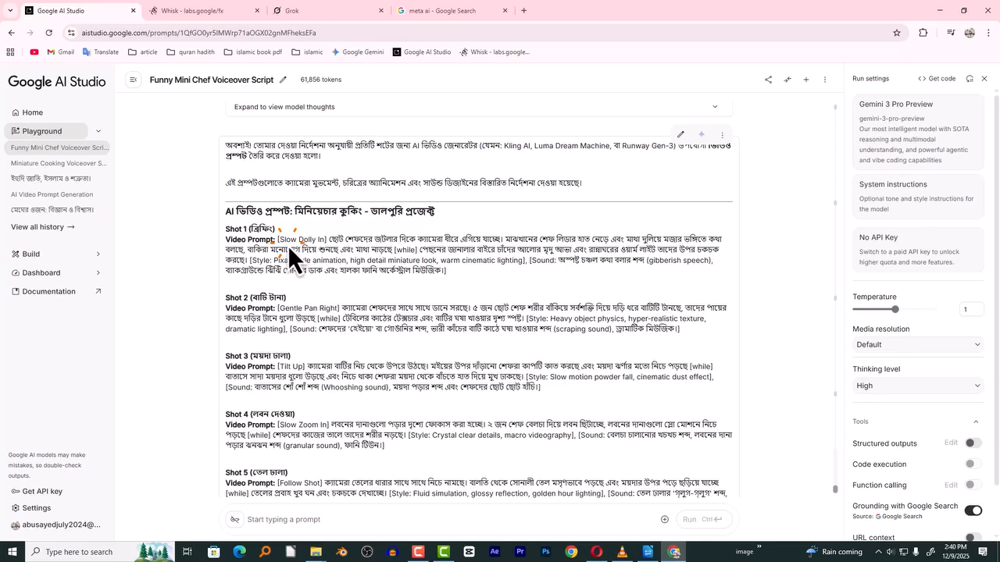
{"action": "left_click_drag", "start_coordinate": [281, 243], "coordinate": [319, 243]}
{"action": "left_click_drag", "start_coordinate": [250, 260], "coordinate": [479, 286]}
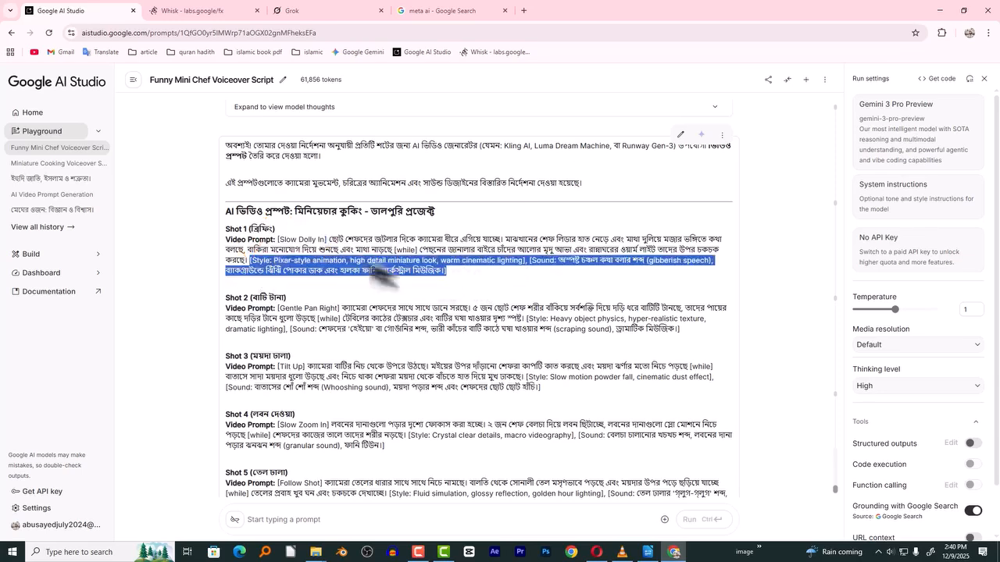
{"action": "key", "text": "alt+Tab"}
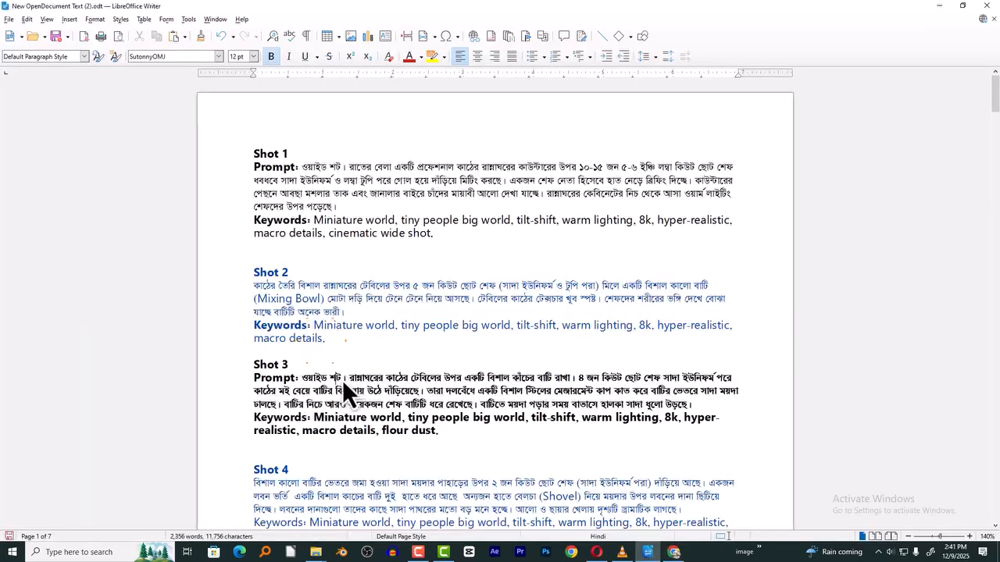
- Remove "ওয়াইড শট।" from the Shot 1 and Shot 3 prompts in Writer and start Shot 1's prompt with "[Slow Dolly In]" from AI Studio
{"action": "left_click_drag", "start_coordinate": [346, 380], "coordinate": [301, 377]}
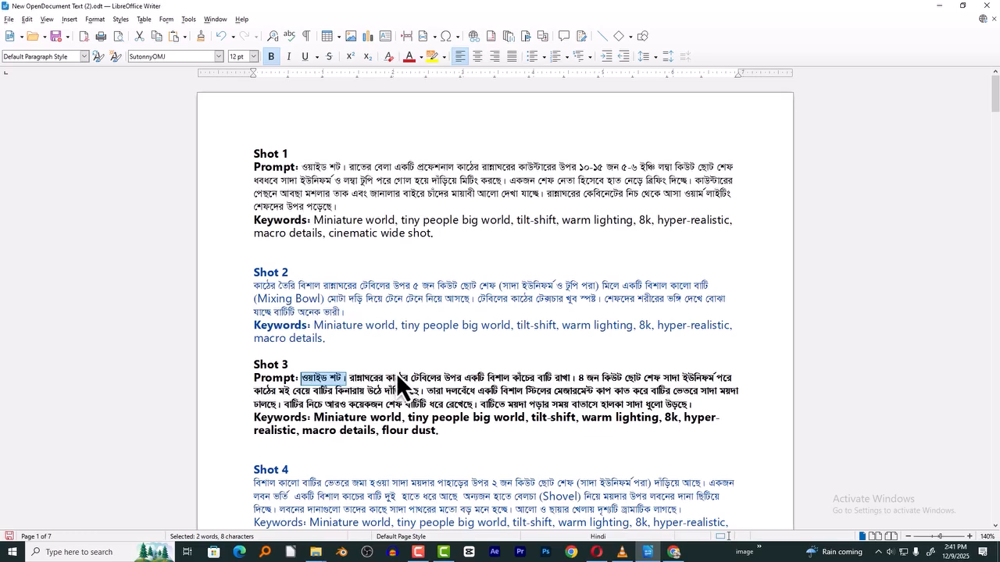
{"action": "key", "text": "alt+Tab"}
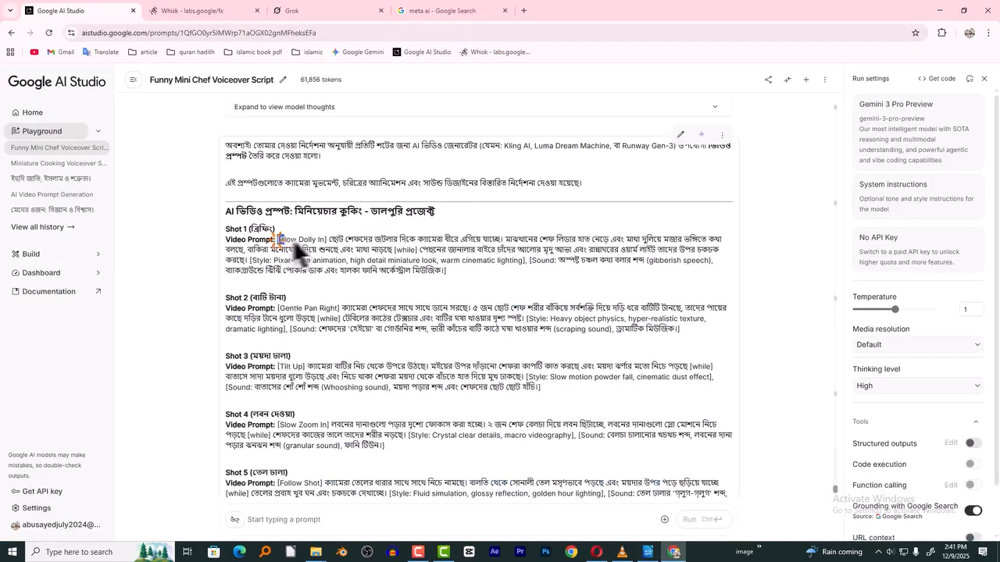
{"action": "key", "text": "alt+Tab"}
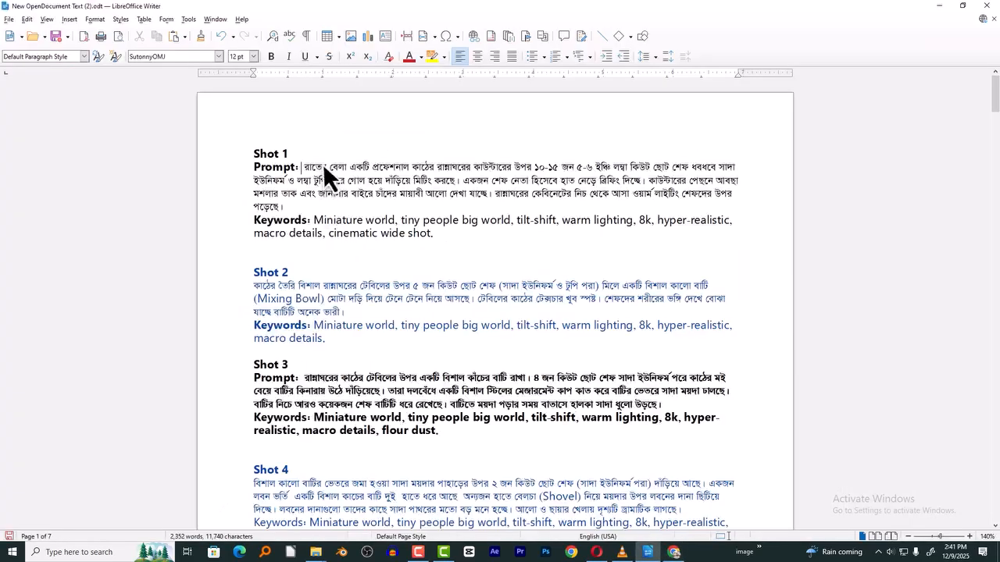
{"action": "left_click", "coordinate": [306, 169]}
{"action": "type", "text": "[Slow Dolly In]"}
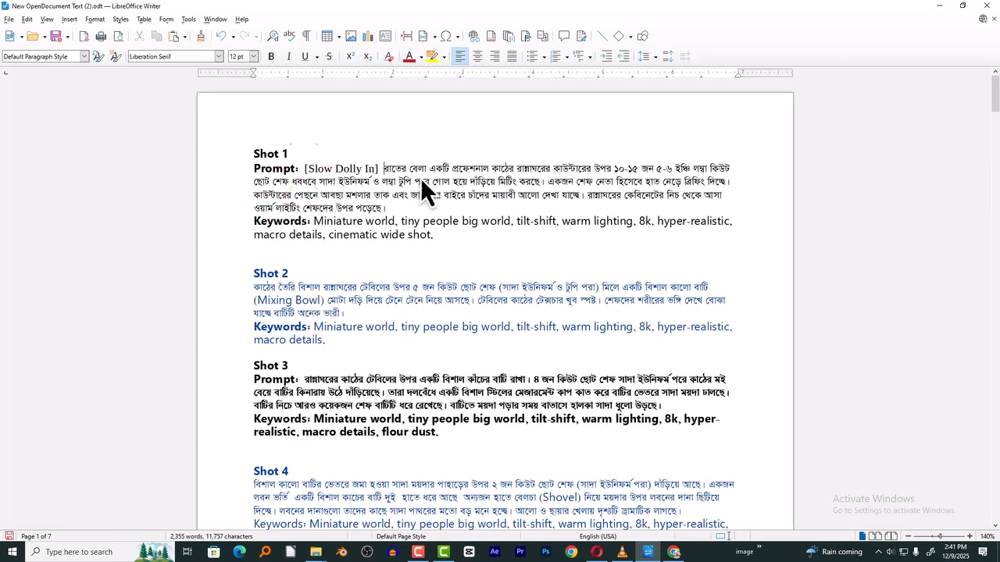
- Replace Shot 1's Keywords paragraph in Writer with the Style and Sound text of Shot 1's video prompt from AI Studio
{"action": "key", "text": "alt+Tab"}
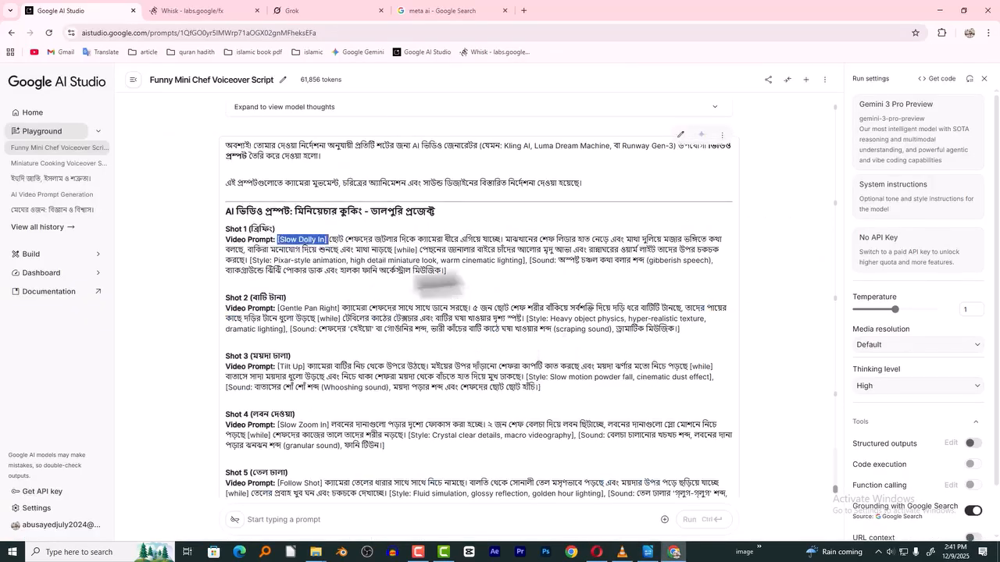
{"action": "left_click_drag", "start_coordinate": [248, 261], "coordinate": [461, 275]}
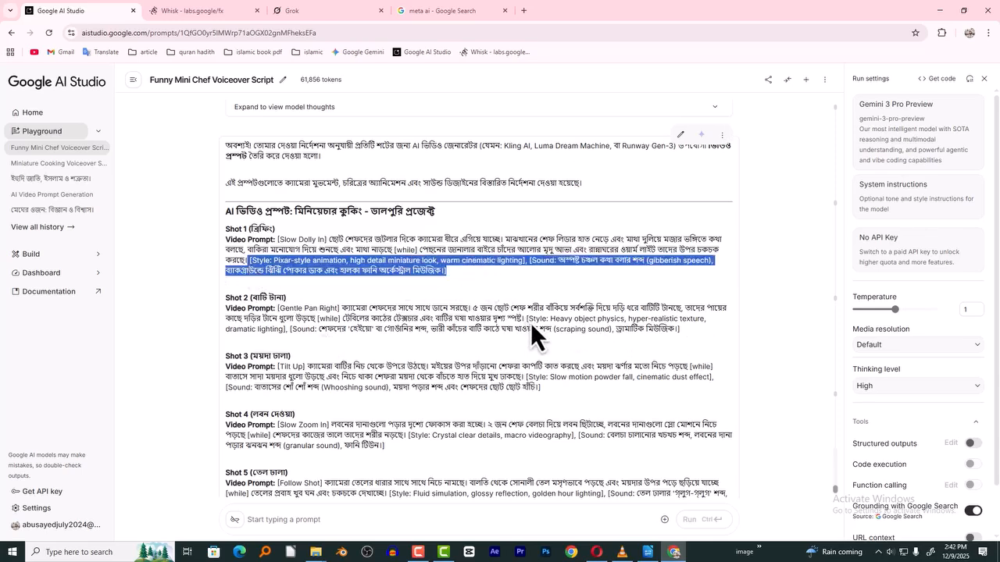
{"action": "right_click", "coordinate": [328, 267]}
{"action": "left_click", "coordinate": [354, 280]}
{"action": "key", "text": "alt+Tab"}
{"action": "left_click", "coordinate": [249, 225]}
{"action": "left_click_drag", "start_coordinate": [256, 225], "coordinate": [433, 235]}
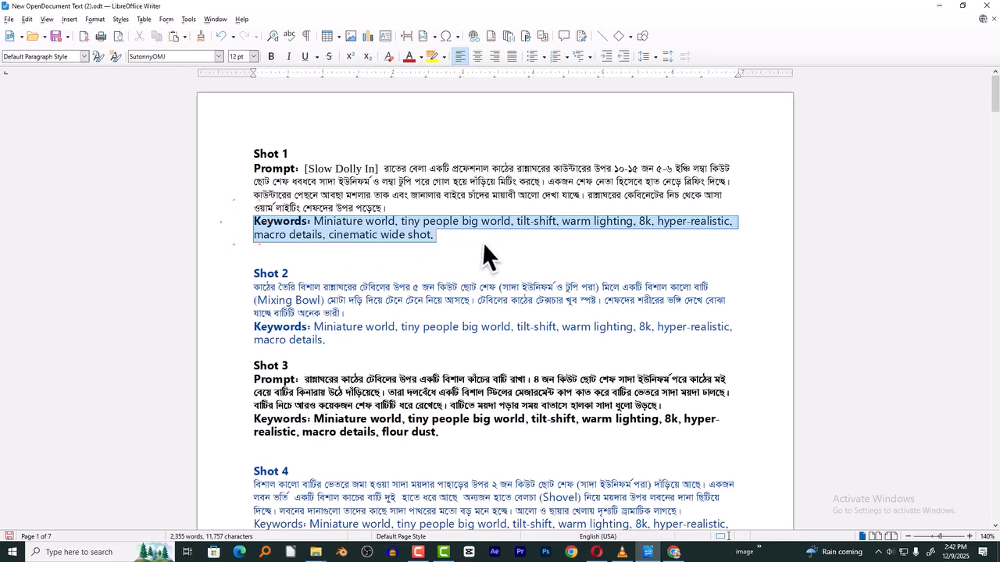
{"action": "key", "text": "BackSpace"}
{"action": "key", "text": "ctrl+v"}
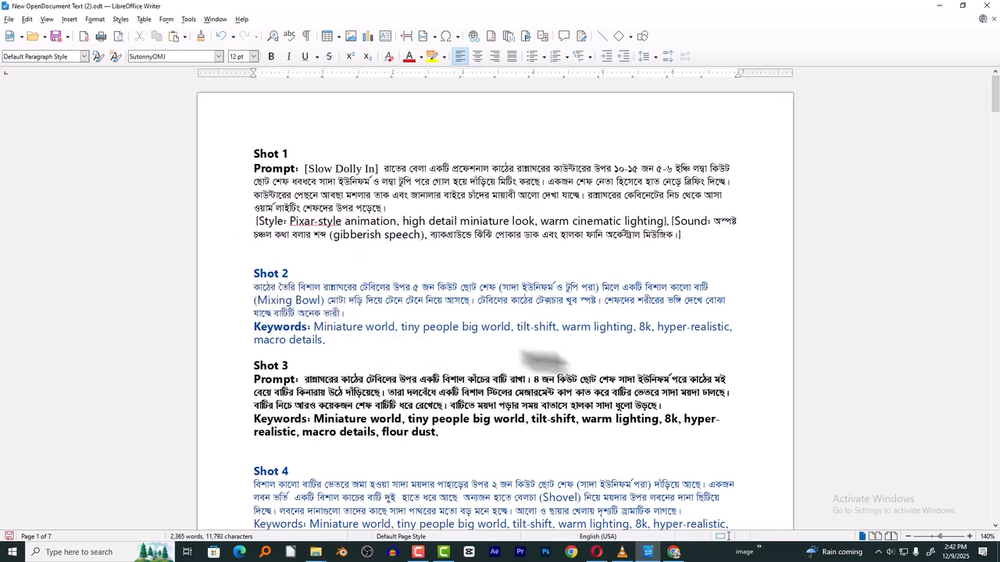
- Copy "[Gentle Pan Right]" from AI Studio's Shot 2 video prompt to the start of the Shot 2 prompt in Writer
{"action": "key", "text": "alt+Tab"}
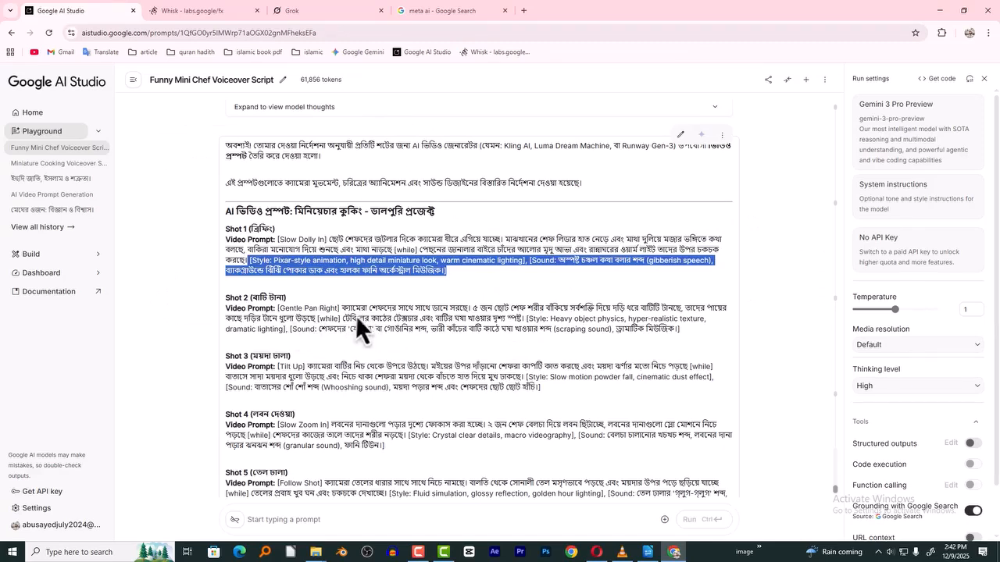
{"action": "left_click_drag", "start_coordinate": [341, 309], "coordinate": [273, 311]}
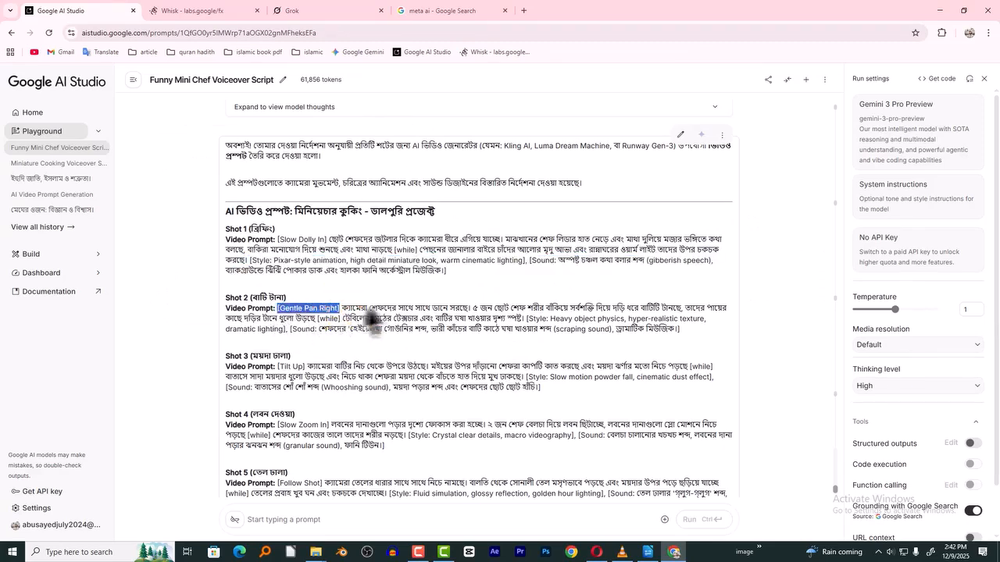
{"action": "key", "text": "alt+Tab"}
{"action": "key", "text": "ctrl+v"}
- Replace Shot 2's Keywords paragraph in Writer with the Style and Sound text of Shot 2's video prompt from AI Studio
{"action": "key", "text": "alt+Tab"}
{"action": "left_click", "coordinate": [363, 341]}
{"action": "left_click_drag", "start_coordinate": [525, 318], "coordinate": [685, 331]}
{"action": "key", "text": "ctrl+c"}
{"action": "key", "text": "alt+Tab"}
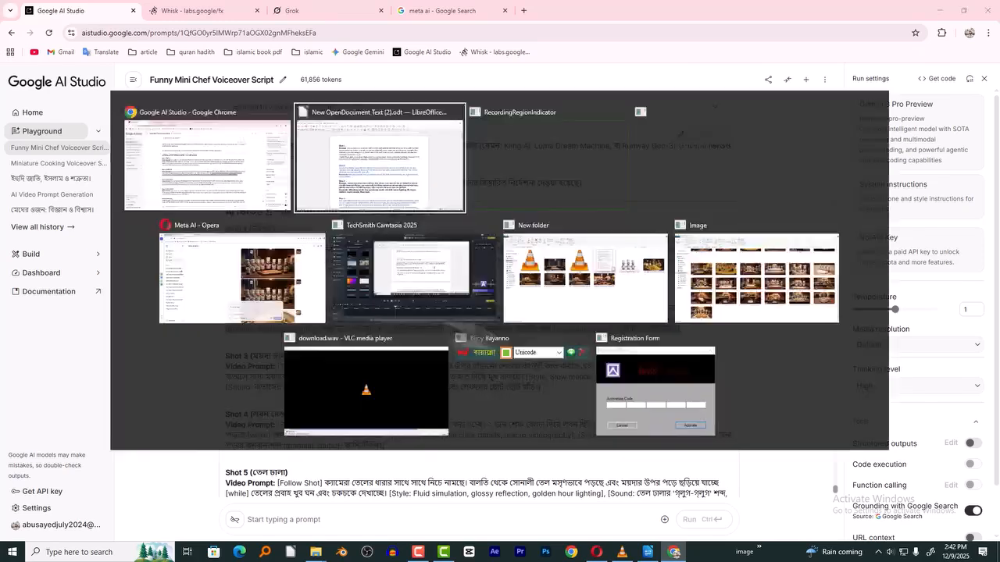
{"action": "left_click_drag", "start_coordinate": [238, 328], "coordinate": [341, 354]}
{"action": "key", "text": "ctrl+v"}
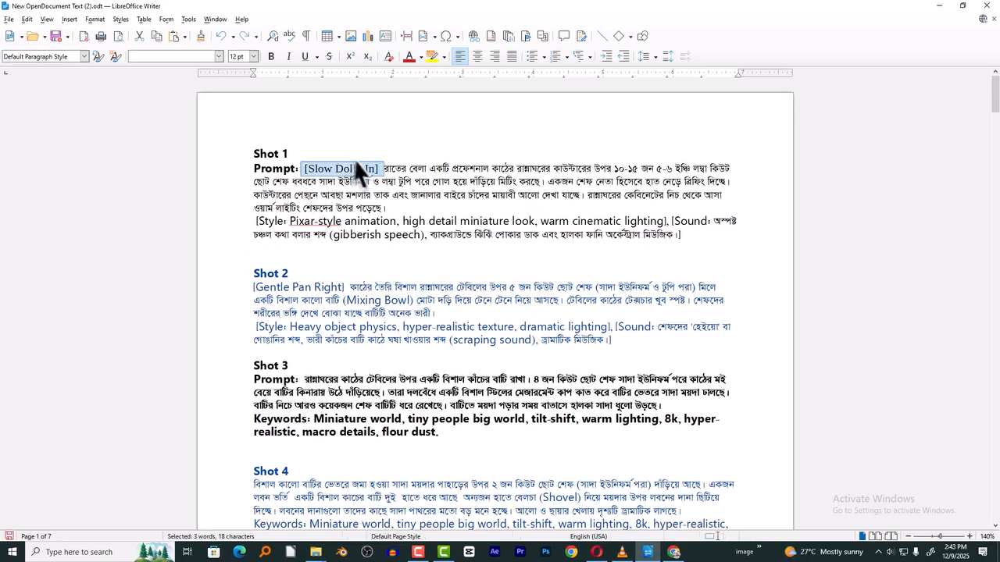
- Copy the complete Shot 1 prompt in Writer, from "[Slow Dolly In]" through its Sound text
{"action": "left_click", "coordinate": [385, 161]}
{"action": "left_click_drag", "start_coordinate": [305, 170], "coordinate": [725, 236]}
{"action": "right_click", "coordinate": [676, 212]}
{"action": "left_click", "coordinate": [701, 232]}
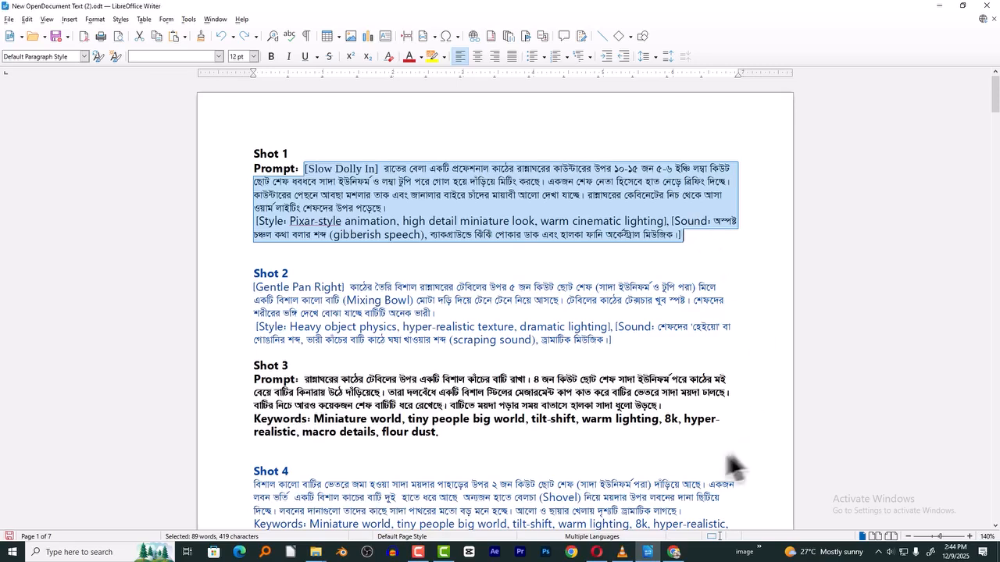
- Open Meta AI's Create page from the Chrome search results and upload image 01 from the Image folder
{"action": "left_click", "coordinate": [599, 555]}
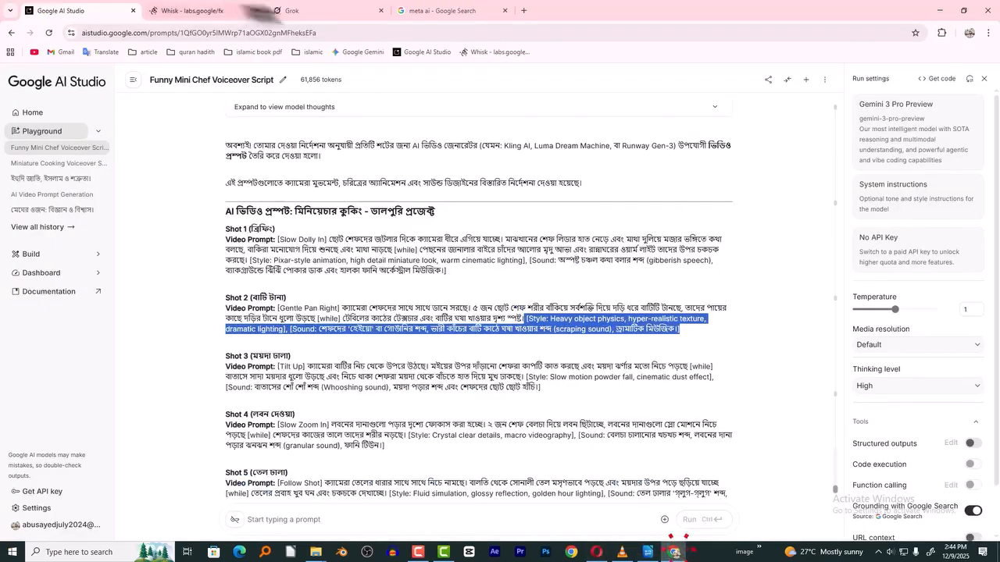
{"action": "left_click", "coordinate": [425, 9]}
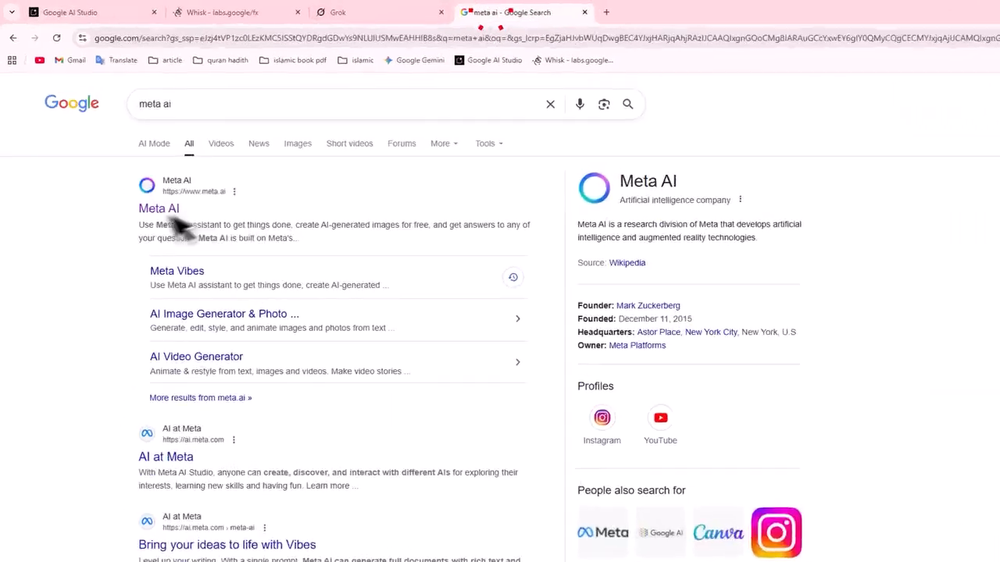
{"action": "left_click", "coordinate": [155, 210]}
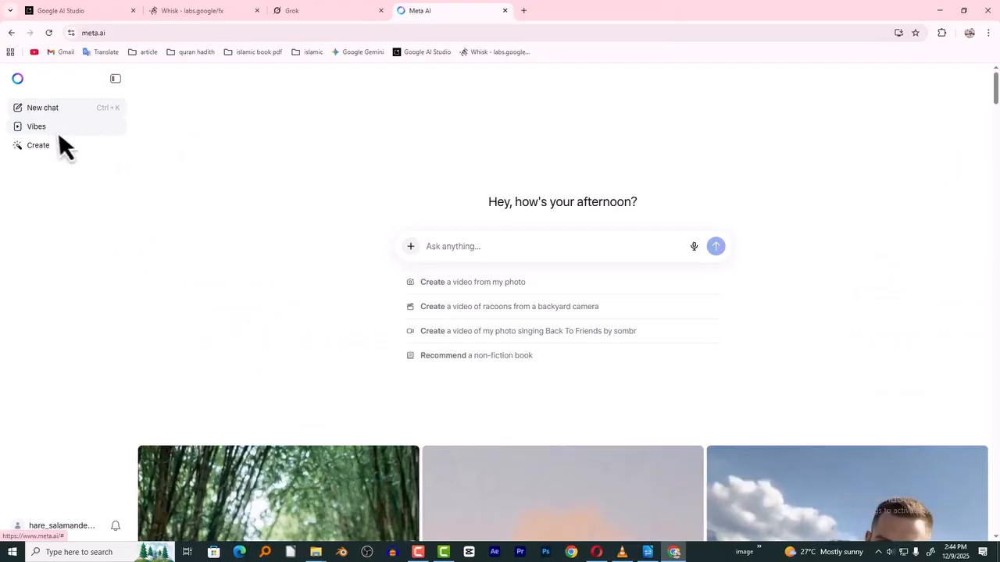
{"action": "left_click", "coordinate": [34, 148]}
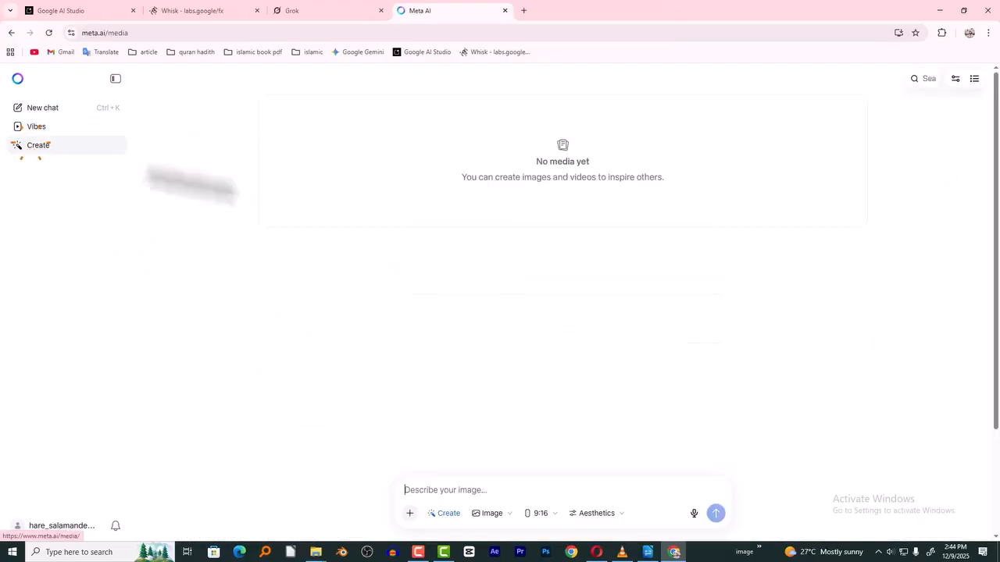
{"action": "left_click", "coordinate": [410, 516]}
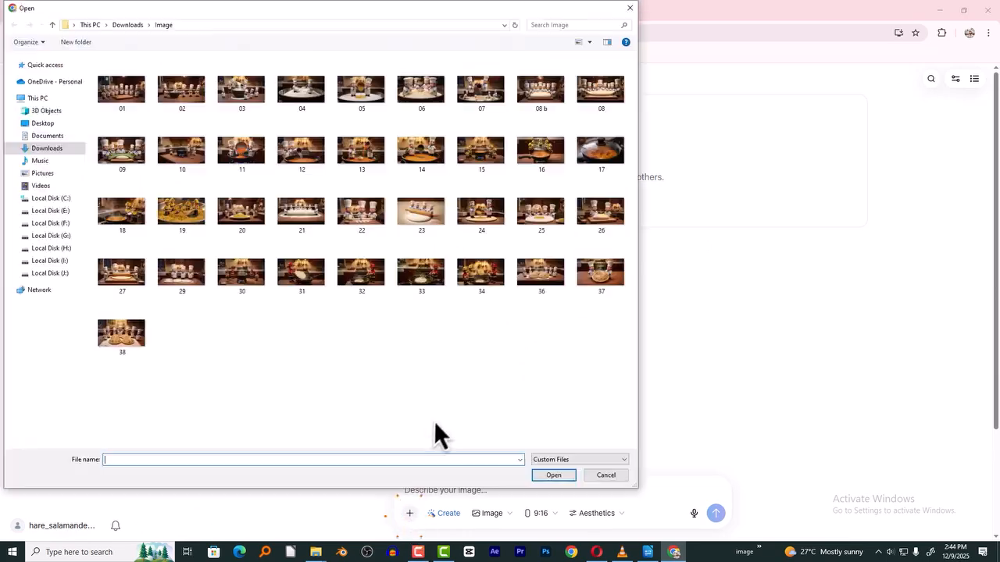
{"action": "left_click", "coordinate": [122, 102]}
{"action": "double_click", "coordinate": [122, 101]}
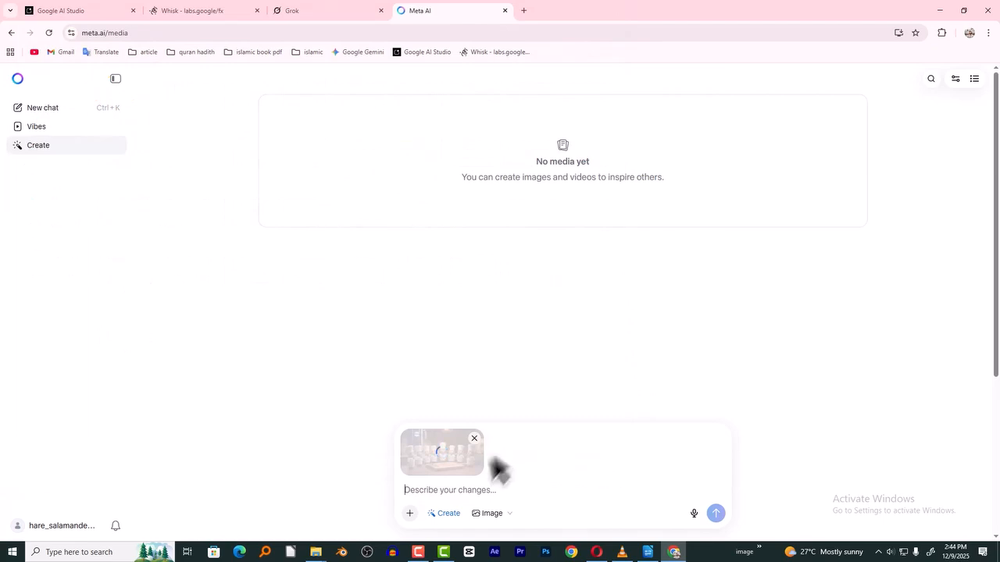
- Paste the Shot 1 prompt for the uploaded image, change the output type to Video, and animate it
{"action": "key", "text": "ctrl+v"}
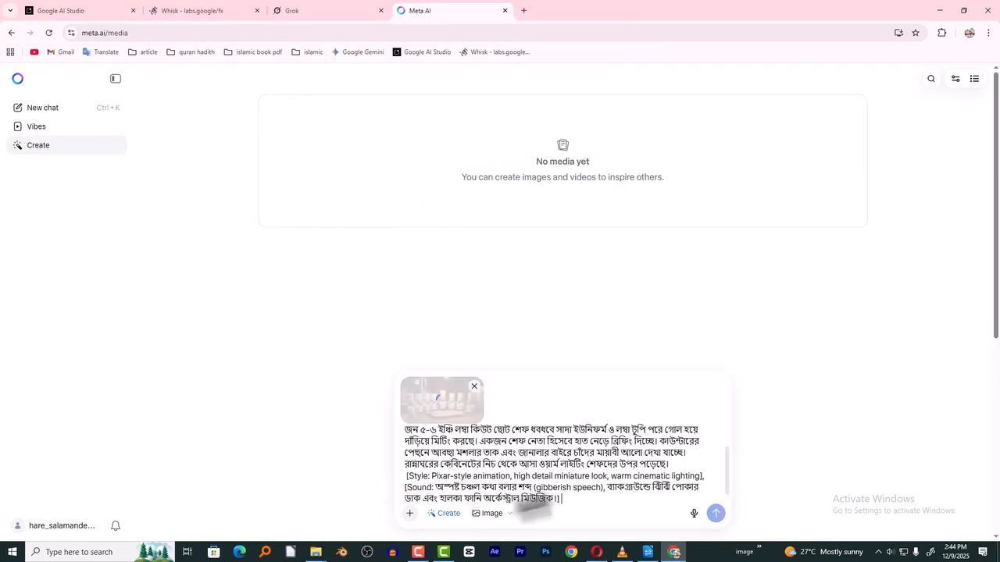
{"action": "scroll", "coordinate": [569, 460], "scroll_direction": "up", "scroll_amount": 5}
{"action": "scroll", "coordinate": [569, 457], "scroll_direction": "down", "scroll_amount": 5}
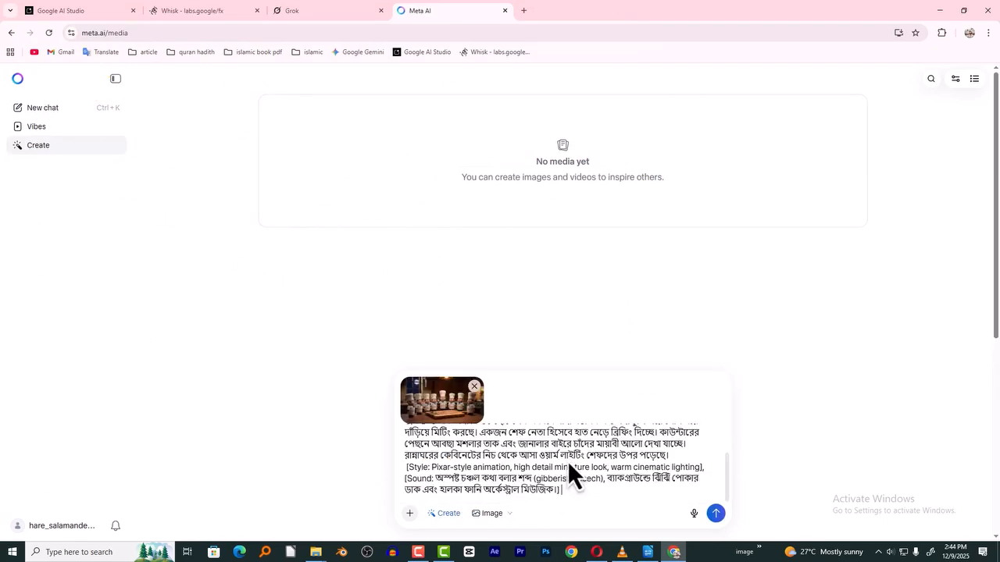
{"action": "left_click", "coordinate": [500, 511]}
{"action": "left_click", "coordinate": [503, 490]}
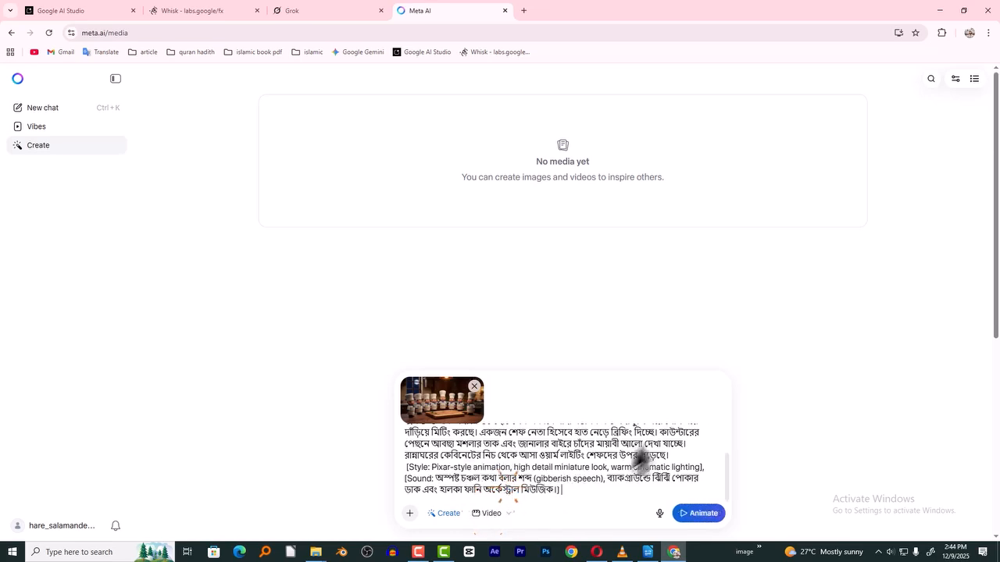
{"action": "left_click", "coordinate": [695, 517]}
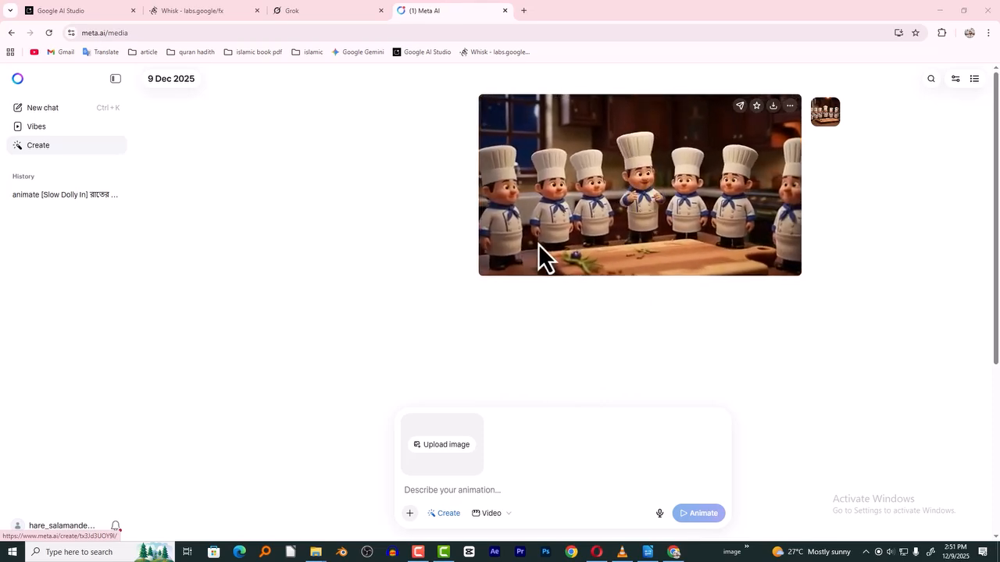
- Download the generated Shot 1 video and rename the file as 01 in the Downloads folder
{"action": "left_click", "coordinate": [773, 107]}
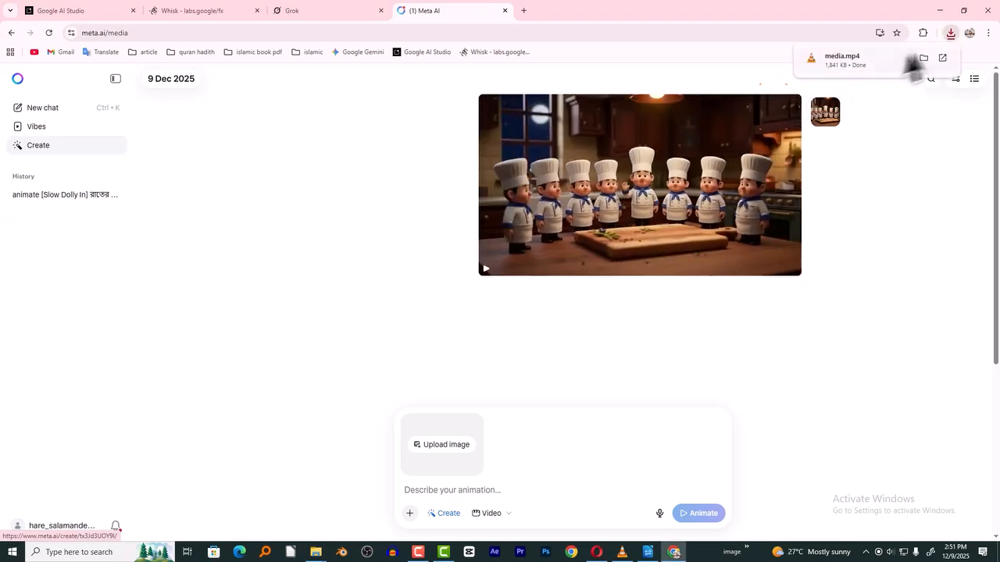
{"action": "left_click", "coordinate": [923, 56]}
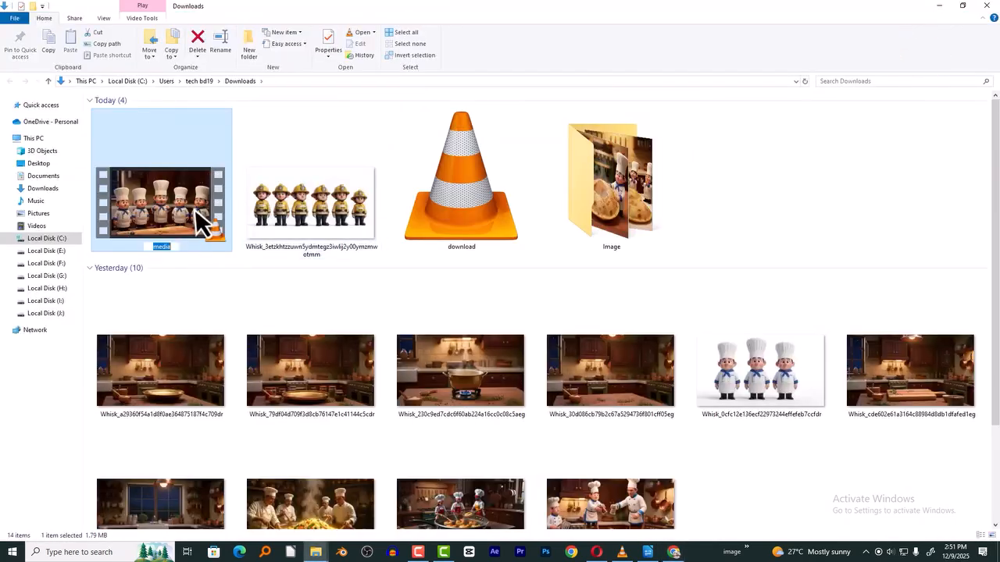
{"action": "key", "text": "alt+Tab"}
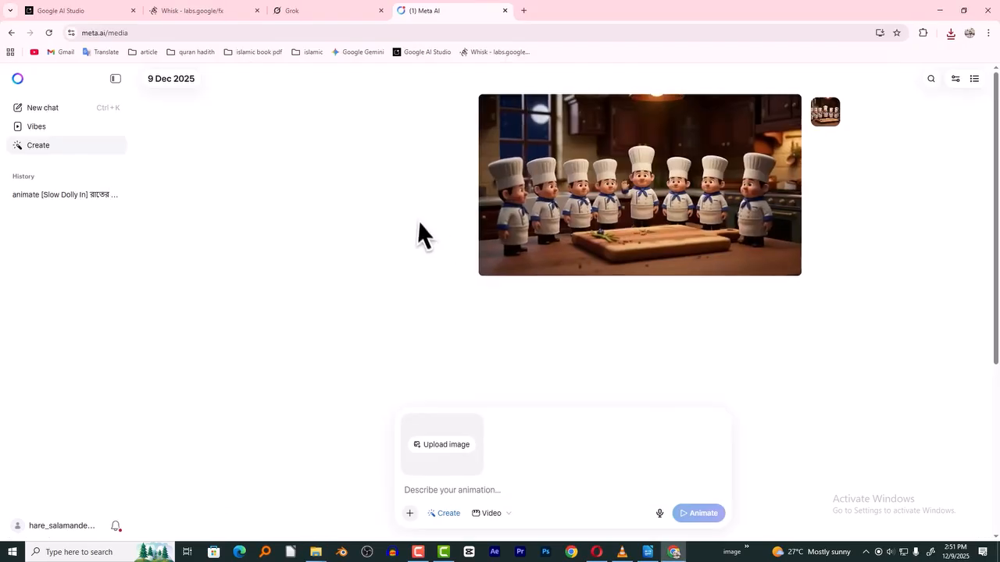
- Match the Shot 2 prompt in the Writer document with image 02 in the Image folder
{"action": "left_click", "coordinate": [647, 552]}
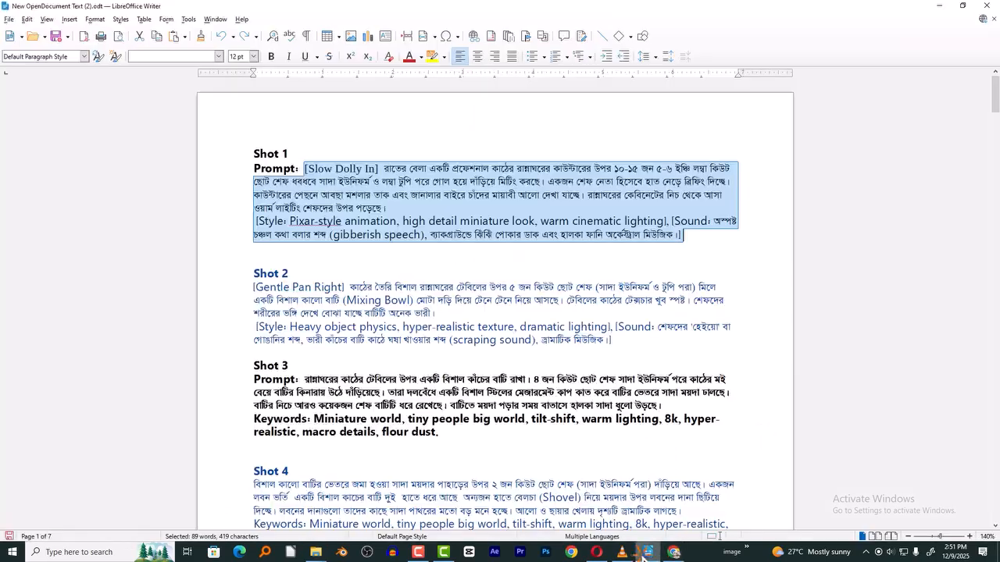
{"action": "left_click", "coordinate": [390, 501]}
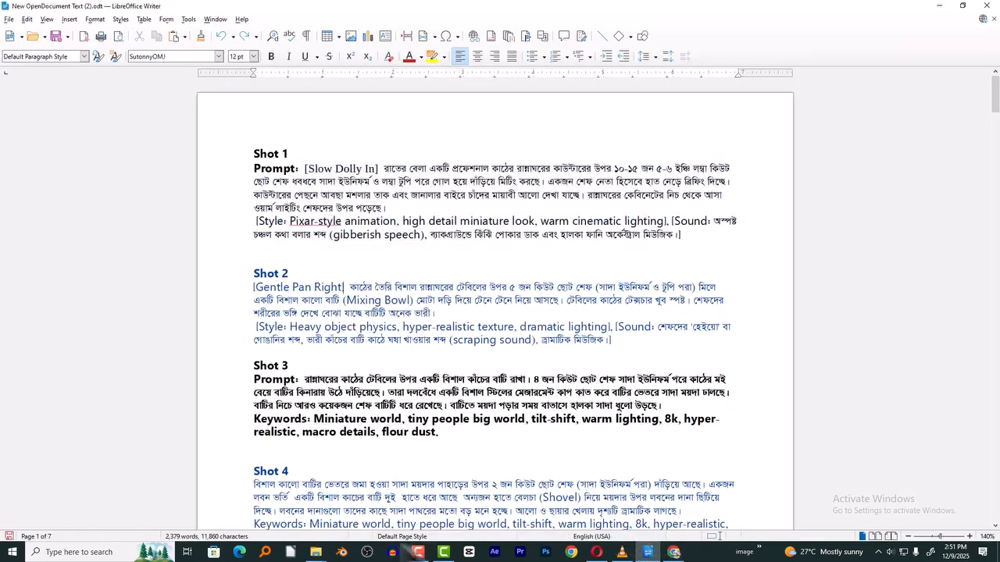
{"action": "left_click", "coordinate": [316, 552]}
{"action": "left_click", "coordinate": [414, 491]}
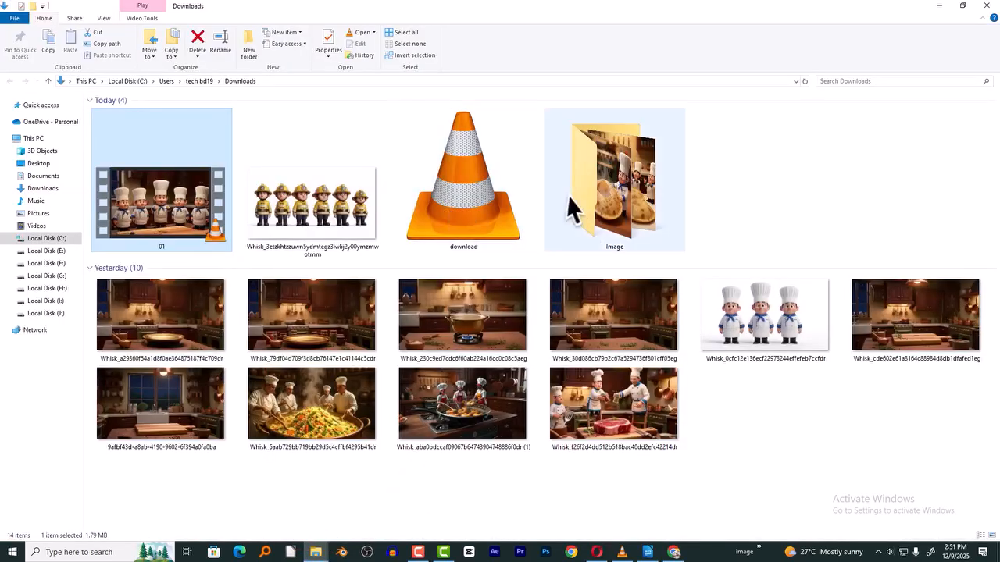
{"action": "double_click", "coordinate": [596, 193]}
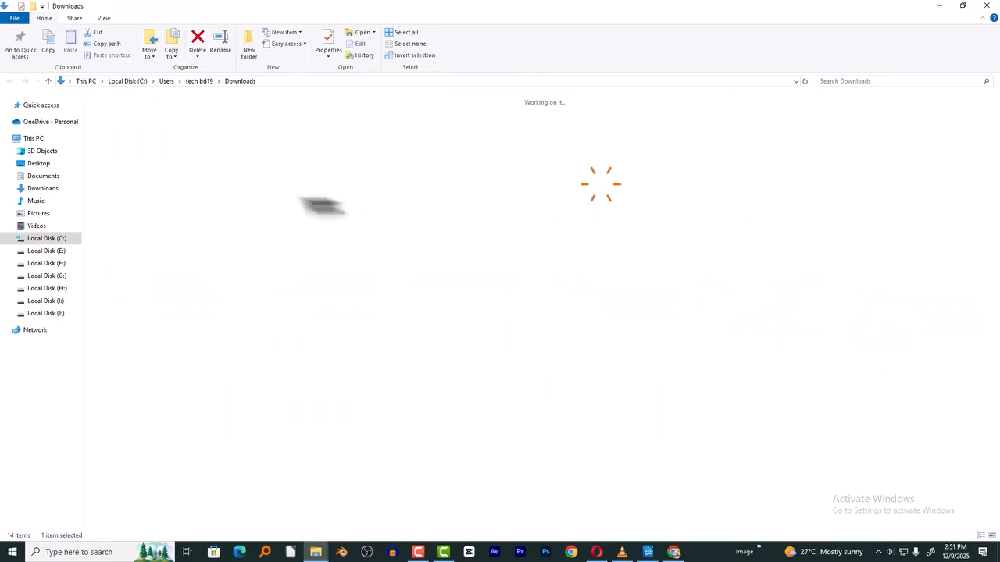
{"action": "scroll", "coordinate": [344, 279], "scroll_direction": "up", "scroll_amount": 2, "text": "ctrl"}
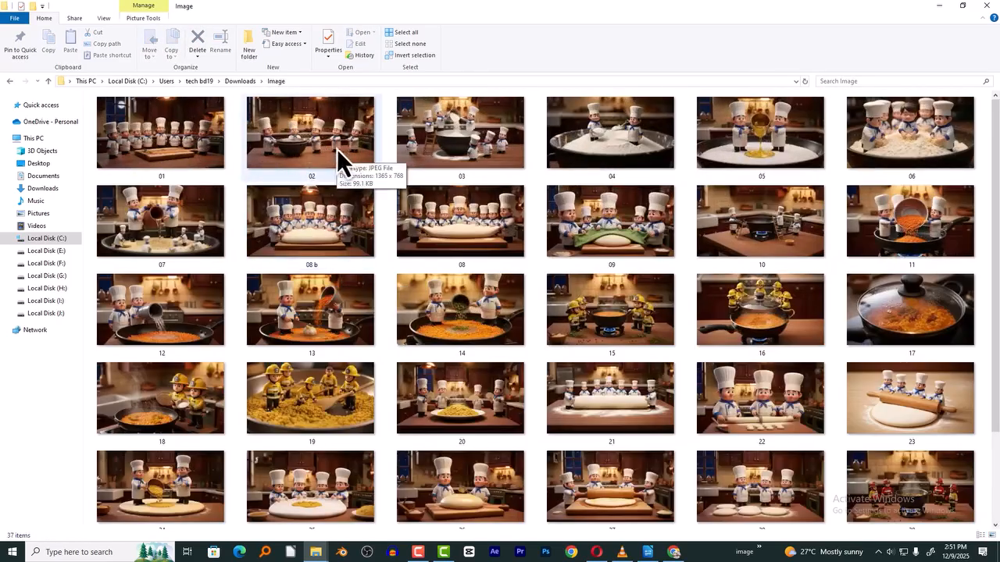
{"action": "key", "text": "alt+Tab"}
{"action": "left_click", "coordinate": [650, 334]}
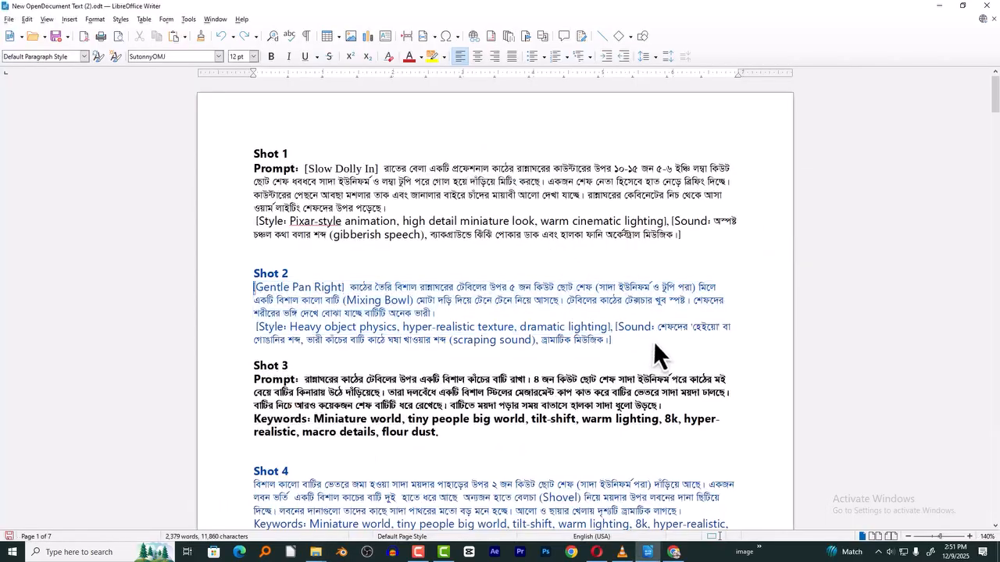
- Copy the full Shot 2 prompt, from [Gentle Pan Right] through the sound text, in the Writer document
{"action": "left_click_drag", "start_coordinate": [653, 341], "coordinate": [275, 295]}
{"action": "right_click", "coordinate": [275, 295]}
{"action": "left_click", "coordinate": [328, 312]}
- Switch to Grok in Chrome, open its Imagine page and upload image 02 from the Image folder
{"action": "left_click", "coordinate": [672, 553]}
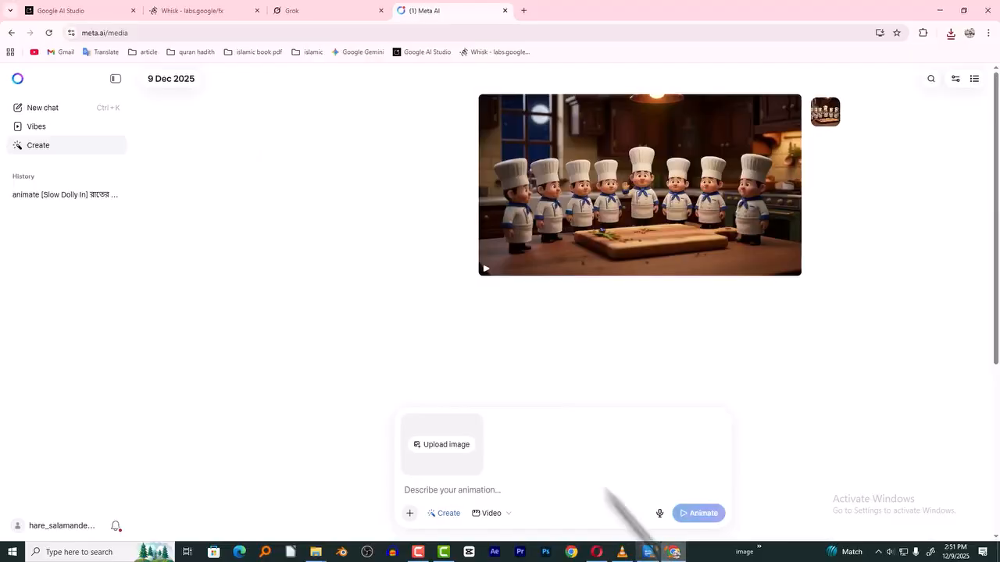
{"action": "left_click", "coordinate": [325, 17]}
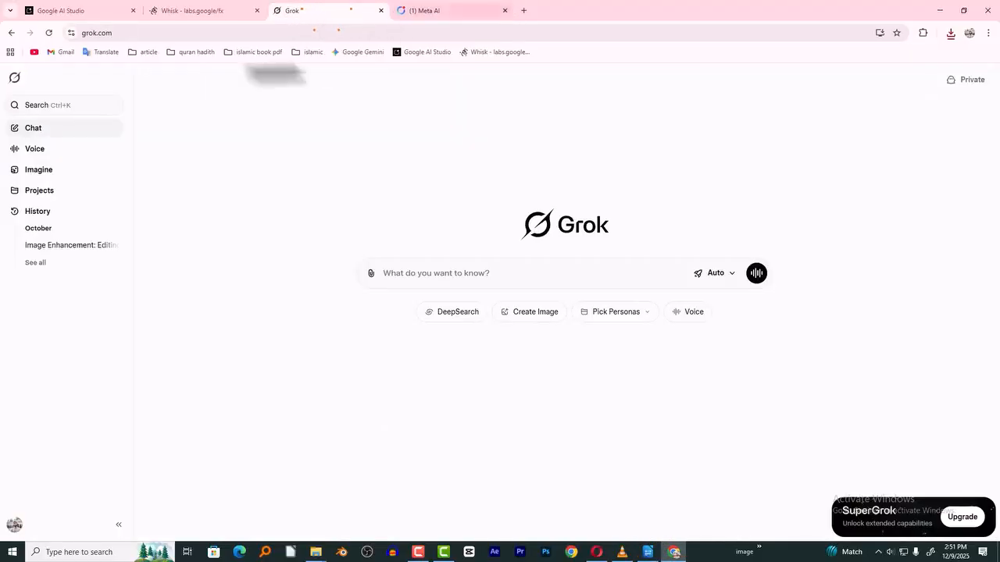
{"action": "left_click", "coordinate": [47, 174]}
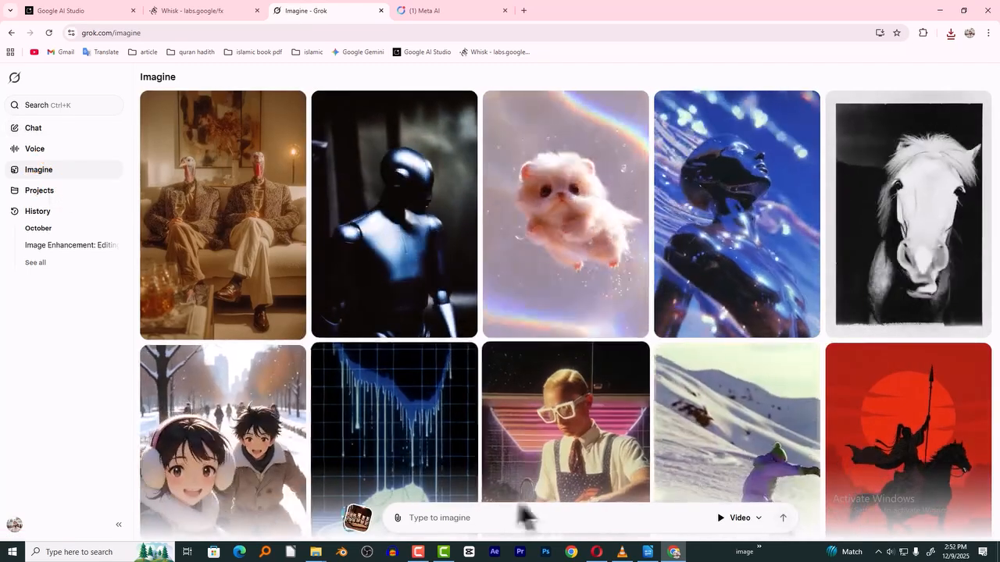
{"action": "left_click", "coordinate": [397, 519]}
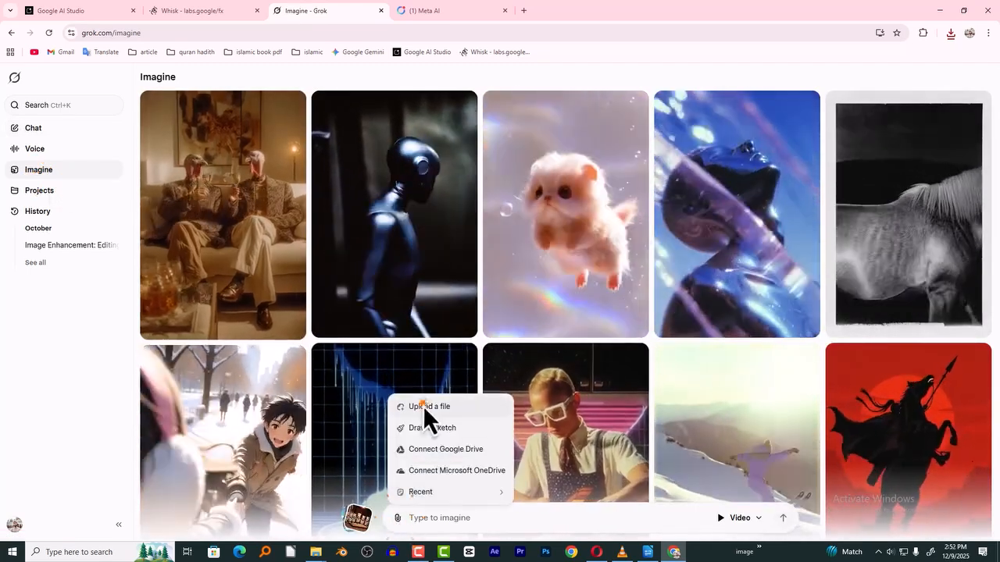
{"action": "left_click", "coordinate": [425, 407]}
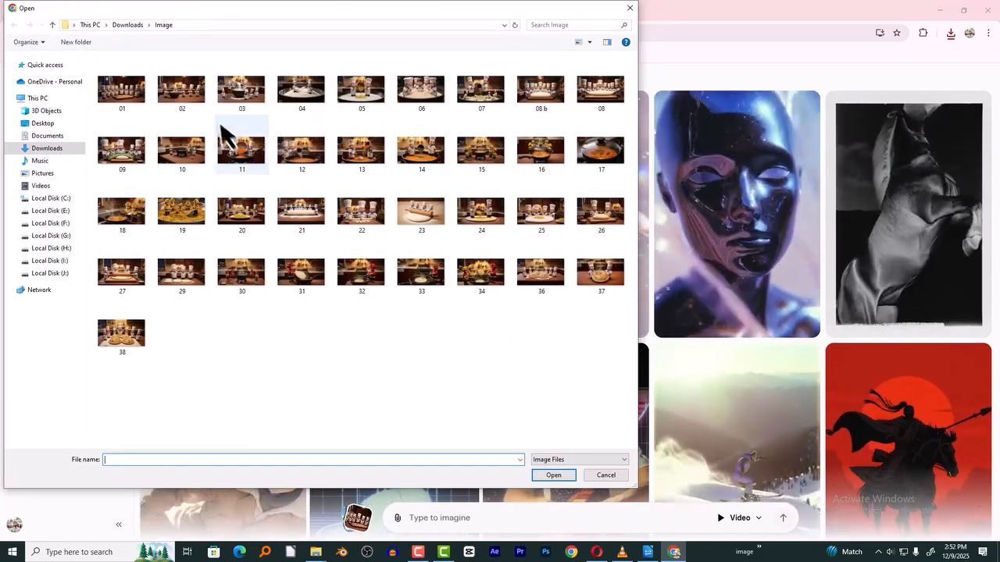
{"action": "double_click", "coordinate": [194, 97]}
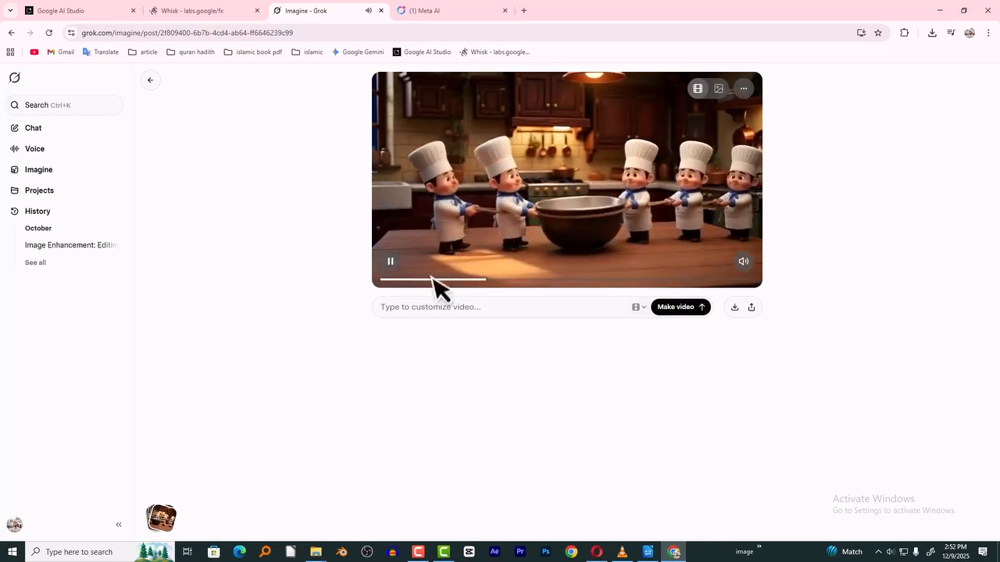
- Paste the Shot 2 prompt as the video customization, make the video again, and pause its playback
{"action": "left_click", "coordinate": [390, 261]}
{"action": "left_click", "coordinate": [435, 306]}
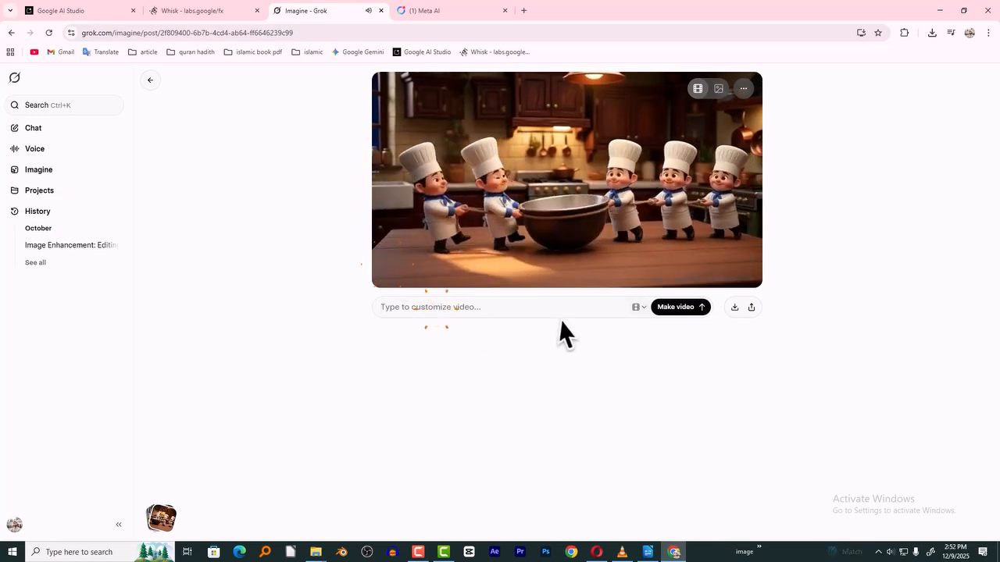
{"action": "key", "text": "ctrl+v"}
{"action": "left_click", "coordinate": [702, 346]}
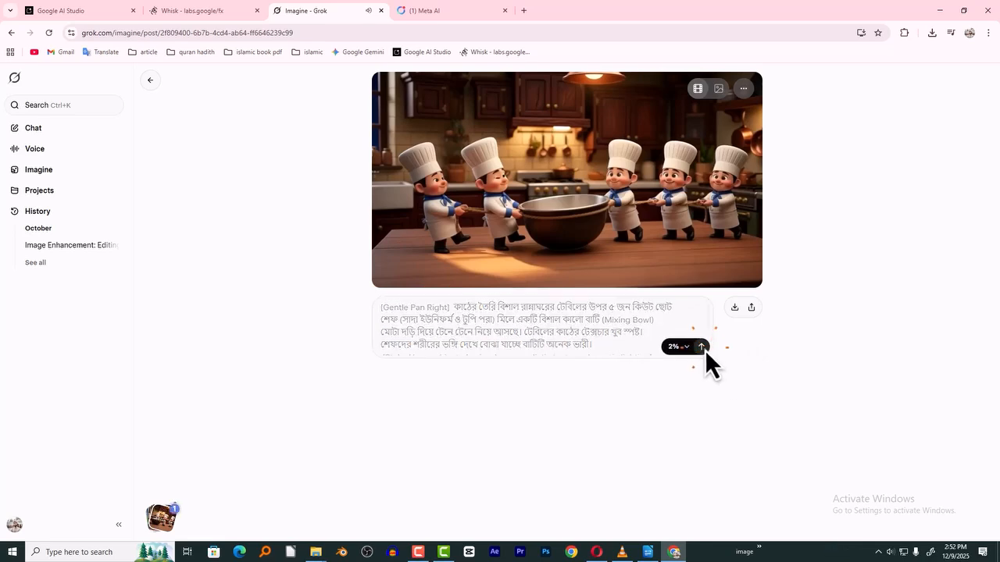
{"action": "left_click", "coordinate": [390, 262]}
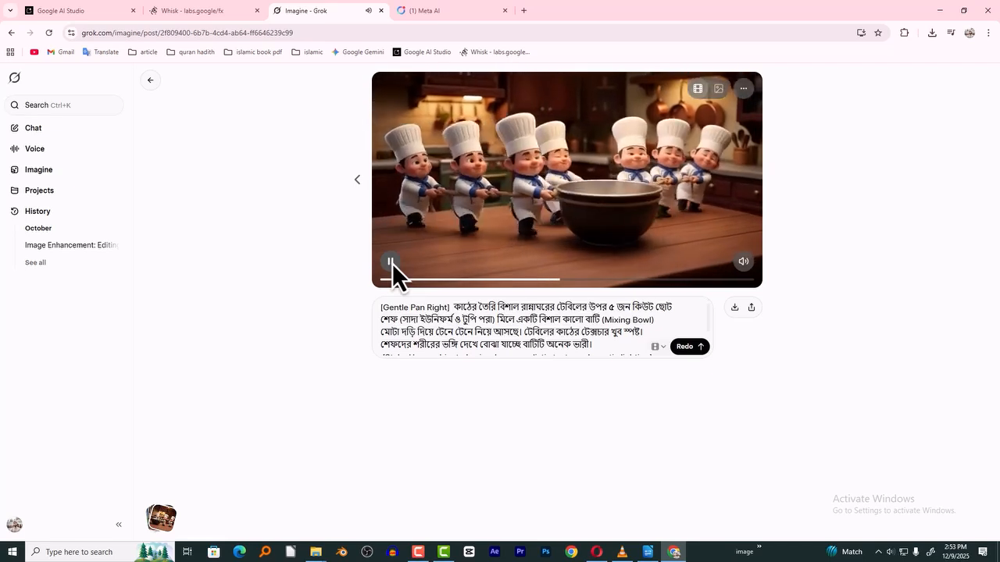
{"action": "left_click", "coordinate": [392, 265]}
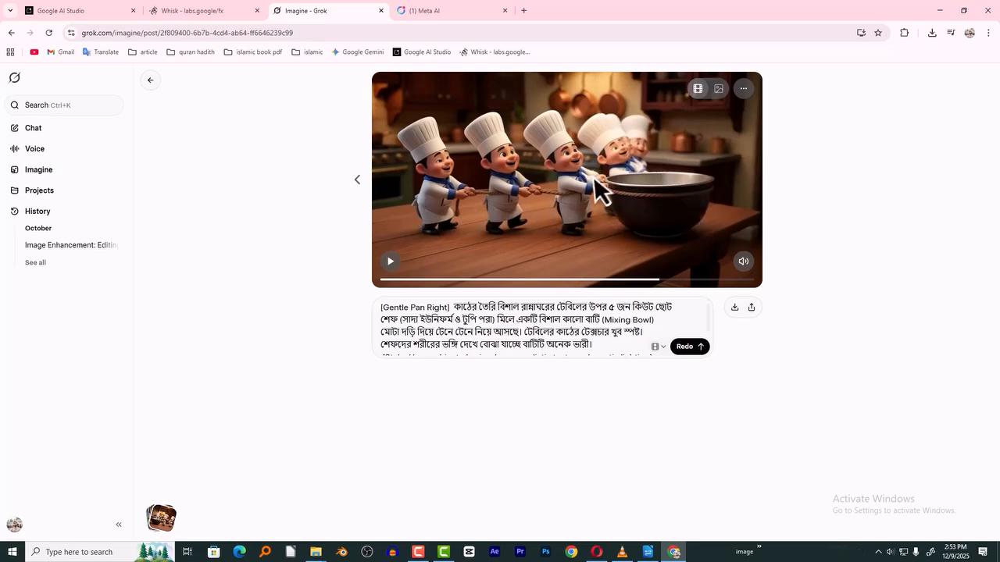
- Upscale the generated Shot 2 video in Grok
{"action": "left_click", "coordinate": [748, 89]}
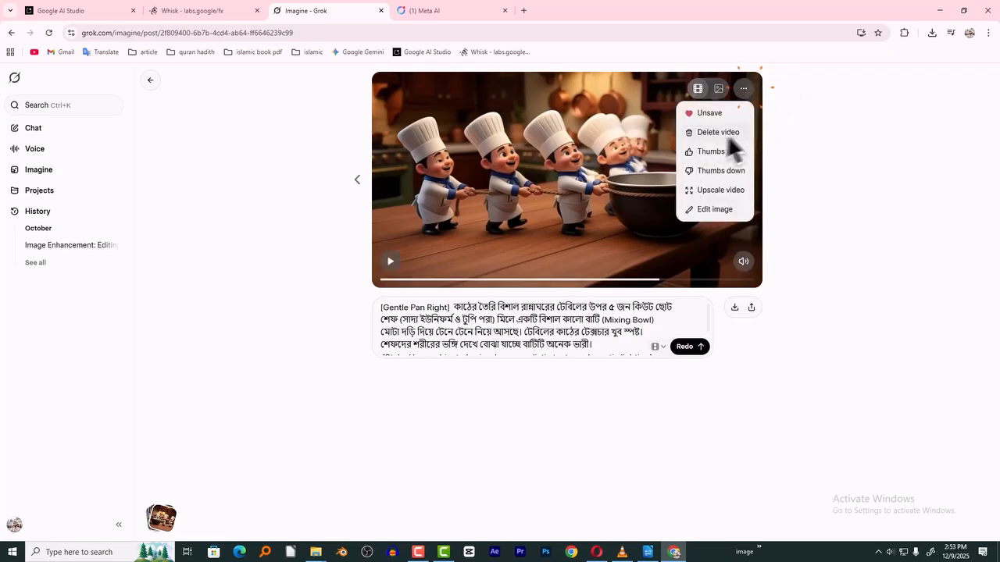
{"action": "left_click", "coordinate": [792, 301]}
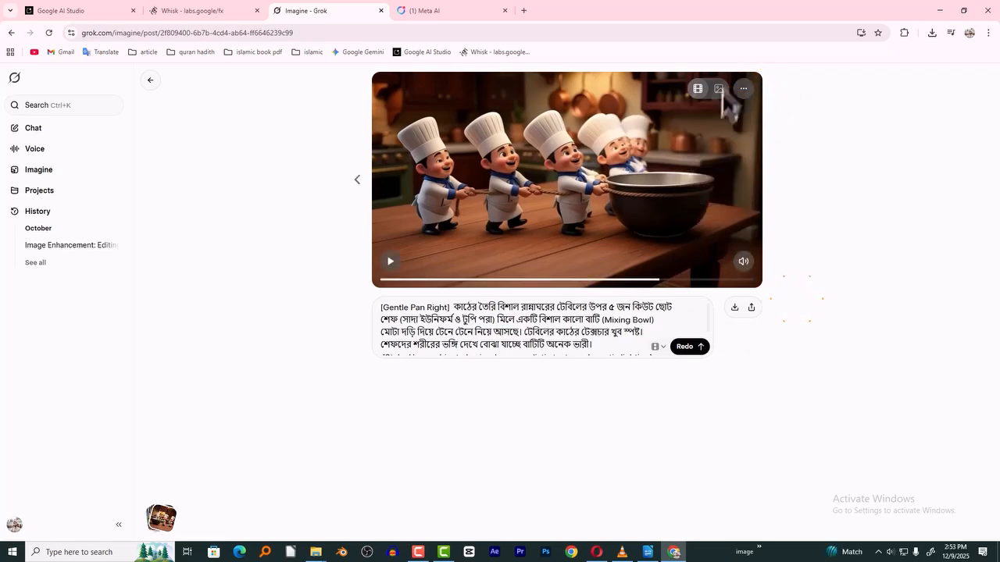
{"action": "left_click", "coordinate": [744, 89]}
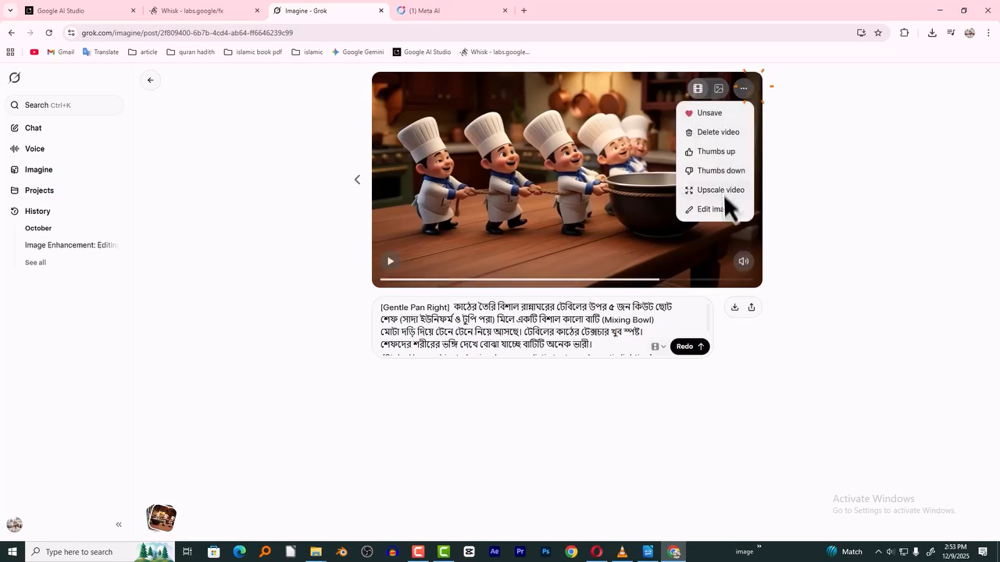
{"action": "left_click", "coordinate": [725, 192]}
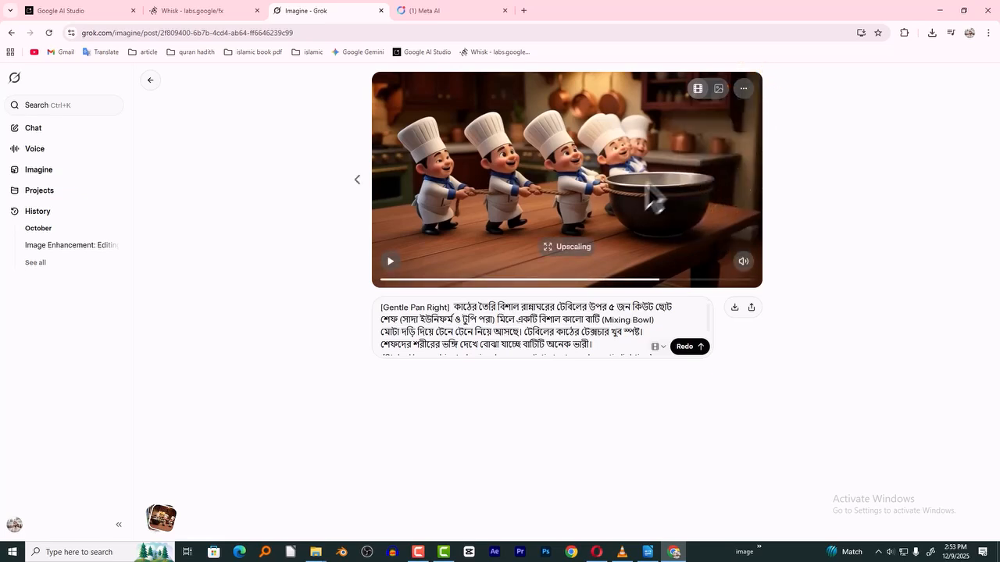
- Download the upscaled Shot 2 video and rename the file as 02 in the Downloads folder
{"action": "left_click", "coordinate": [735, 308]}
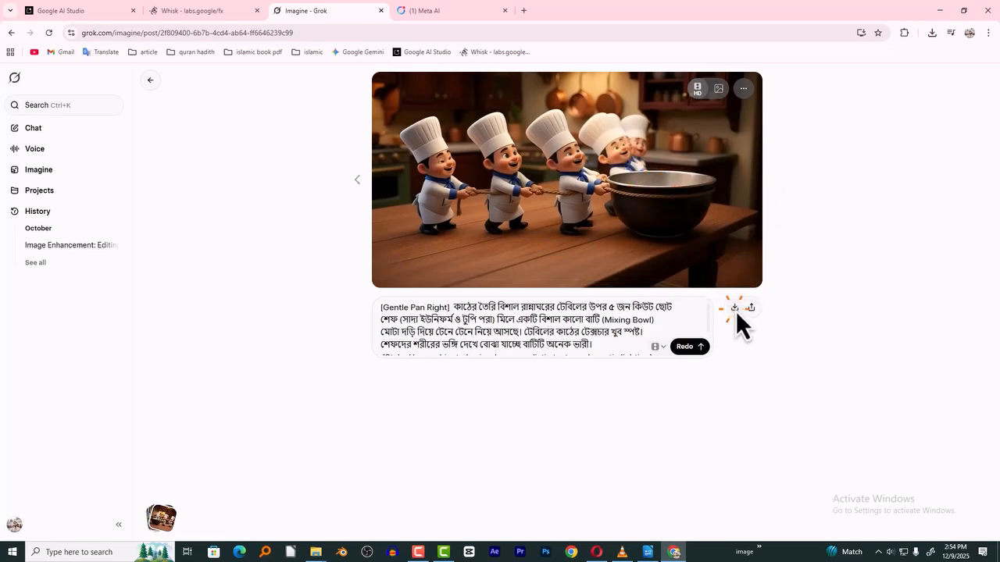
{"action": "left_click", "coordinate": [901, 59]}
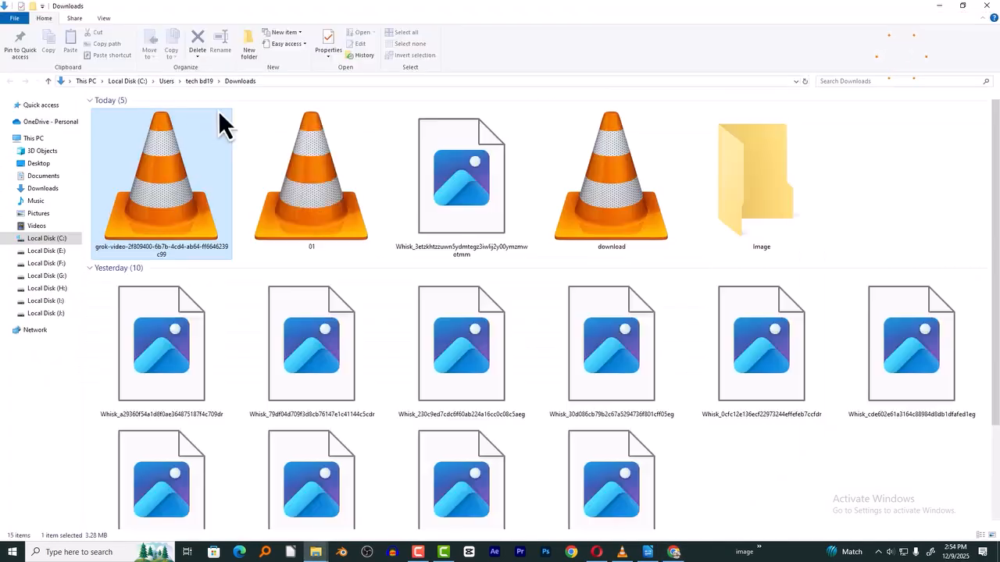
{"action": "key", "text": "F2"}
{"action": "type", "text": "02"}
{"action": "key", "text": "Return"}
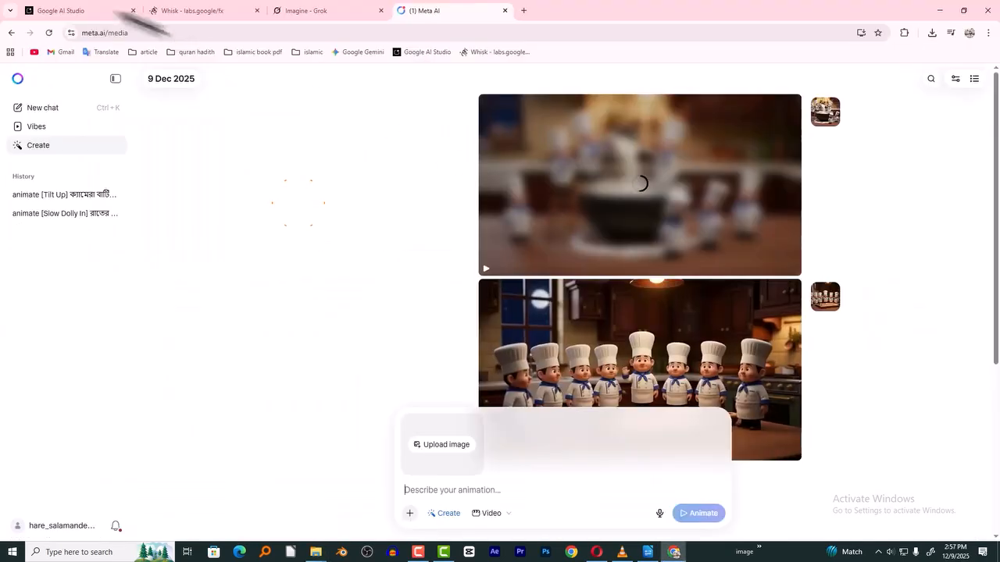
- Examine the camera movement, style and sound parts of the Shot 4 video prompt in Google AI Studio
{"action": "left_click", "coordinate": [59, 11]}
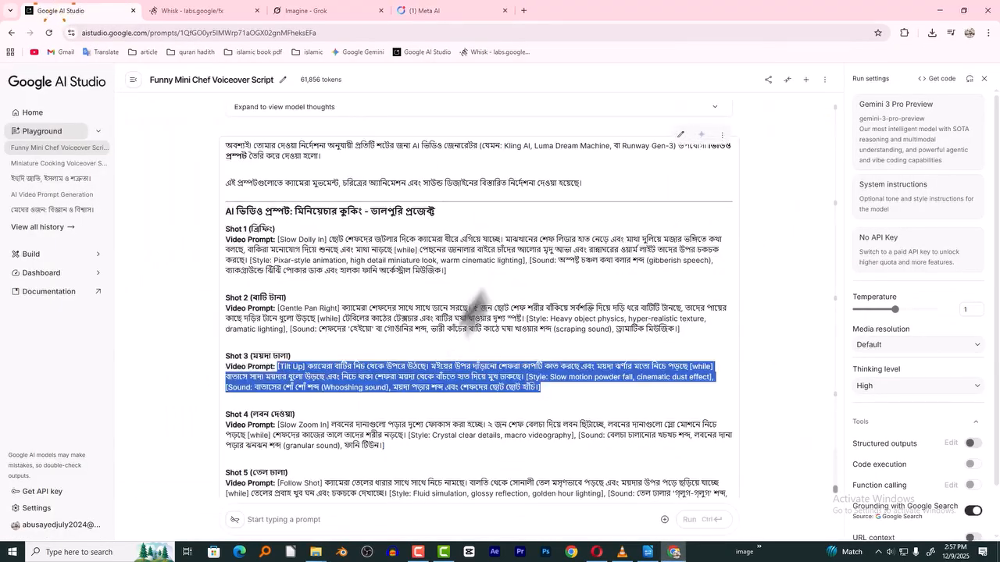
{"action": "scroll", "coordinate": [484, 336], "scroll_direction": "down", "scroll_amount": 2}
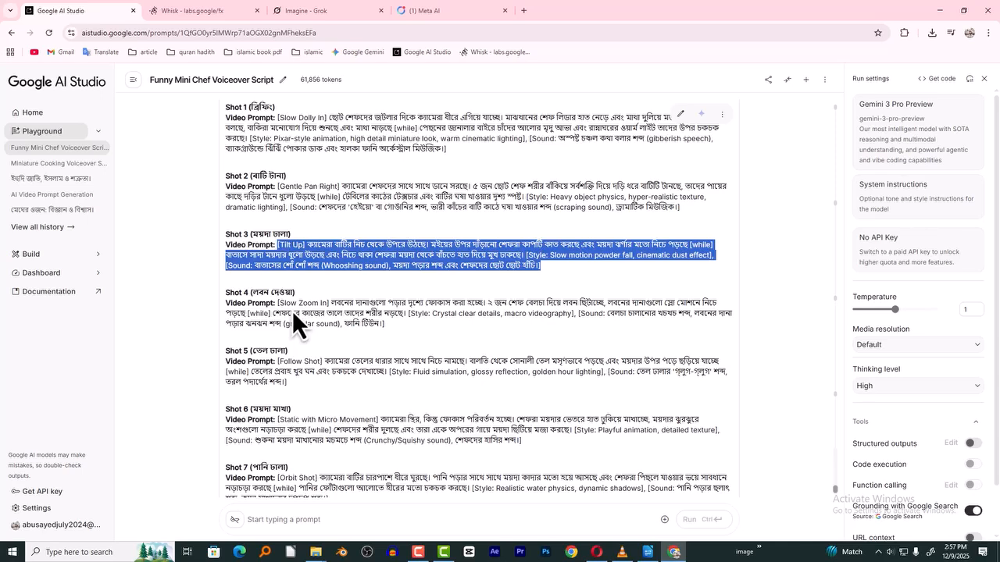
{"action": "left_click_drag", "start_coordinate": [278, 307], "coordinate": [405, 324]}
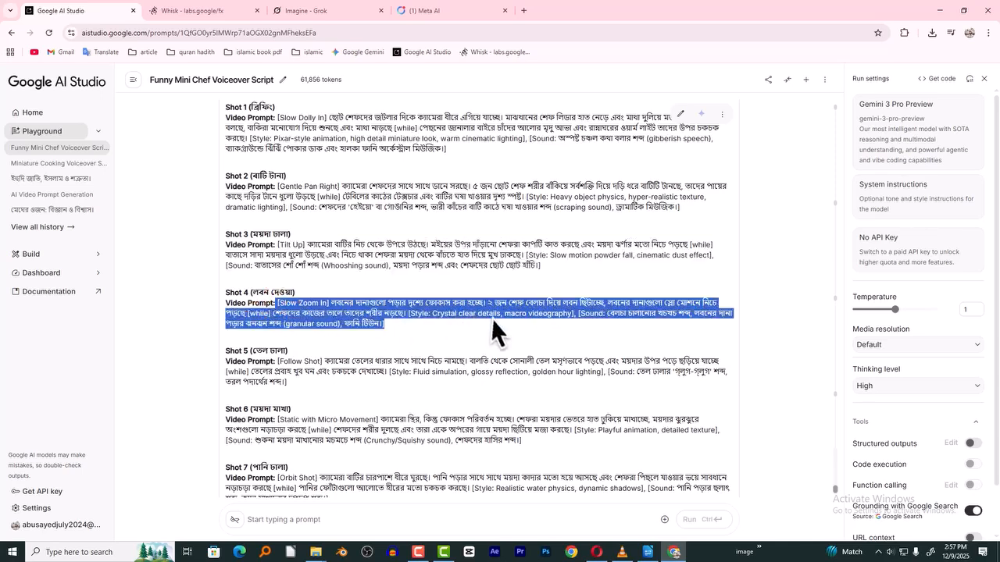
{"action": "left_click", "coordinate": [301, 308]}
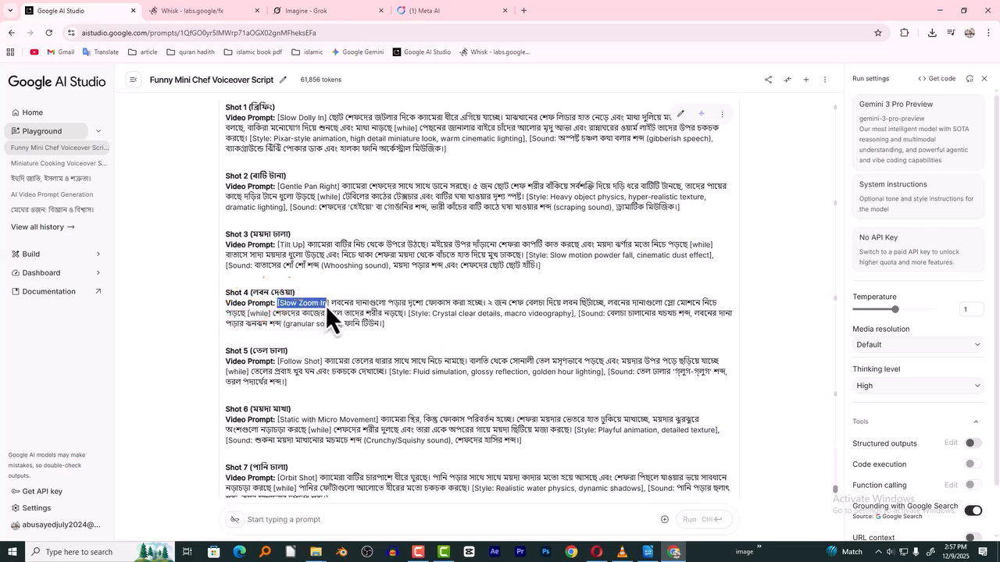
{"action": "left_click_drag", "start_coordinate": [406, 317], "coordinate": [571, 339]}
{"action": "left_click", "coordinate": [458, 316]}
{"action": "left_click_drag", "start_coordinate": [407, 314], "coordinate": [464, 321]}
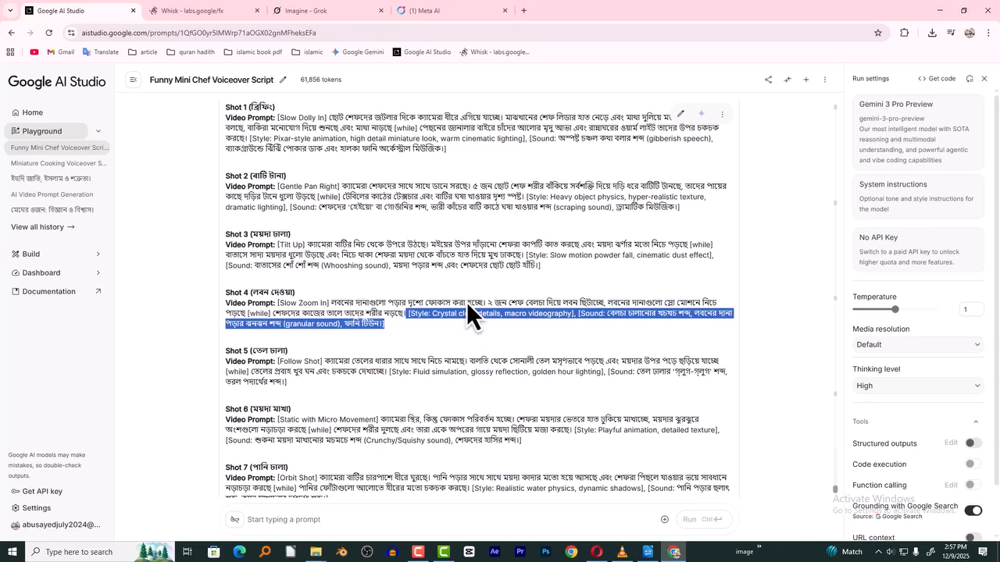
- Review the generated shots in Meta AI's Create history, Grok's Imagine favorites and the video folder in Downloads
{"action": "left_click", "coordinate": [484, 11]}
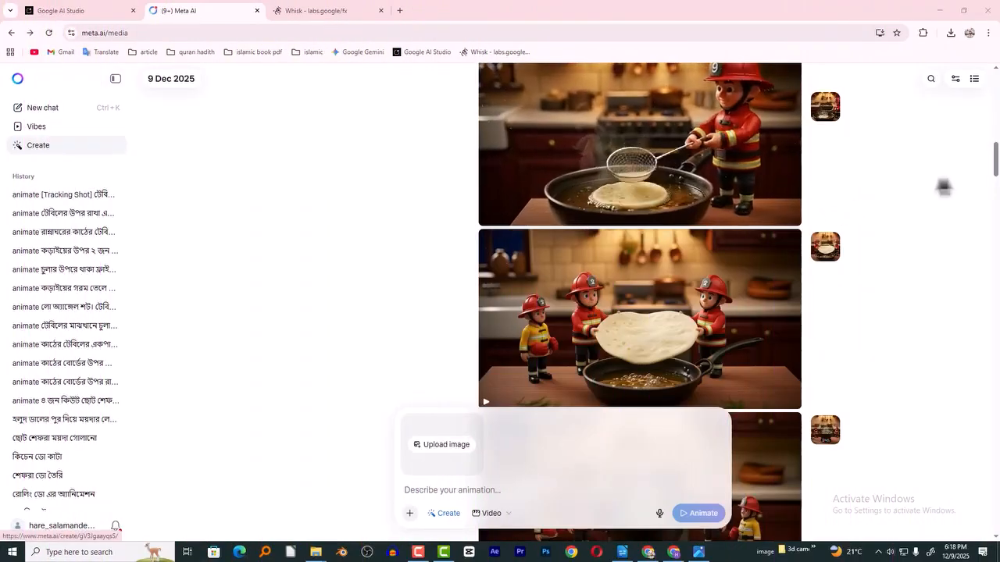
{"action": "left_click_drag", "start_coordinate": [995, 161], "coordinate": [977, 335]}
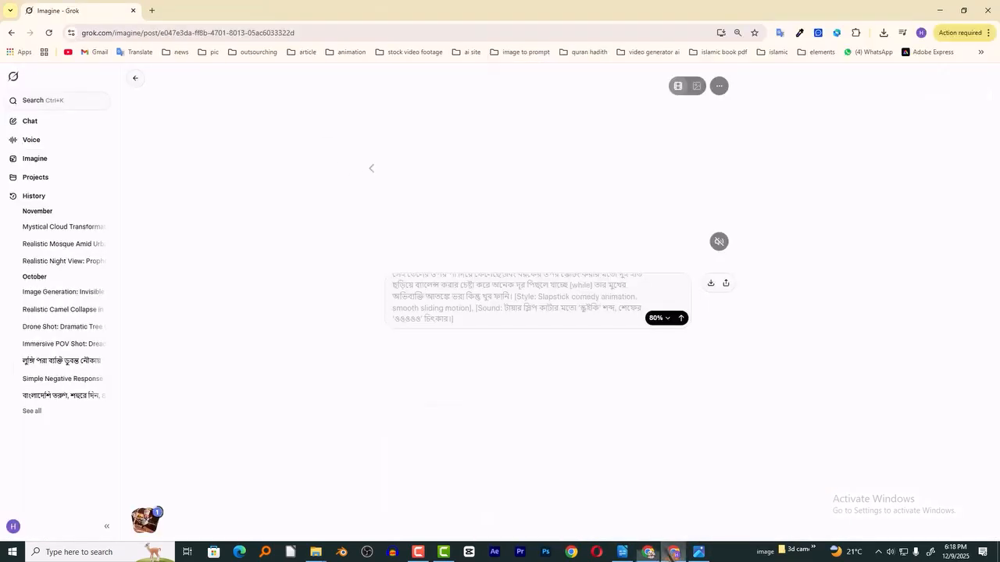
{"action": "left_click", "coordinate": [136, 78]}
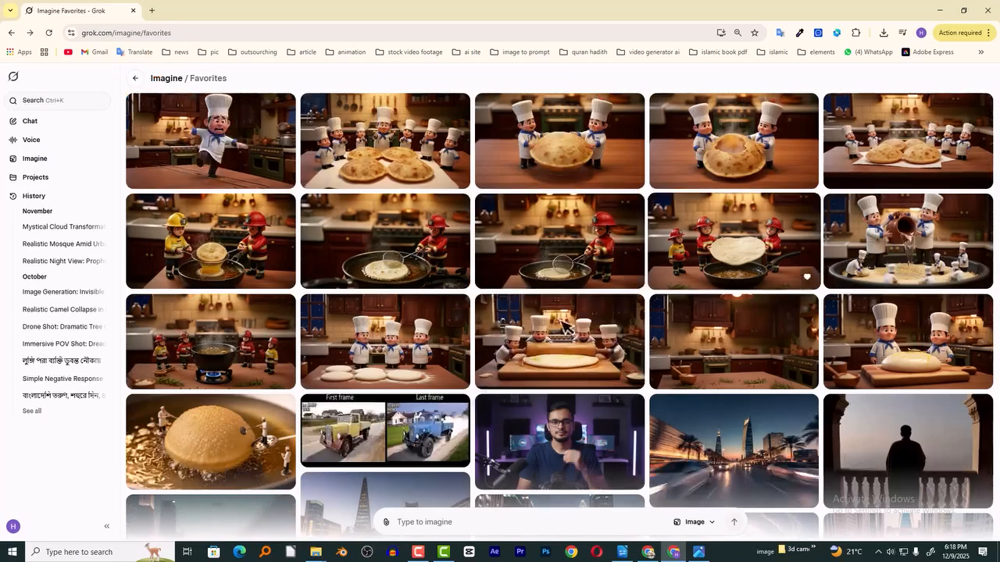
{"action": "mouse_move", "coordinate": [316, 552]}
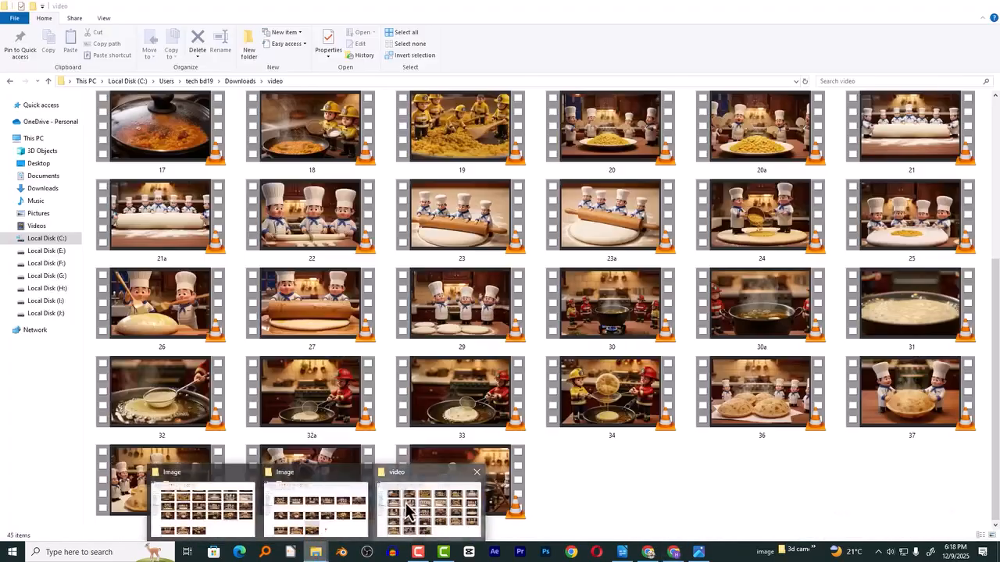
{"action": "left_click", "coordinate": [406, 512]}
{"action": "scroll", "coordinate": [293, 217], "scroll_direction": "down", "scroll_amount": 3}
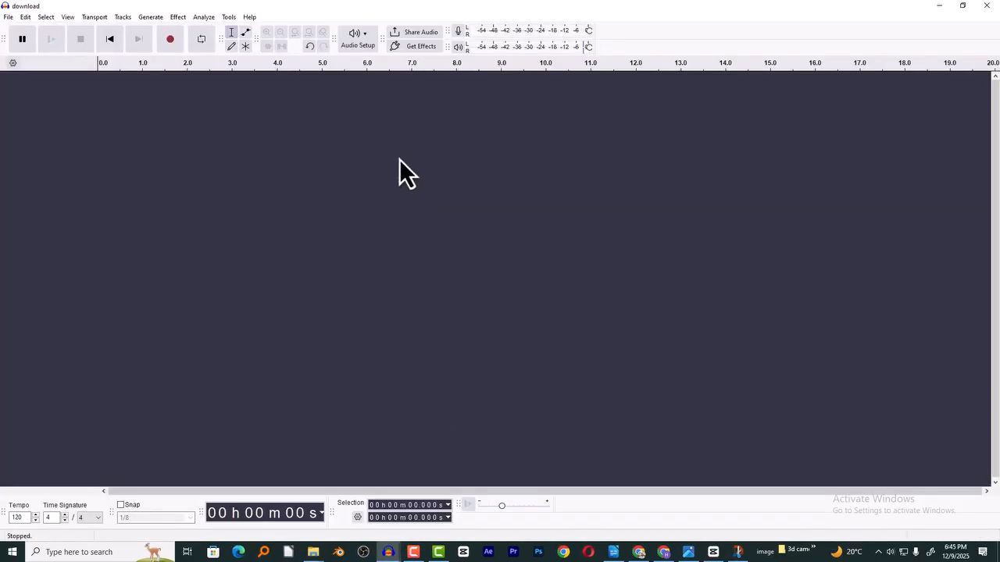
- Open the WAV file named download from Downloads in Audacity and play a short passage around 10 seconds
{"action": "key", "text": "ctrl+o"}
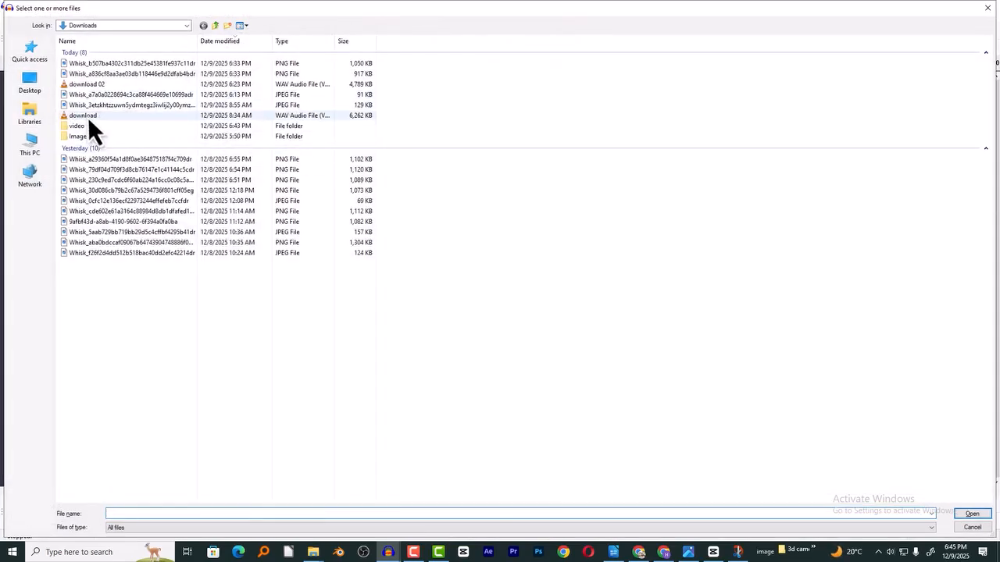
{"action": "double_click", "coordinate": [88, 116]}
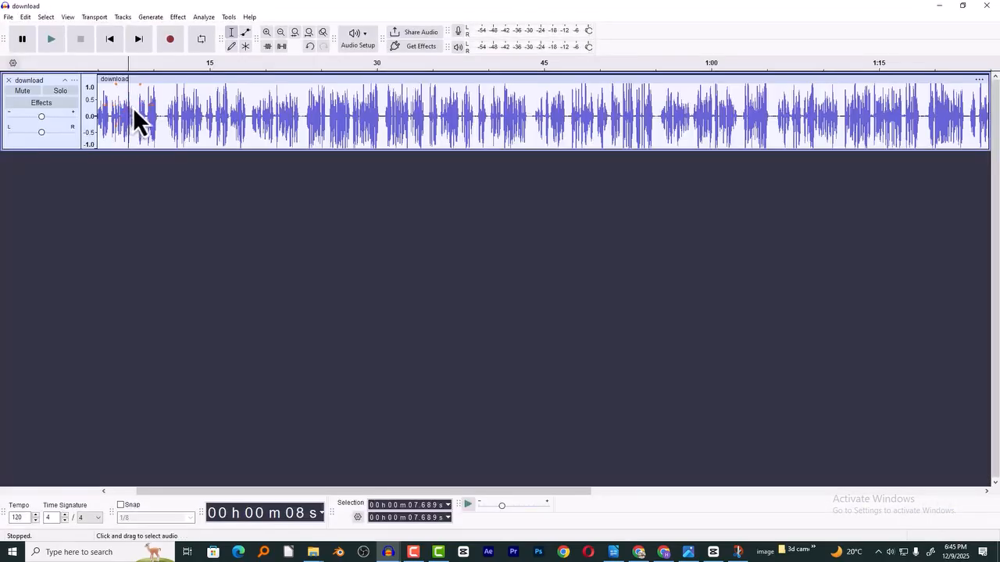
{"action": "left_click", "coordinate": [148, 112]}
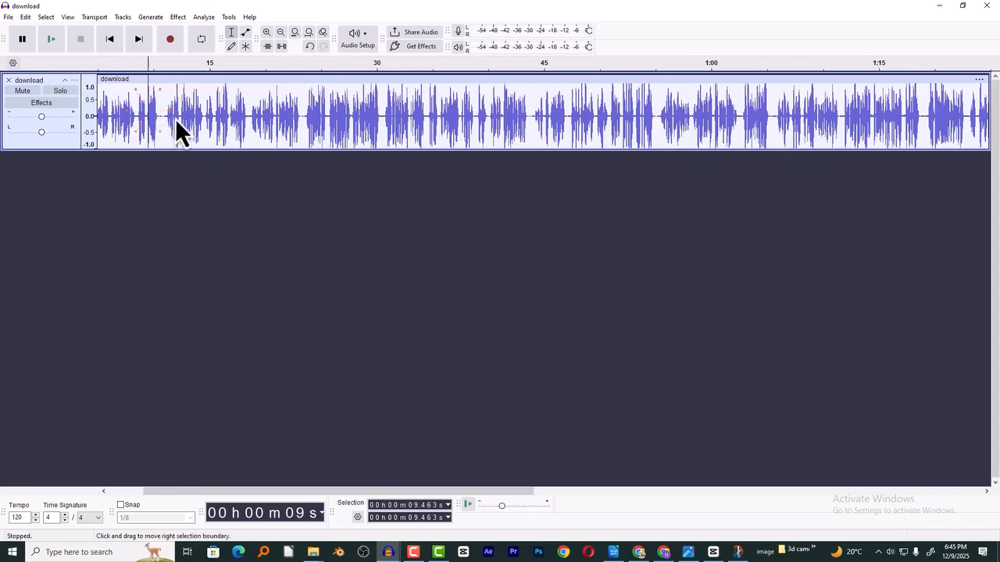
{"action": "scroll", "coordinate": [174, 117], "scroll_direction": "up", "scroll_amount": 1}
{"action": "left_click", "coordinate": [140, 117]}
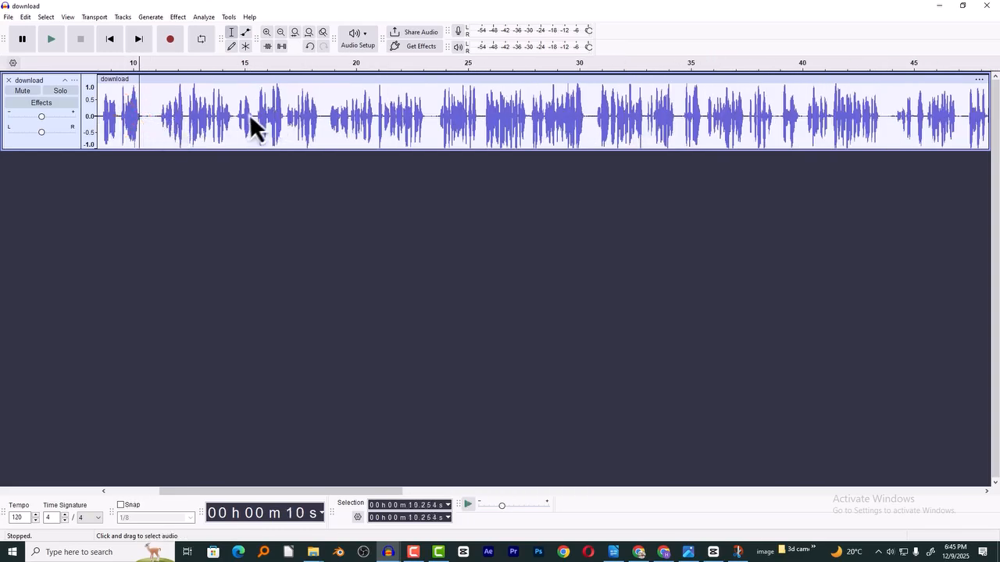
{"action": "key", "text": "space"}
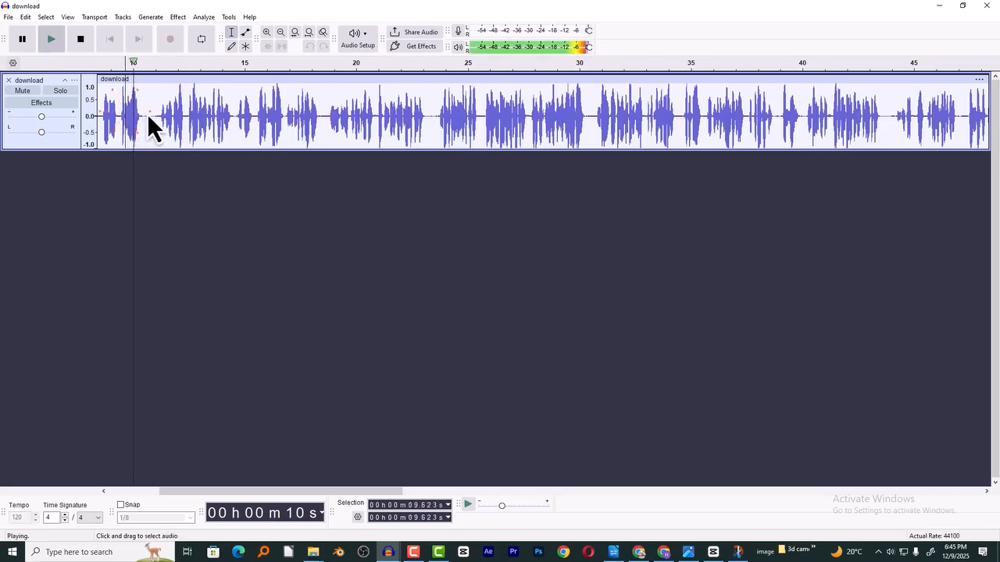
{"action": "key", "text": "space"}
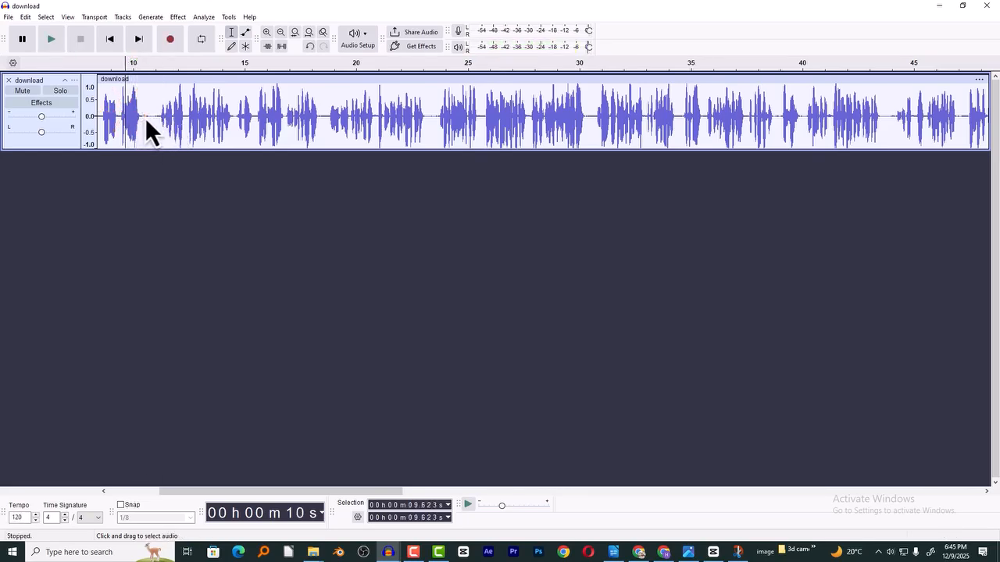
- Cut the silent pauses around 10.5 and 22.5 seconds out of the voiceover and play passages from about 17 and 41 seconds
{"action": "left_click_drag", "start_coordinate": [144, 117], "coordinate": [157, 120]}
{"action": "key", "text": "Delete"}
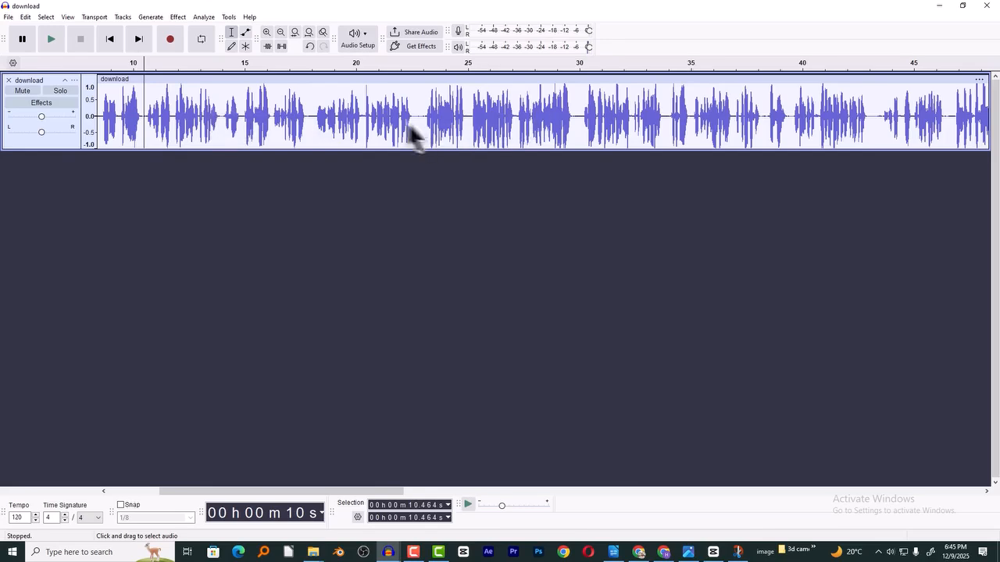
{"action": "left_click_drag", "start_coordinate": [414, 121], "coordinate": [422, 123]}
{"action": "key", "text": "Delete"}
{"action": "left_click", "coordinate": [298, 121]}
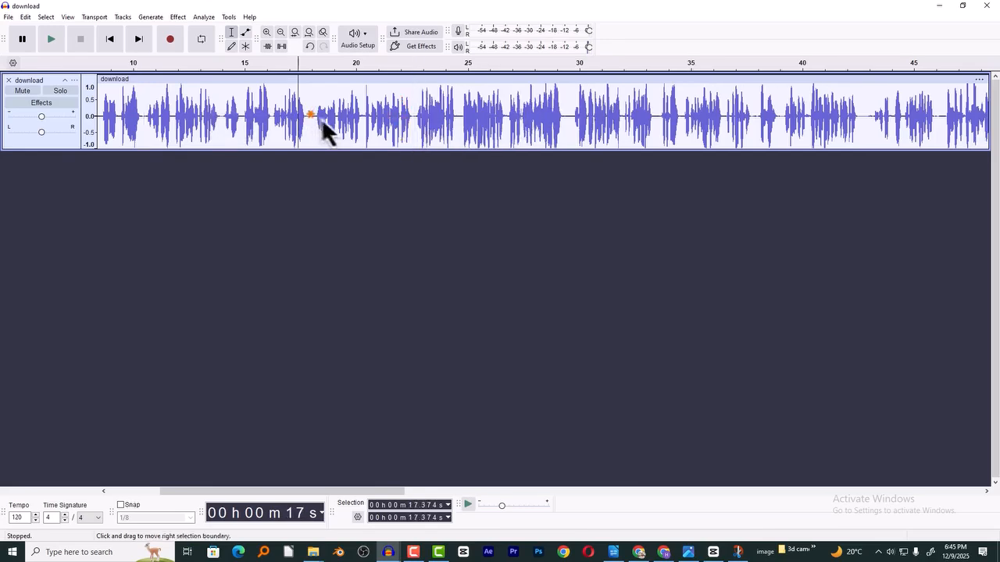
{"action": "key", "text": "space"}
{"action": "left_click", "coordinate": [817, 121]}
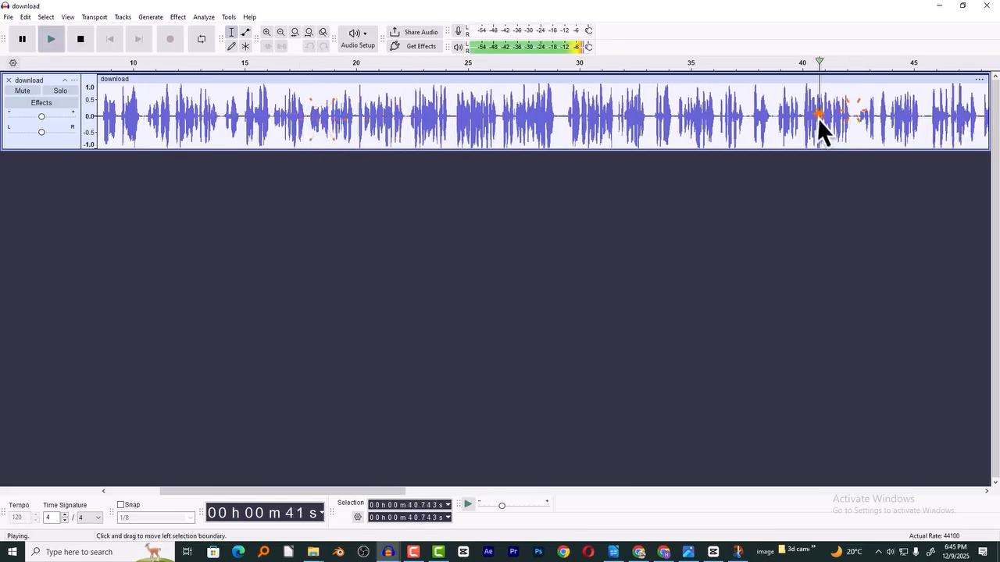
- Apply Change Tempo to the whole voiceover track, speeding it up to a length of about 1 minute 45.5 seconds
{"action": "key", "text": "ctrl+f"}
{"action": "key", "text": "ctrl+a"}
{"action": "key", "text": "space"}
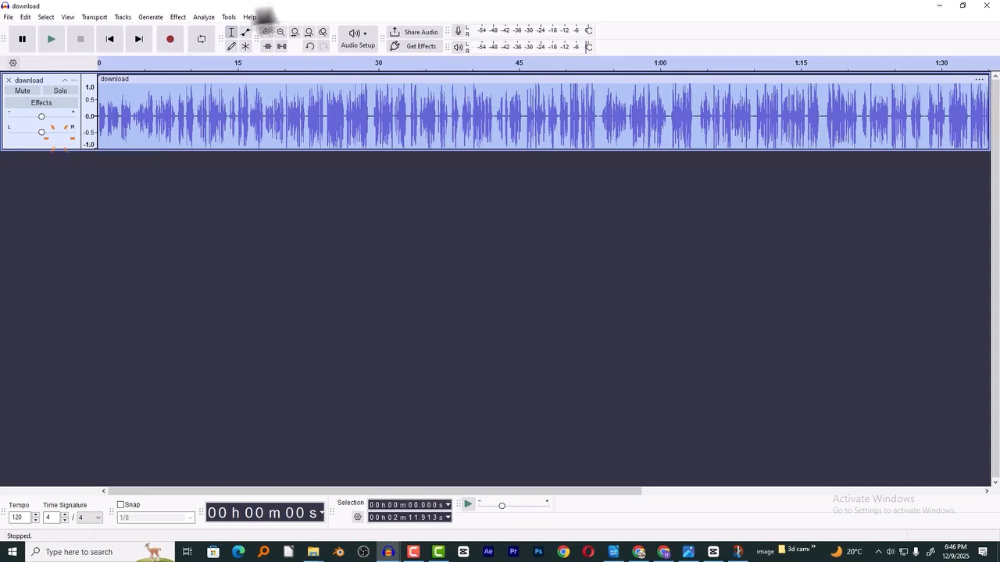
{"action": "left_click", "coordinate": [177, 18]}
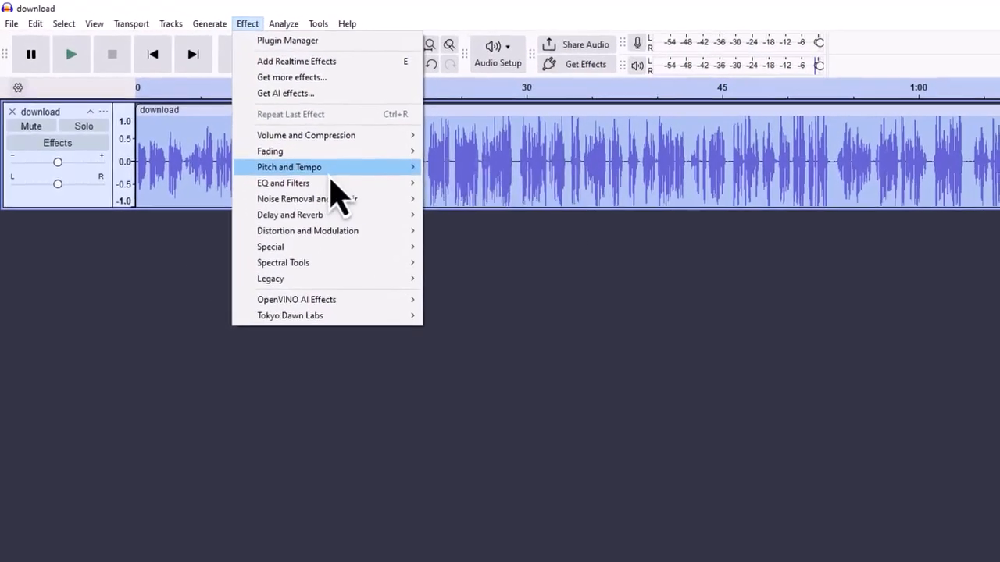
{"action": "mouse_move", "coordinate": [234, 125]}
{"action": "left_click", "coordinate": [488, 199]}
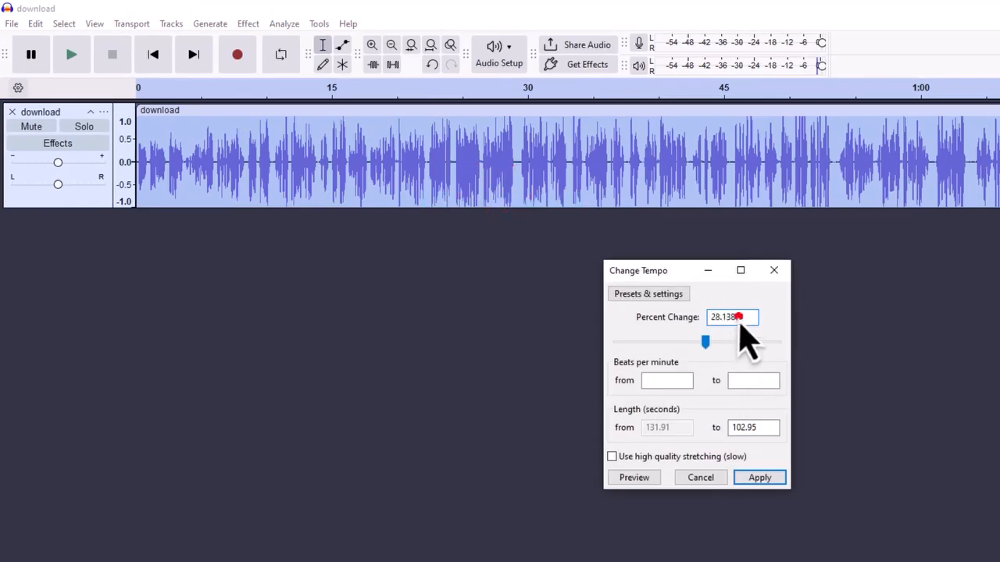
{"action": "type", "text": "2"}
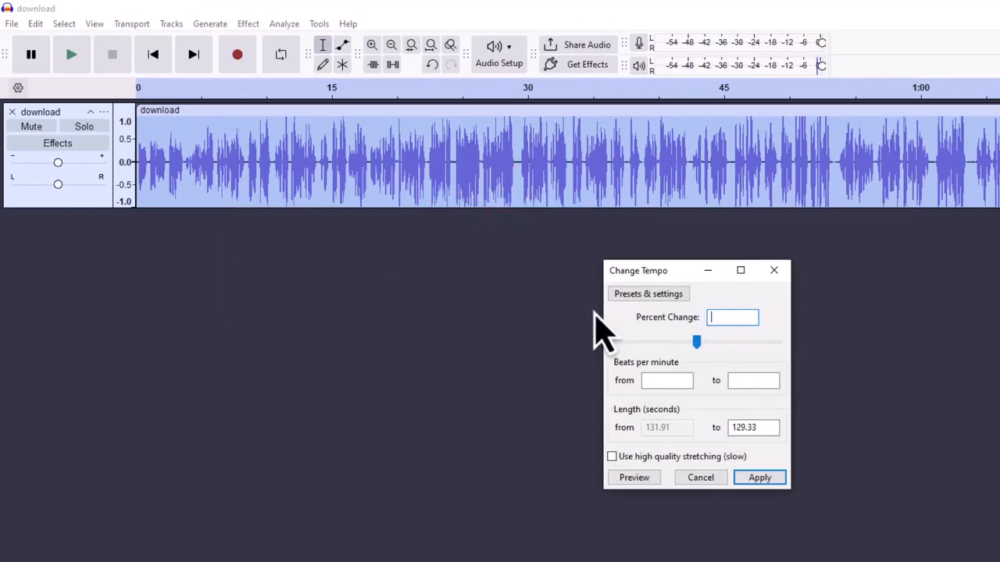
{"action": "left_click", "coordinate": [763, 479]}
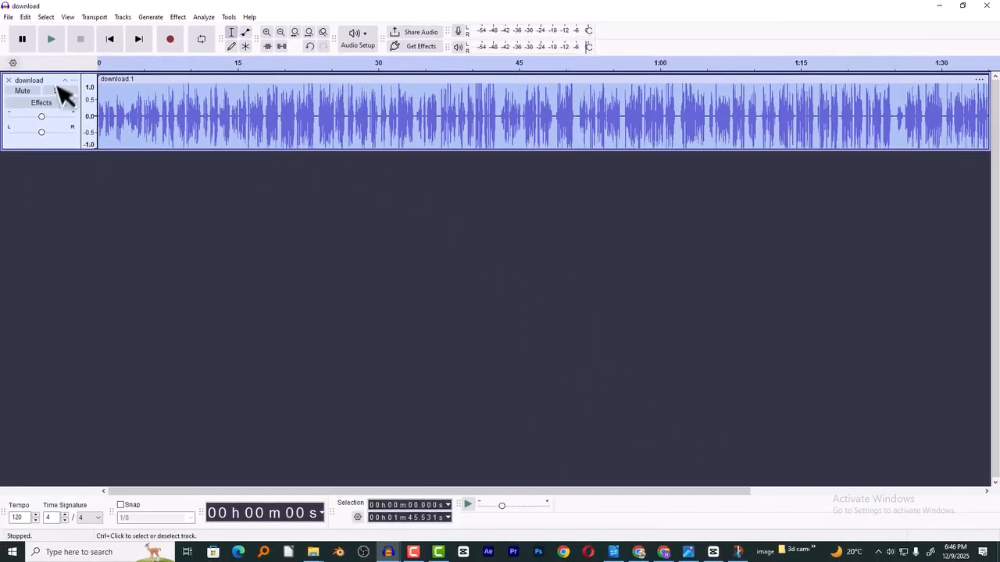
- Play the opening seconds of the sped-up voiceover
{"action": "left_click", "coordinate": [125, 106]}
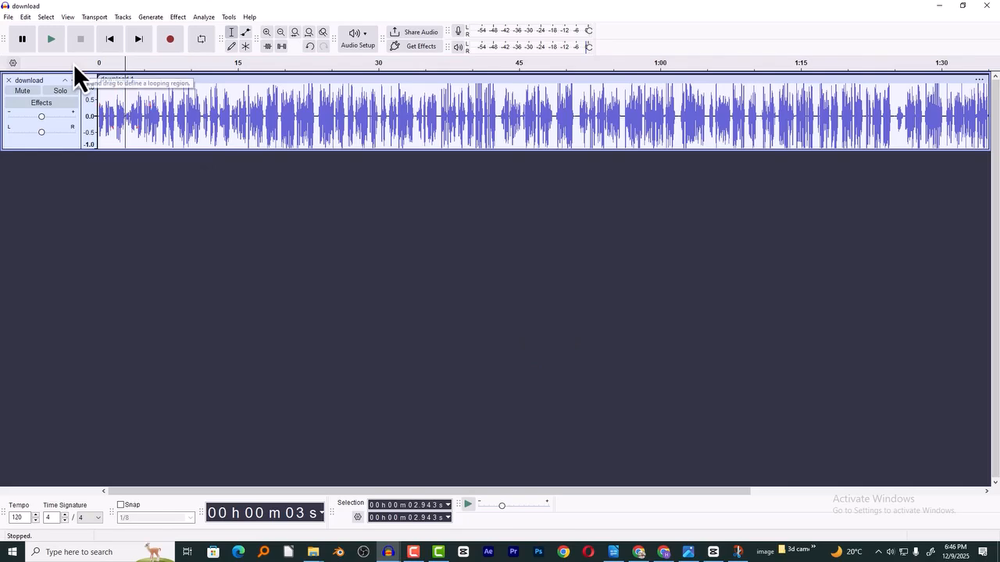
{"action": "left_click", "coordinate": [73, 63]}
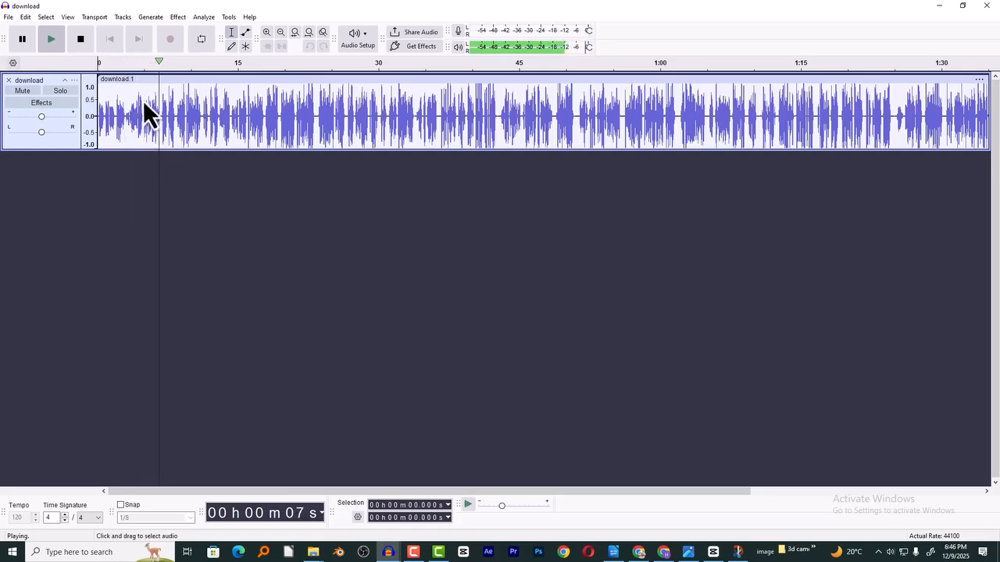
{"action": "key", "text": "space"}
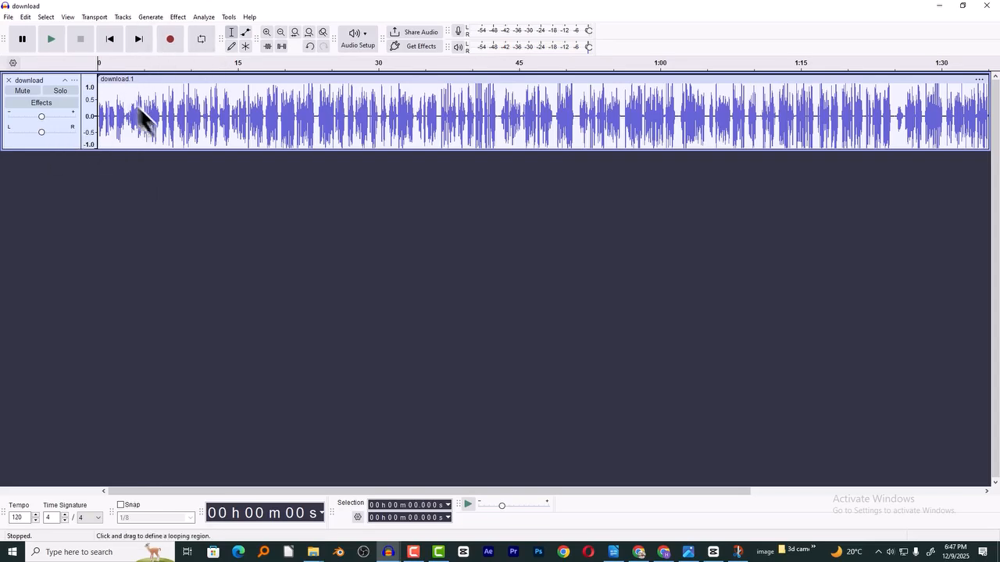
- Apply Change Pitch to the whole voiceover track with a percent change of 5
{"action": "left_click", "coordinate": [61, 142]}
{"action": "left_click", "coordinate": [175, 18]}
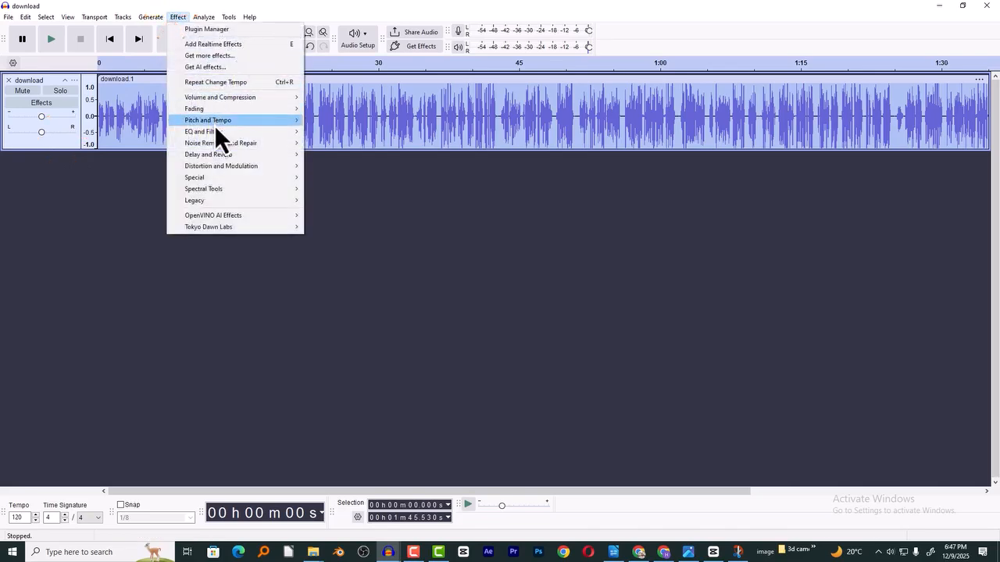
{"action": "mouse_move", "coordinate": [215, 121]}
{"action": "left_click", "coordinate": [357, 120]}
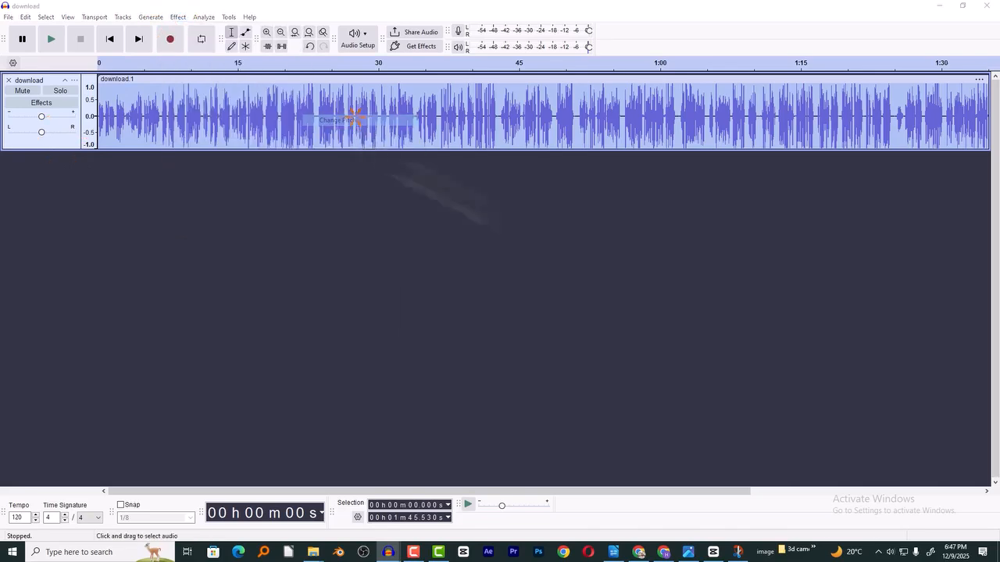
{"action": "left_click_drag", "start_coordinate": [539, 304], "coordinate": [351, 314]}
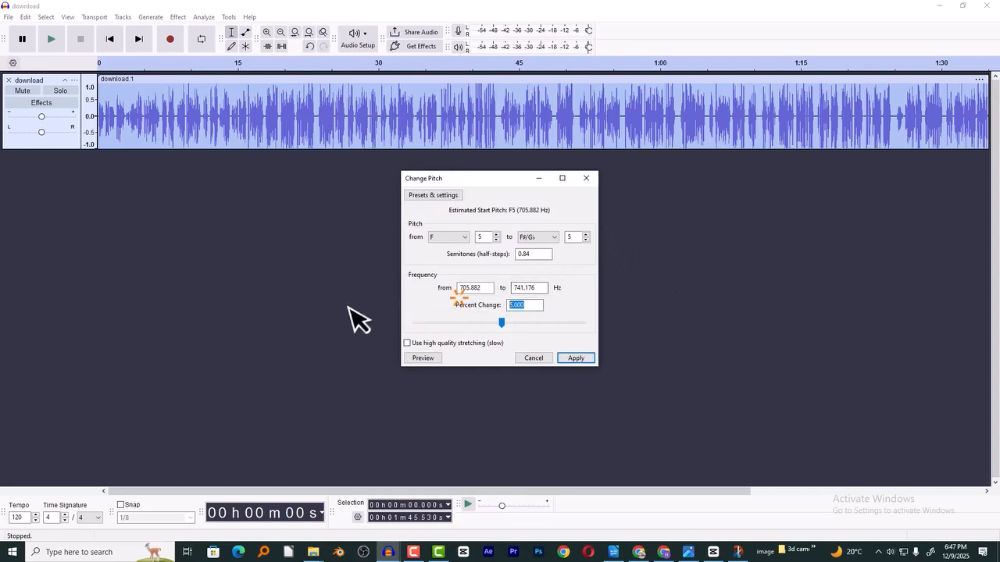
{"action": "type", "text": "5"}
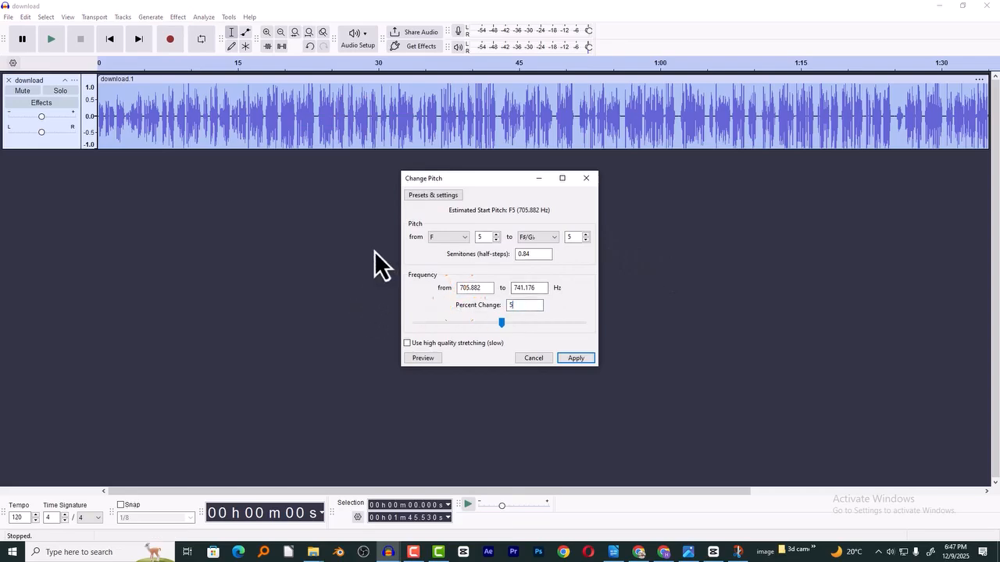
{"action": "left_click", "coordinate": [575, 358]}
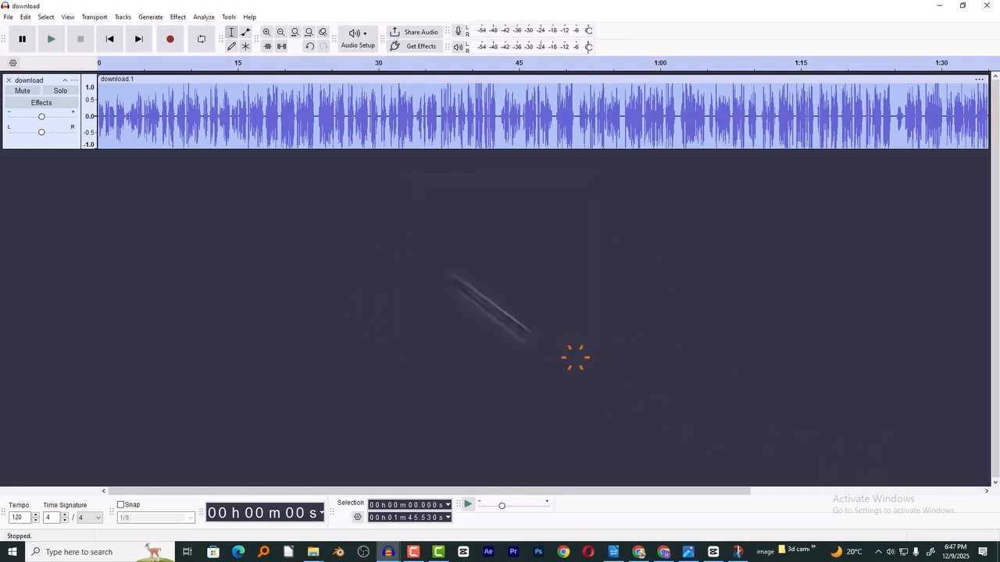
- Play the pitch-shifted voiceover from about 12 seconds
{"action": "left_click", "coordinate": [213, 109]}
{"action": "key", "text": "space"}
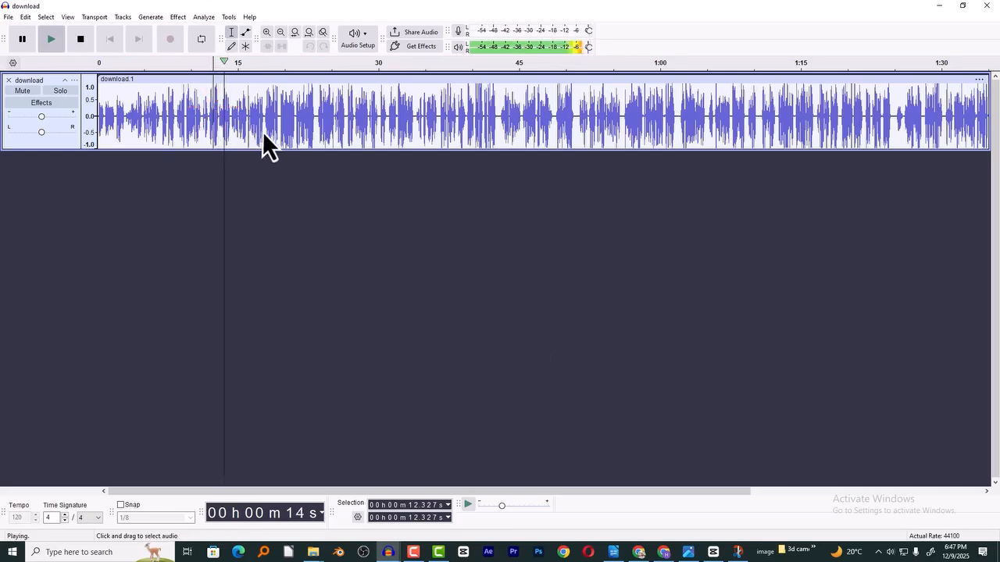
{"action": "key", "text": "space"}
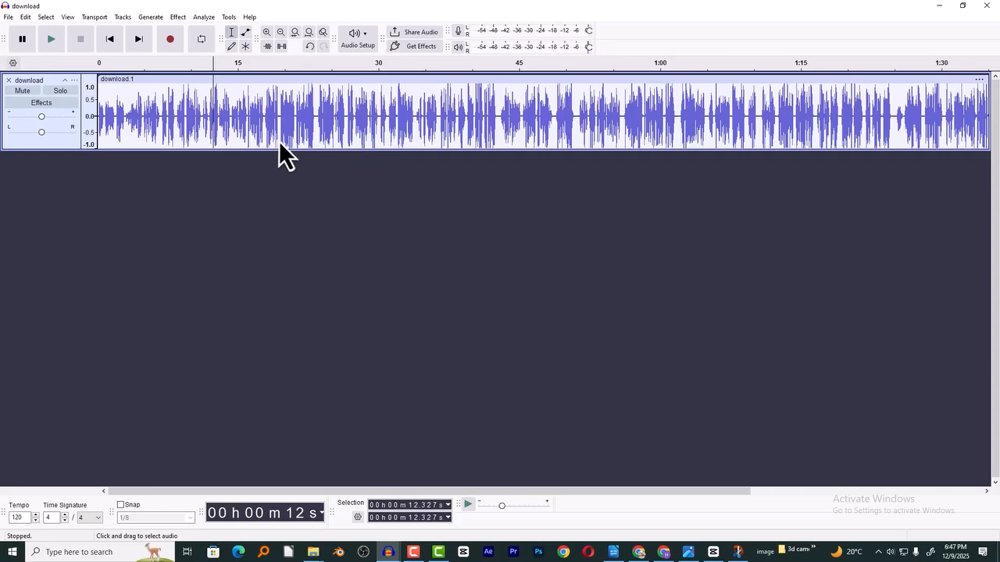
- Export the entire project as the WAV file download 03 in the Downloads folder
{"action": "key", "text": "ctrl+shift+e"}
{"action": "left_click", "coordinate": [602, 202]}
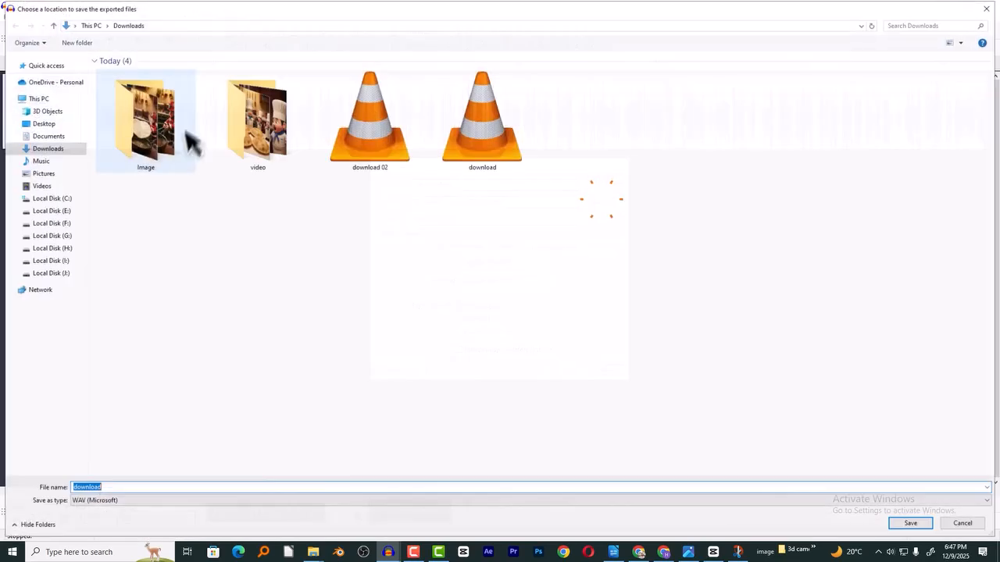
{"action": "left_click", "coordinate": [394, 151]}
{"action": "left_click", "coordinate": [129, 489]}
{"action": "key", "text": "BackSpace"}
{"action": "type", "text": "3"}
{"action": "left_click", "coordinate": [910, 526]}
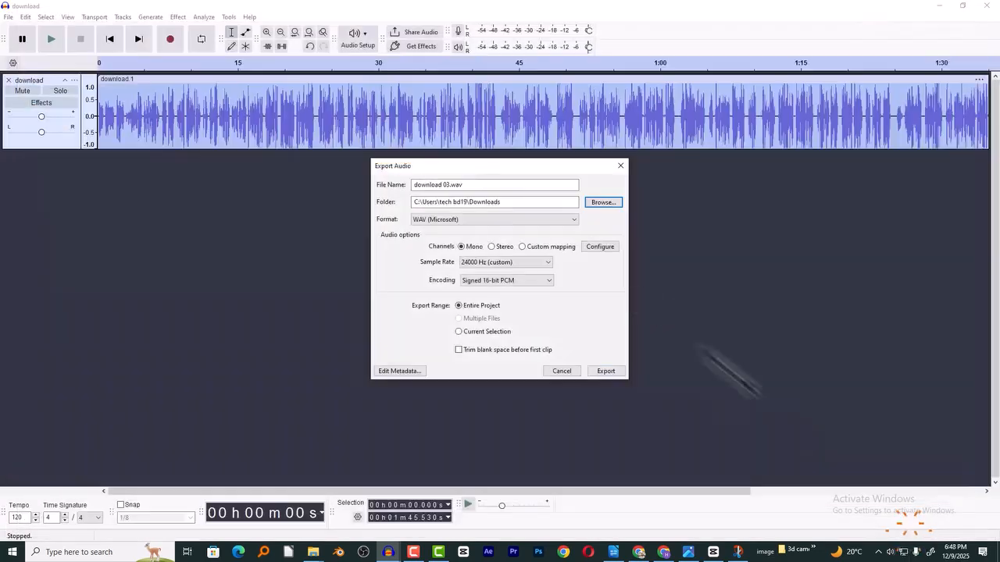
{"action": "left_click", "coordinate": [601, 374]}
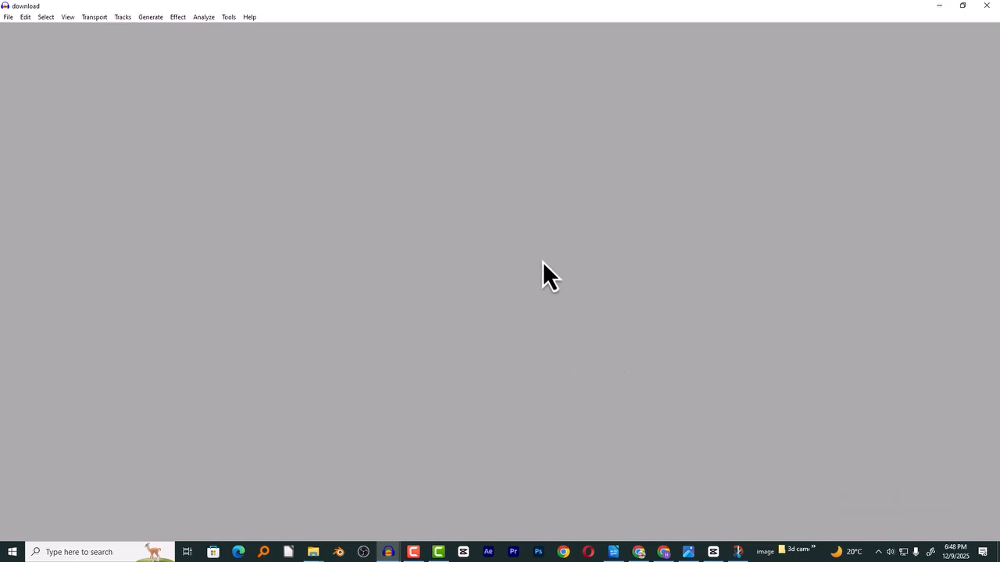
- Switch to CapCut, import download 03.wav from Downloads and place it at the start of the timeline
{"action": "key", "text": "alt+Tab"}
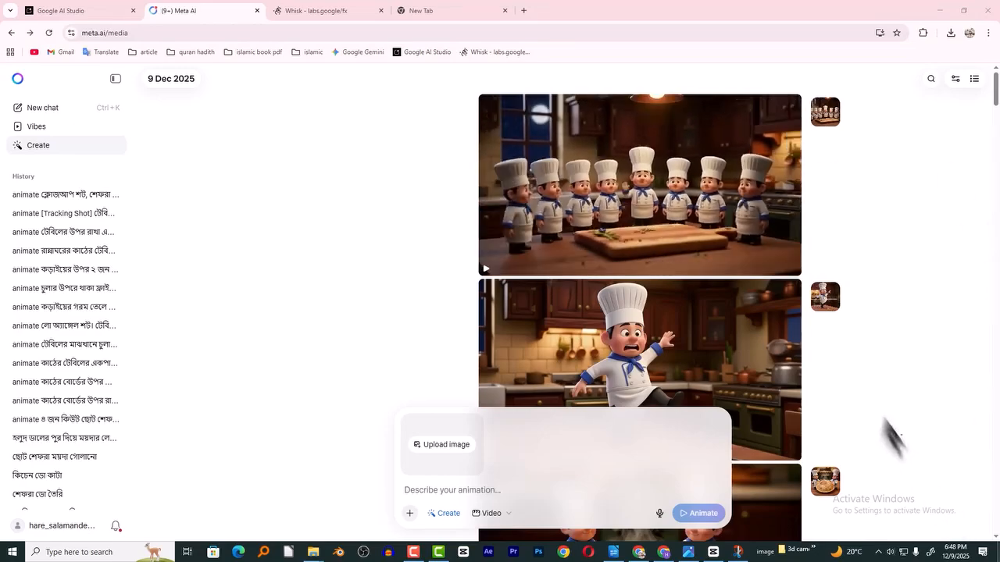
{"action": "key", "text": "super+d"}
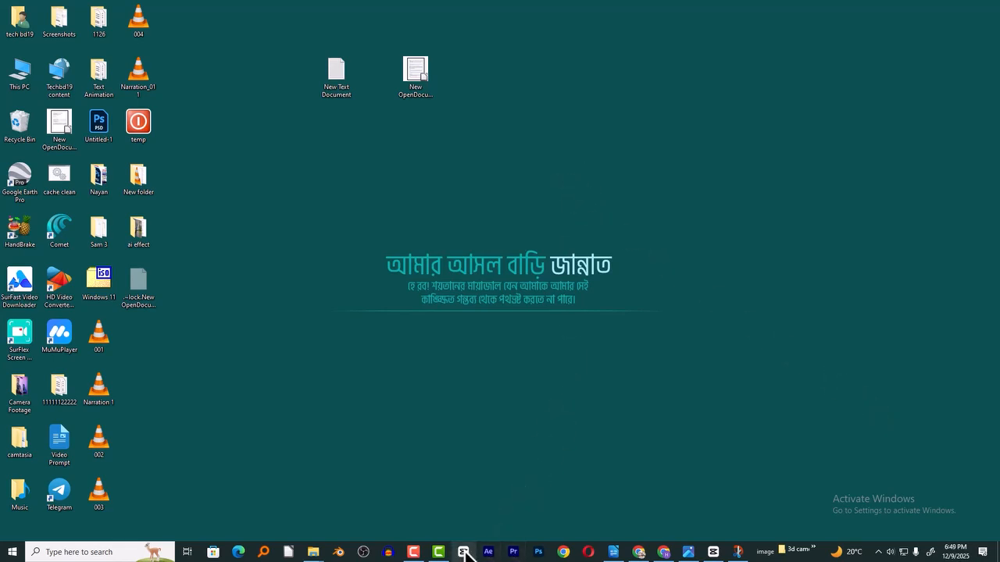
{"action": "left_click", "coordinate": [715, 551]}
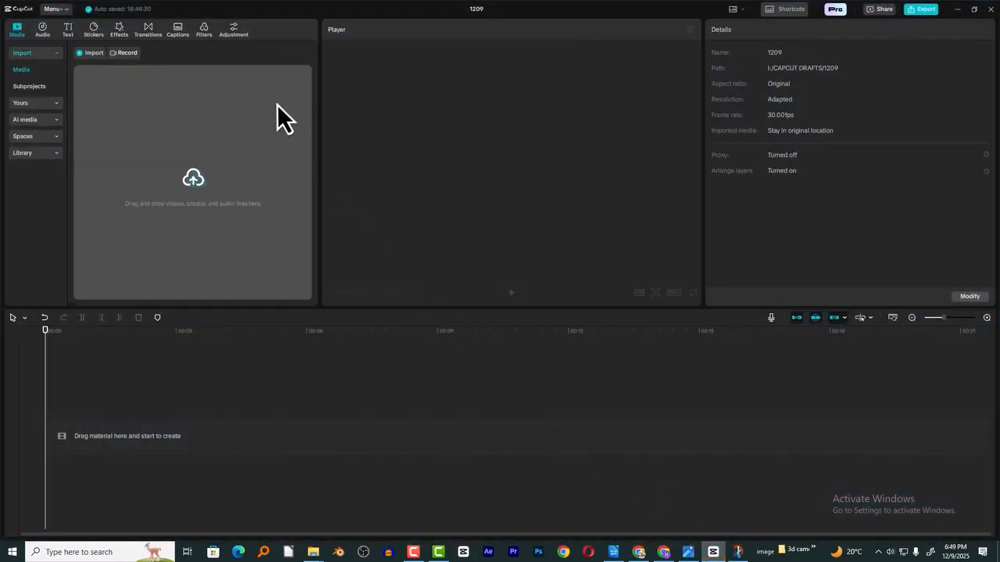
{"action": "left_click", "coordinate": [277, 104]}
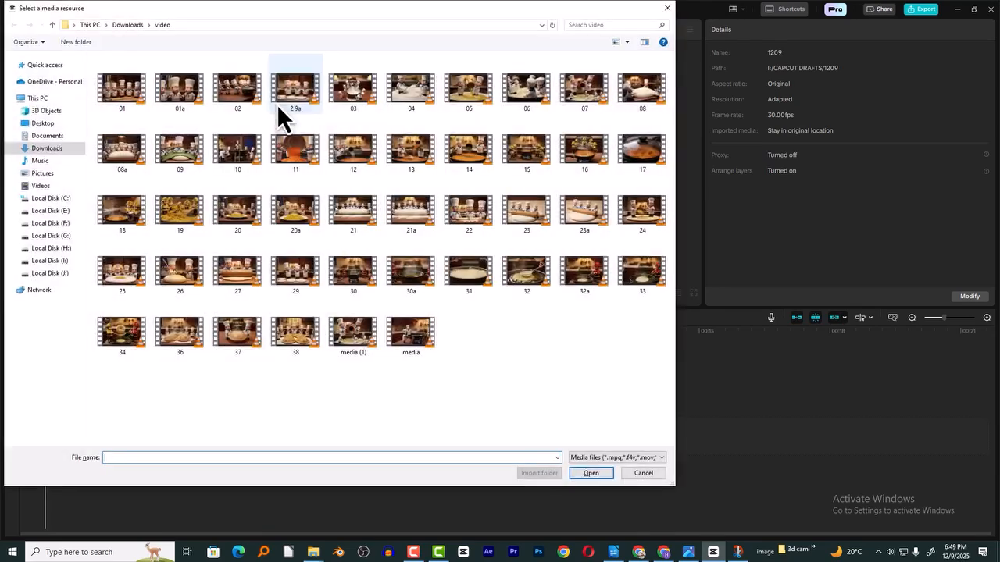
{"action": "left_click", "coordinate": [59, 148]}
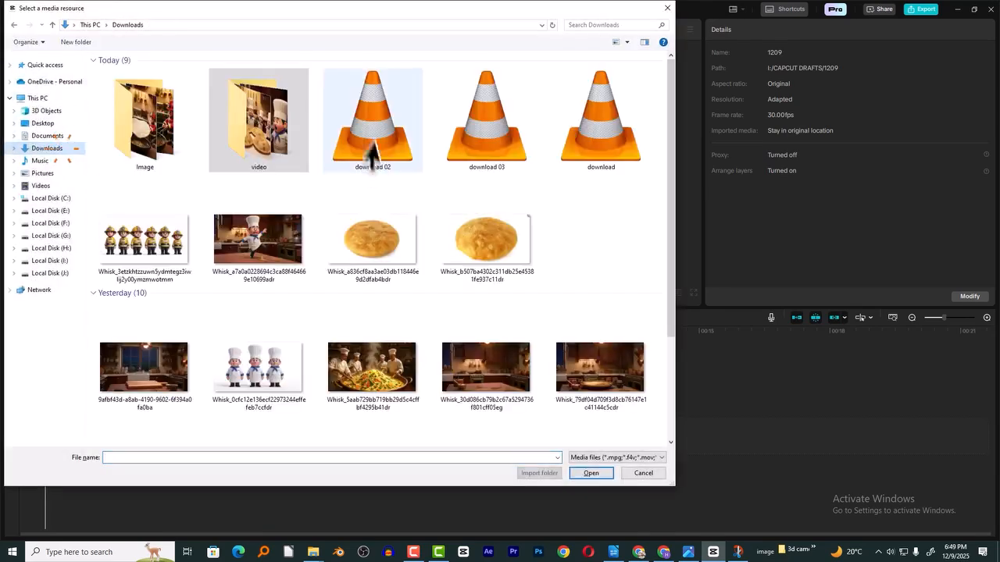
{"action": "double_click", "coordinate": [490, 145]}
{"action": "left_click_drag", "start_coordinate": [101, 101], "coordinate": [88, 465]}
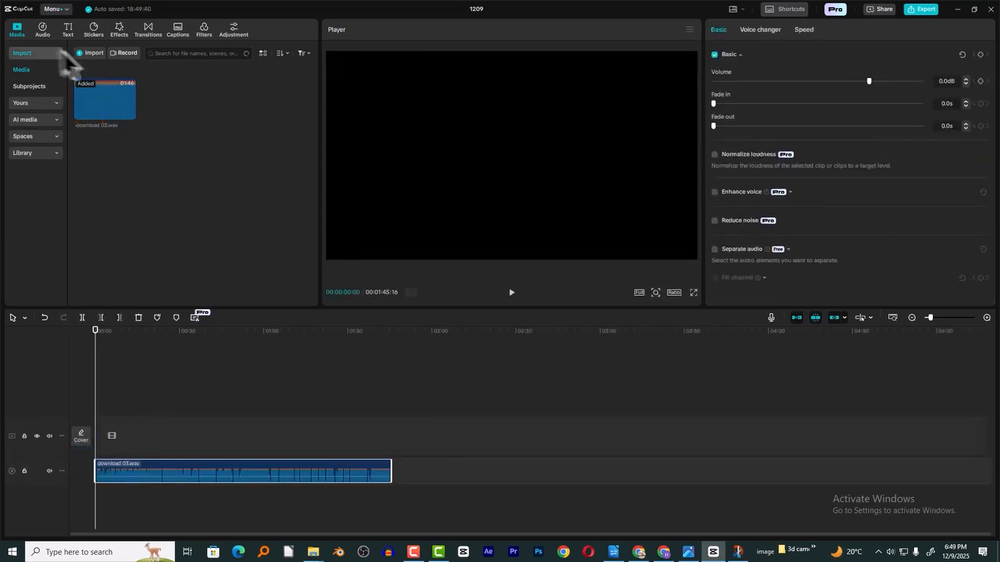
- Import all the clips from the video folder in Downloads into the project media
{"action": "left_click", "coordinate": [89, 52]}
{"action": "double_click", "coordinate": [259, 121]}
{"action": "key", "text": "ctrl+a"}
{"action": "left_click", "coordinate": [590, 474]}
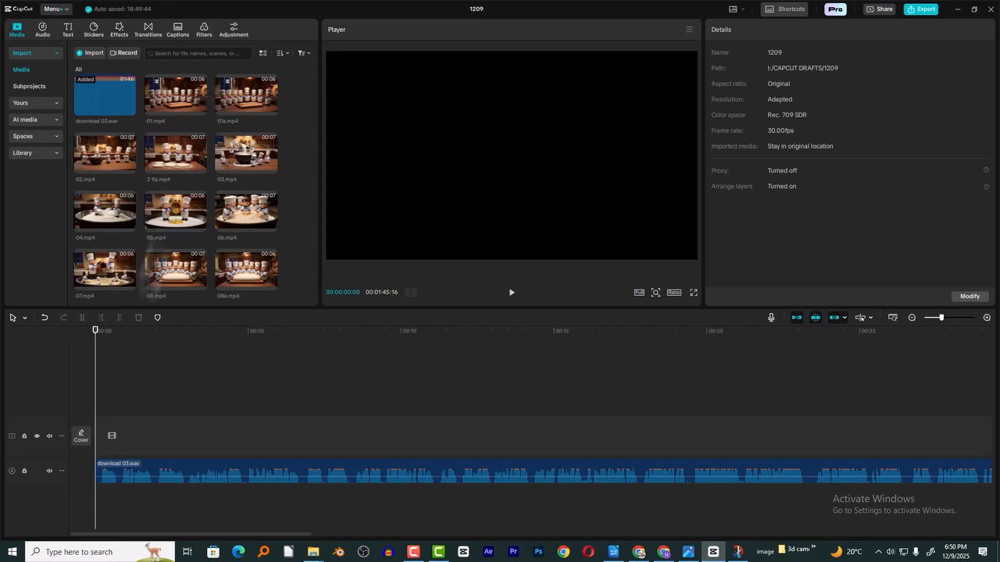
- Trim the first 24 frames off the voiceover clip and move it back to the start of the timeline
{"action": "key", "text": "space"}
{"action": "key", "text": "space"}
{"action": "left_click_drag", "start_coordinate": [125, 341], "coordinate": [119, 349]}
{"action": "left_click", "coordinate": [171, 474]}
{"action": "key", "text": "q"}
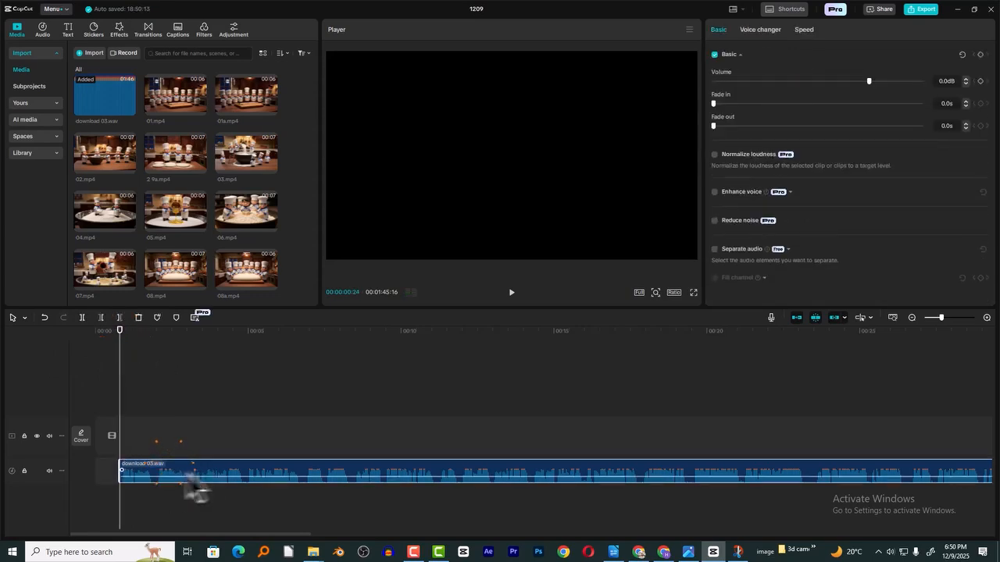
{"action": "left_click_drag", "start_coordinate": [187, 473], "coordinate": [161, 474]}
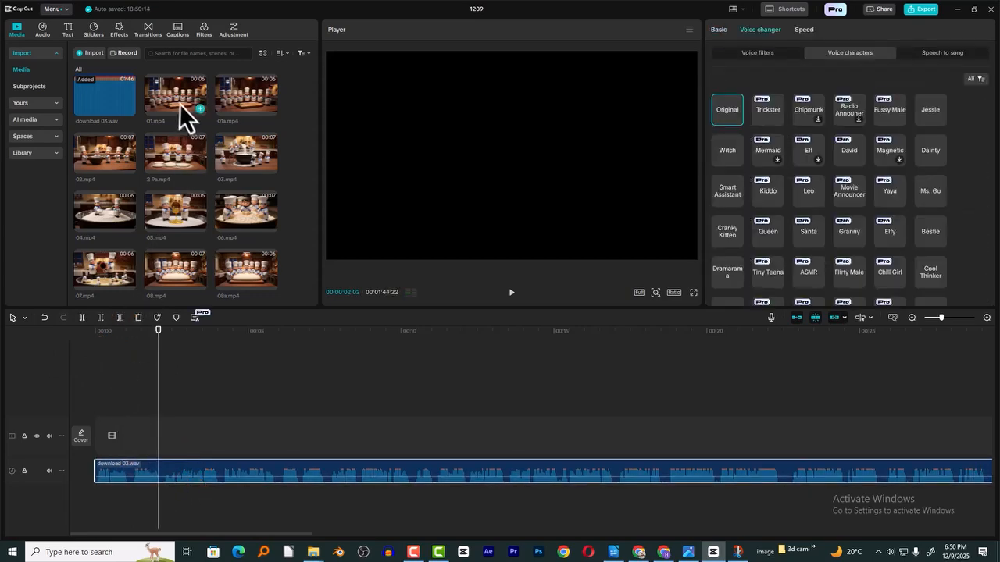
- Place 01.mp4 at the start of the video track and play it together with the voiceover
{"action": "left_click_drag", "start_coordinate": [180, 104], "coordinate": [144, 434]}
{"action": "left_click_drag", "start_coordinate": [114, 342], "coordinate": [87, 344]}
{"action": "key", "text": "space"}
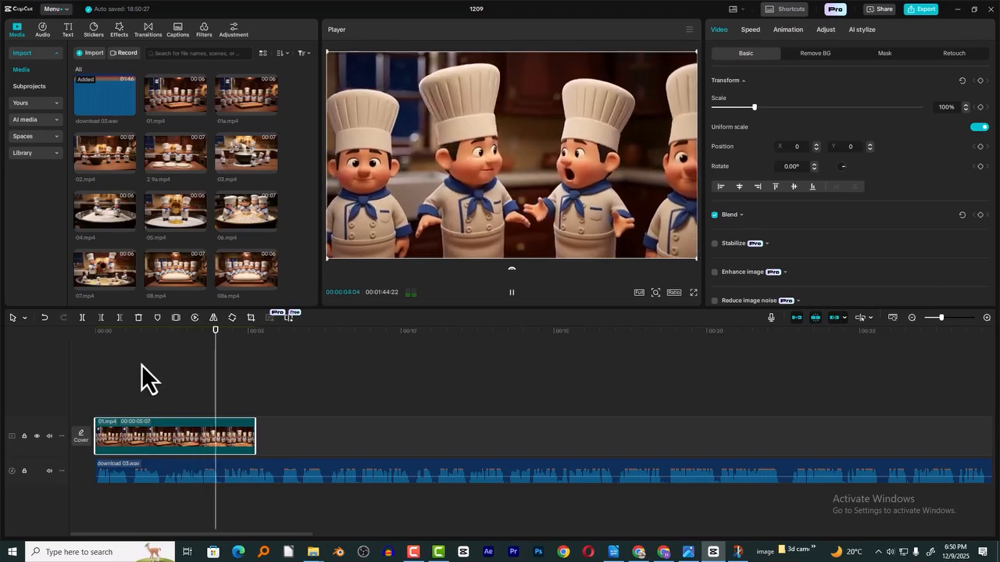
{"action": "scroll", "coordinate": [252, 234], "scroll_direction": "down", "scroll_amount": 5}
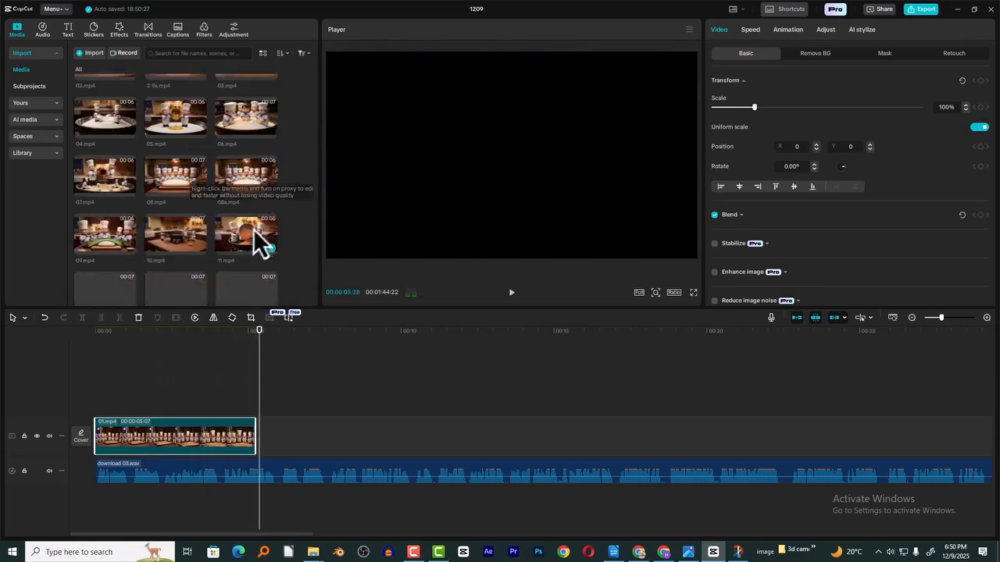
{"action": "left_click", "coordinate": [166, 336]}
{"action": "left_click", "coordinate": [190, 333]}
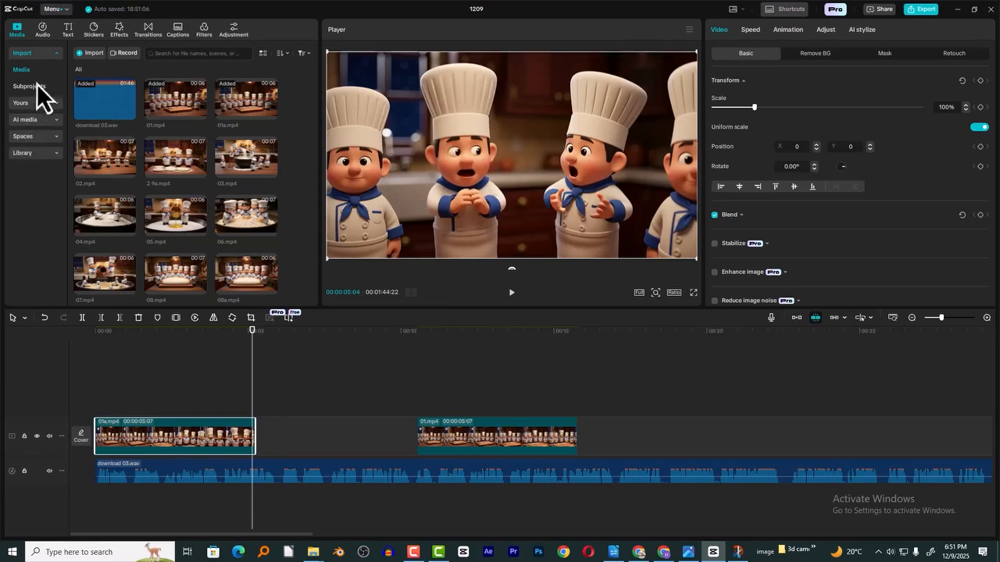
- Add the Simple Vlog text template above the video track at 00:00:04:12, overlapping the end of 01a.mp4
{"action": "left_click", "coordinate": [67, 31]}
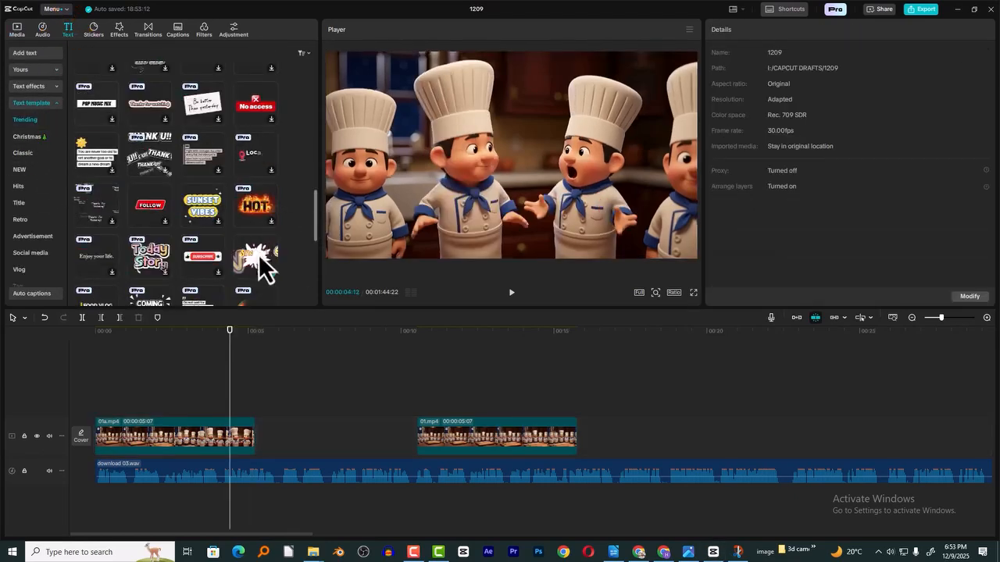
{"action": "left_click_drag", "start_coordinate": [258, 257], "coordinate": [262, 407]}
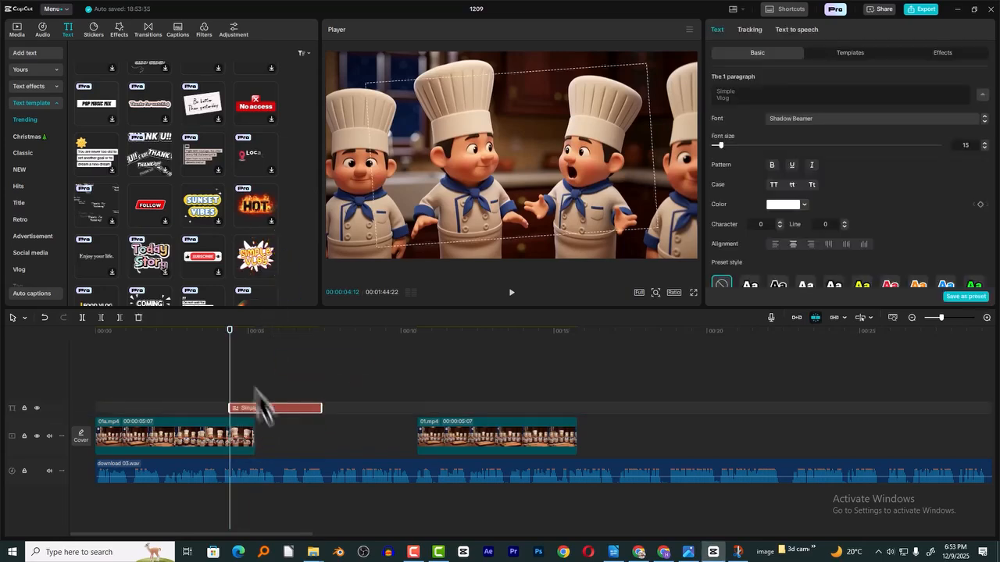
{"action": "left_click", "coordinate": [242, 345]}
{"action": "left_click", "coordinate": [417, 161]}
- Shrink the text template, place it between the two middle chefs and replace its text with "ডালপুরি"
{"action": "left_click_drag", "start_coordinate": [609, 193], "coordinate": [542, 273]}
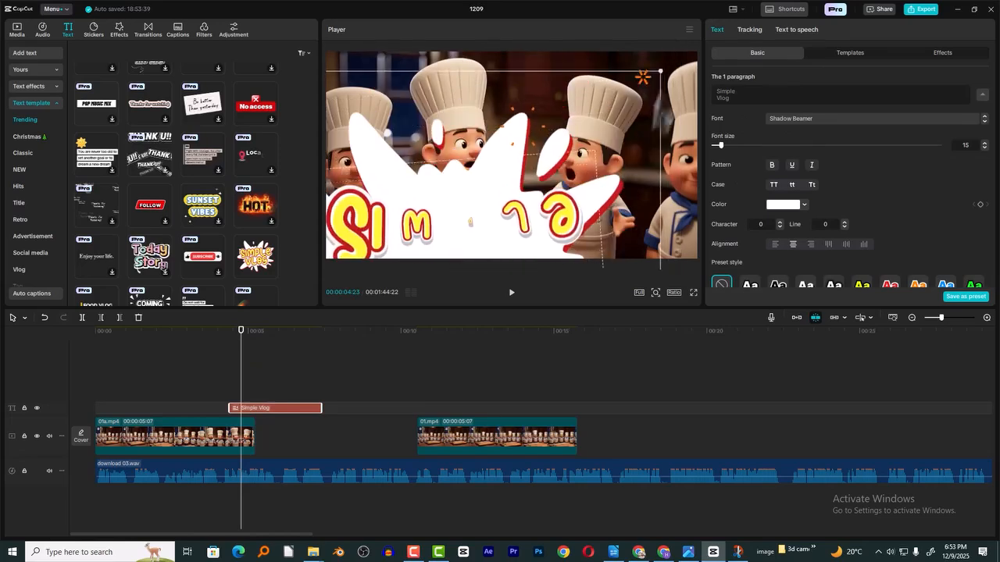
{"action": "left_click_drag", "start_coordinate": [664, 77], "coordinate": [585, 147]}
{"action": "left_click_drag", "start_coordinate": [470, 232], "coordinate": [531, 138]}
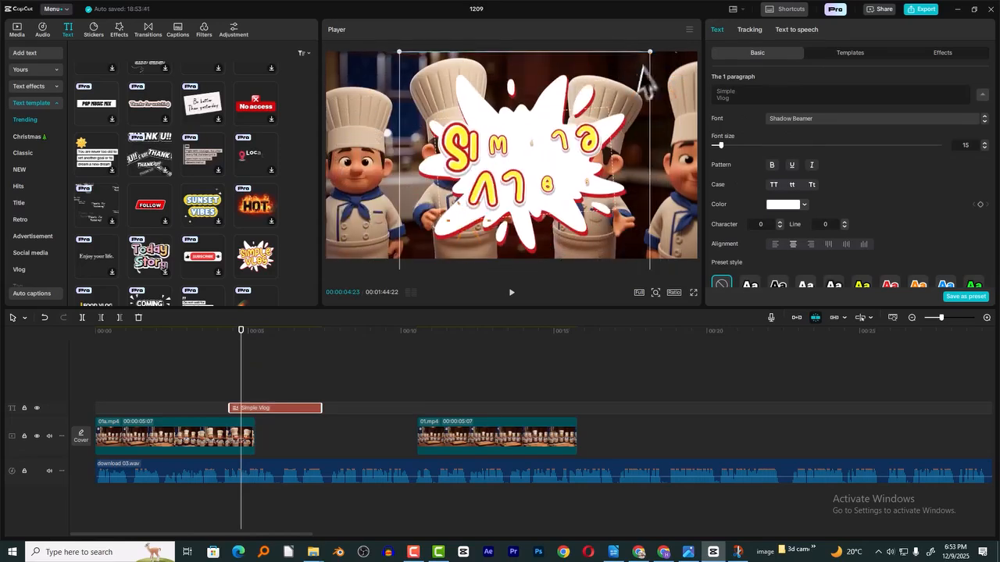
{"action": "left_click_drag", "start_coordinate": [651, 52], "coordinate": [622, 78]}
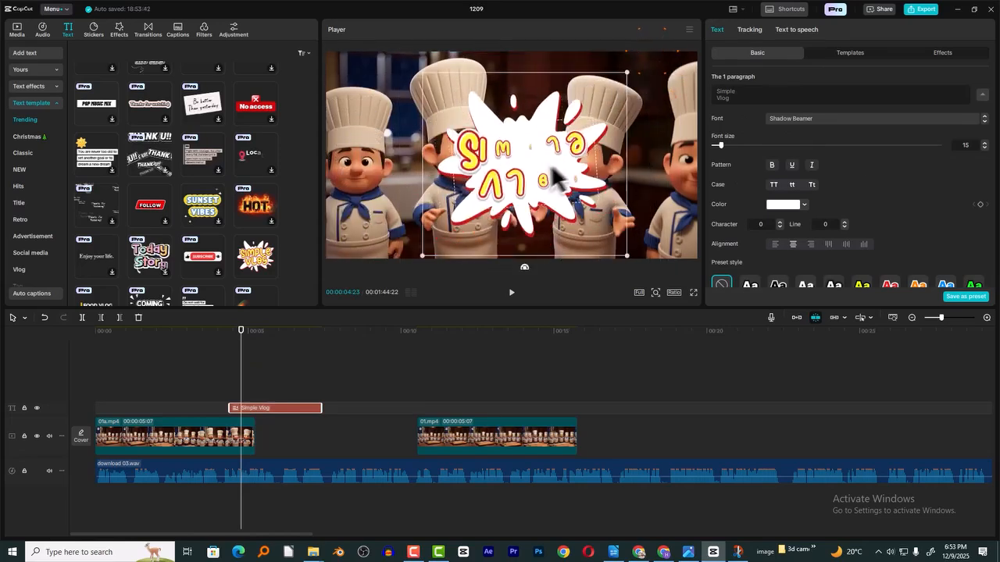
{"action": "triple_click", "coordinate": [771, 100]}
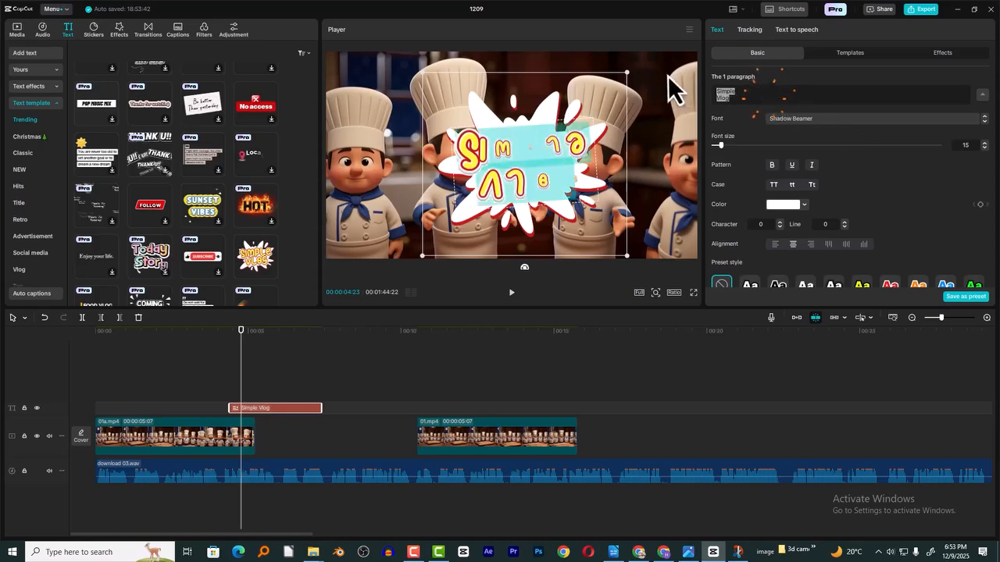
{"action": "type", "text": "আলুপুরি"}
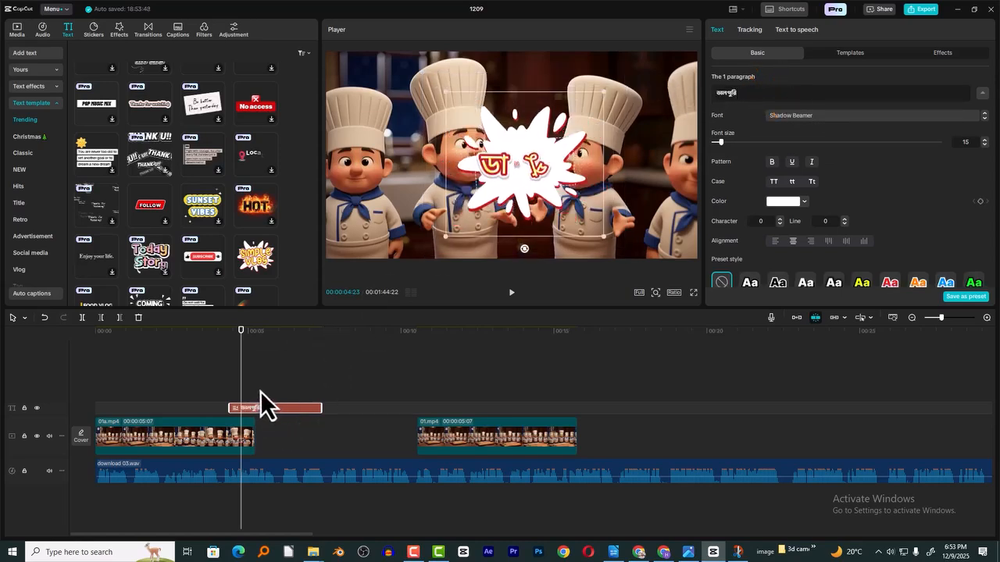
- Play the title and add a freeze frame of the last picture of 01a.mp4 at 00:00:05:06
{"action": "left_click", "coordinate": [232, 338]}
{"action": "key", "text": "space"}
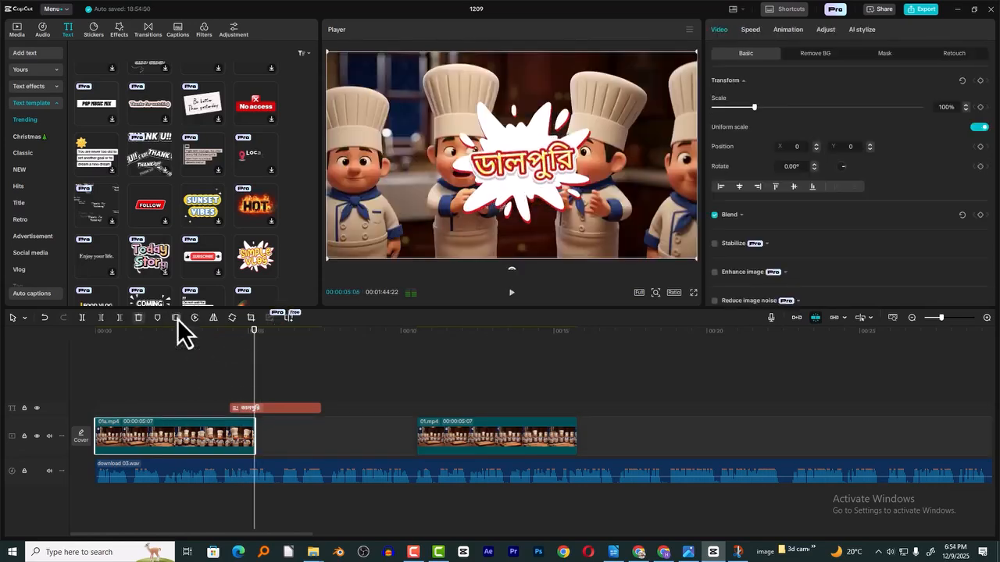
{"action": "left_click", "coordinate": [177, 319]}
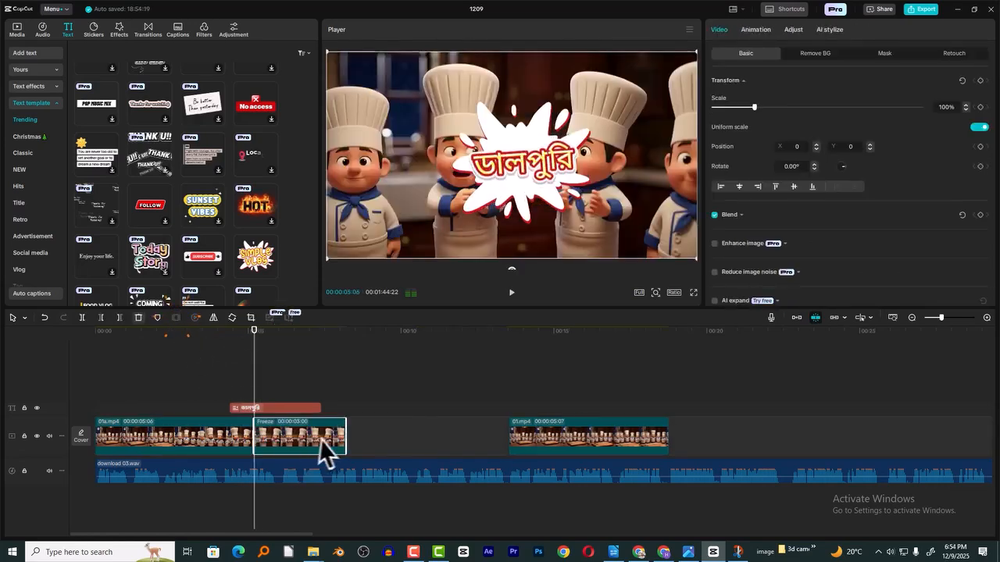
{"action": "left_click", "coordinate": [274, 342]}
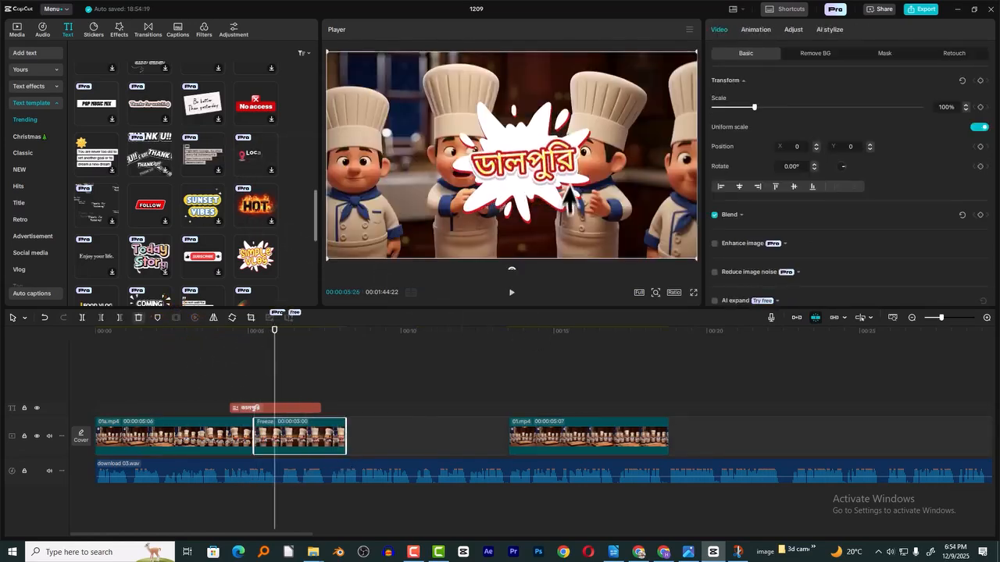
- Import the two Whisk flatbread images on white backgrounds from Downloads into the project media
{"action": "left_click", "coordinate": [17, 30]}
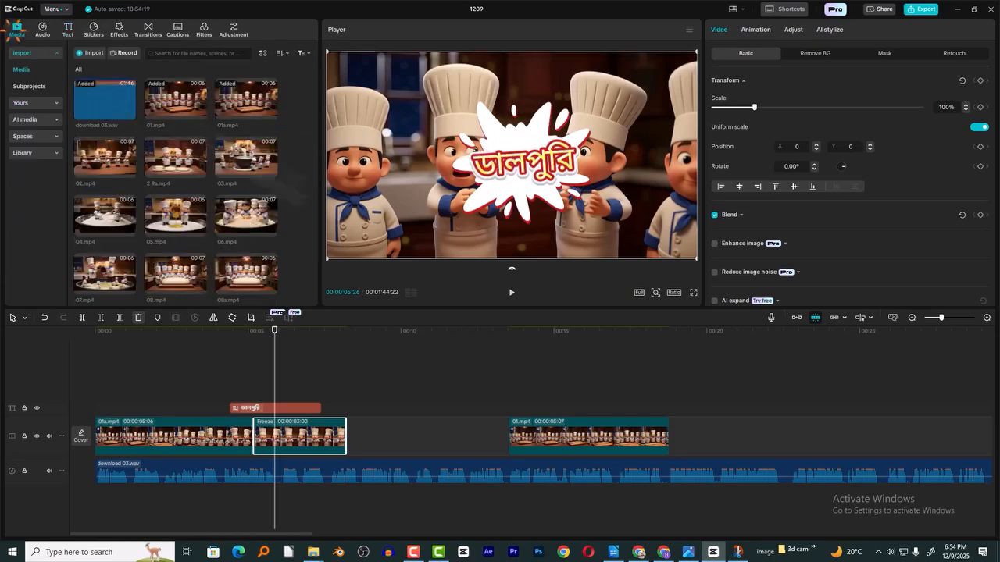
{"action": "left_click", "coordinate": [94, 52]}
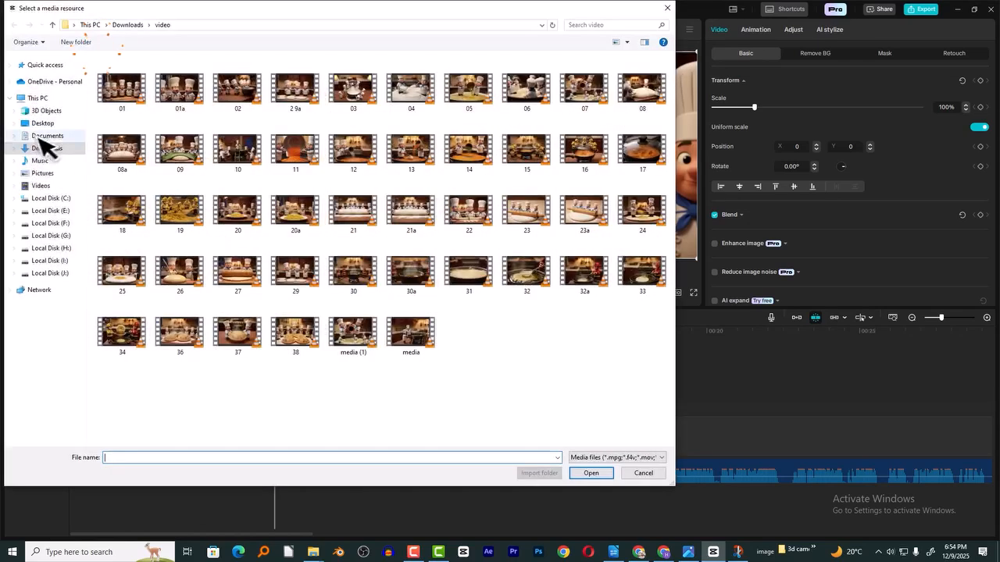
{"action": "left_click", "coordinate": [48, 150]}
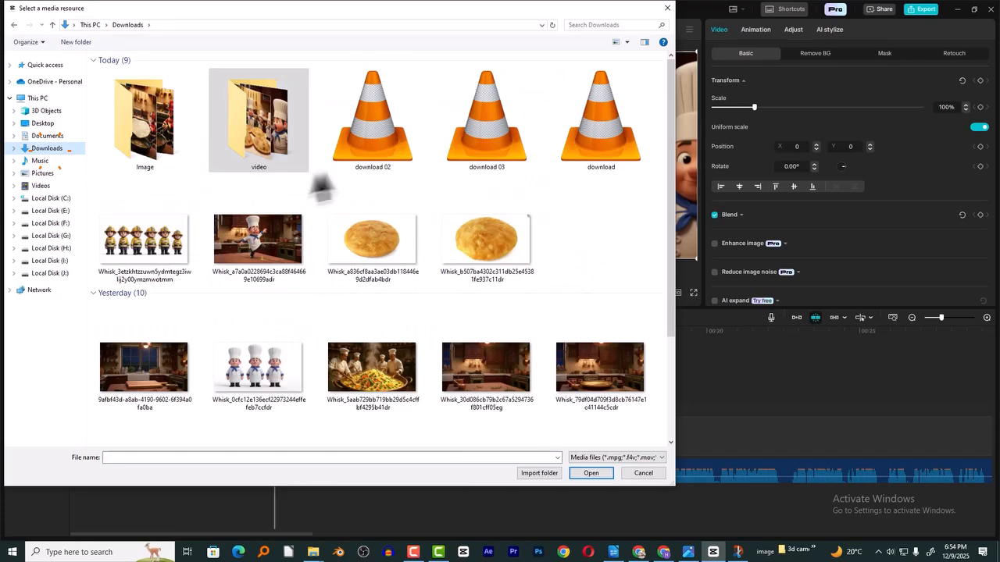
{"action": "left_click", "coordinate": [375, 246]}
{"action": "left_click", "coordinate": [491, 264], "text": "ctrl"}
{"action": "left_click", "coordinate": [590, 473]}
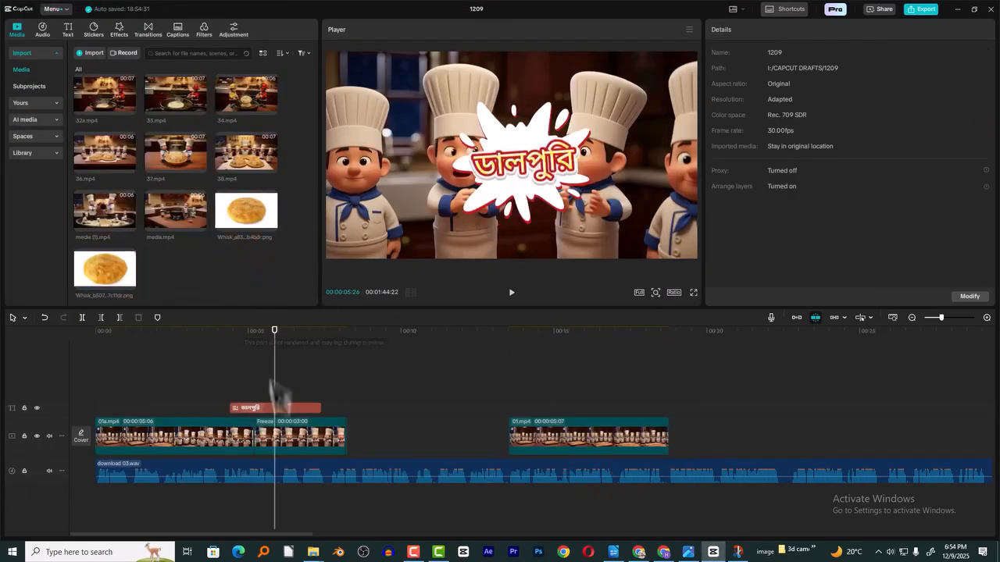
- Enlarge the ডালপুরি title splash slightly in the frame and play it back over the freeze frame
{"action": "left_click", "coordinate": [272, 407]}
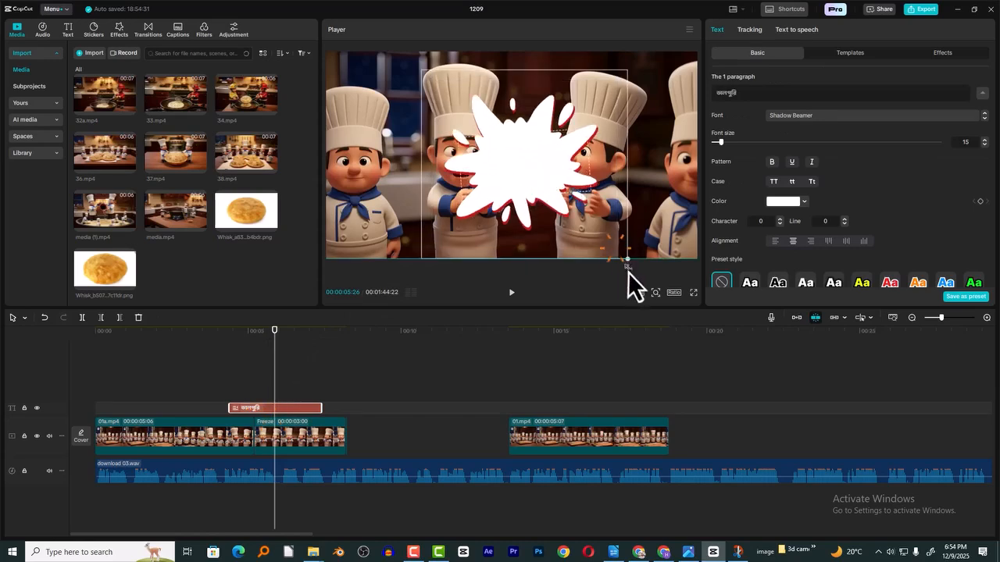
{"action": "left_click", "coordinate": [286, 344]}
{"action": "left_click", "coordinate": [236, 343]}
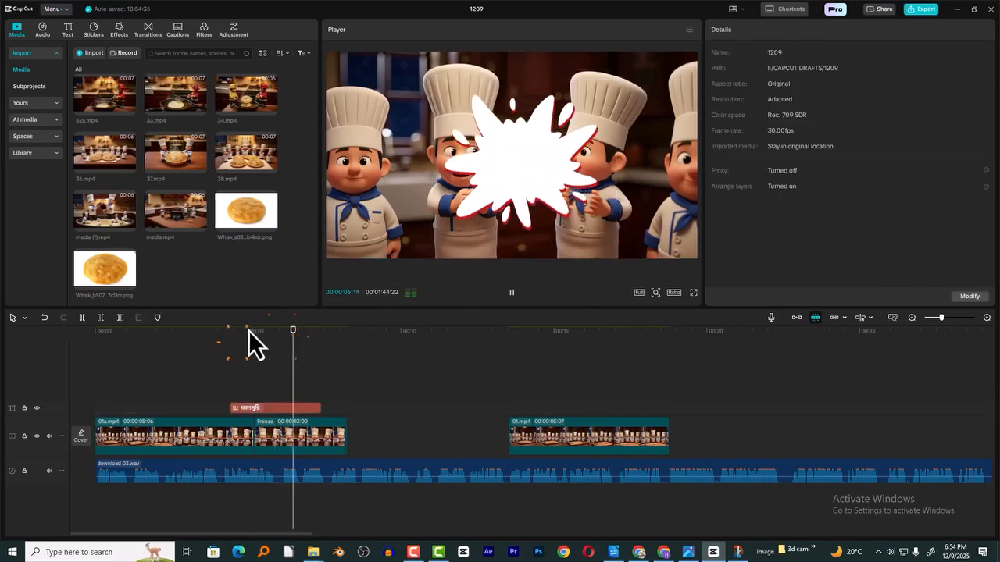
{"action": "left_click", "coordinate": [243, 341]}
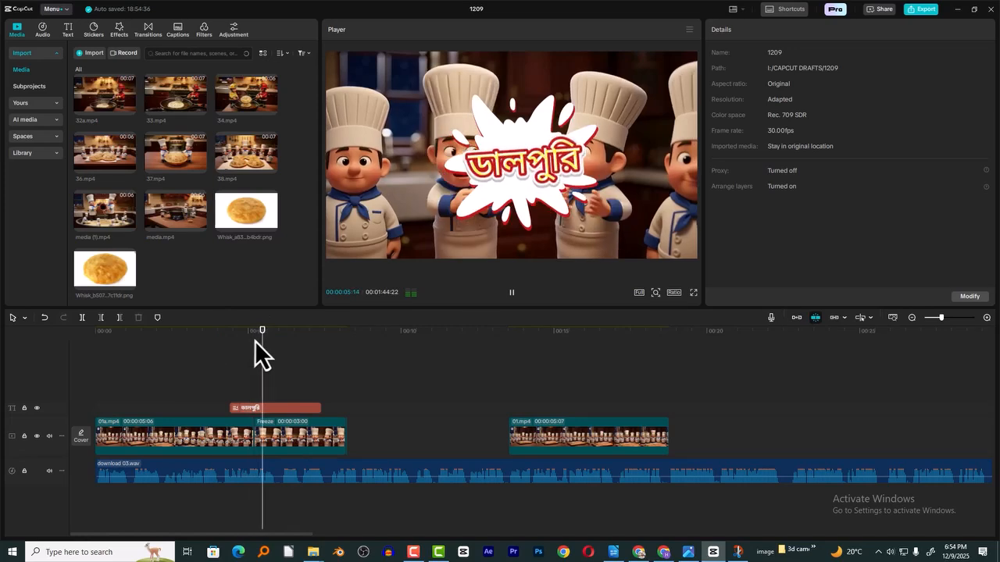
- Put the first flatbread image on a track above the title, auto-remove its background, and fit it small above the title text
{"action": "left_click_drag", "start_coordinate": [258, 200], "coordinate": [240, 394]}
{"action": "left_click", "coordinate": [812, 54]}
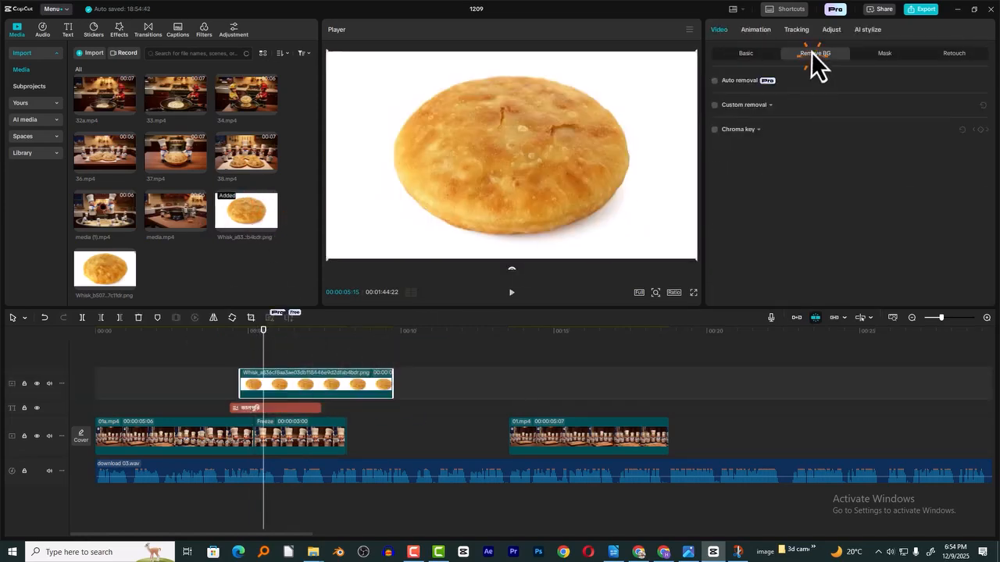
{"action": "left_click", "coordinate": [714, 82]}
{"action": "left_click_drag", "start_coordinate": [696, 259], "coordinate": [566, 185]}
{"action": "left_click_drag", "start_coordinate": [500, 145], "coordinate": [511, 113]}
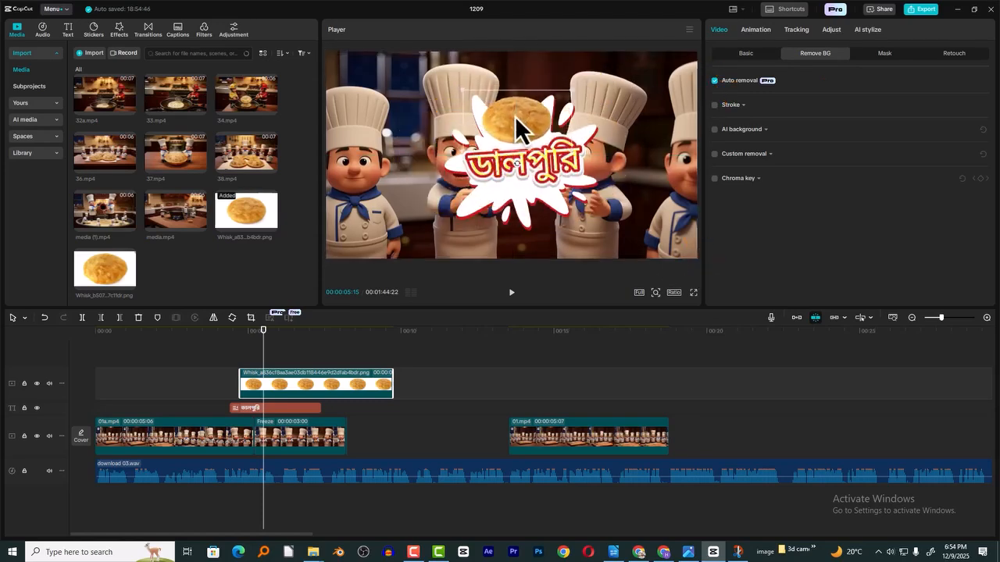
- Stack the second flatbread image on a new top track, auto-remove its background, and fit it small below the title text
{"action": "left_click_drag", "start_coordinate": [105, 277], "coordinate": [246, 364]}
{"action": "left_click", "coordinate": [315, 349]}
{"action": "left_click", "coordinate": [462, 242]}
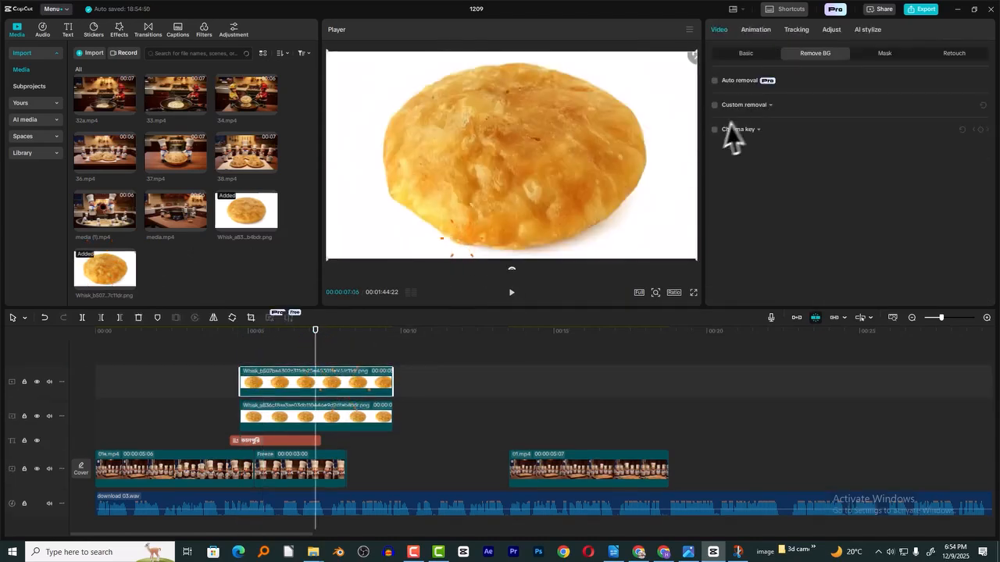
{"action": "left_click", "coordinate": [715, 82]}
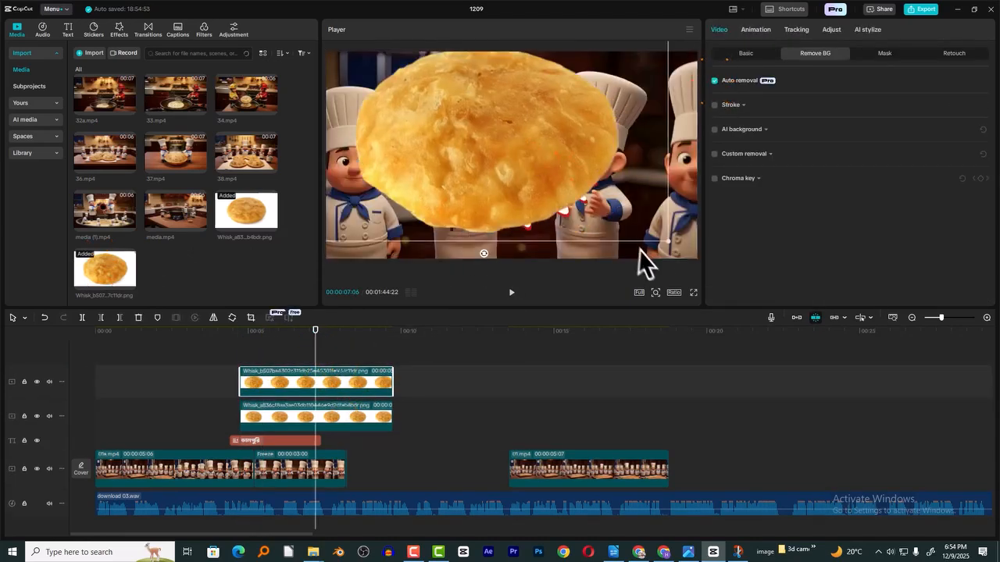
{"action": "left_click_drag", "start_coordinate": [668, 243], "coordinate": [562, 184]}
{"action": "left_click_drag", "start_coordinate": [482, 164], "coordinate": [517, 237]}
{"action": "left_click_drag", "start_coordinate": [600, 169], "coordinate": [555, 196]}
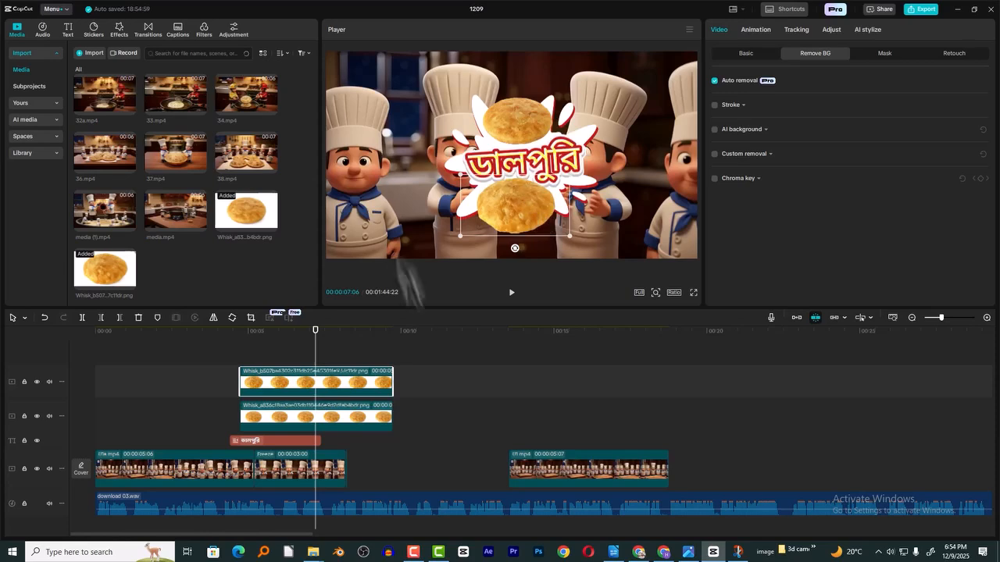
- Apply the Heart Gacha entrance animation to both flatbread images and play the result
{"action": "left_click", "coordinate": [756, 30]}
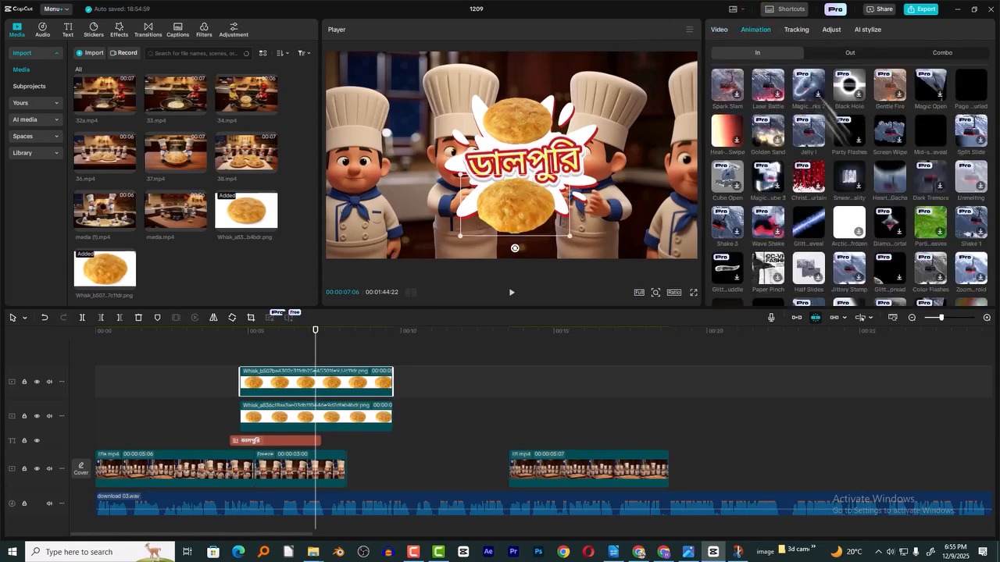
{"action": "left_click", "coordinate": [893, 176]}
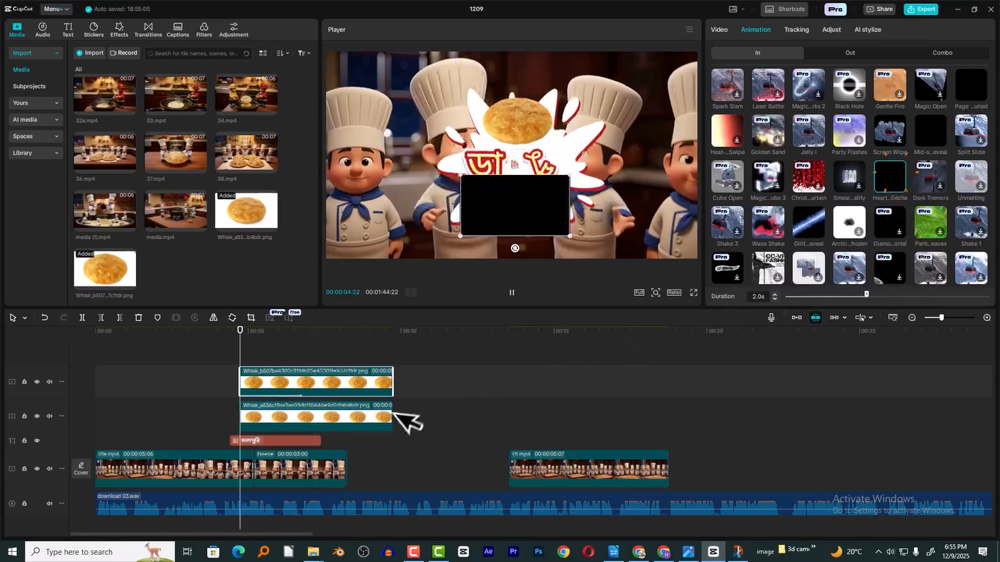
{"action": "left_click", "coordinate": [367, 420]}
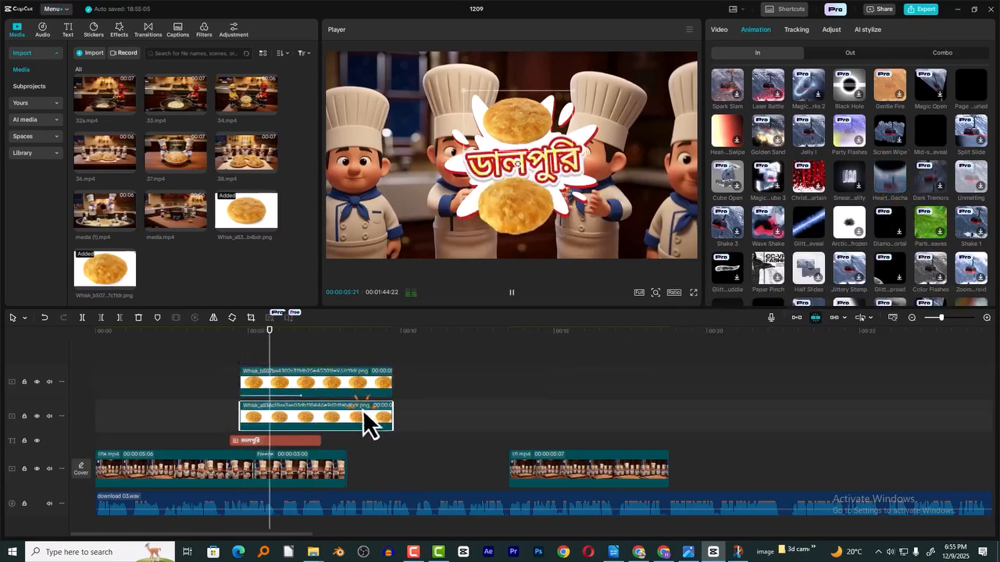
{"action": "left_click", "coordinate": [895, 173]}
{"action": "key", "text": "space"}
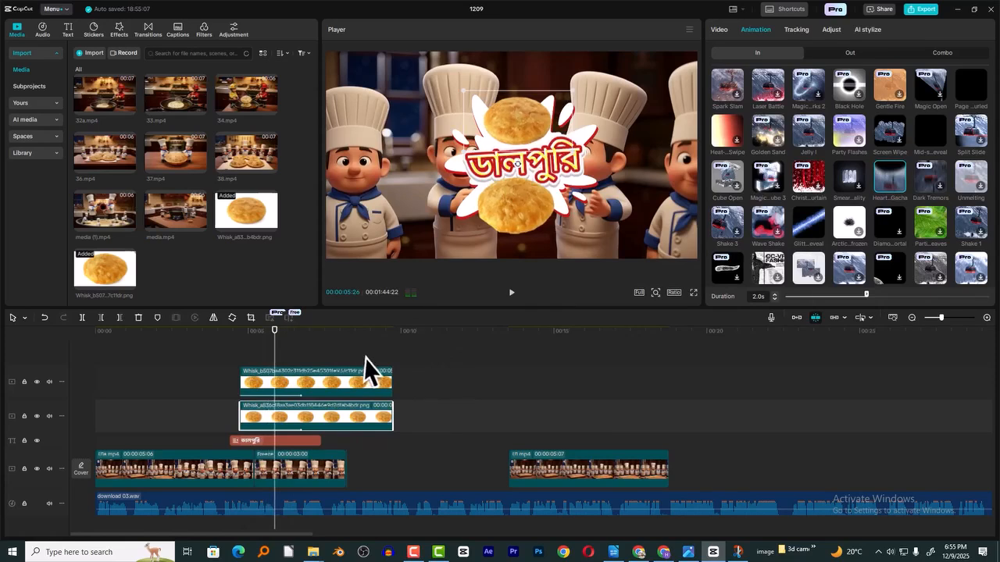
{"action": "key", "text": "space"}
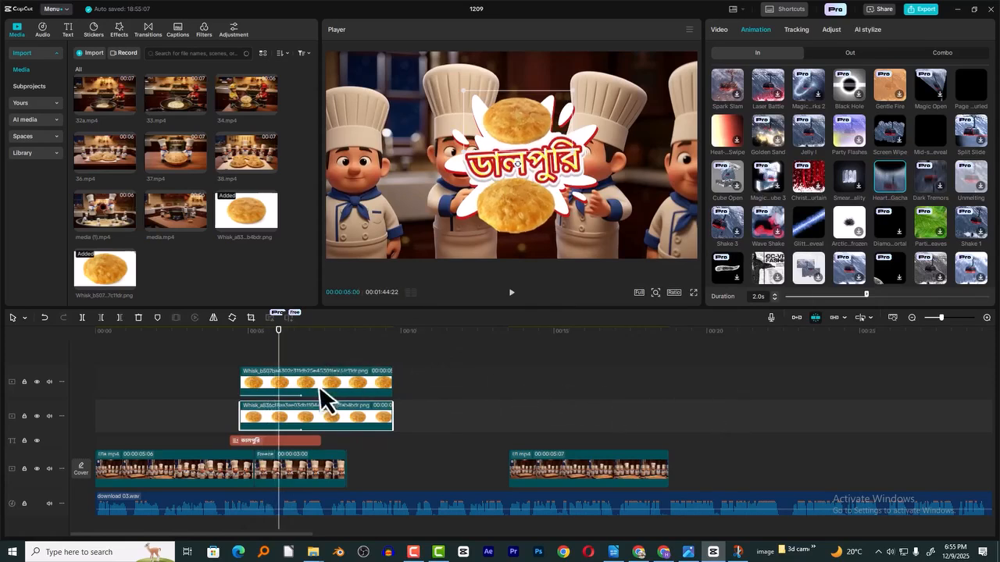
- Trim the ends of both flatbread images, the title and the freeze frame together to 00:00:06:00
{"action": "left_click_drag", "start_coordinate": [320, 361], "coordinate": [285, 474]}
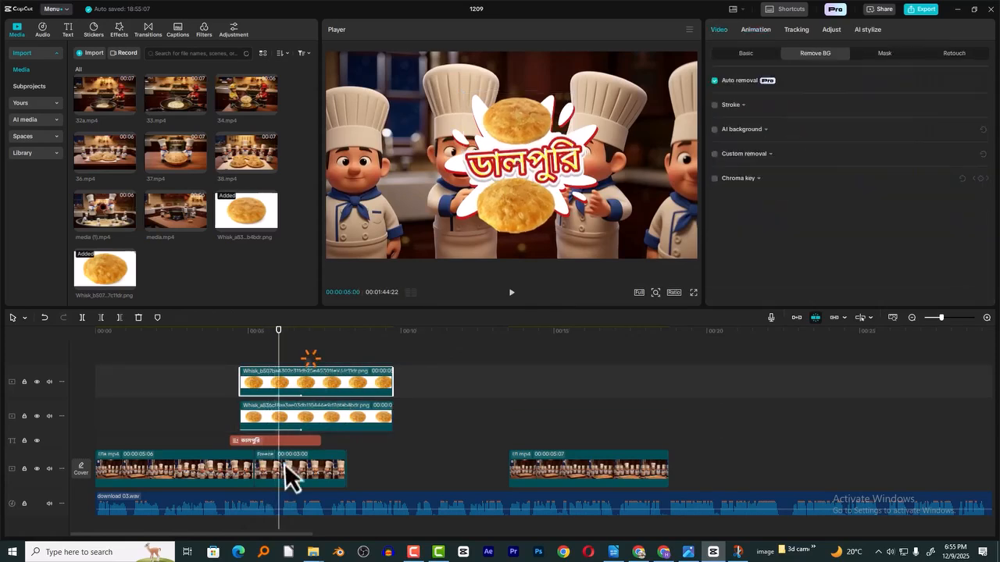
{"action": "key", "text": "w"}
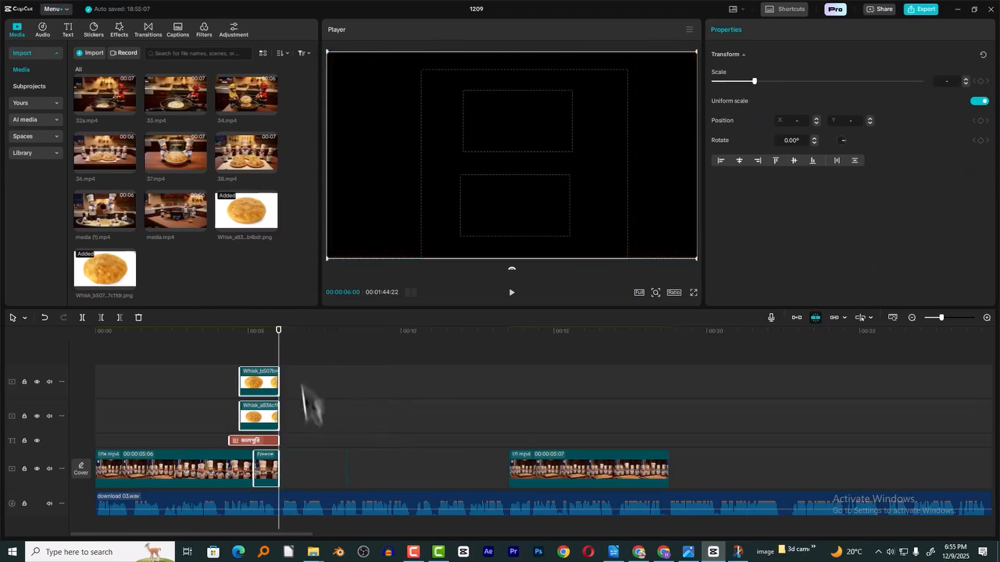
{"action": "left_click_drag", "start_coordinate": [414, 433], "coordinate": [346, 475]}
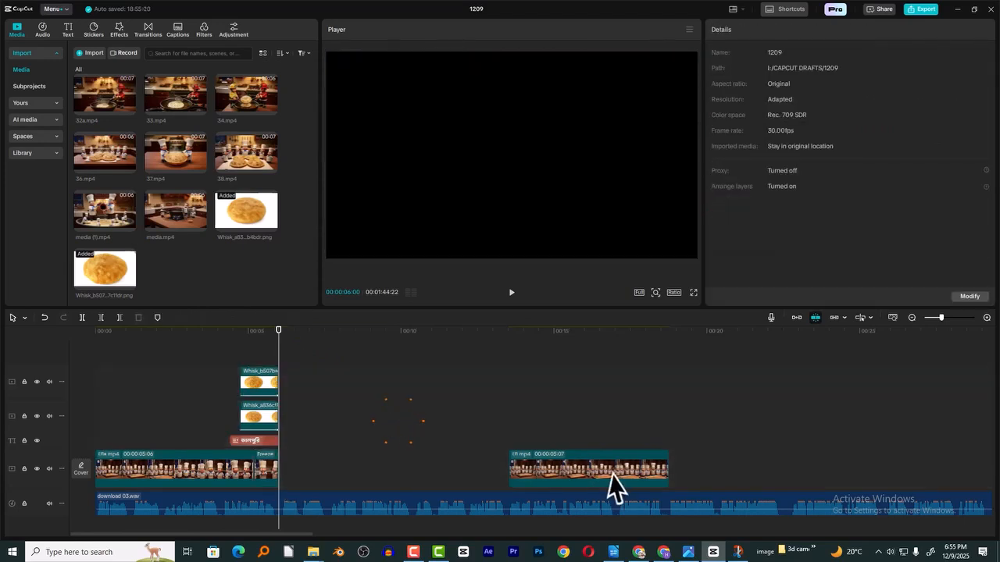
- Play the next part of the voiceover and place 02.mp4 directly after the freeze frame on the video track
{"action": "key", "text": "space"}
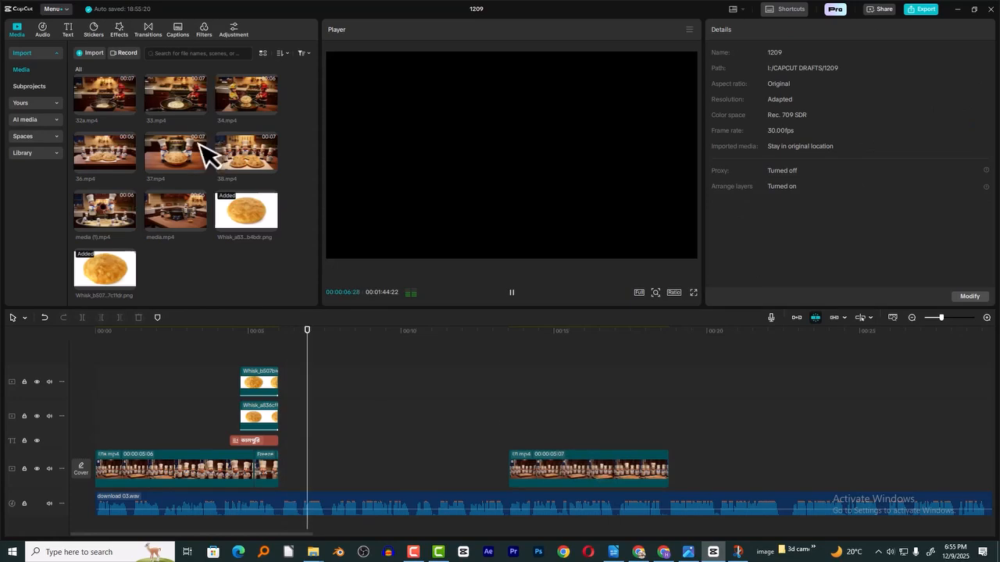
{"action": "scroll", "coordinate": [227, 168], "scroll_direction": "up", "scroll_amount": 10}
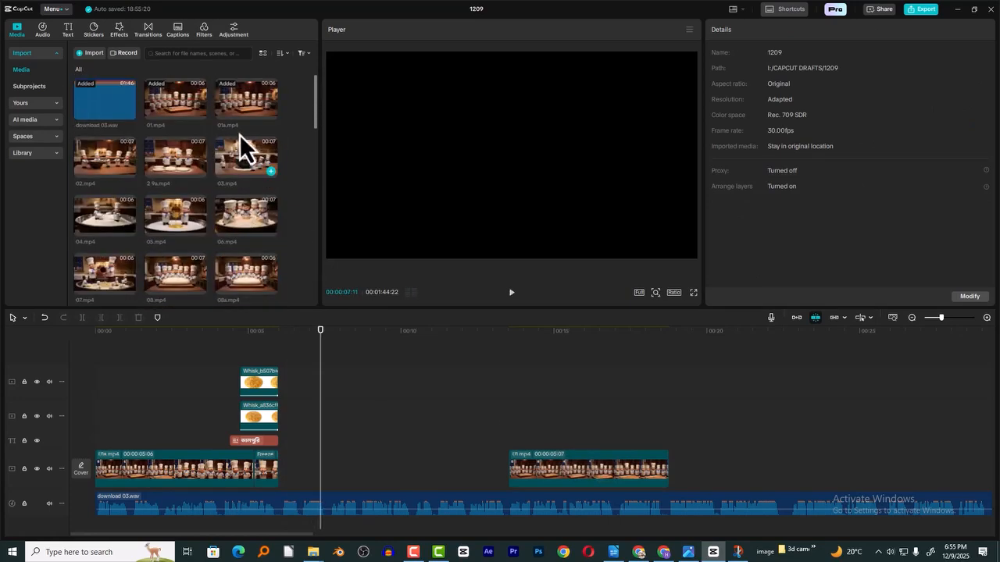
{"action": "left_click_drag", "start_coordinate": [107, 154], "coordinate": [281, 475]}
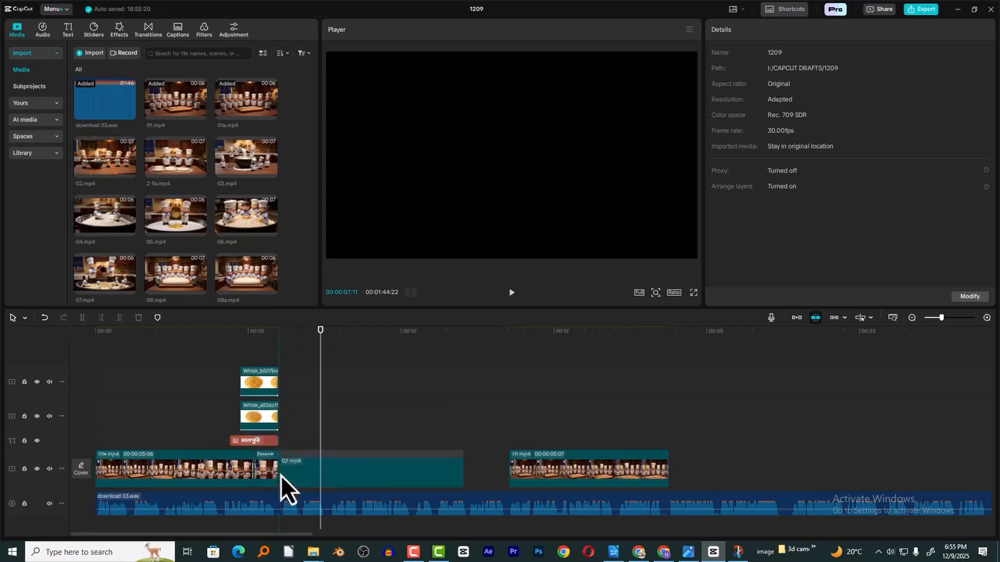
- Preview 02.mp4 with the voiceover and reverse the clip
{"action": "left_click_drag", "start_coordinate": [329, 344], "coordinate": [358, 345]}
{"action": "left_click", "coordinate": [371, 339]}
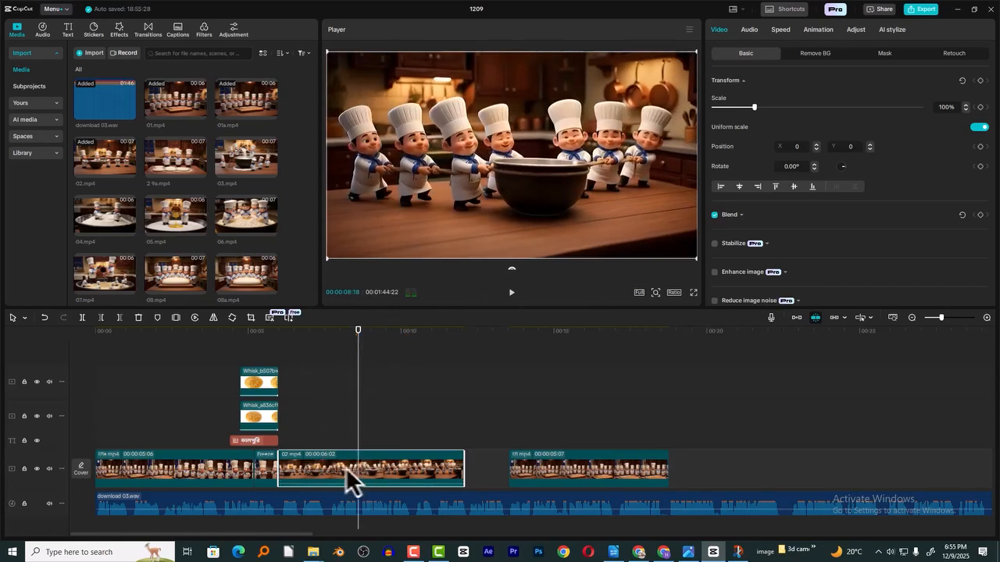
{"action": "left_click", "coordinate": [195, 319]}
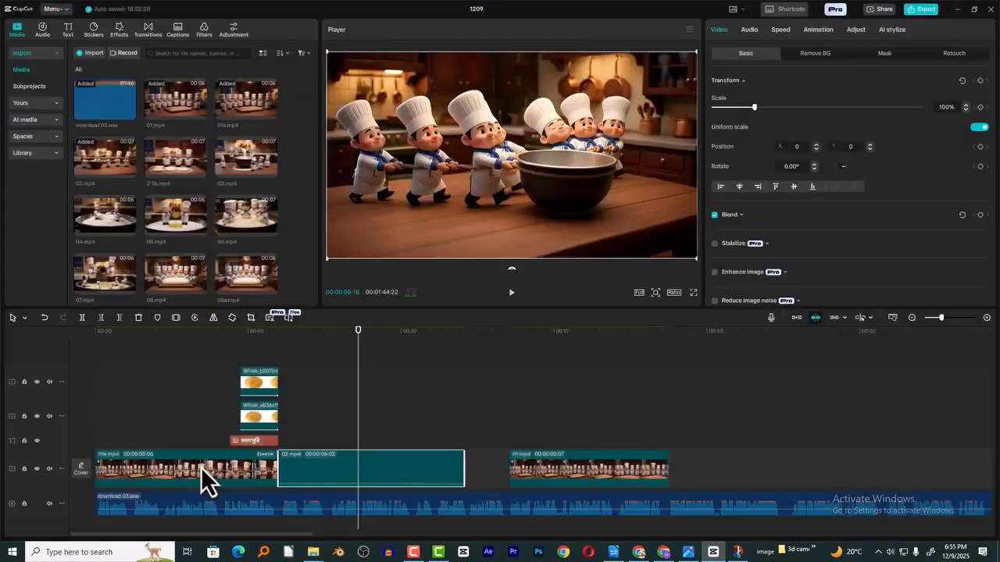
- Extract the audio of 02.mp4 to its own track and mute that track
{"action": "left_click", "coordinate": [310, 342]}
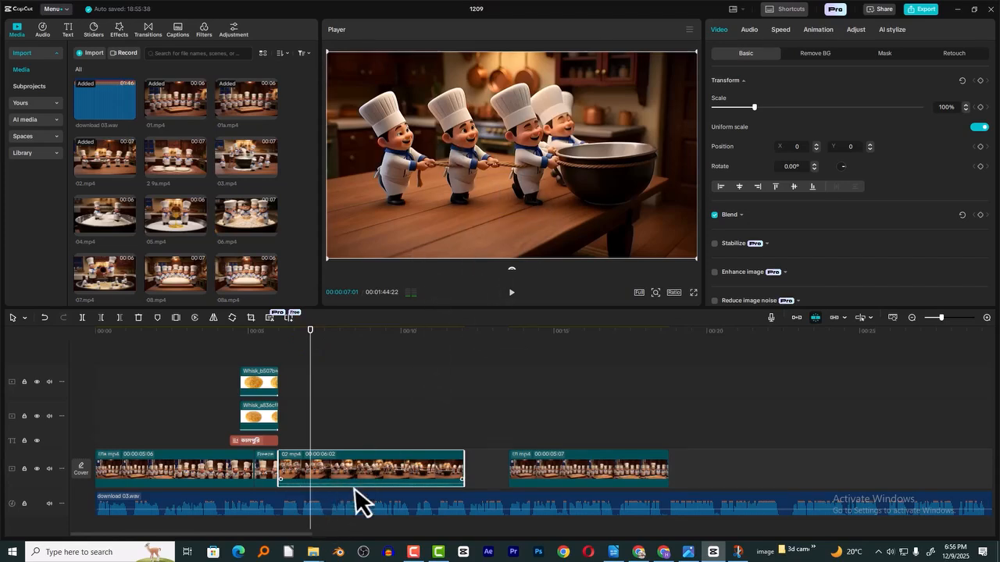
{"action": "right_click", "coordinate": [348, 471]}
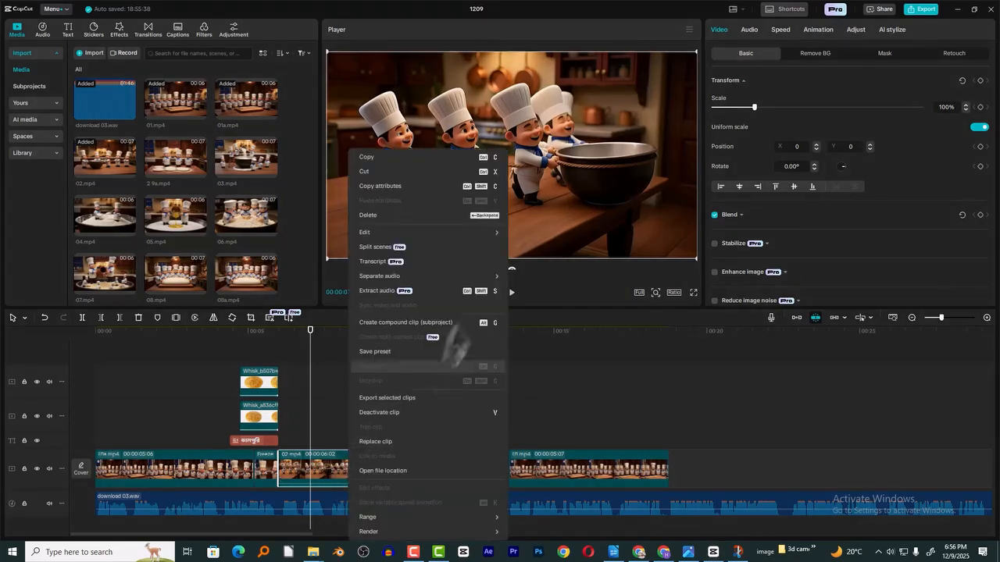
{"action": "left_click", "coordinate": [390, 292]}
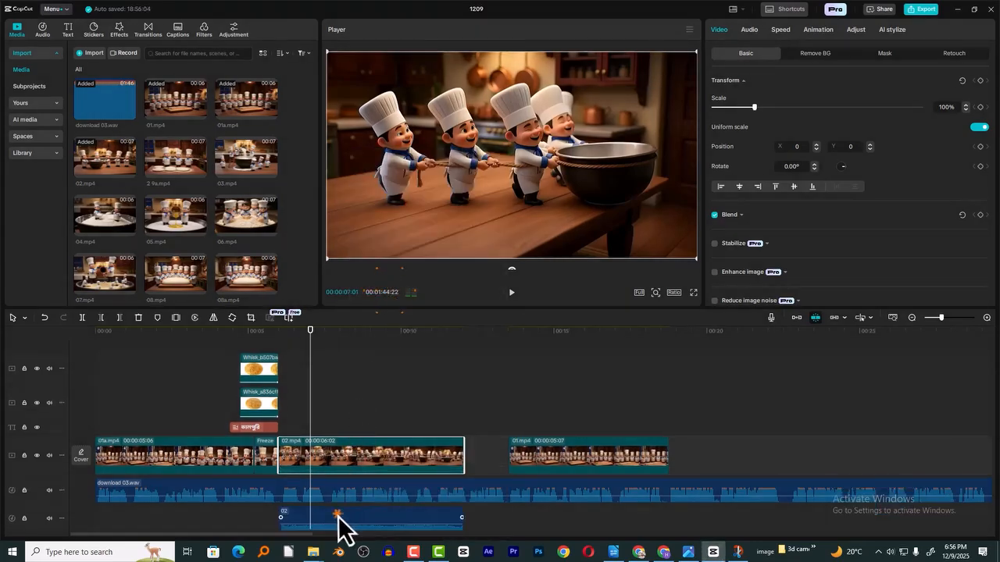
{"action": "left_click", "coordinate": [338, 517]}
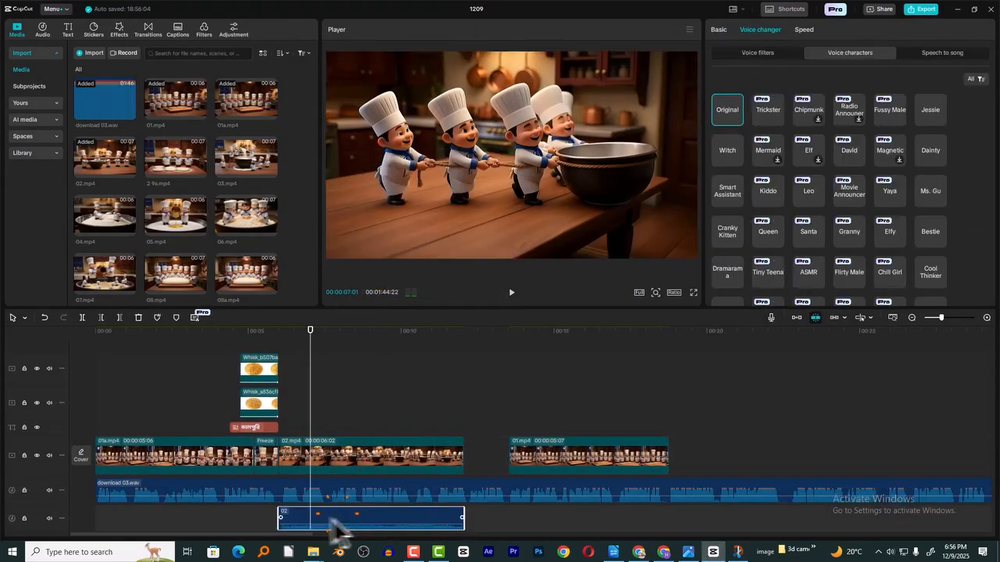
{"action": "left_click", "coordinate": [50, 519]}
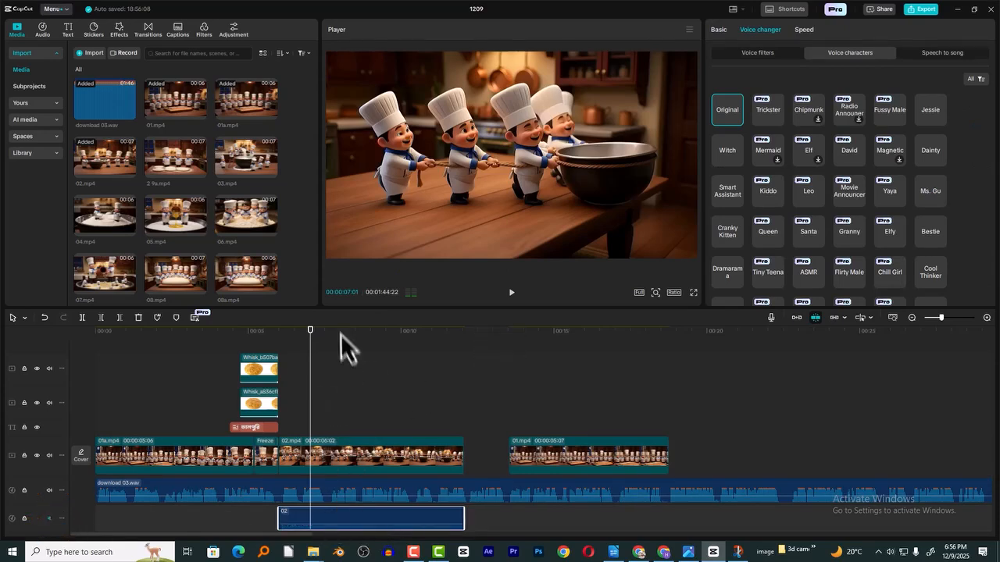
- Preview 02.mp4 with its own sound muted and set the clip's speed to 1.44x
{"action": "key", "text": "space"}
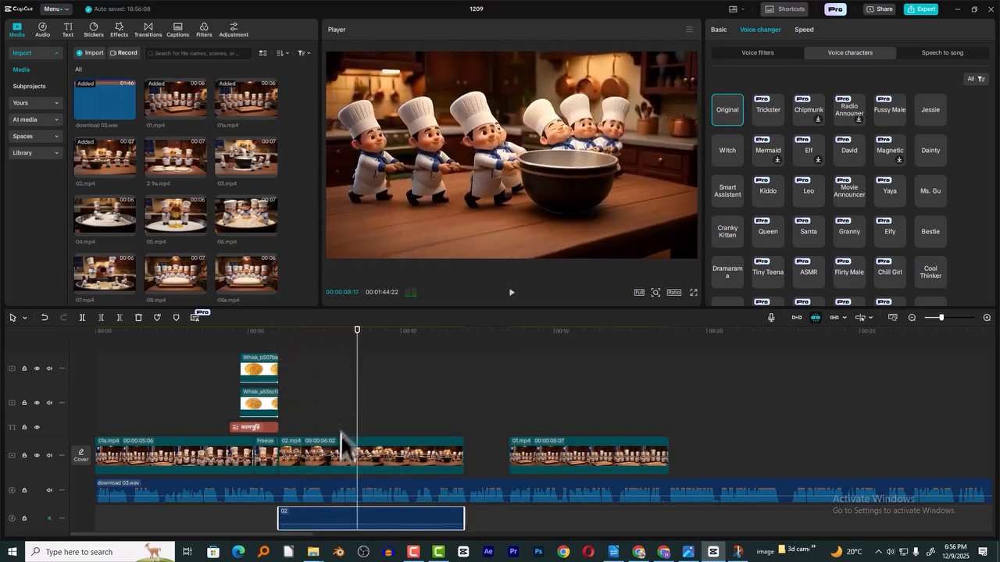
{"action": "left_click", "coordinate": [342, 449]}
{"action": "left_click", "coordinate": [271, 336]}
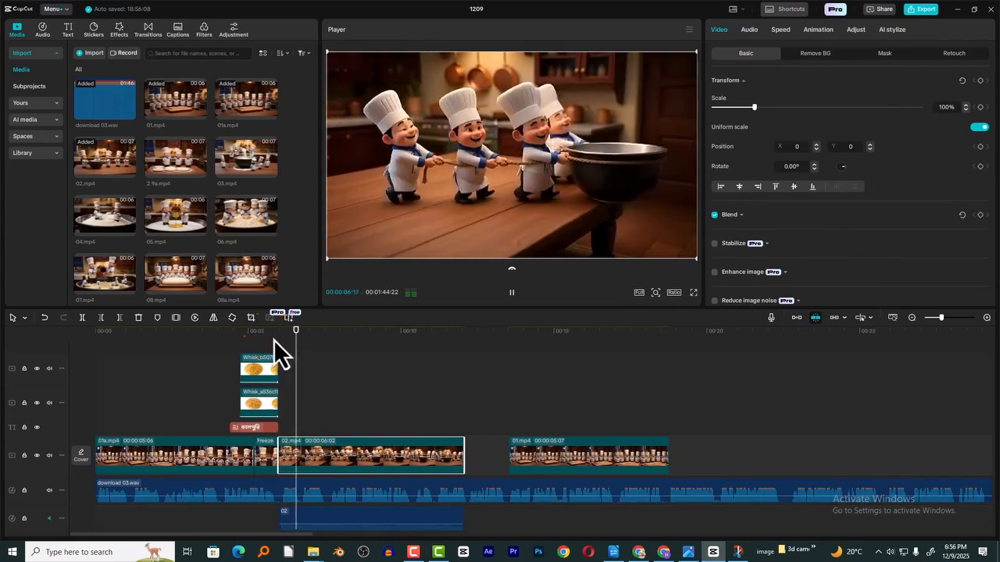
{"action": "key", "text": "space"}
{"action": "left_click", "coordinate": [335, 356]}
{"action": "left_click", "coordinate": [358, 448]}
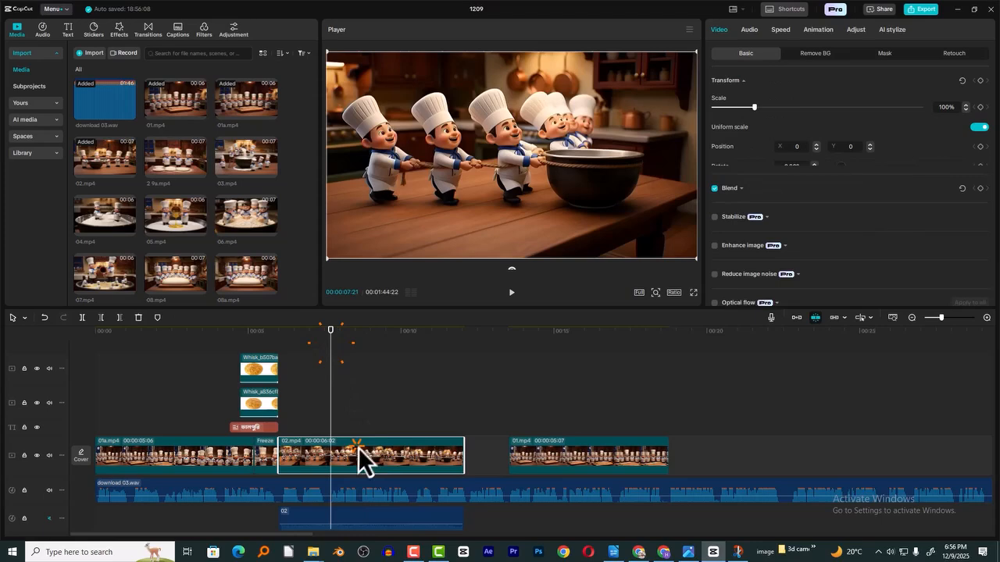
{"action": "left_click", "coordinate": [784, 31]}
{"action": "left_click", "coordinate": [778, 96]}
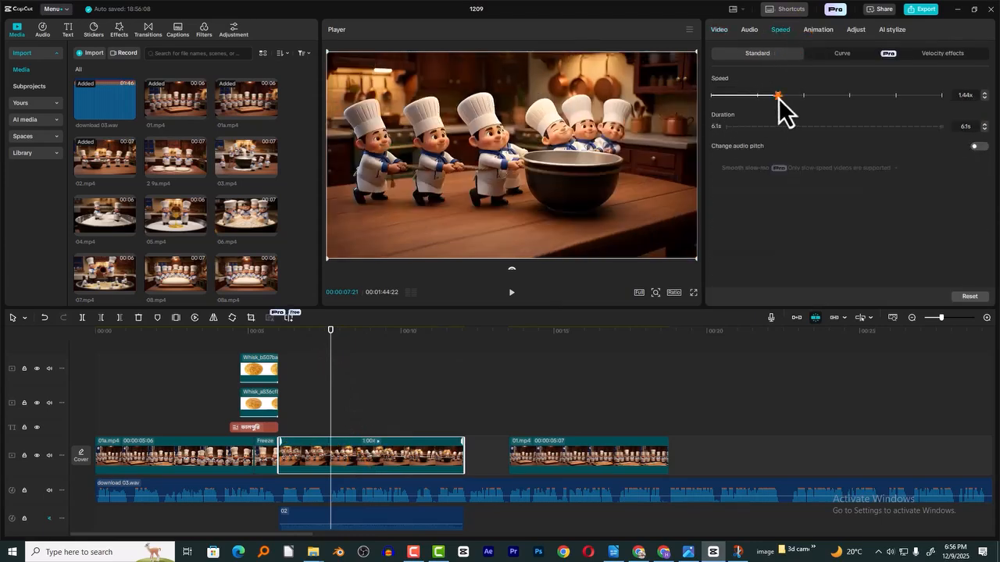
{"action": "left_click", "coordinate": [955, 98]}
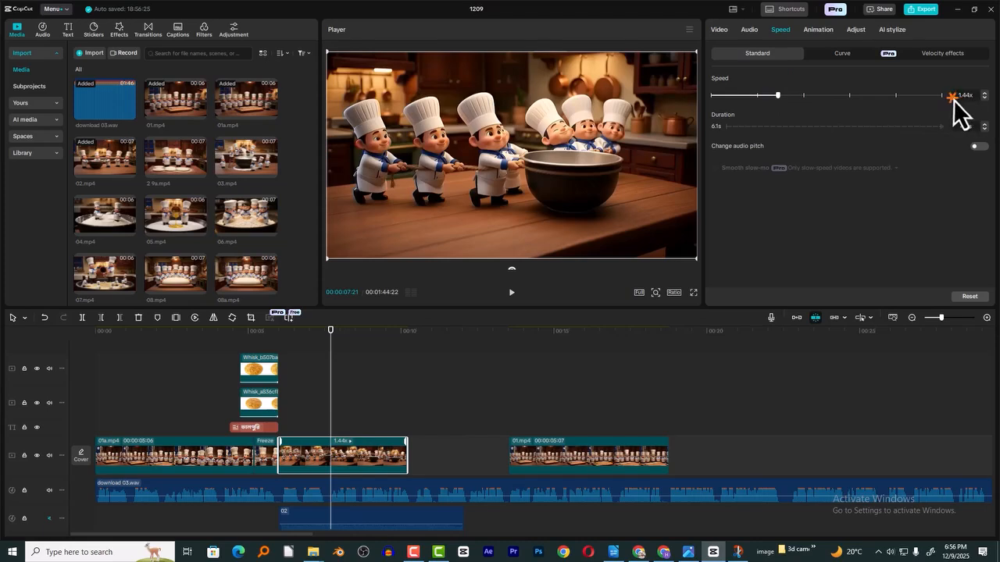
{"action": "left_click", "coordinate": [986, 94]}
{"action": "left_click", "coordinate": [985, 98]}
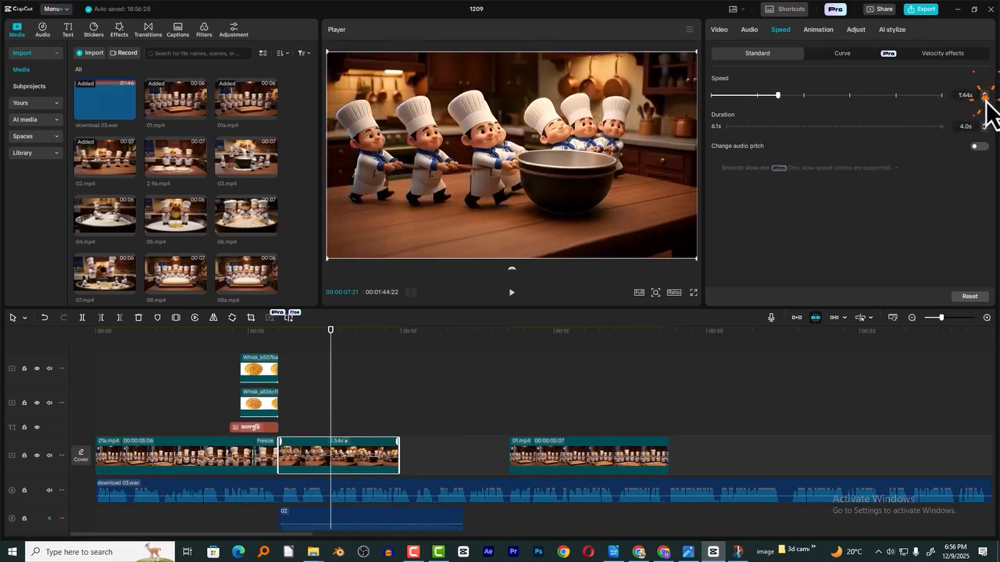
{"action": "left_click", "coordinate": [984, 93]}
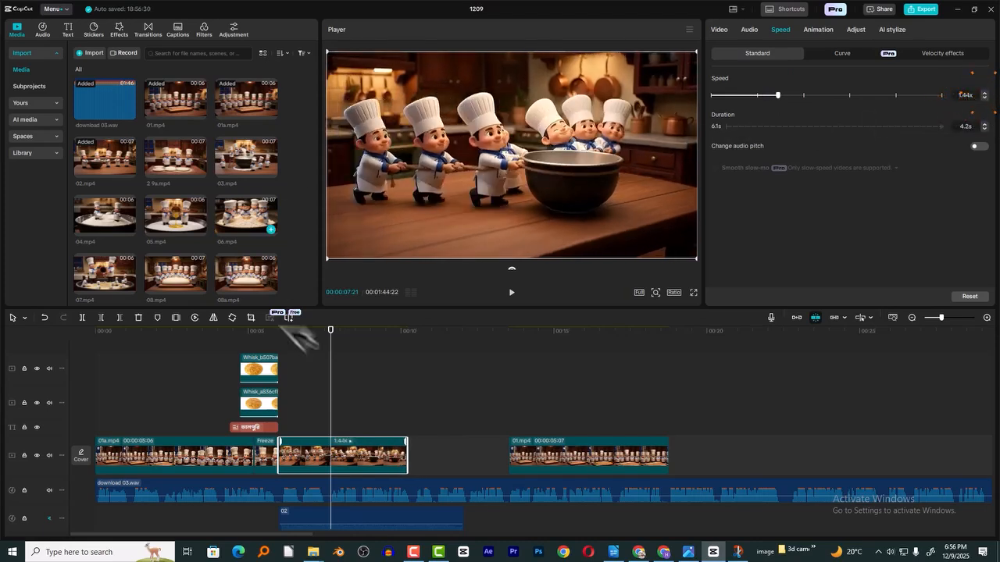
- Play 02.mp4 with the voiceover, trim its end and set its speed to 1.85x for a 2.0 s duration
{"action": "left_click", "coordinate": [282, 339]}
{"action": "key", "text": "space"}
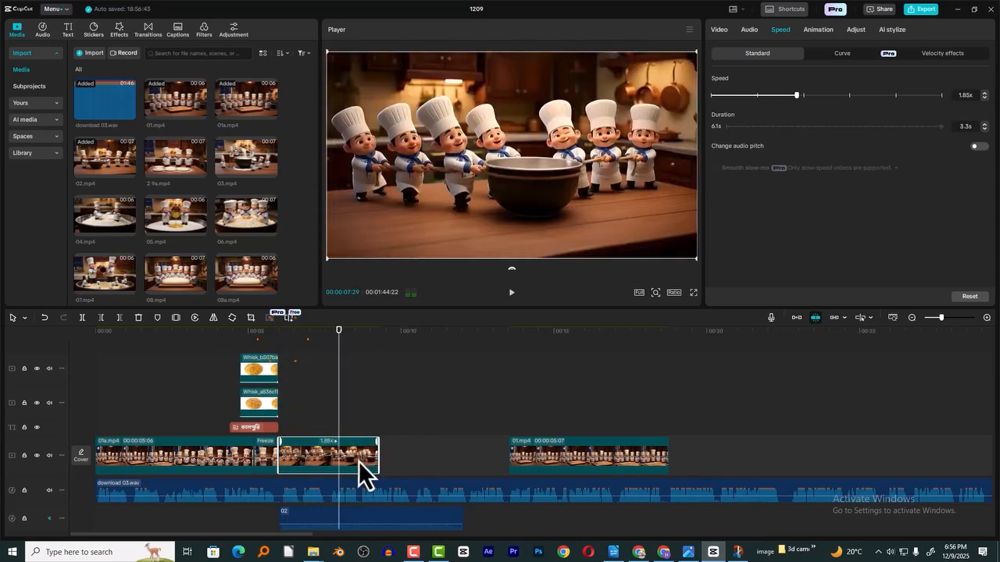
{"action": "key", "text": "w"}
{"action": "key", "text": "space"}
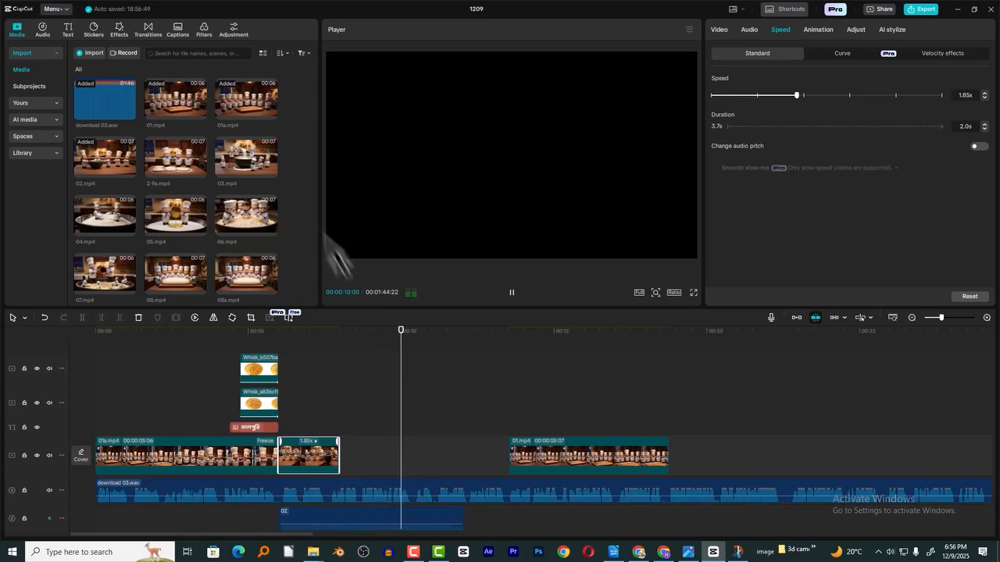
{"action": "left_click", "coordinate": [371, 314]}
- Place 03.mp4 directly after 02.mp4 on the main video track, moving 01.mp4 further along to make room
{"action": "left_click_drag", "start_coordinate": [246, 159], "coordinate": [341, 447]}
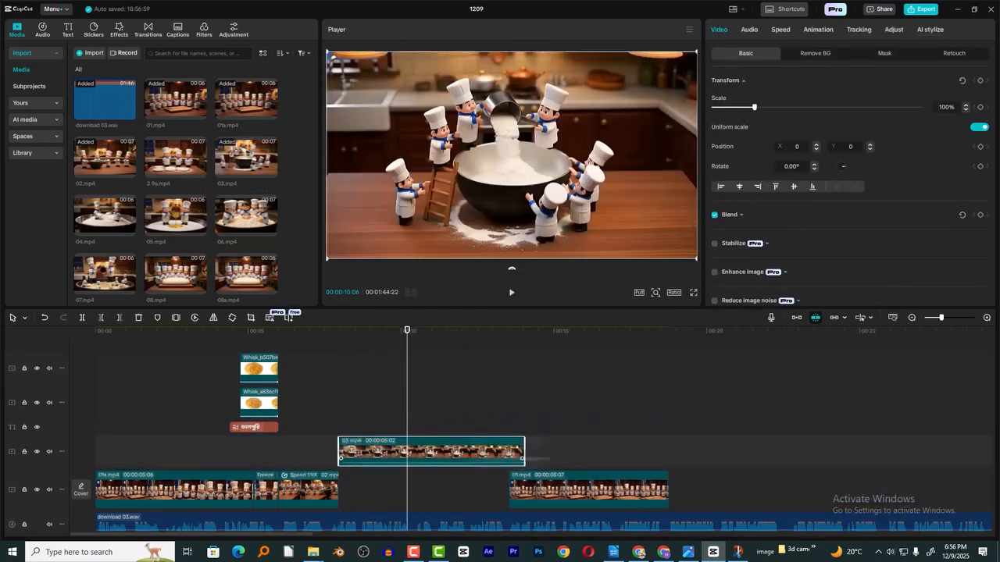
{"action": "left_click_drag", "start_coordinate": [529, 479], "coordinate": [598, 478]}
{"action": "left_click_drag", "start_coordinate": [462, 457], "coordinate": [430, 457]}
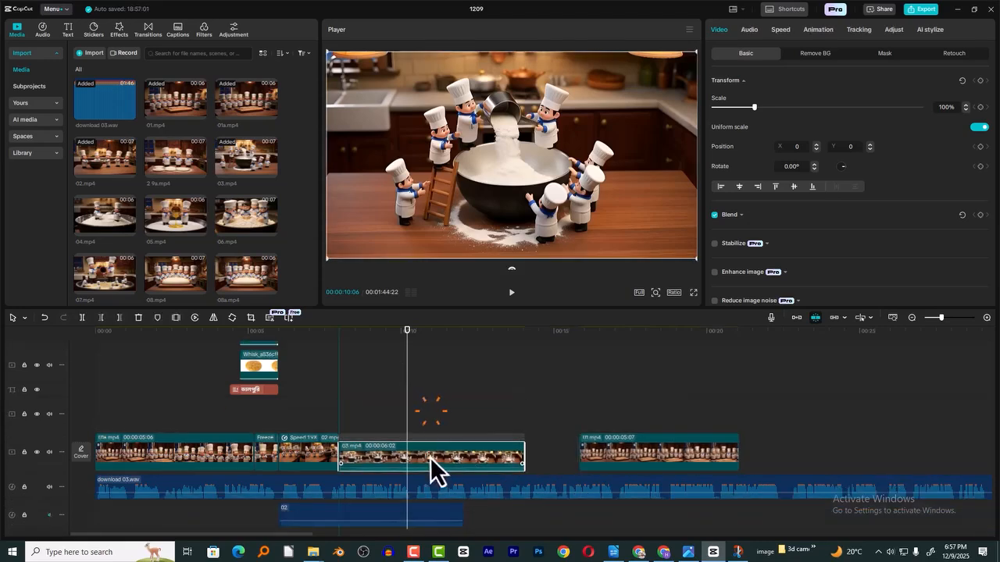
- Extract the audio of 03.mp4 to its own track and mute that track
{"action": "right_click", "coordinate": [430, 435]}
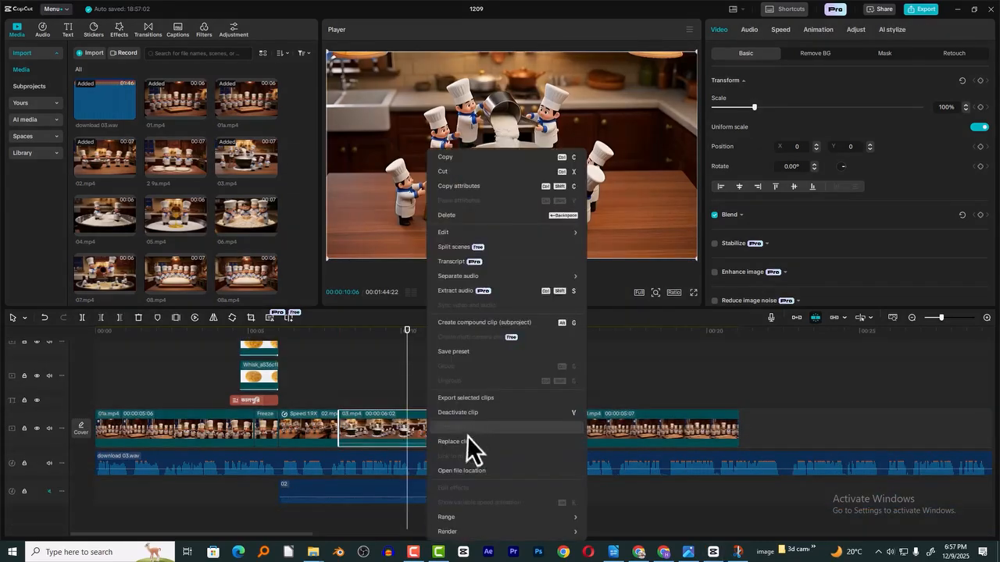
{"action": "left_click", "coordinate": [461, 292]}
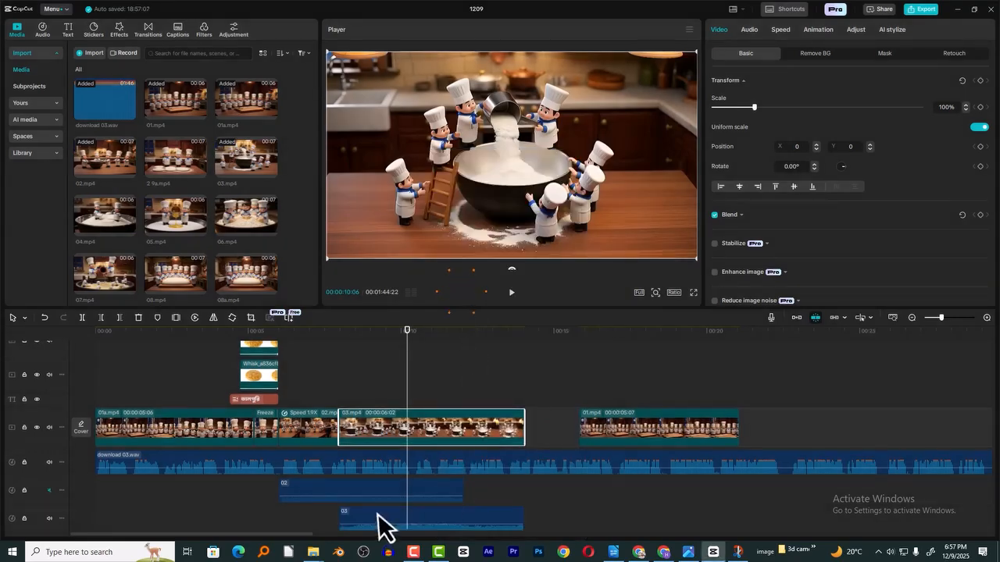
{"action": "left_click", "coordinate": [49, 518]}
- Play the cut from 02.mp4 into 03.mp4 and shorten 03.mp4 to 00:00:05:14
{"action": "left_click", "coordinate": [332, 336]}
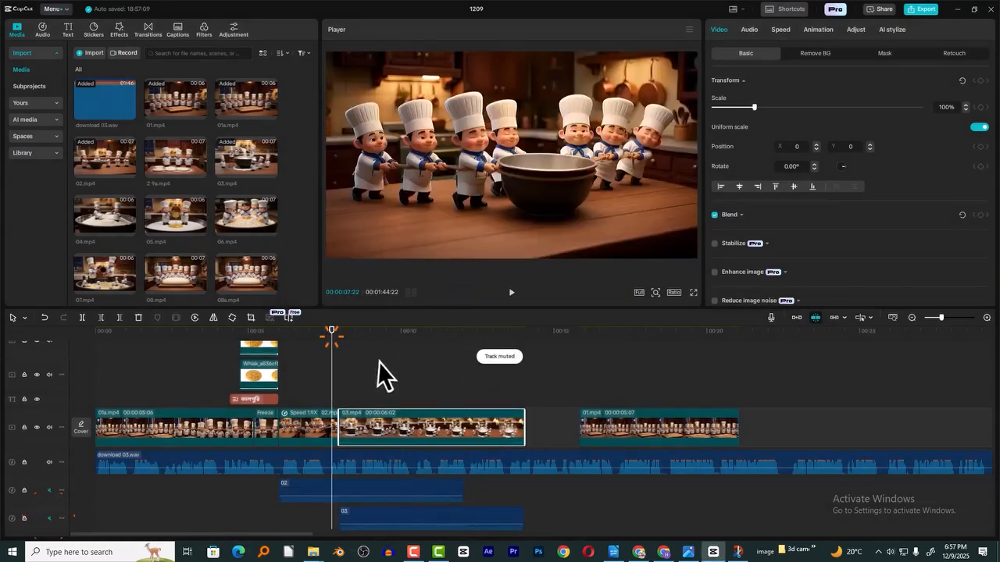
{"action": "left_click", "coordinate": [365, 346]}
{"action": "key", "text": "space"}
{"action": "left_click", "coordinate": [451, 414]}
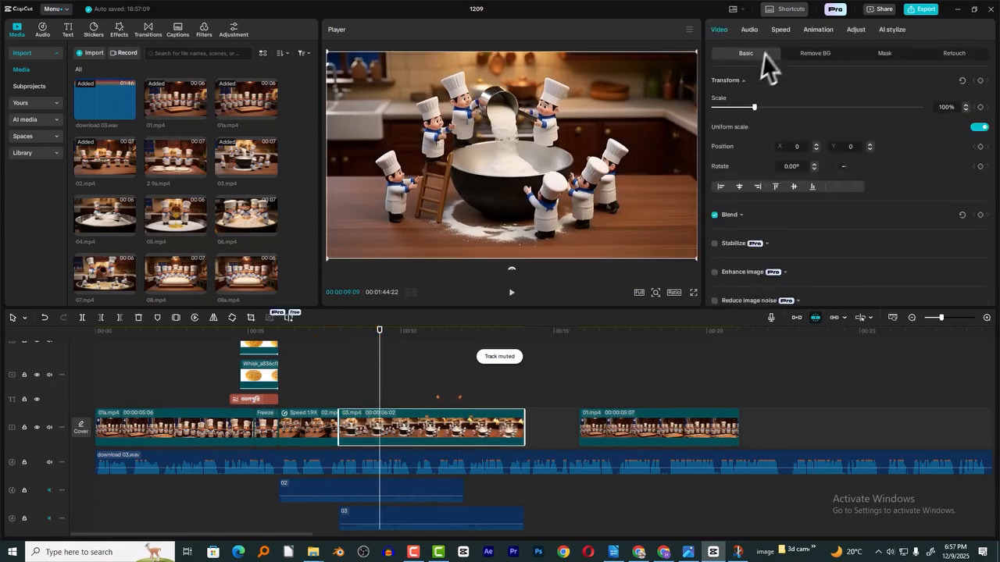
{"action": "left_click", "coordinate": [779, 29]}
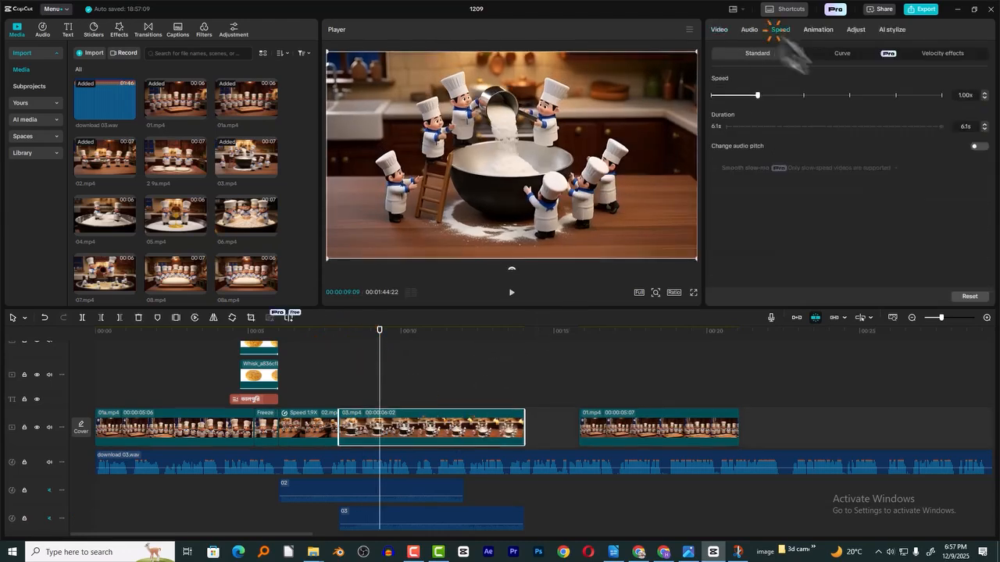
{"action": "left_click", "coordinate": [985, 92]}
{"action": "left_click", "coordinate": [984, 92]}
{"action": "left_click_drag", "start_coordinate": [249, 160], "coordinate": [506, 435]}
{"action": "left_click", "coordinate": [504, 341]}
{"action": "key", "text": "space"}
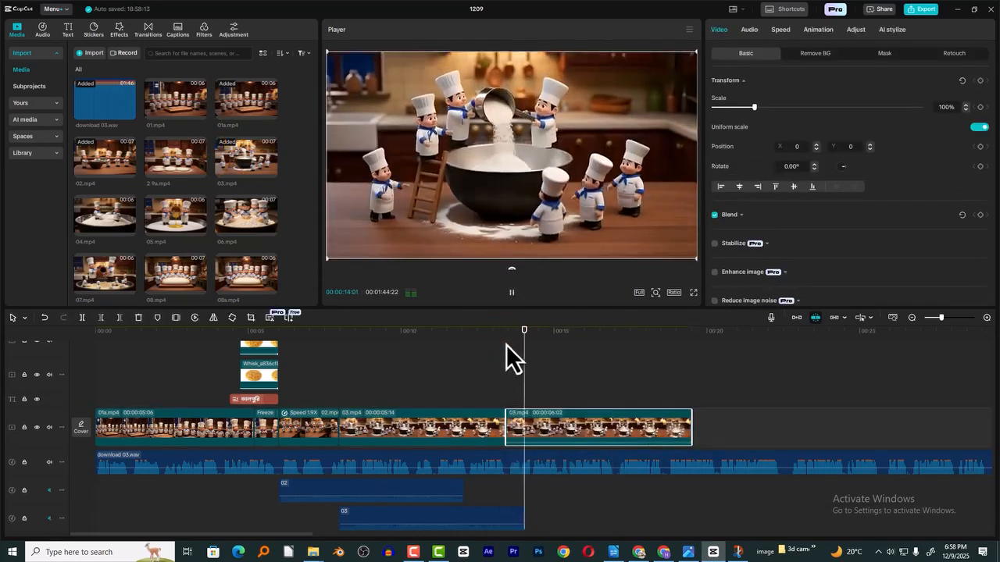
{"action": "key", "text": "Delete"}
- Place 04.mp4 directly after 03.mp4 on the main video track and preview it with the voiceover
{"action": "left_click_drag", "start_coordinate": [117, 223], "coordinate": [512, 436]}
{"action": "left_click", "coordinate": [505, 334]}
{"action": "key", "text": "space"}
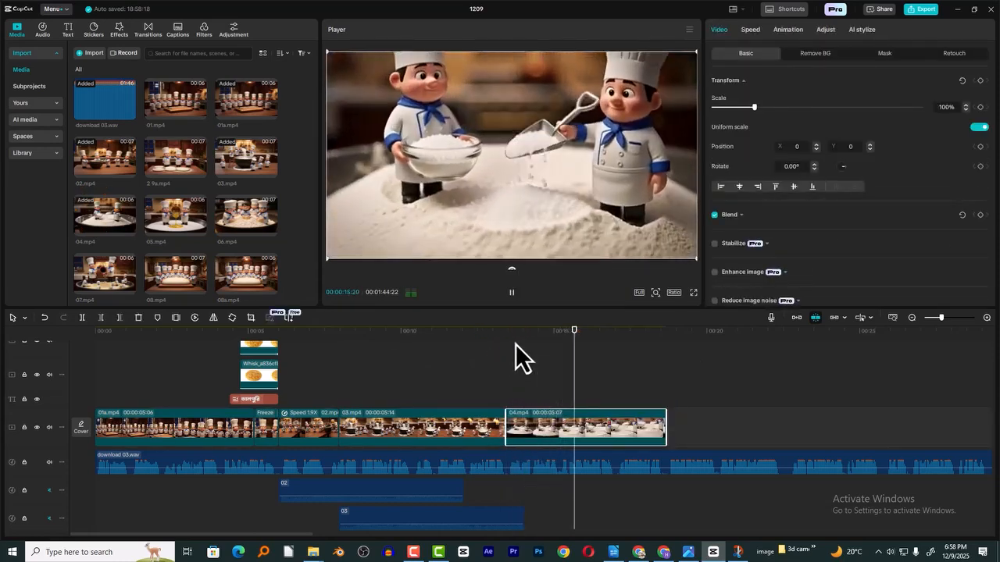
{"action": "left_click", "coordinate": [508, 345]}
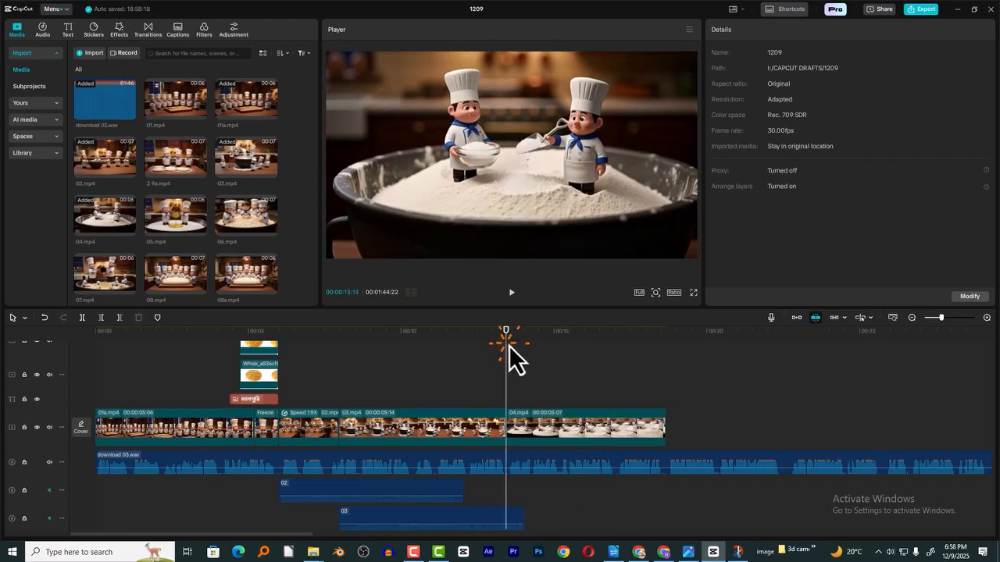
{"action": "key", "text": "space"}
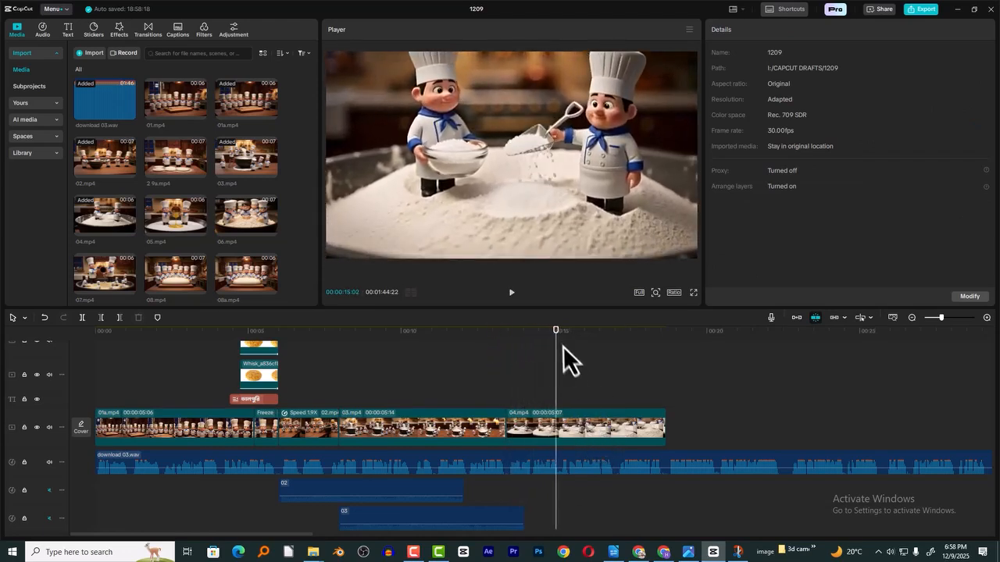
- Split 04.mp4 at 00:00:15:02 and delete the part after the cut
{"action": "left_click", "coordinate": [557, 334]}
{"action": "key", "text": "ctrl+b"}
{"action": "left_click", "coordinate": [591, 419]}
{"action": "key", "text": "Delete"}
{"action": "left_click", "coordinate": [599, 428]}
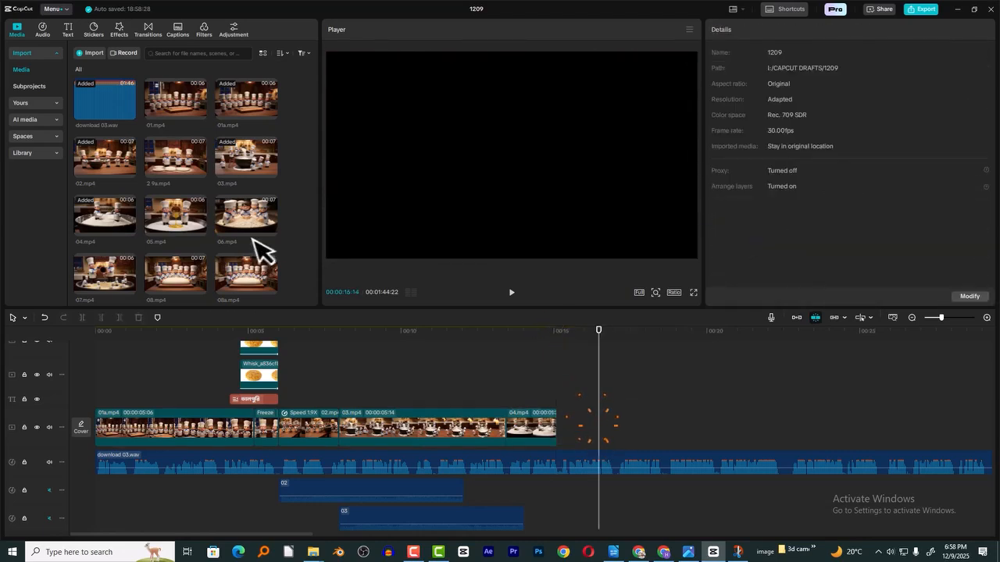
- Place 05.mp4 directly after the trimmed 04.mp4 and play the assembled timeline
{"action": "left_click_drag", "start_coordinate": [179, 223], "coordinate": [556, 428]}
{"action": "left_click", "coordinate": [556, 336]}
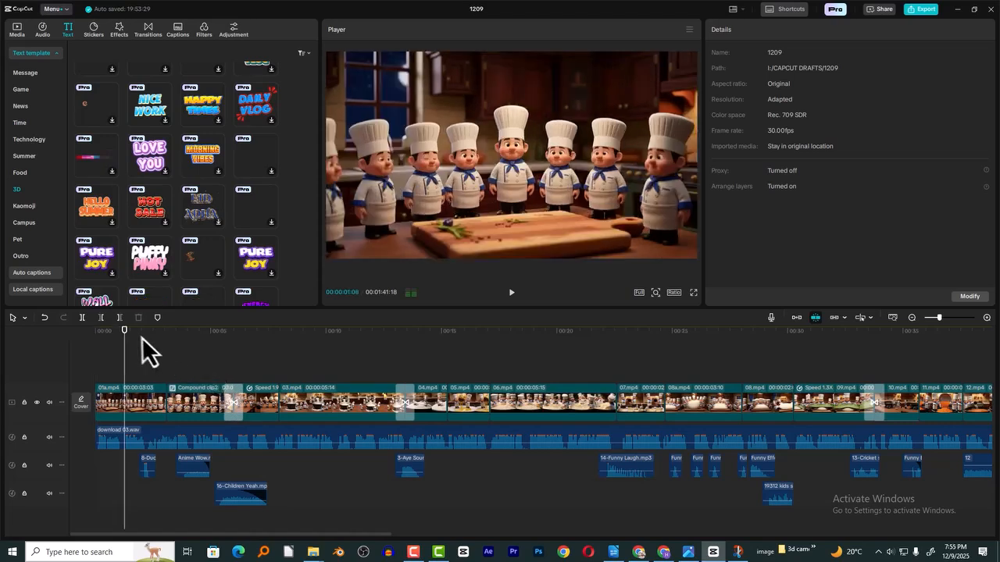
{"action": "key", "text": "space"}
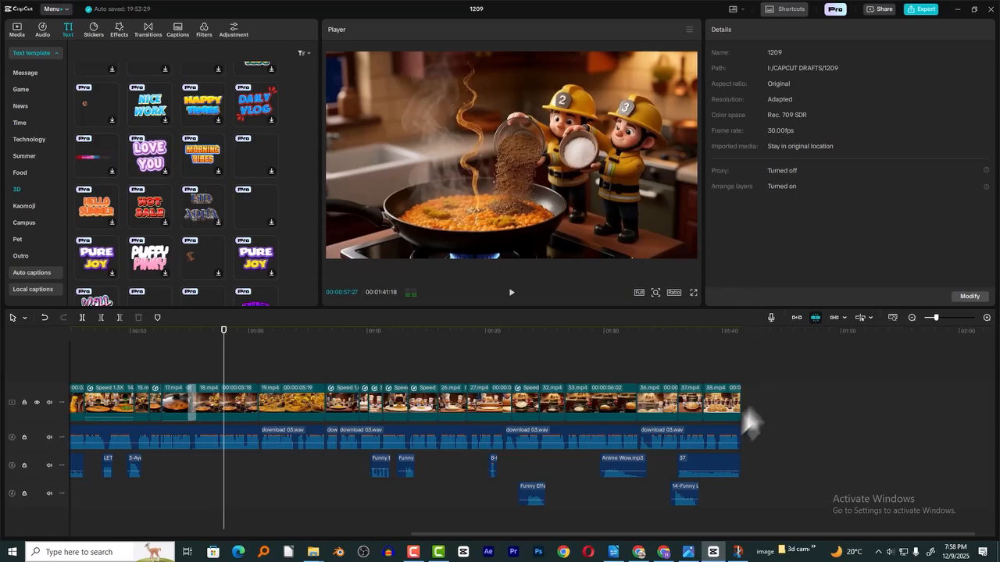
- Switch to the prompt document in LibreOffice Writer and go back to Shot 1 at its beginning
{"action": "left_click", "coordinate": [617, 554]}
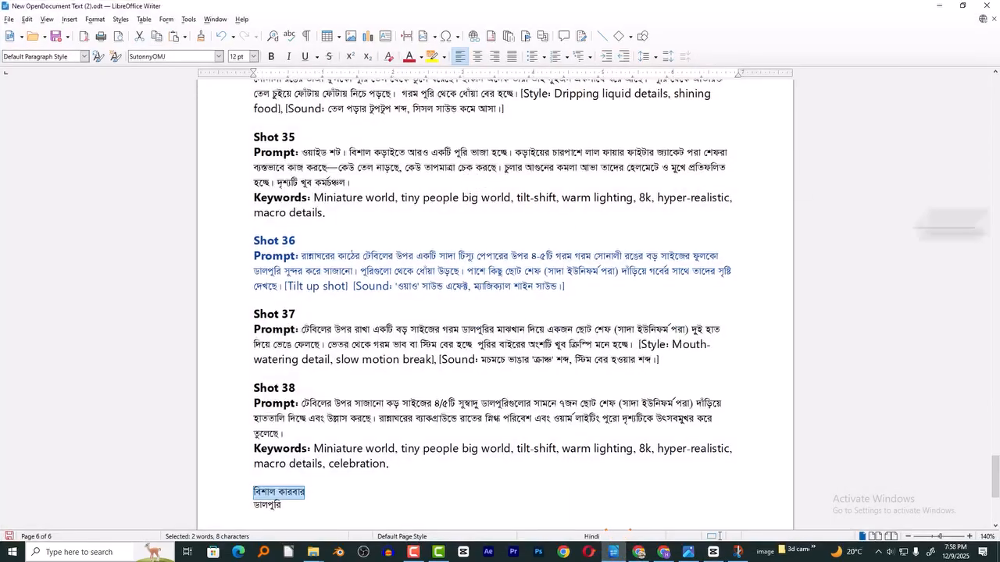
{"action": "left_click_drag", "start_coordinate": [991, 469], "coordinate": [994, 125]}
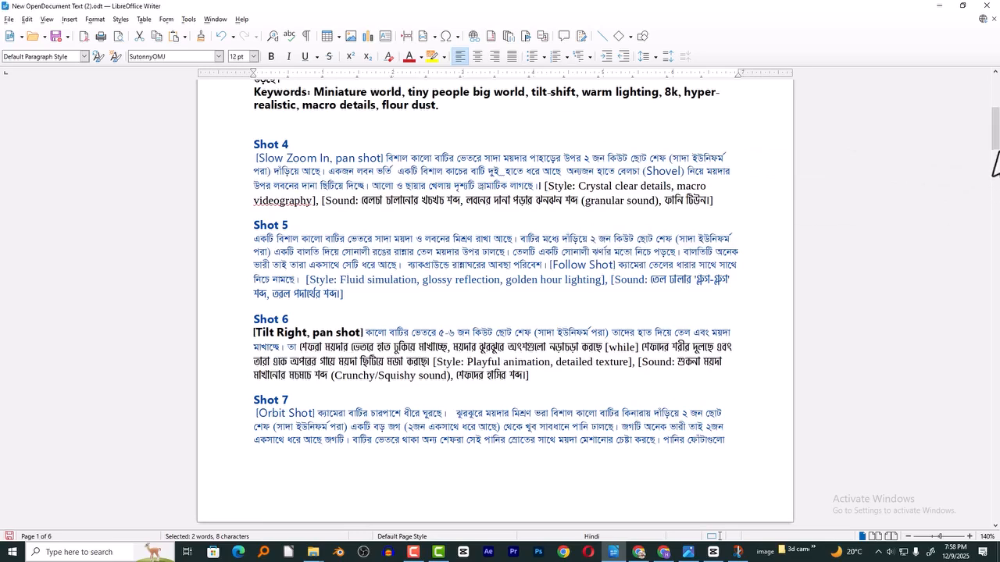
{"action": "scroll", "coordinate": [997, 129], "scroll_direction": "up", "scroll_amount": 7}
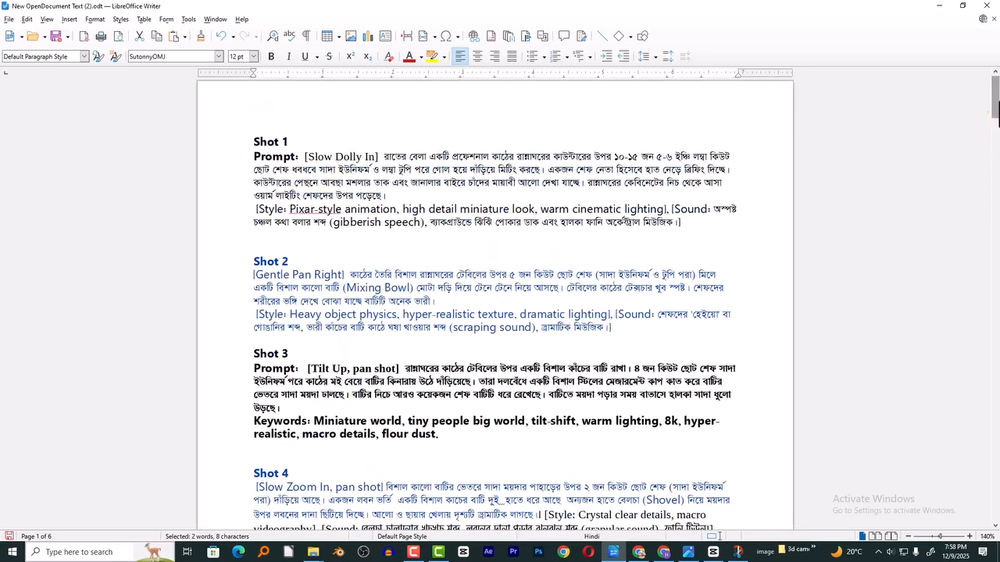